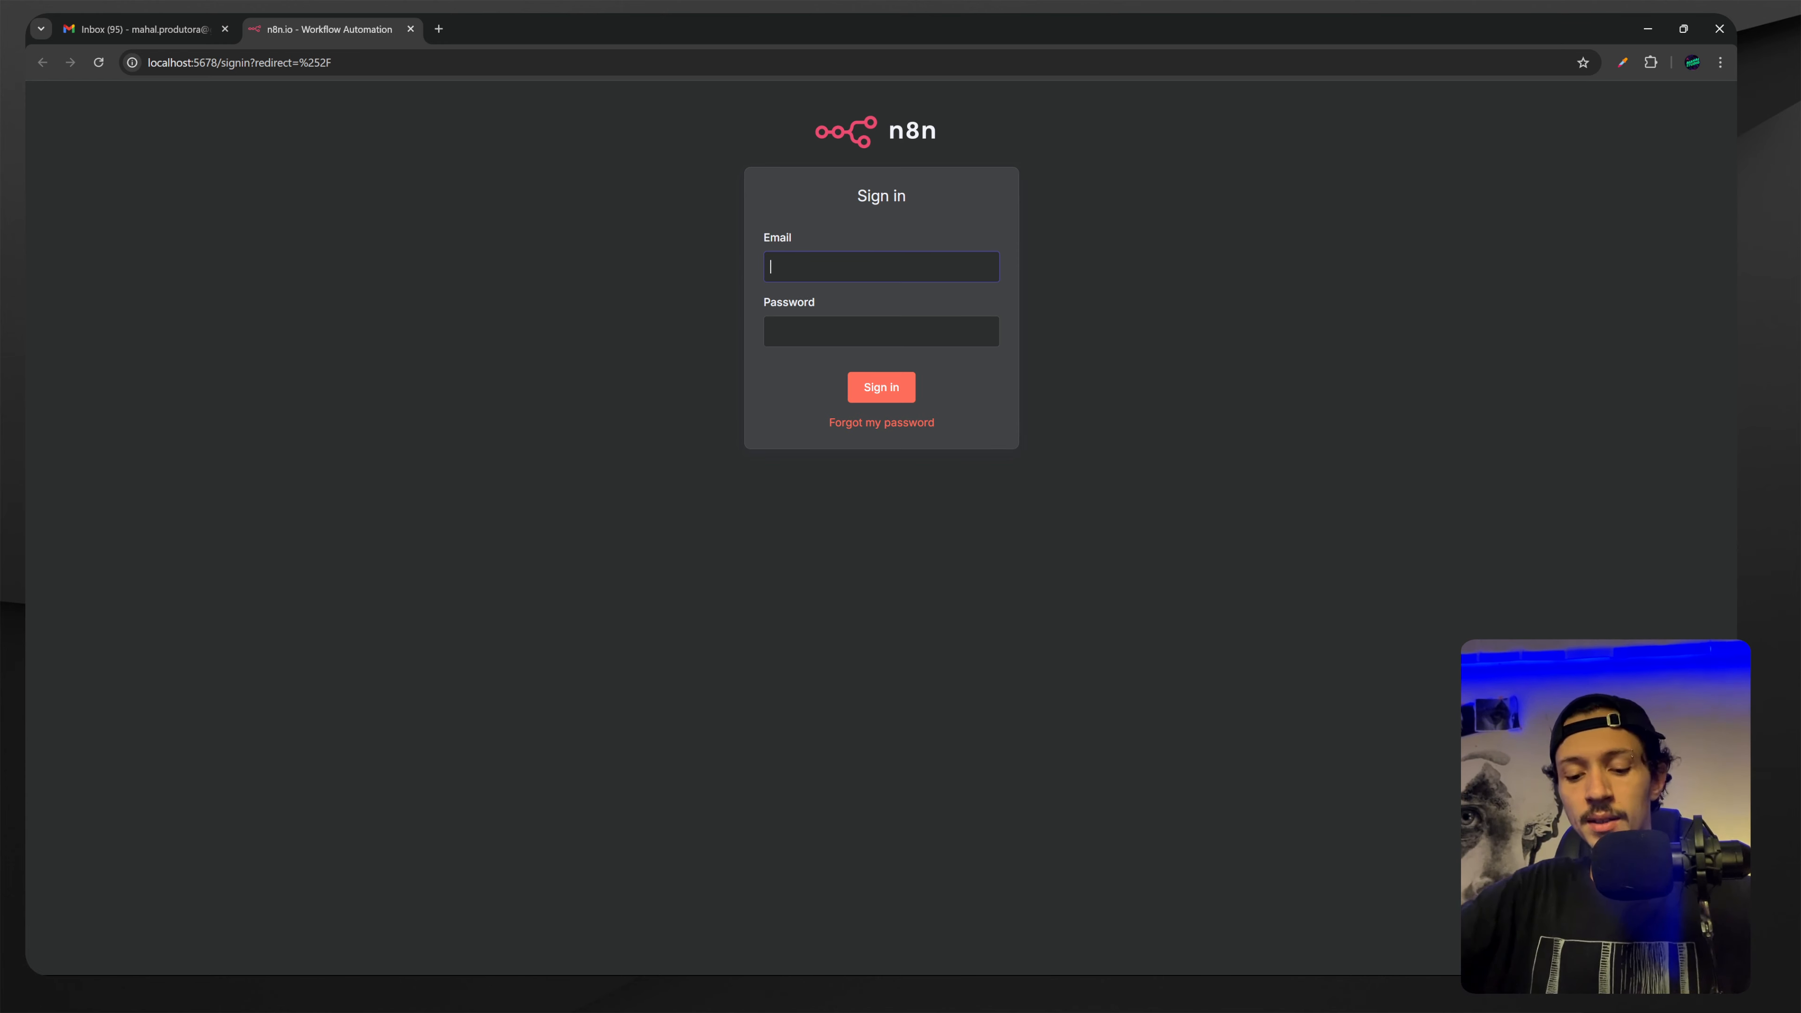
Sign in to n8n by entering the account's email and password.
{"action": "type", "text": "marcelo"}
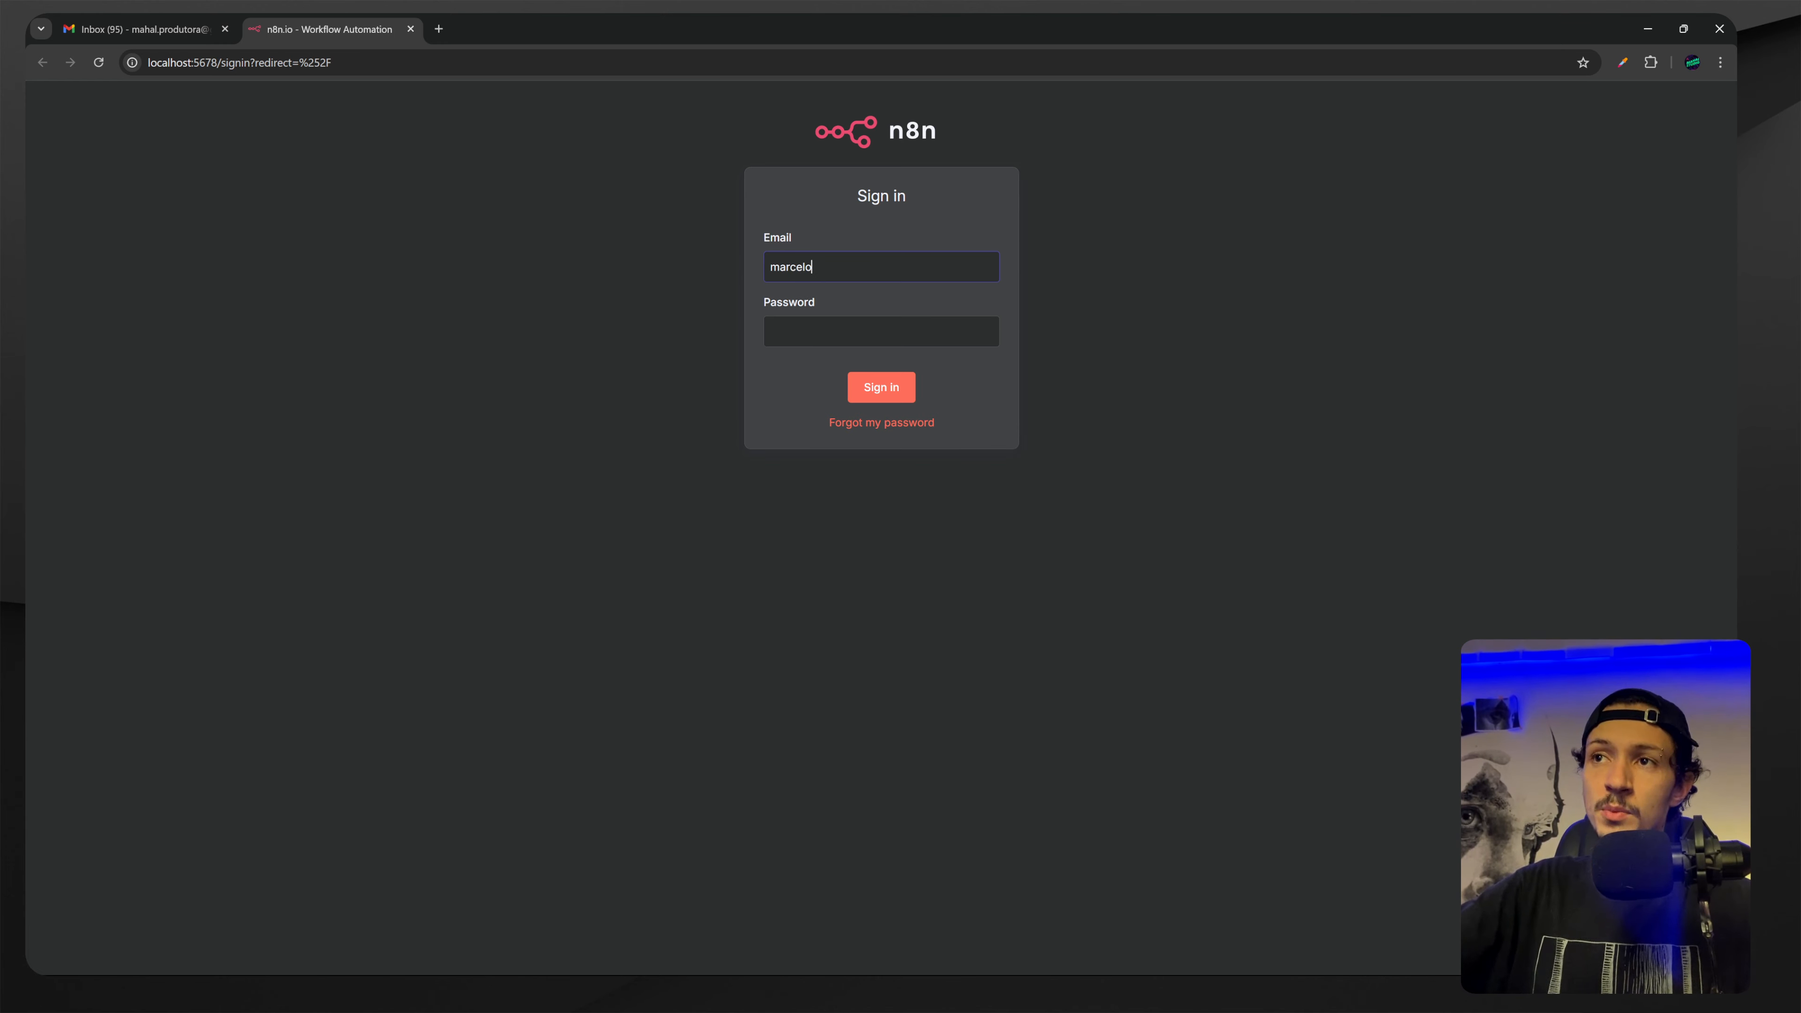
{"action": "key", "text": "ctrl+a"}
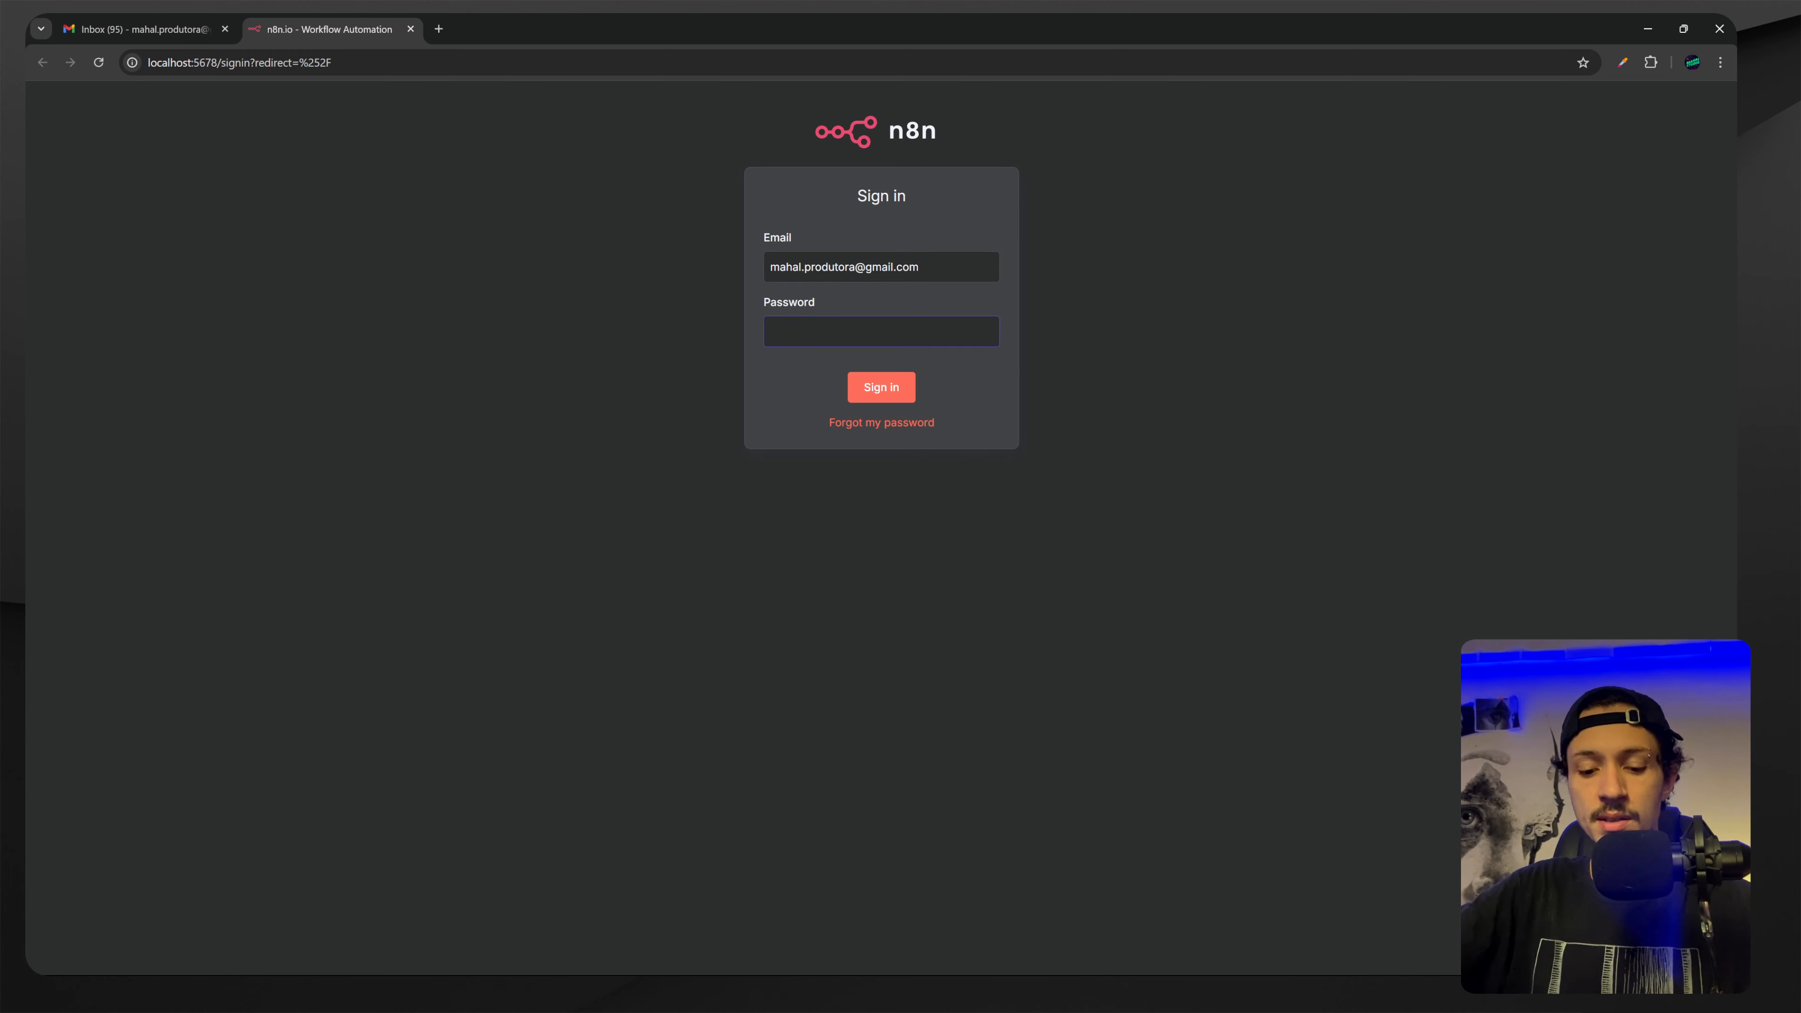
{"action": "type", "text": "************"}
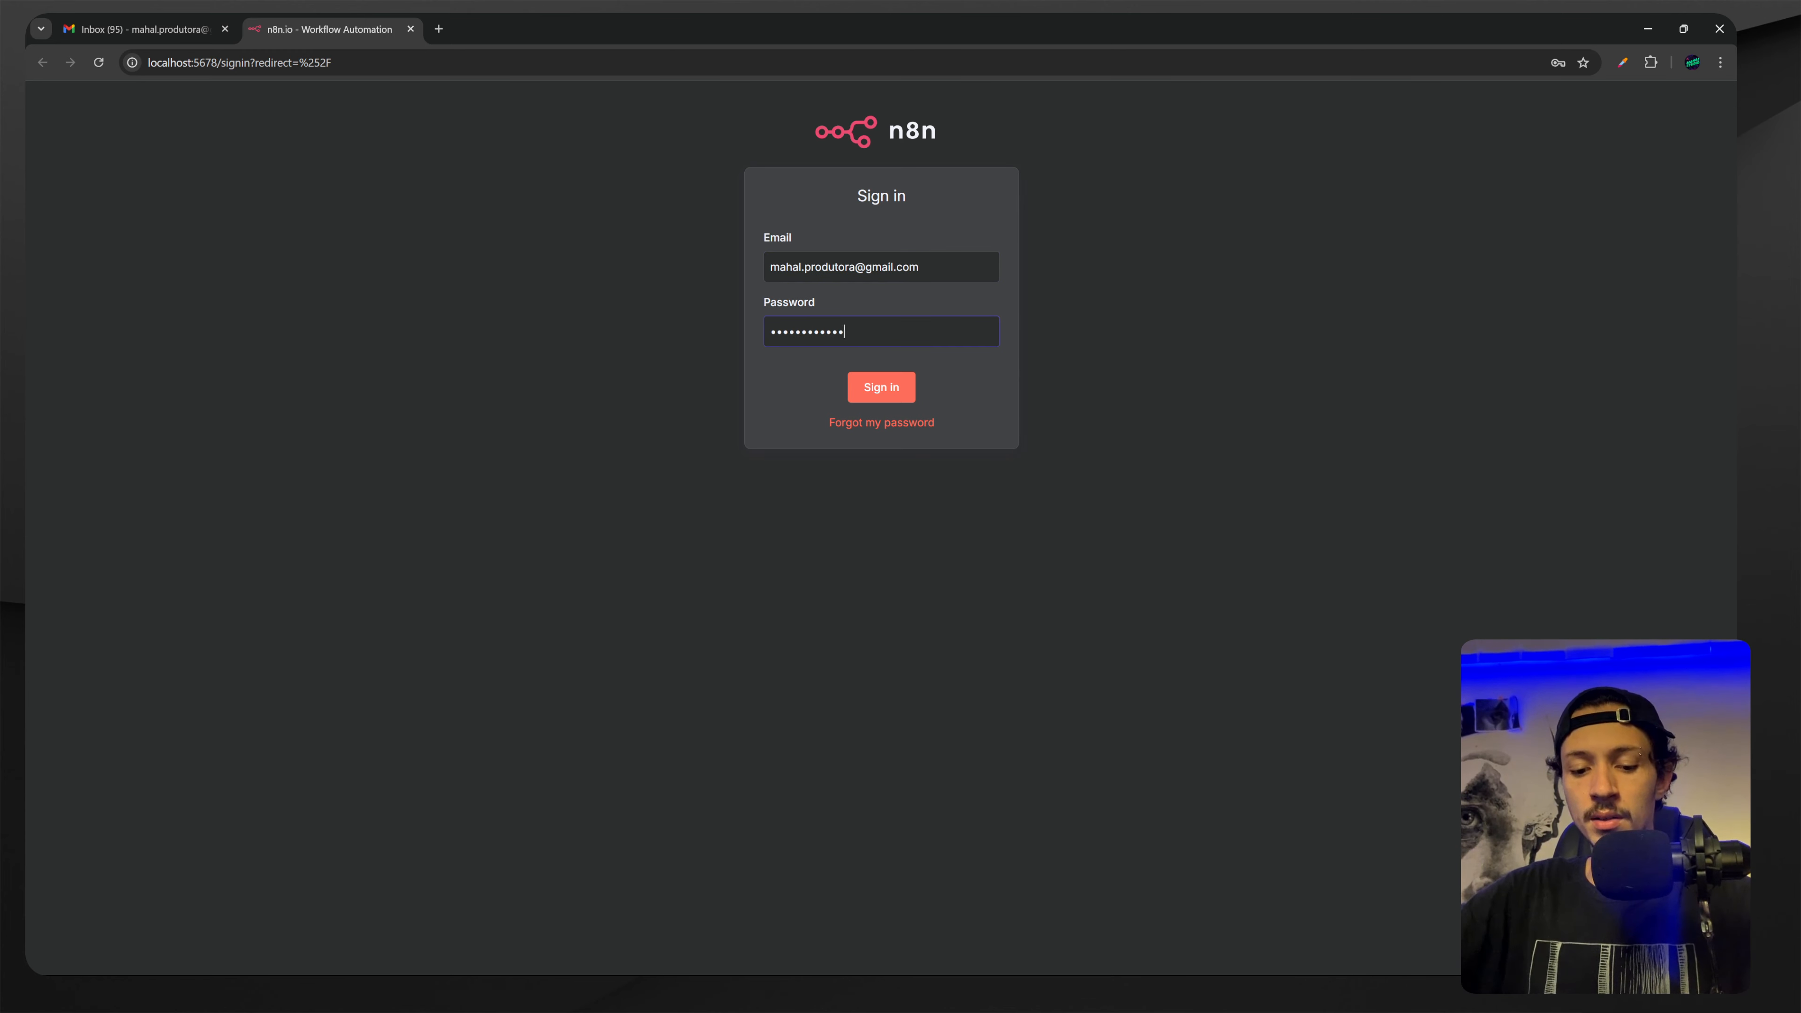
{"action": "type", "text": "***"}
{"action": "key", "text": "Return"}
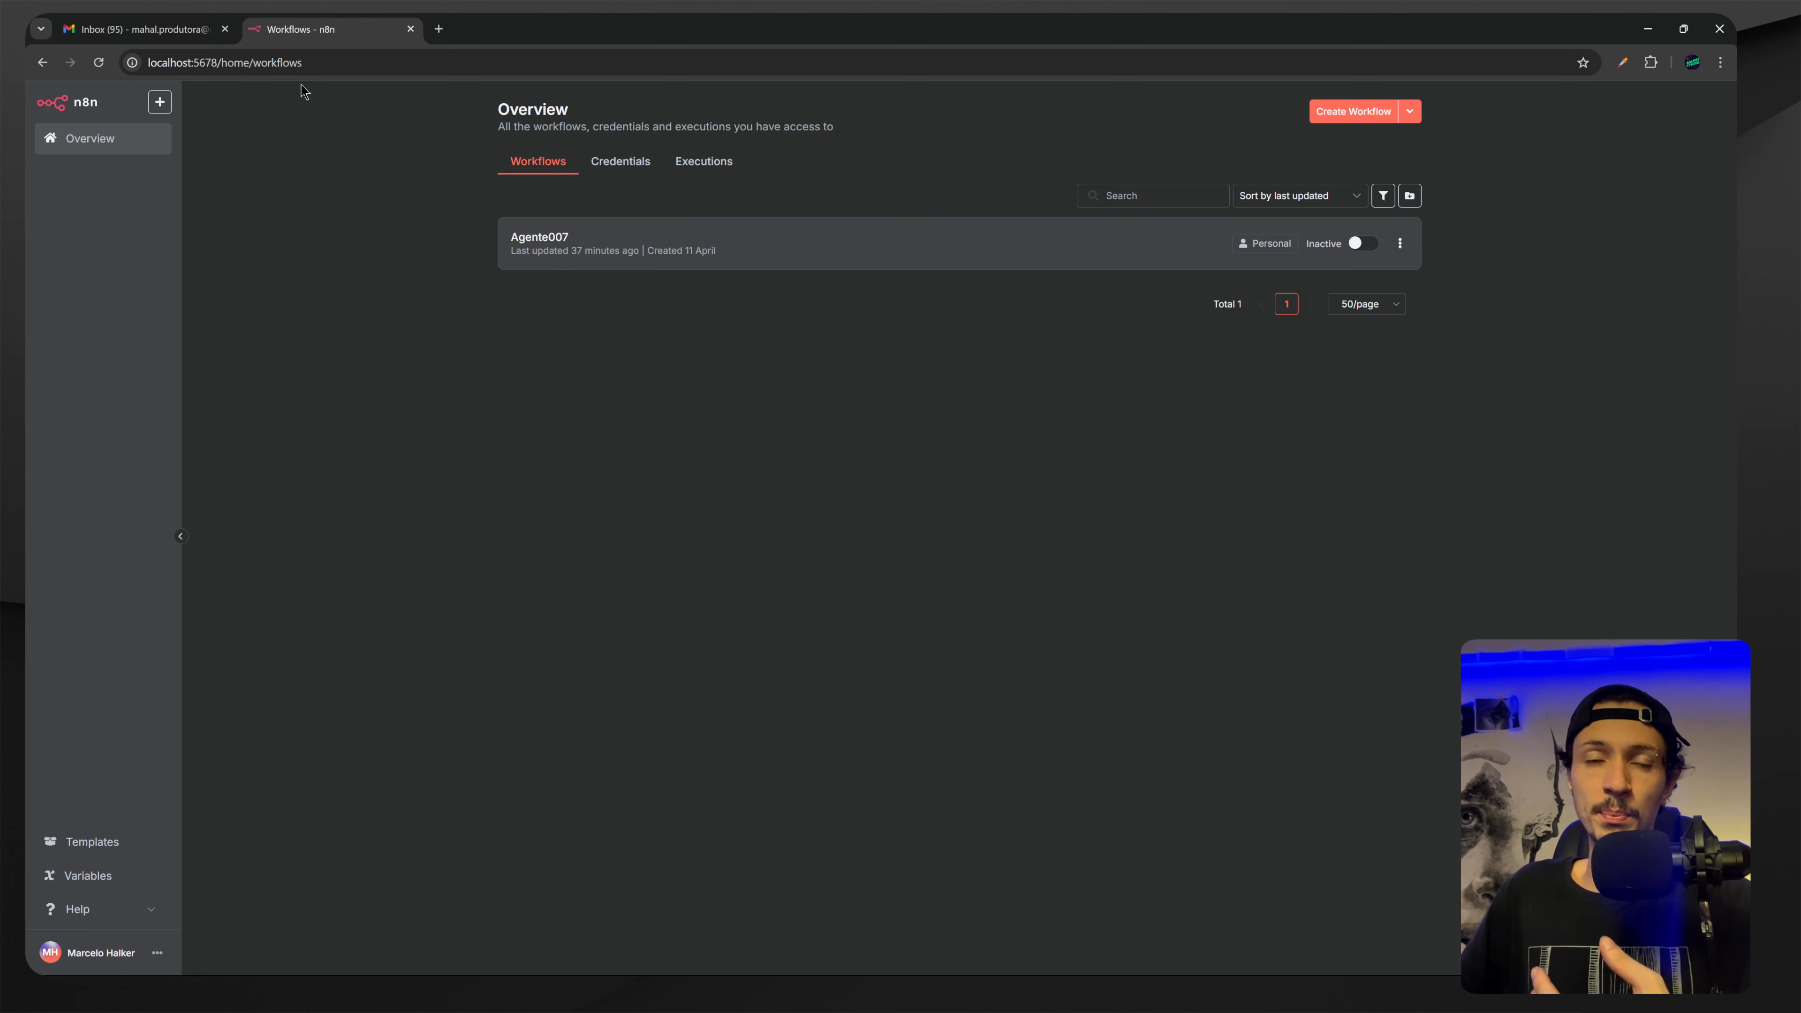
Delete the Google Calendar tool node from Agente007, then open Google Cloud from a 'google cloud' search.
{"action": "left_click", "coordinate": [512, 245]}
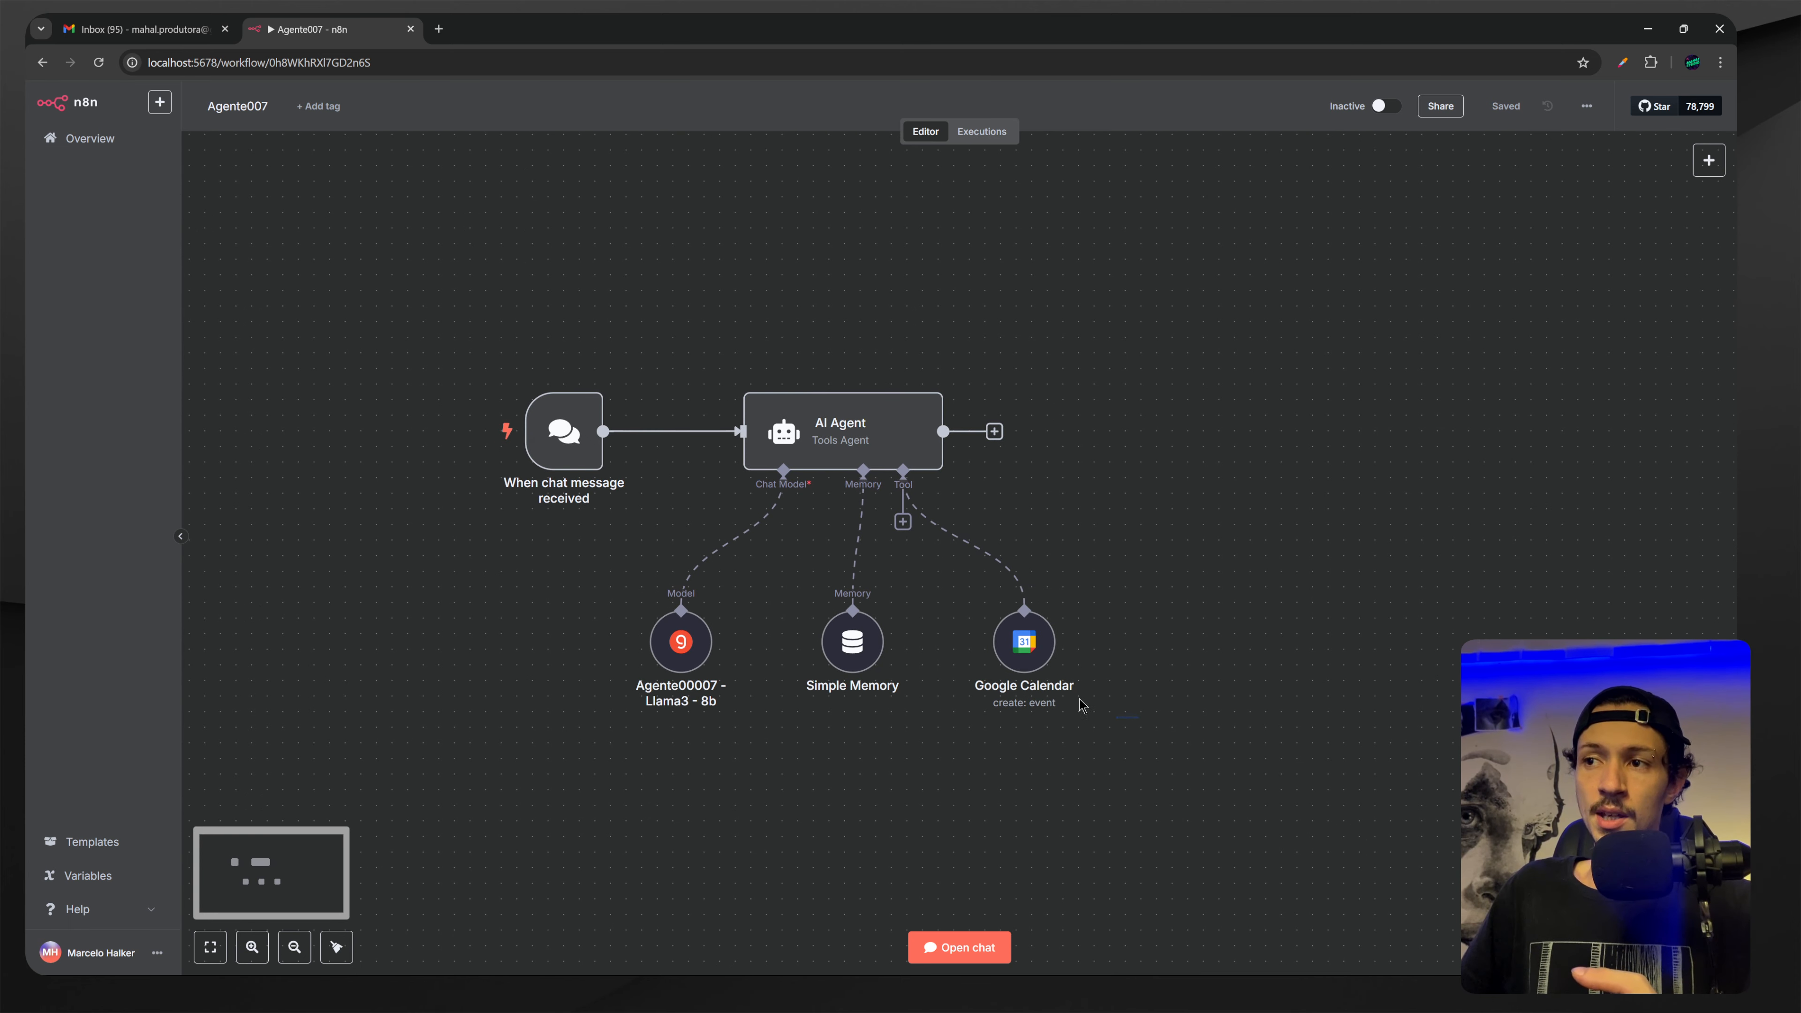
{"action": "left_click_drag", "start_coordinate": [1116, 694], "coordinate": [959, 593]}
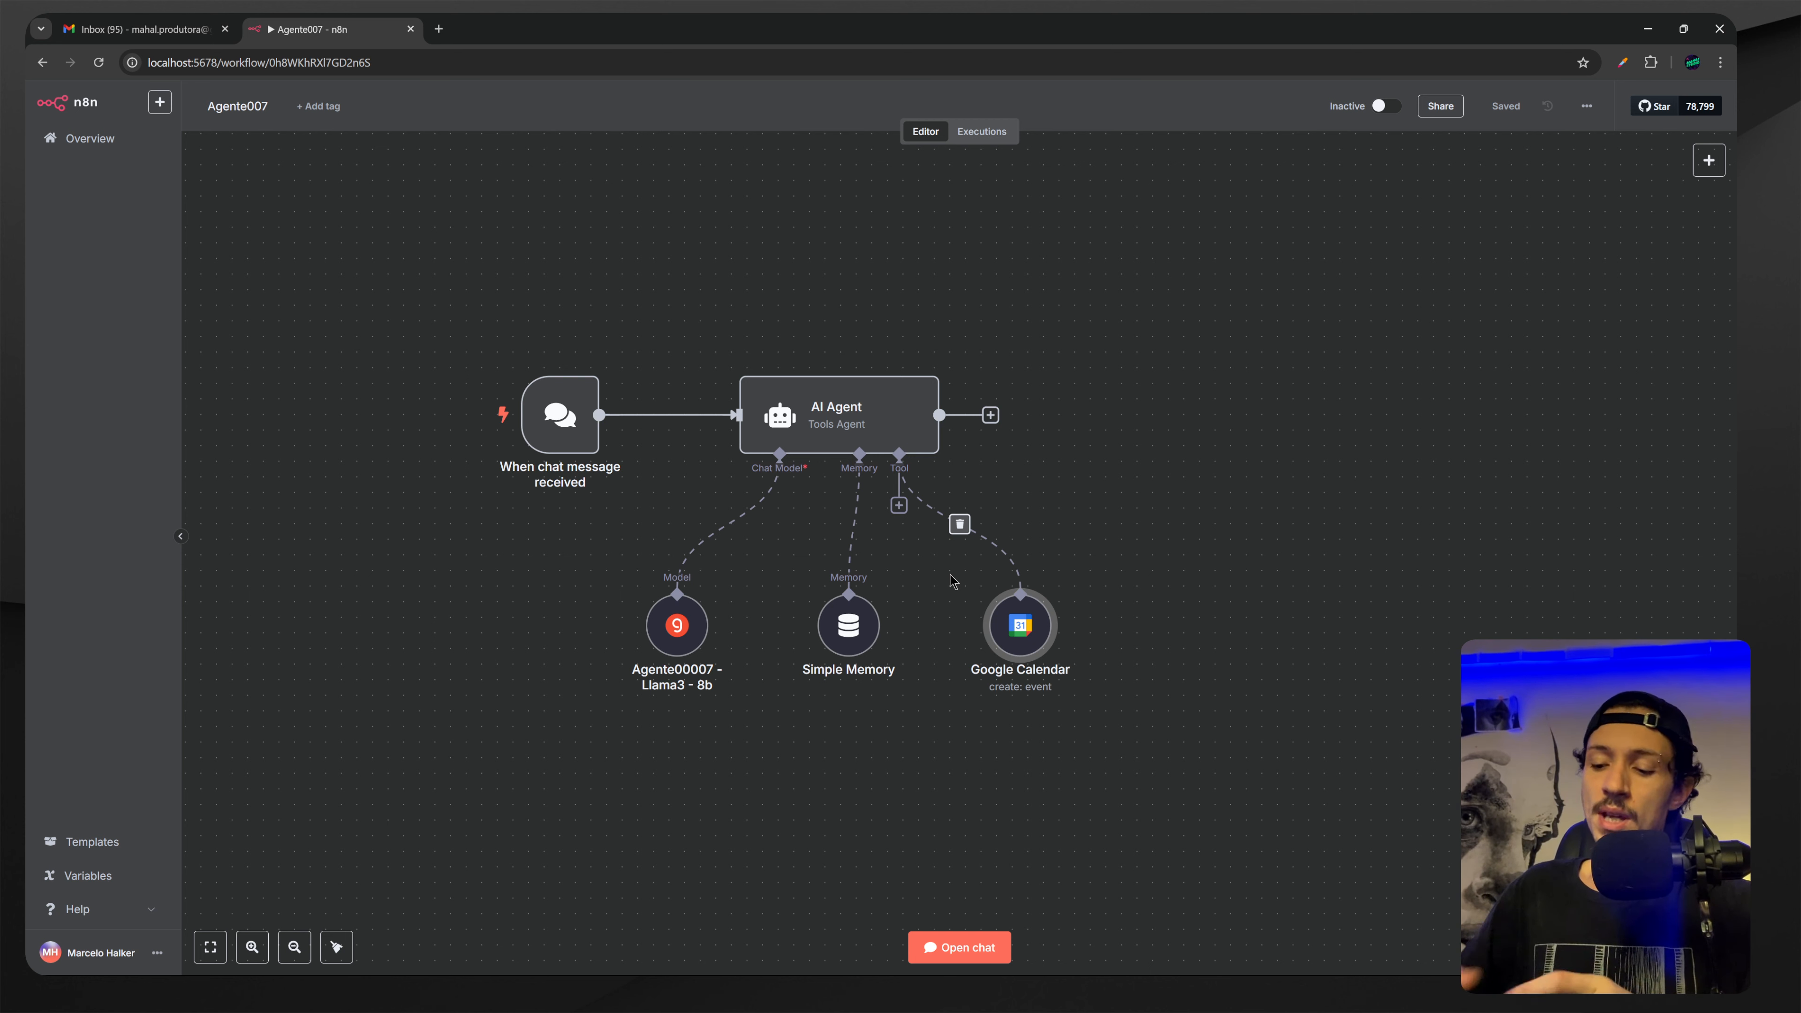
{"action": "left_click_drag", "start_coordinate": [945, 703], "coordinate": [1174, 549]}
{"action": "key", "text": "Delete"}
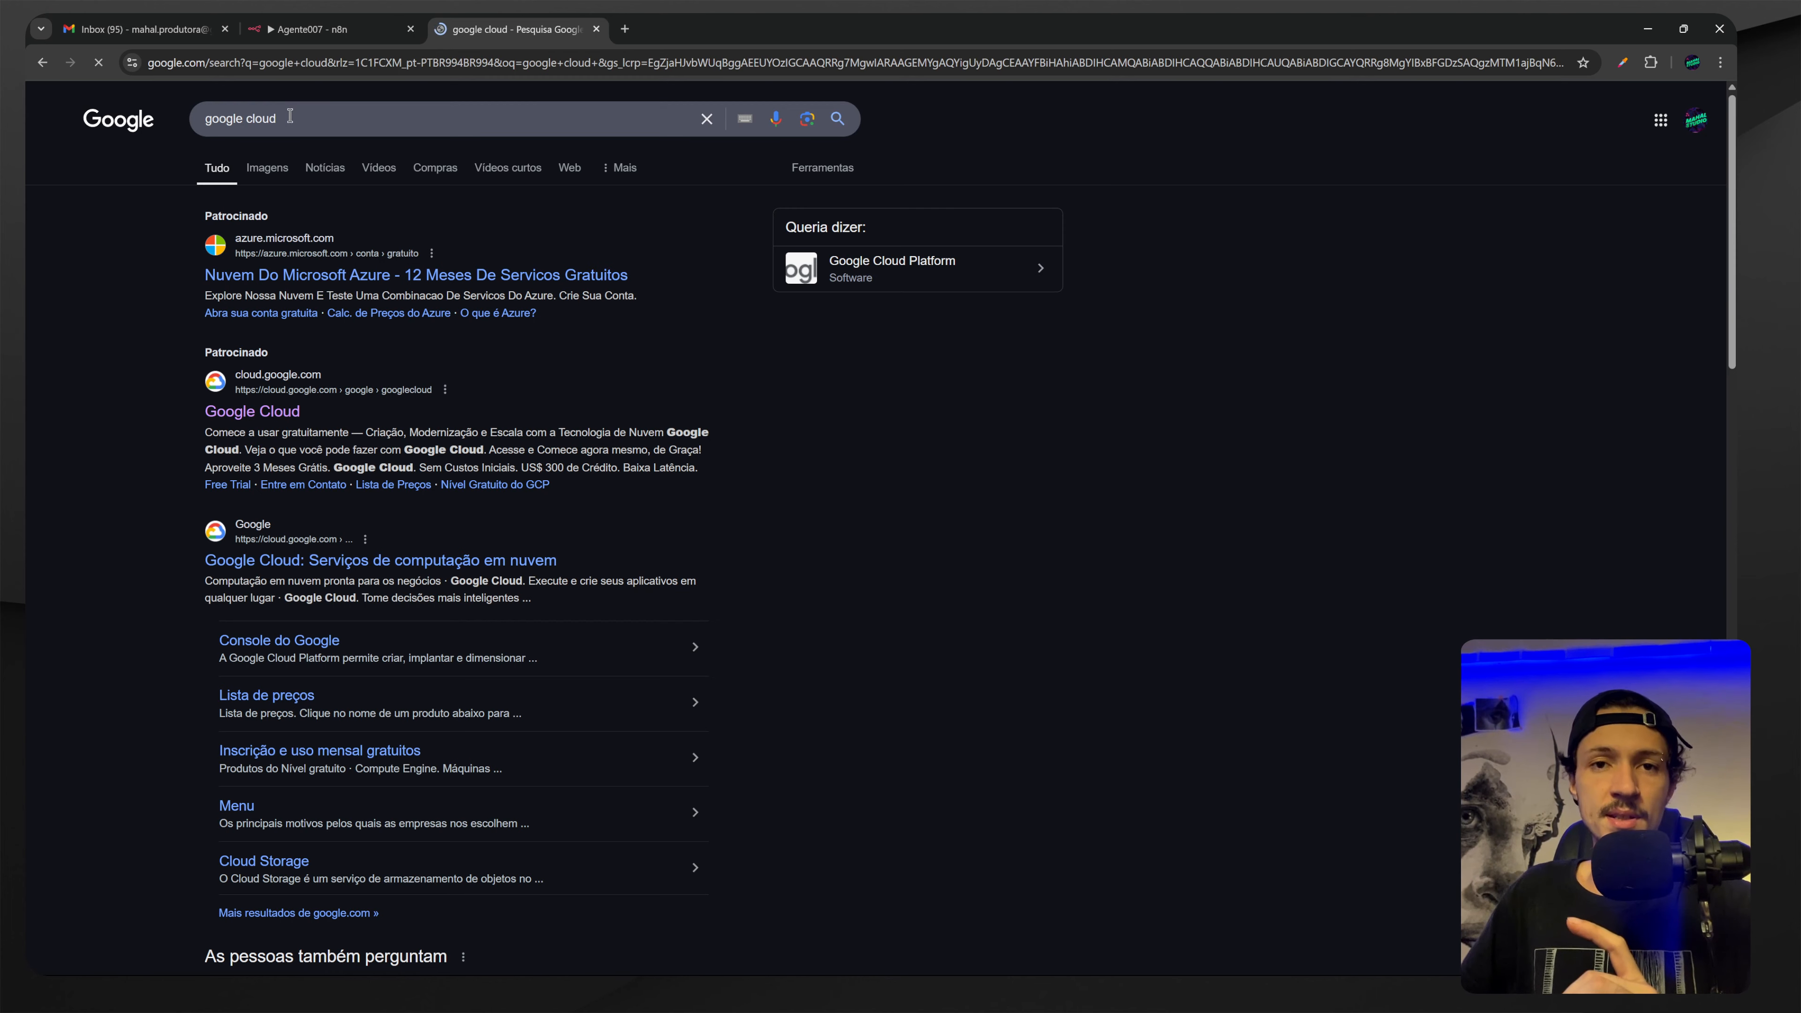
{"action": "left_click_drag", "start_coordinate": [290, 116], "coordinate": [203, 117]}
{"action": "left_click", "coordinate": [209, 418]}
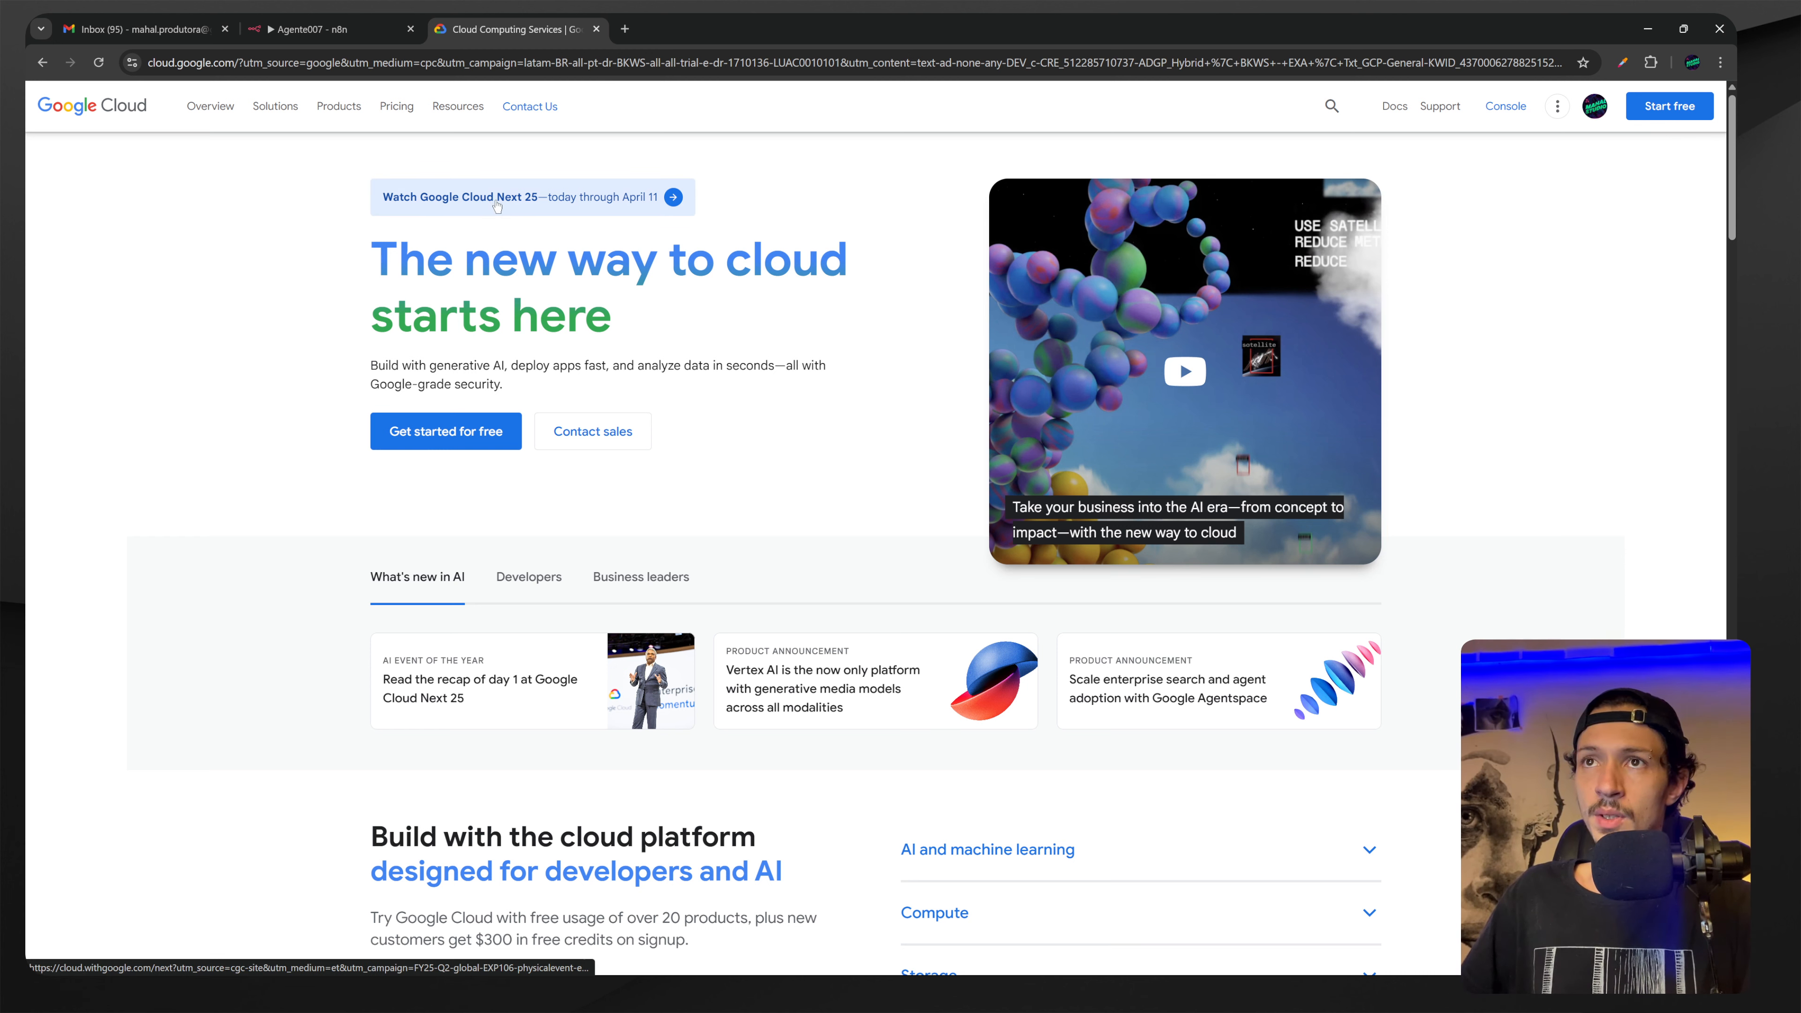
Go to the Google Cloud console, landing on My First Project's Welcome page.
{"action": "left_click", "coordinate": [1502, 108]}
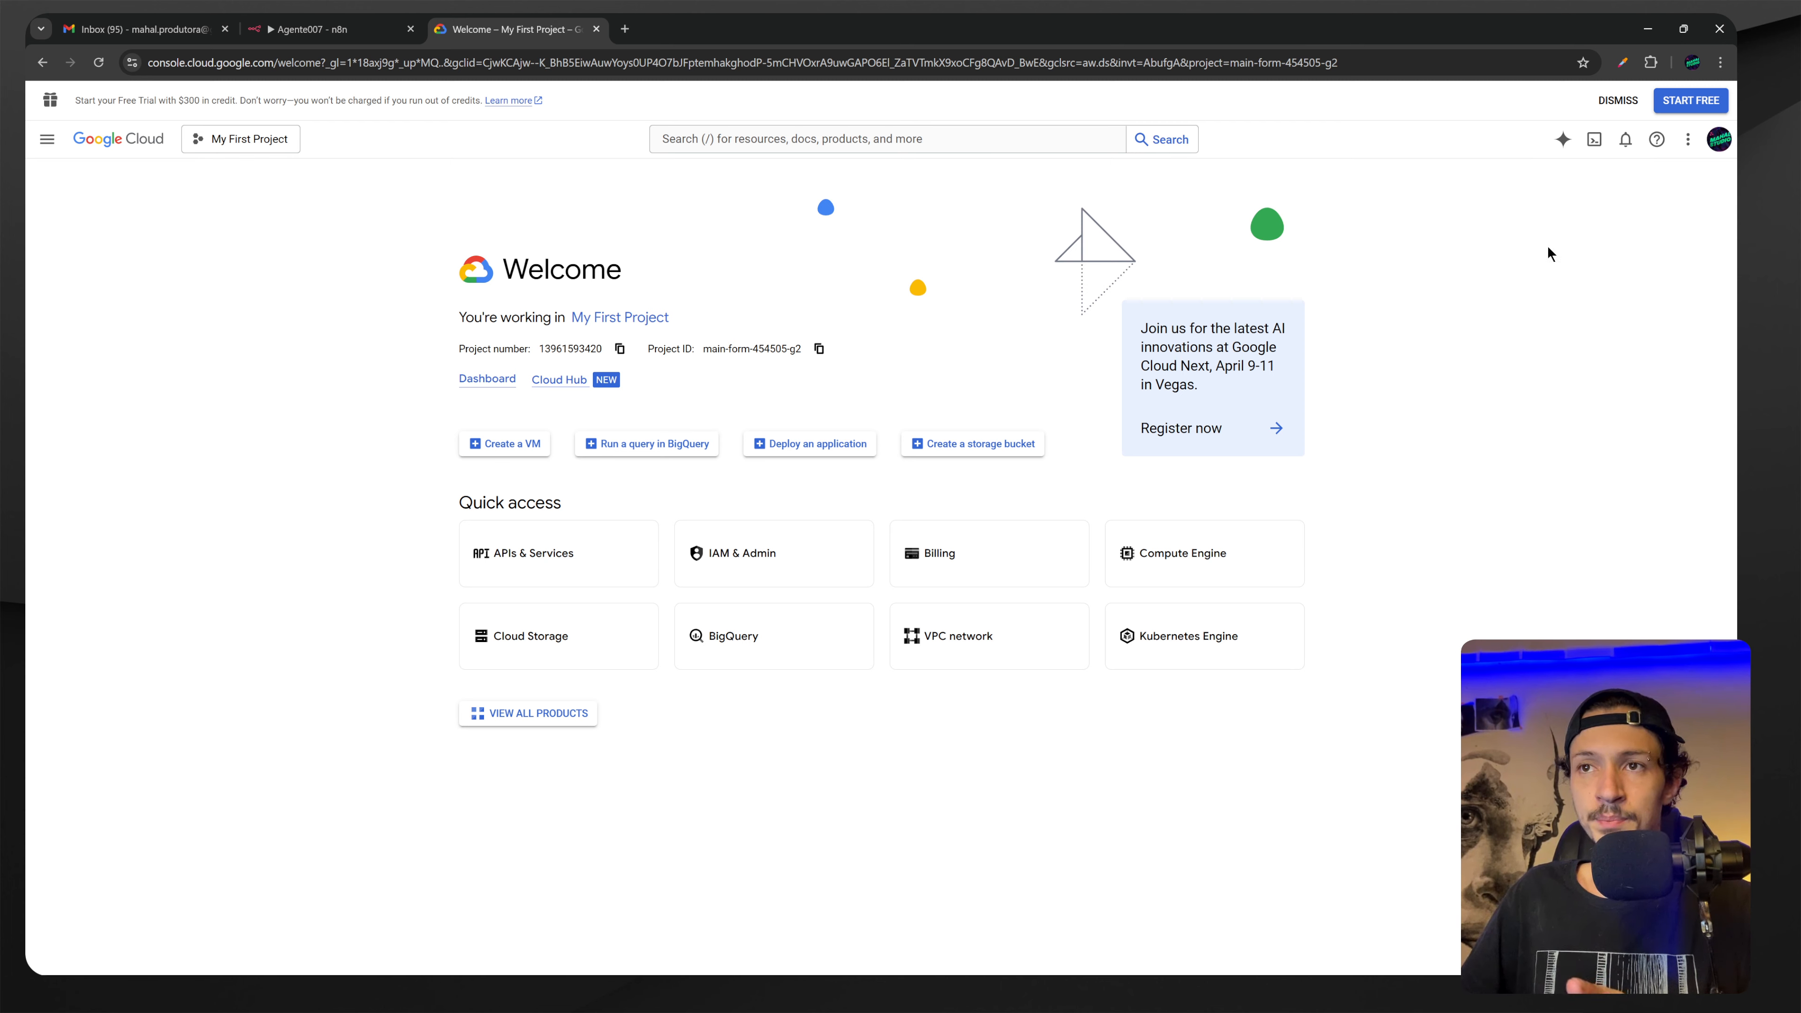
Create a project named ProdutoraMahal and select it in the project picker.
{"action": "left_click", "coordinate": [245, 142]}
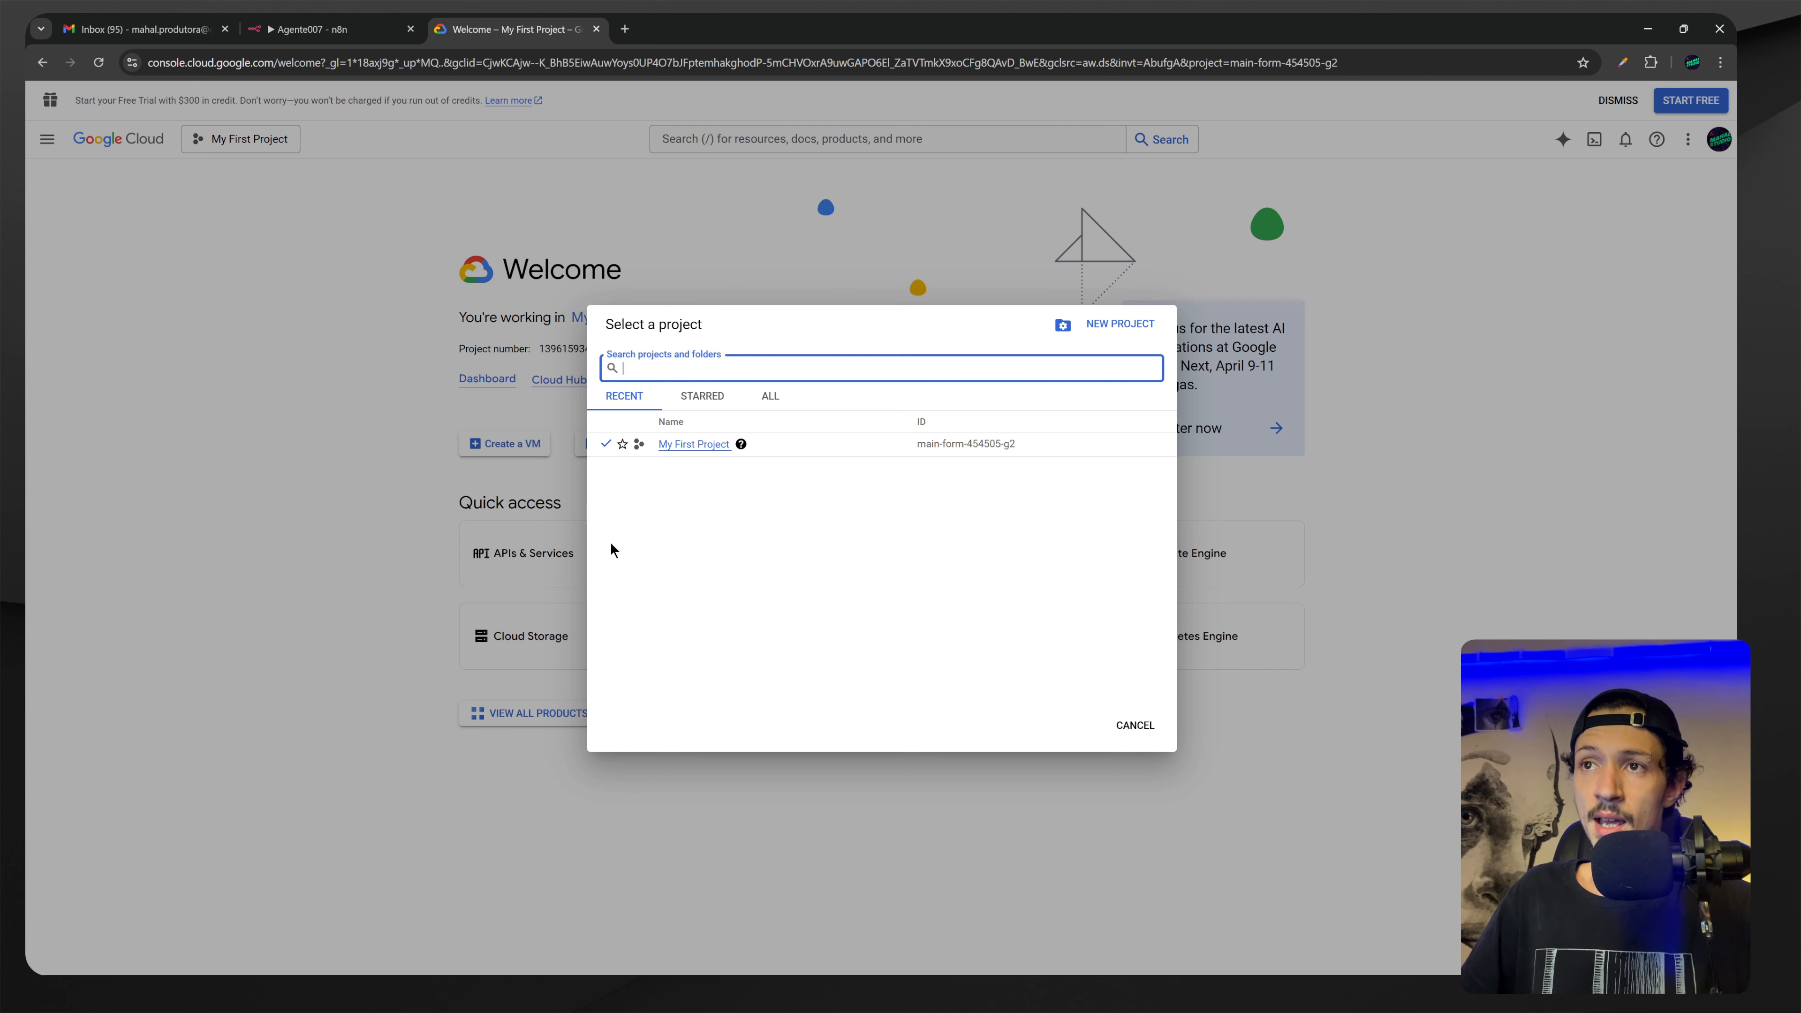
{"action": "left_click", "coordinate": [1110, 325]}
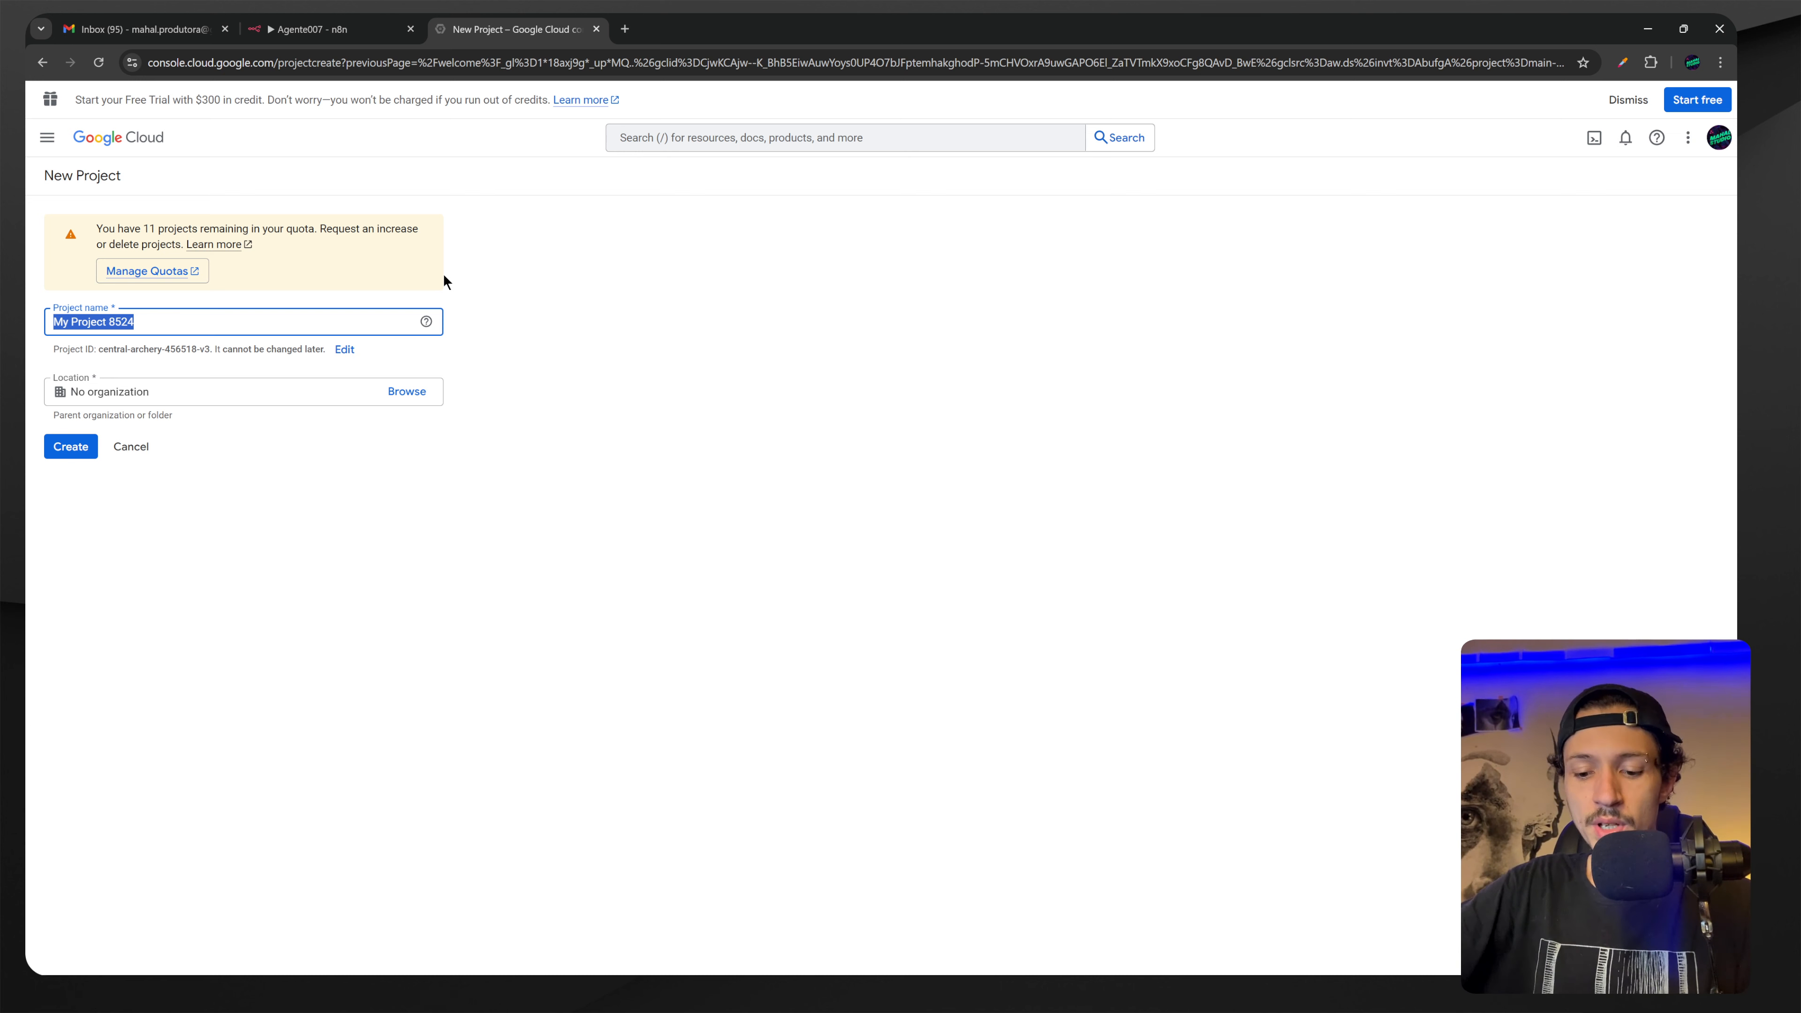
{"action": "type", "text": "ProdutoraMahal"}
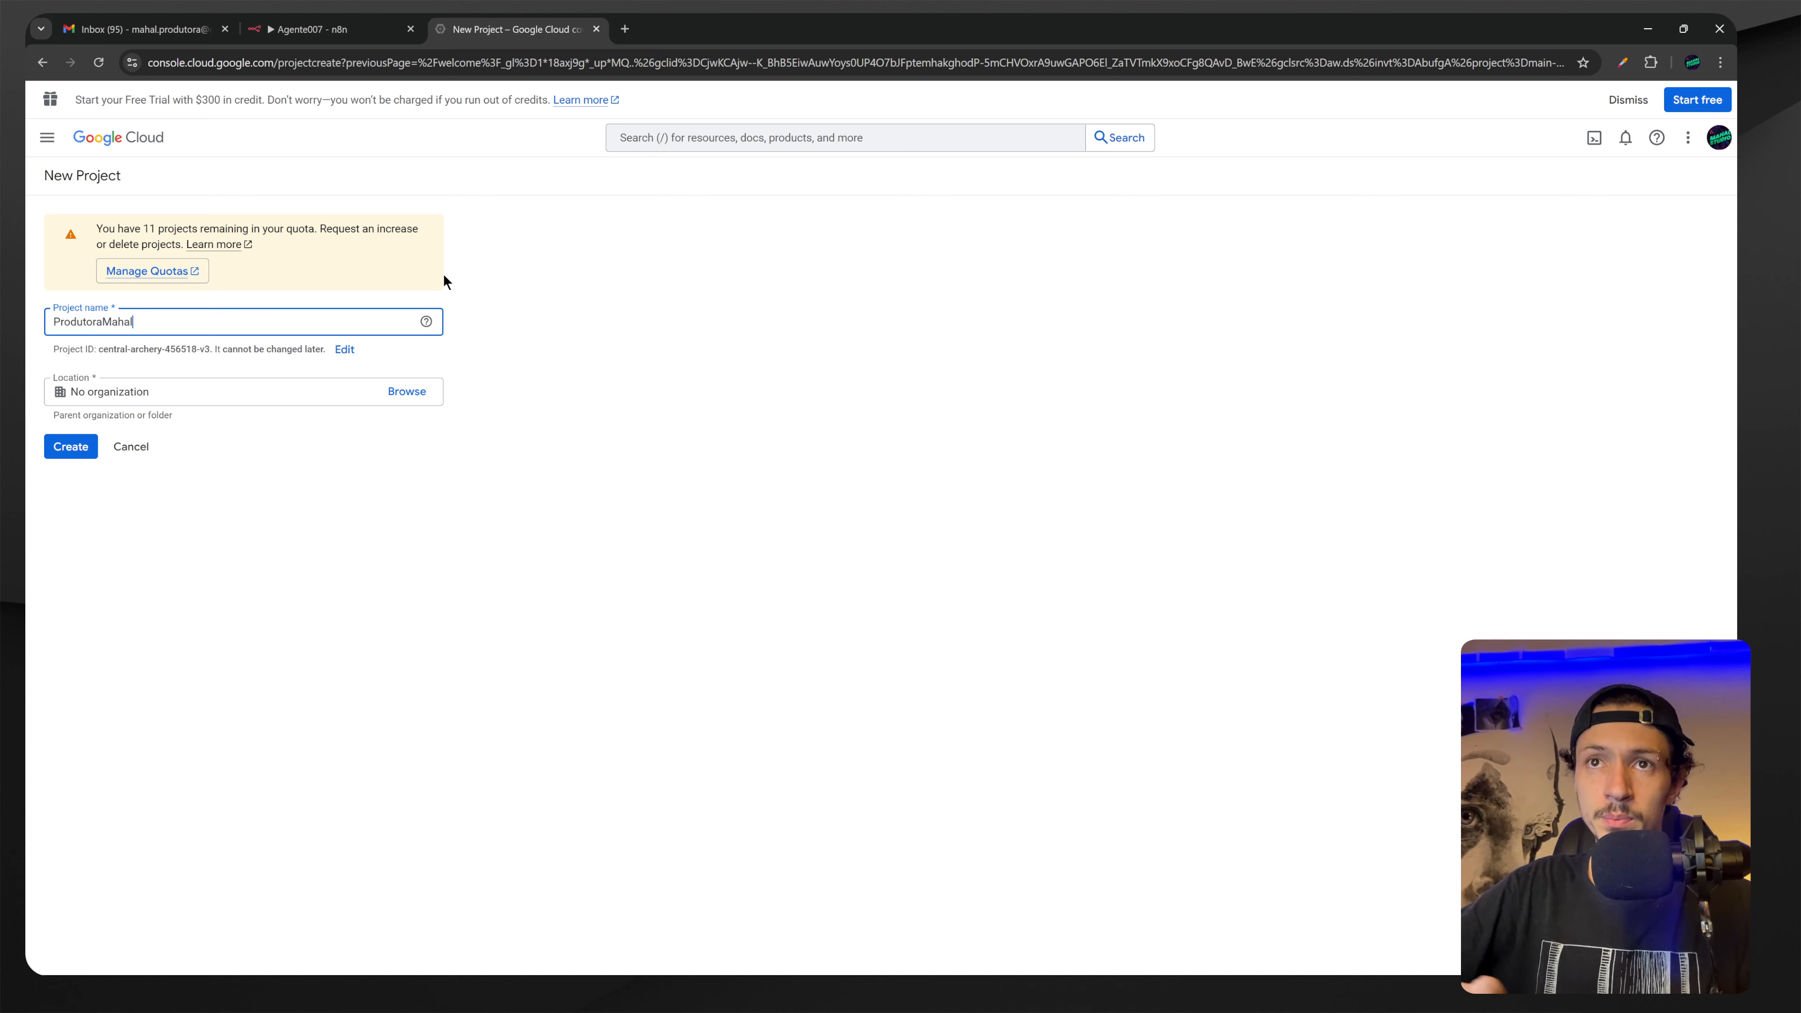
{"action": "left_click", "coordinate": [85, 458]}
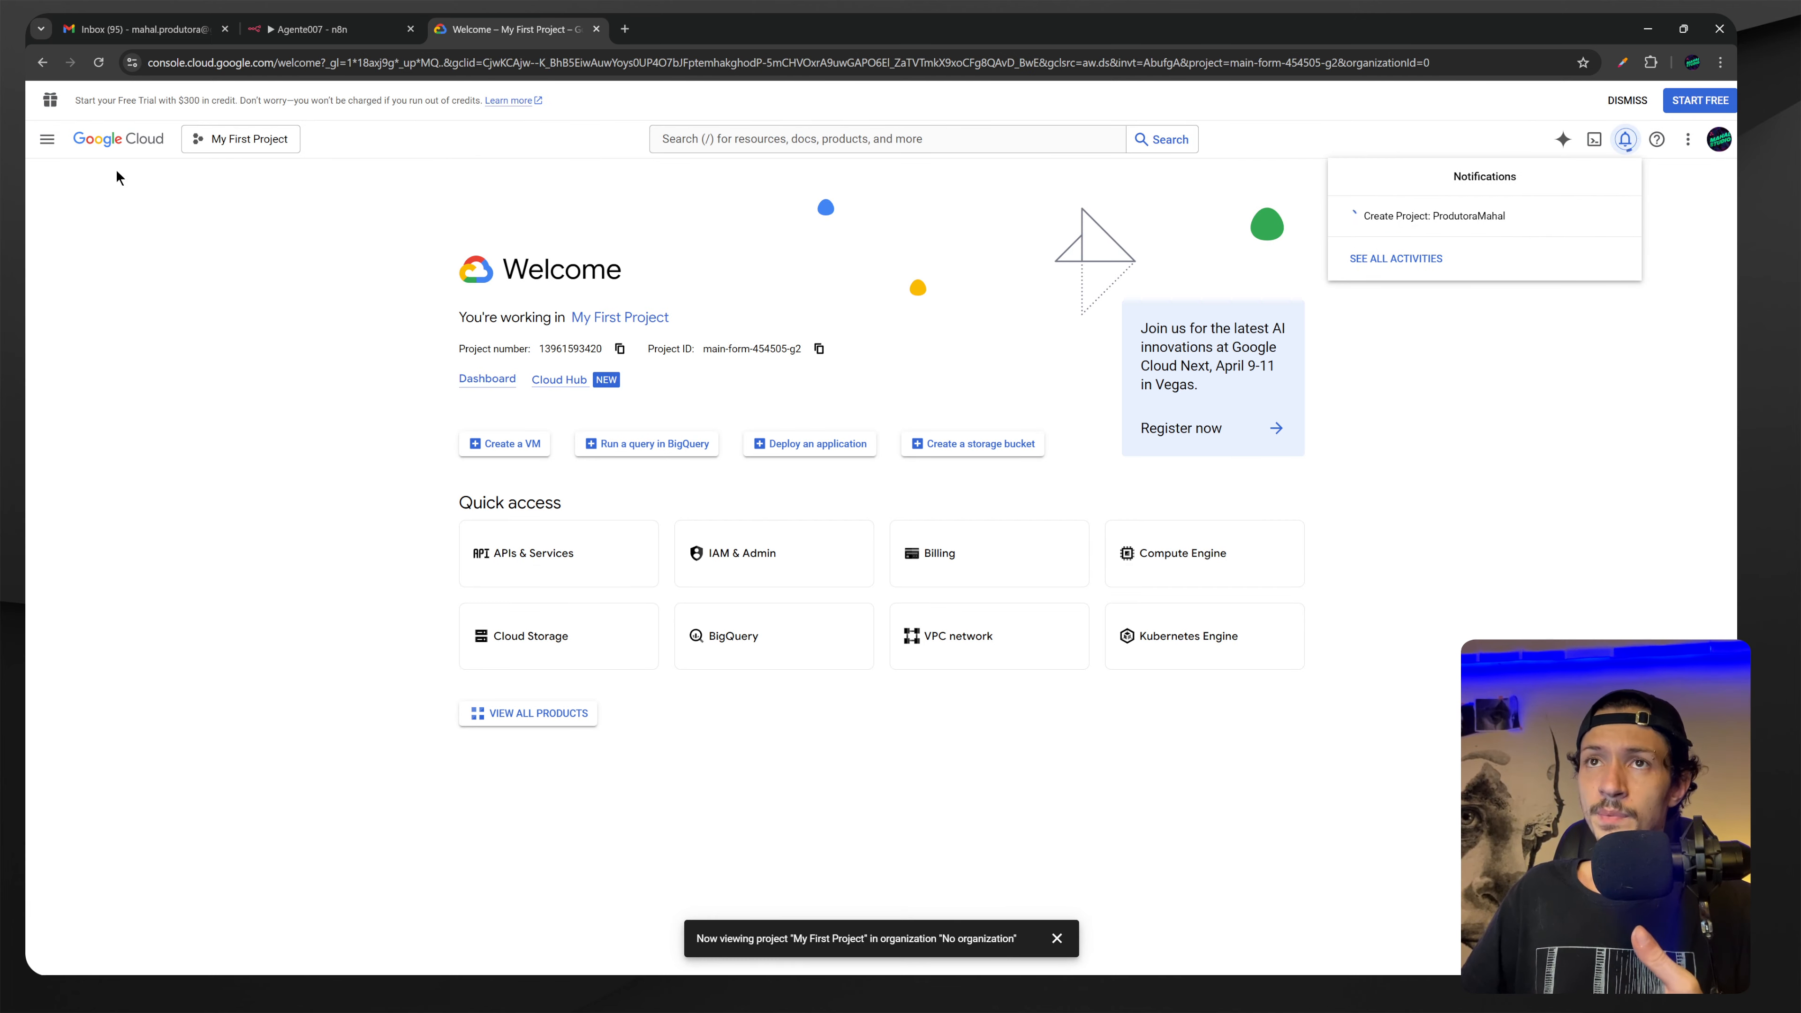
{"action": "left_click", "coordinate": [206, 142]}
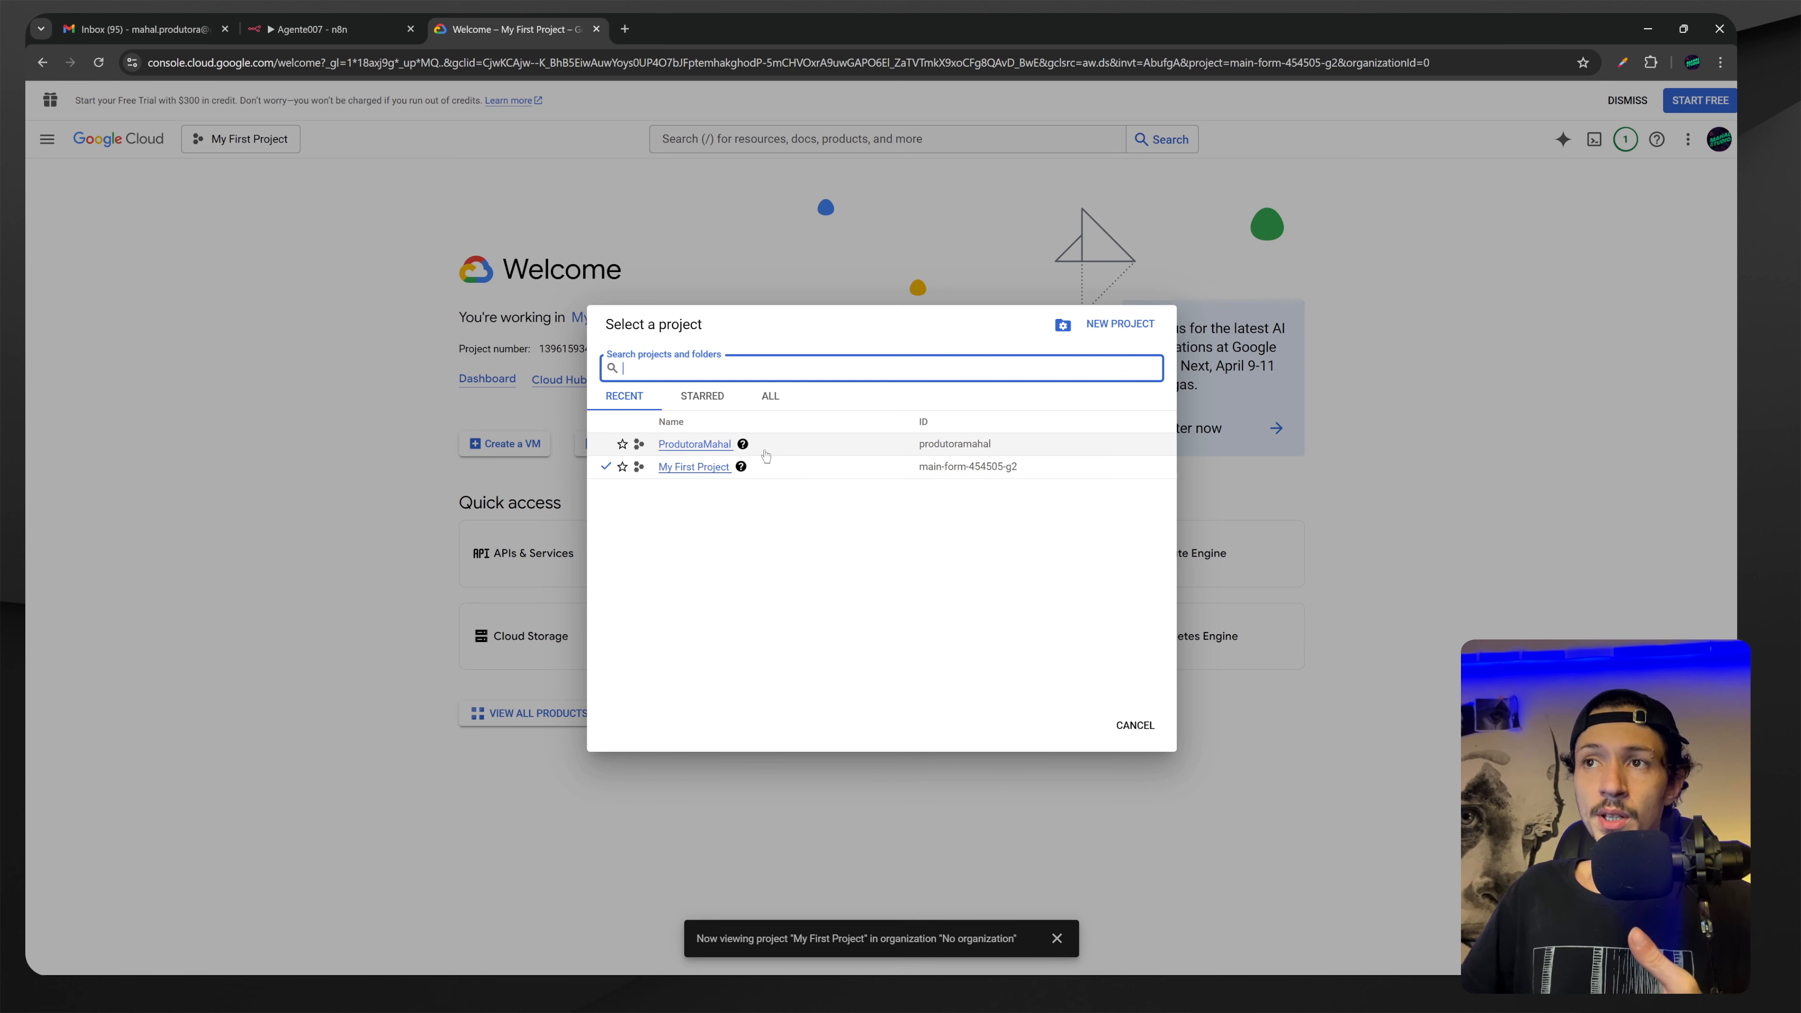
{"action": "mouse_move", "coordinate": [743, 455]}
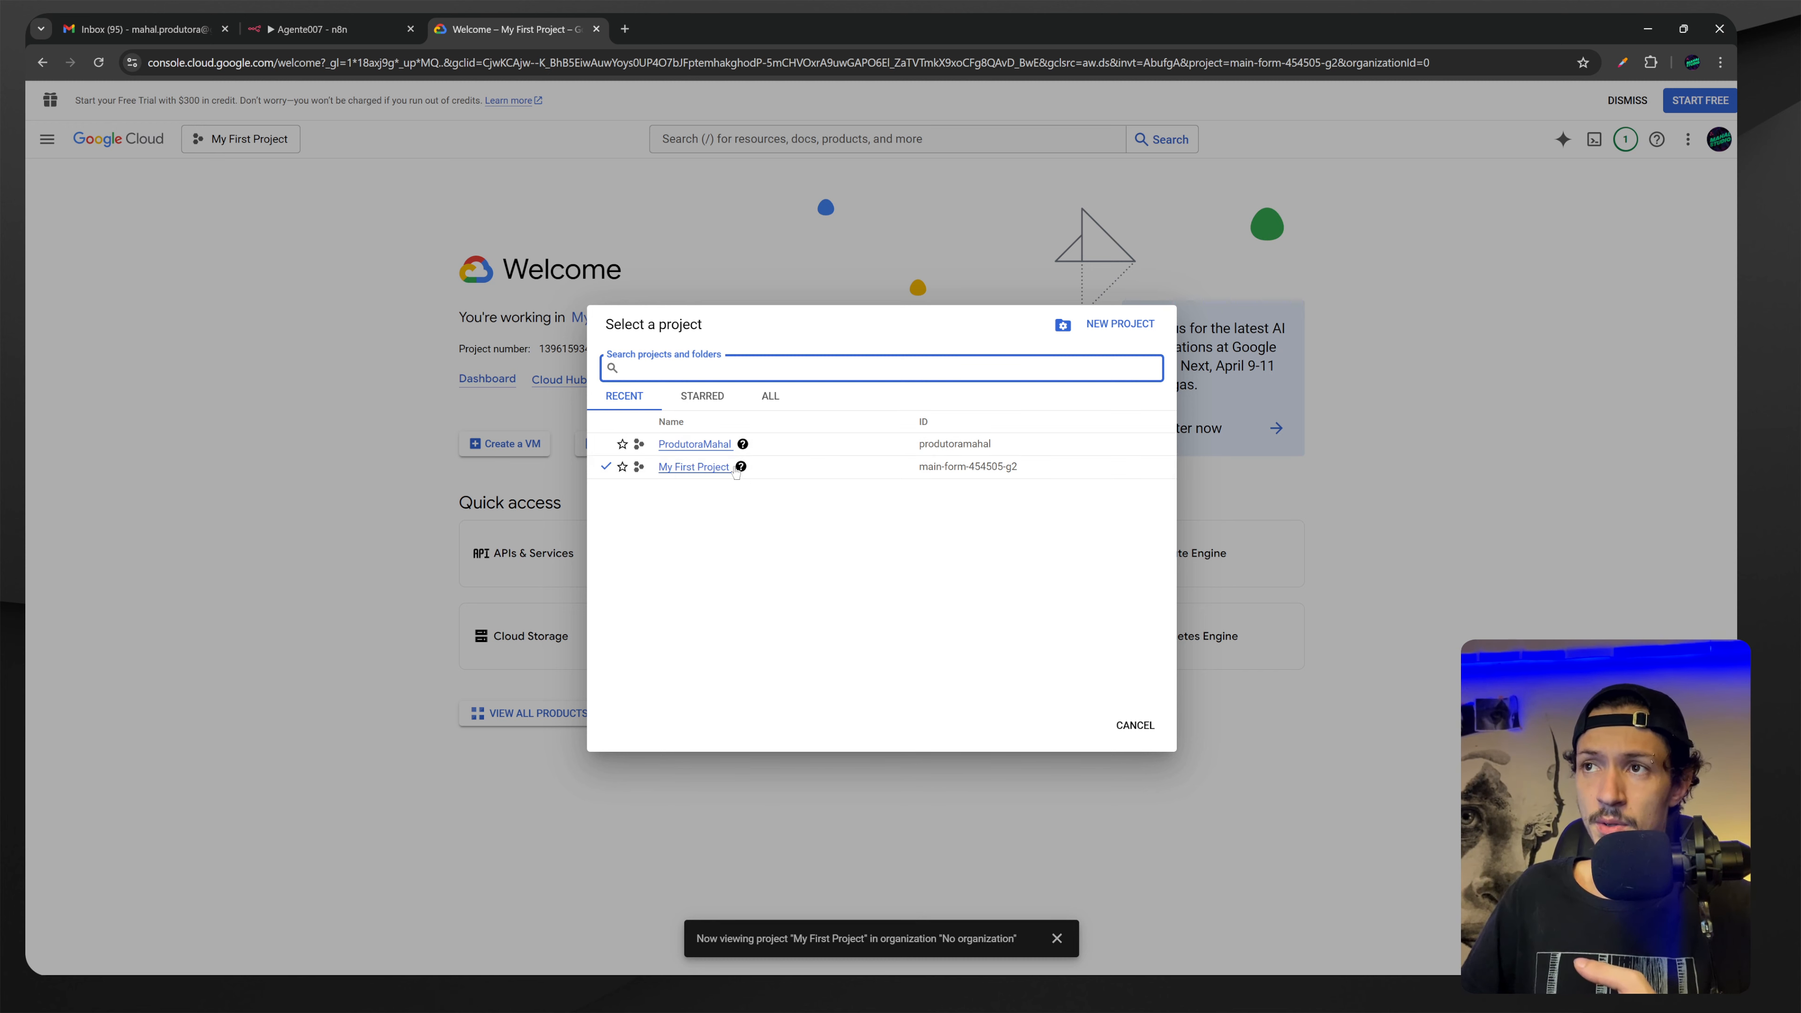
{"action": "left_click", "coordinate": [684, 447]}
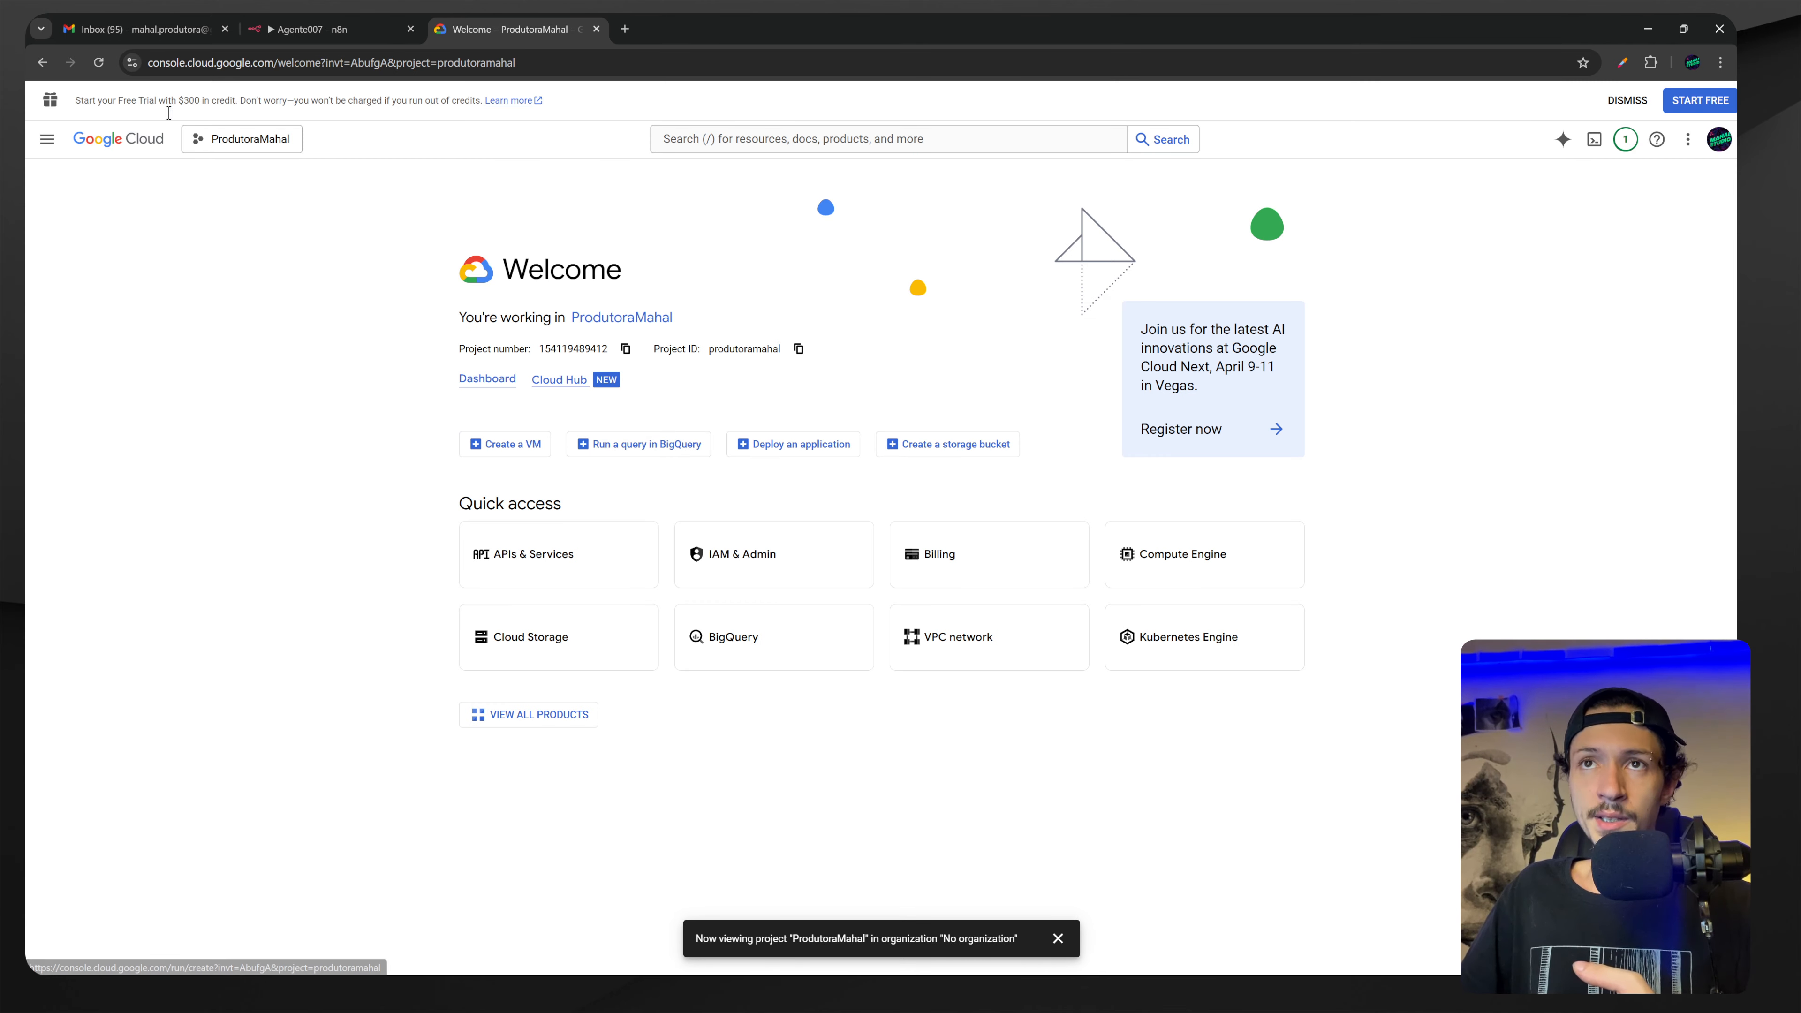
Go through APIs & Services to the ProdutoraMahal Credentials page.
{"action": "mouse_move", "coordinate": [557, 975]}
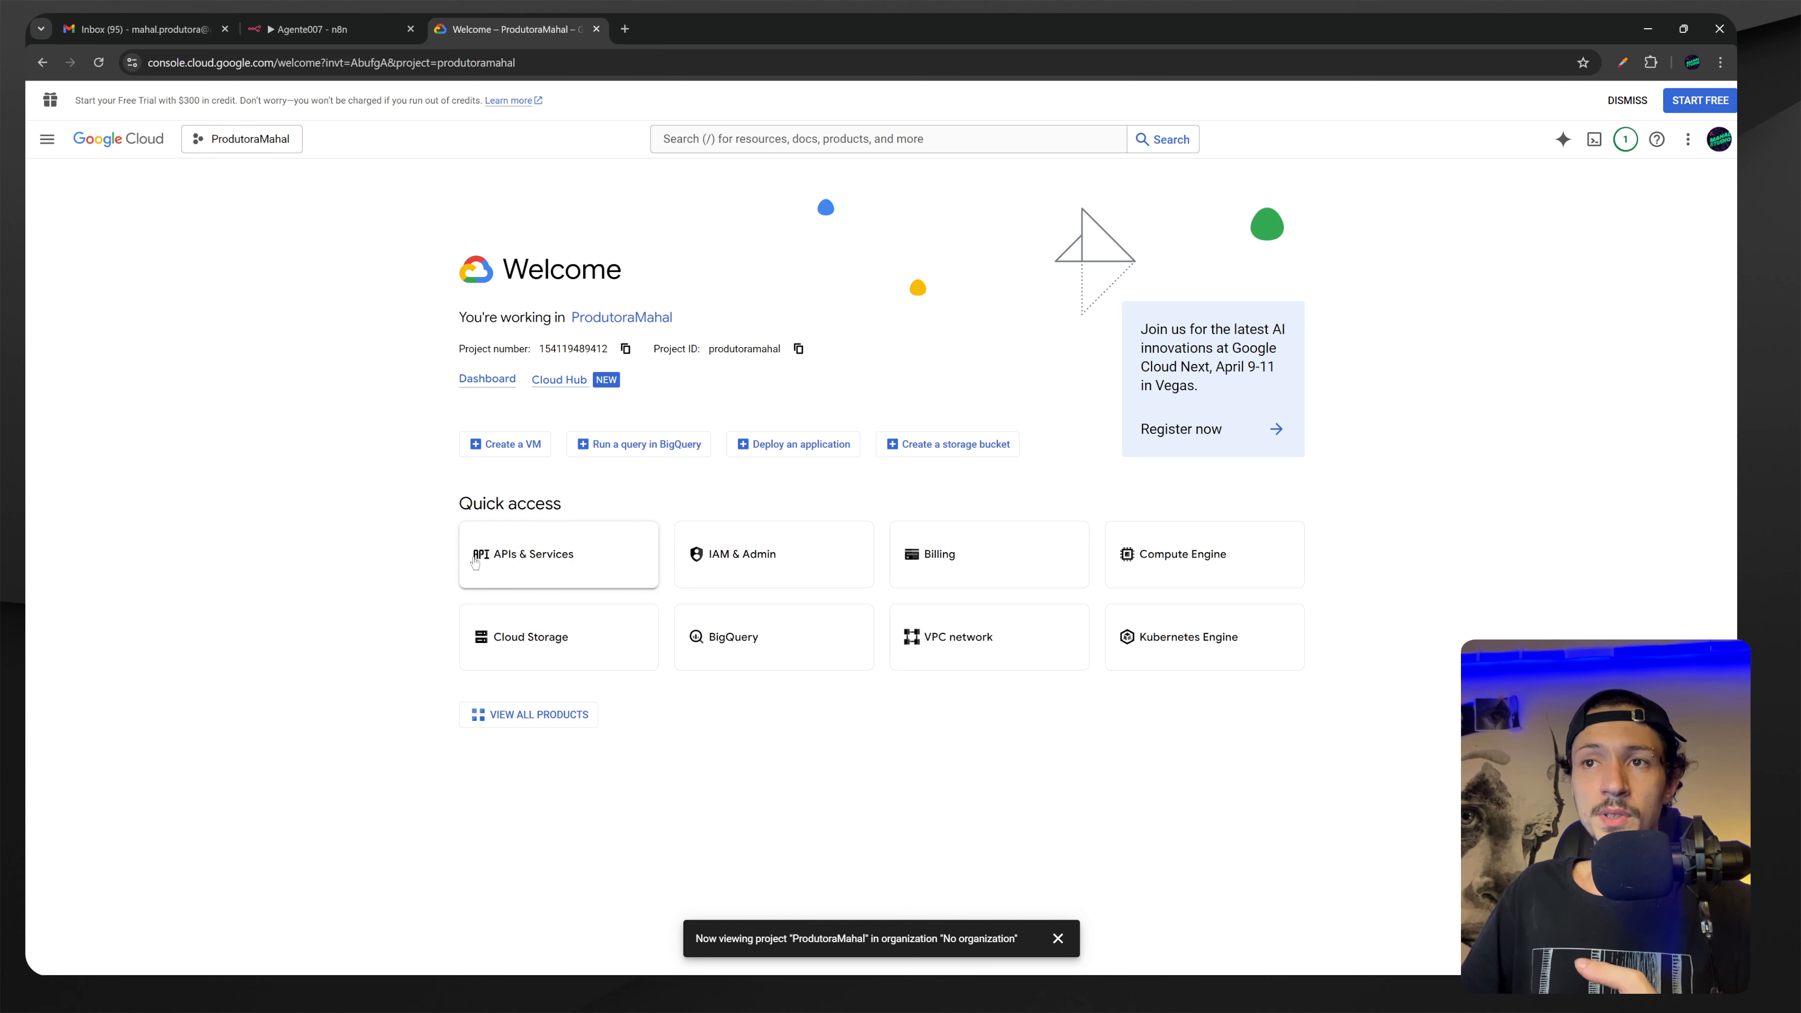
{"action": "left_click", "coordinate": [546, 564]}
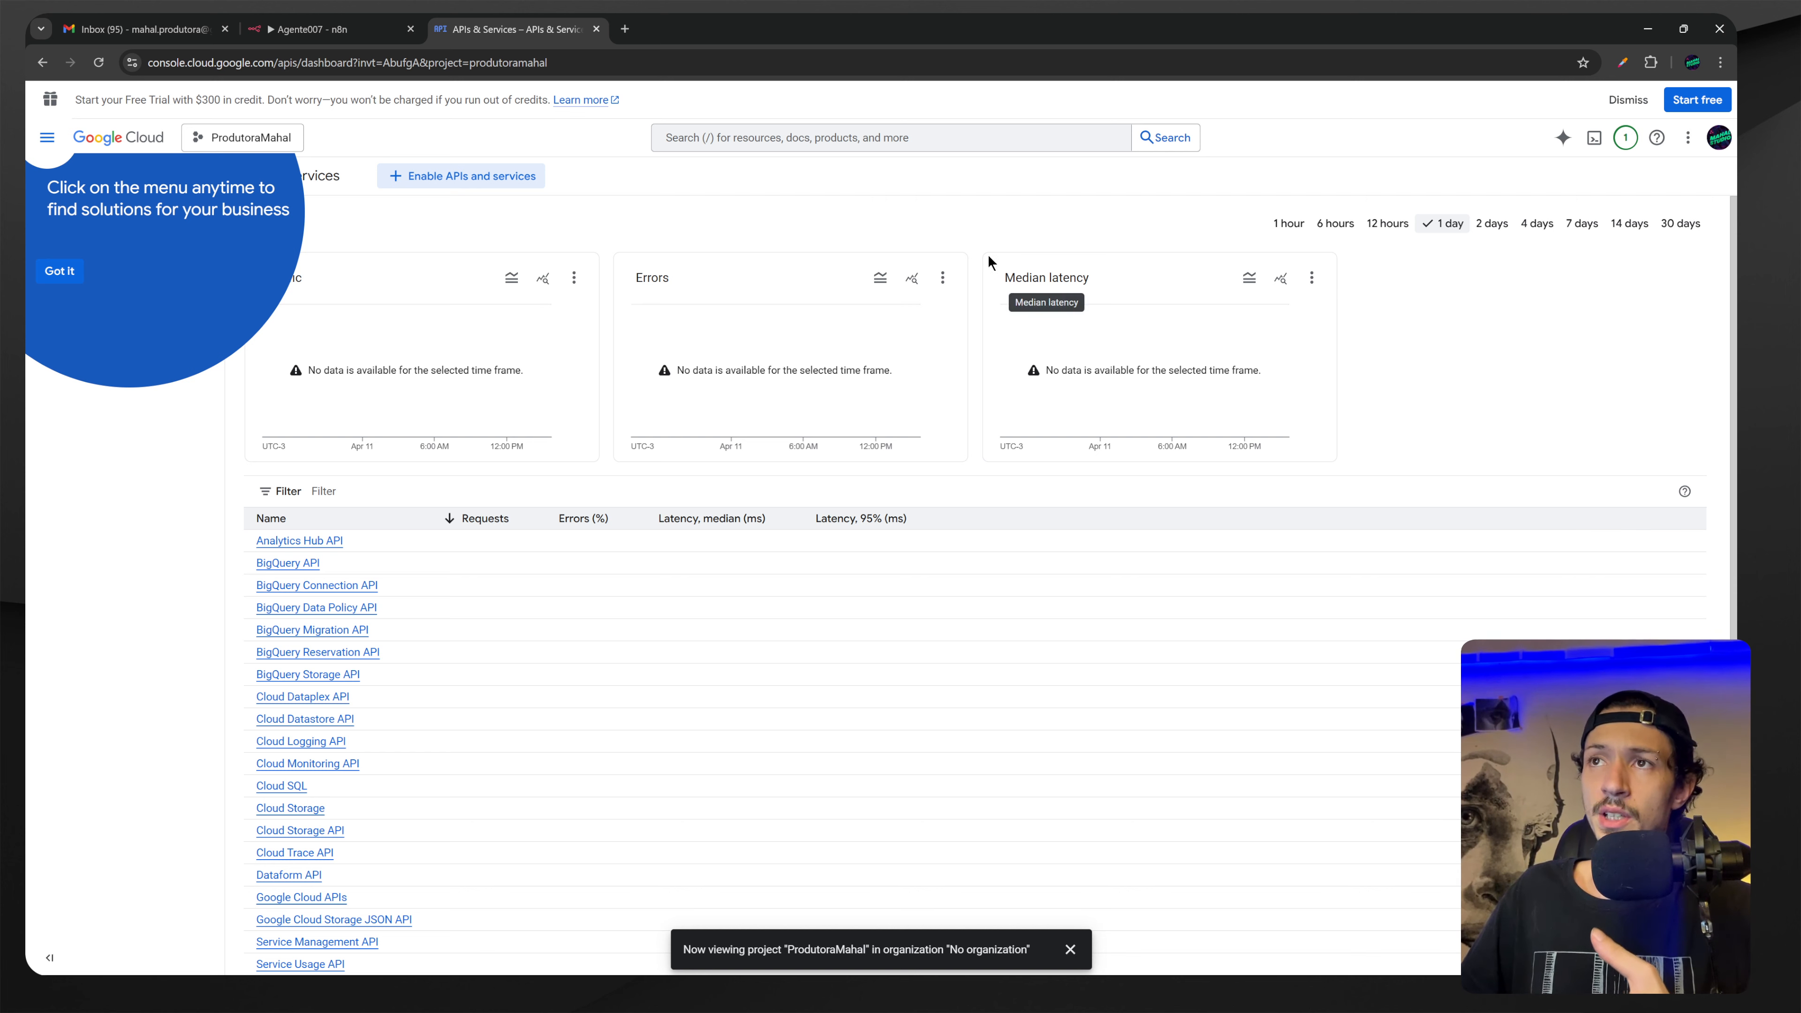
{"action": "left_click", "coordinate": [47, 137]}
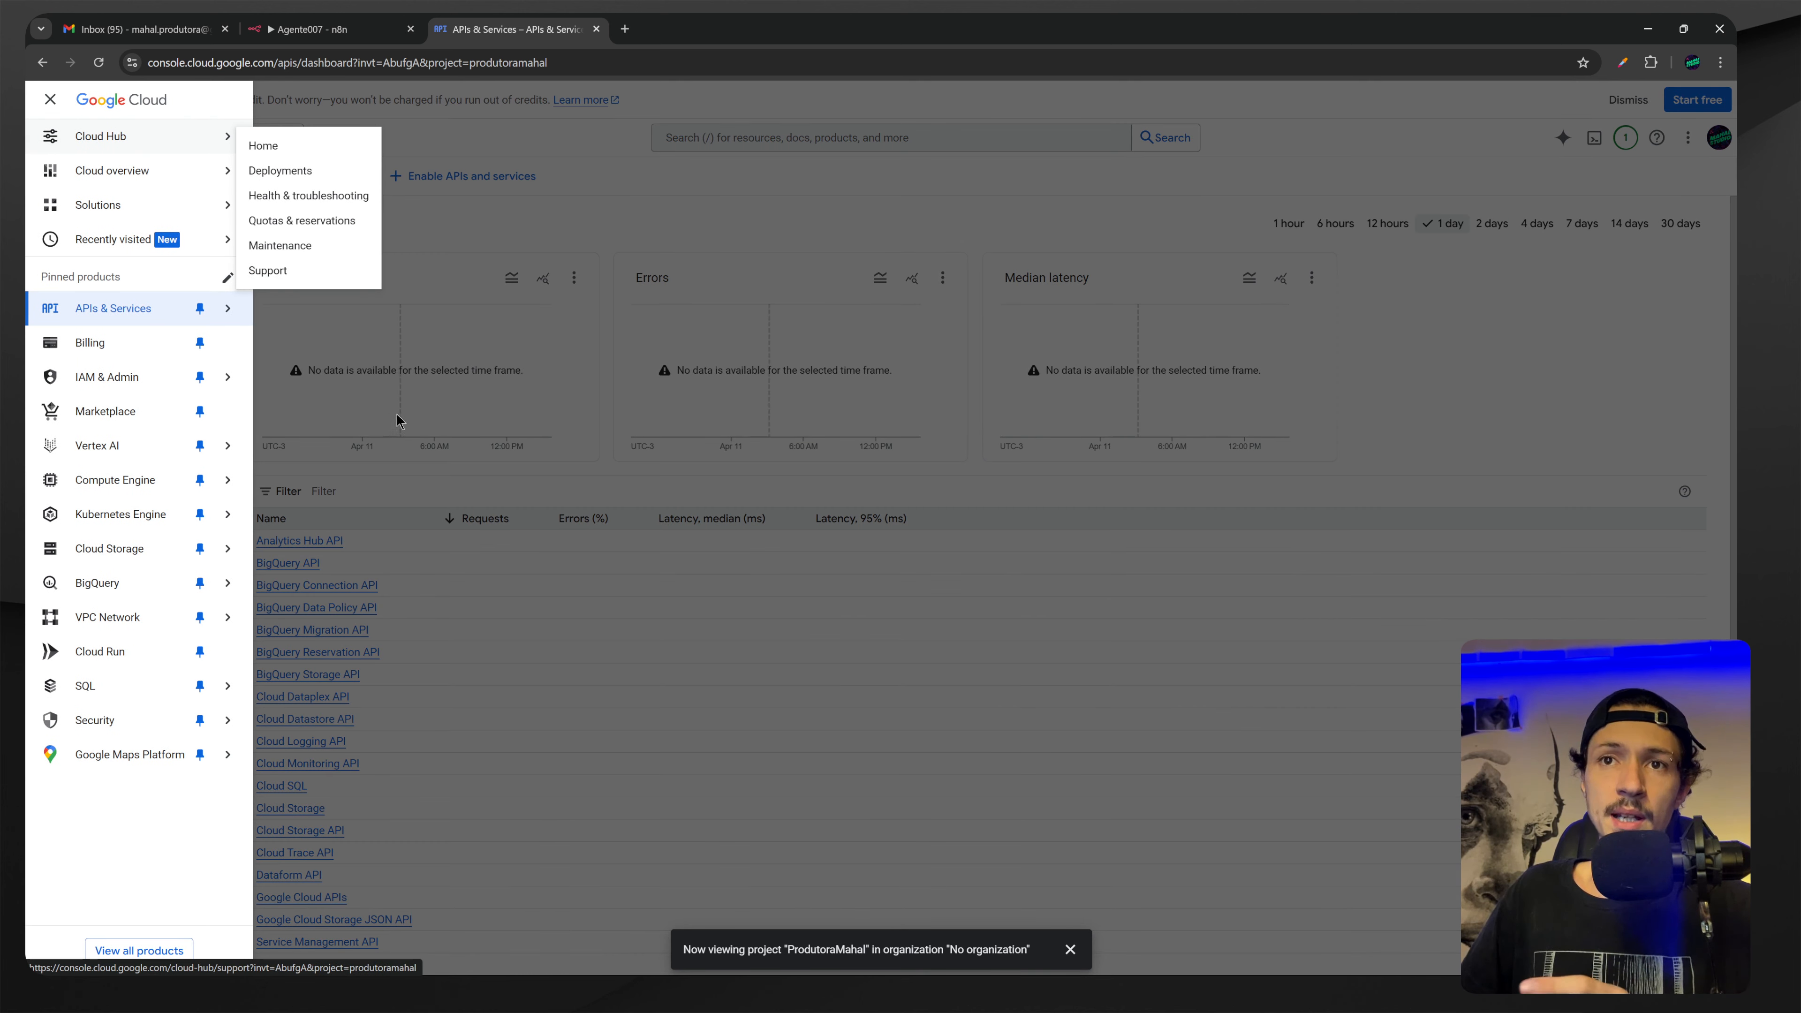
{"action": "left_click", "coordinate": [433, 465]}
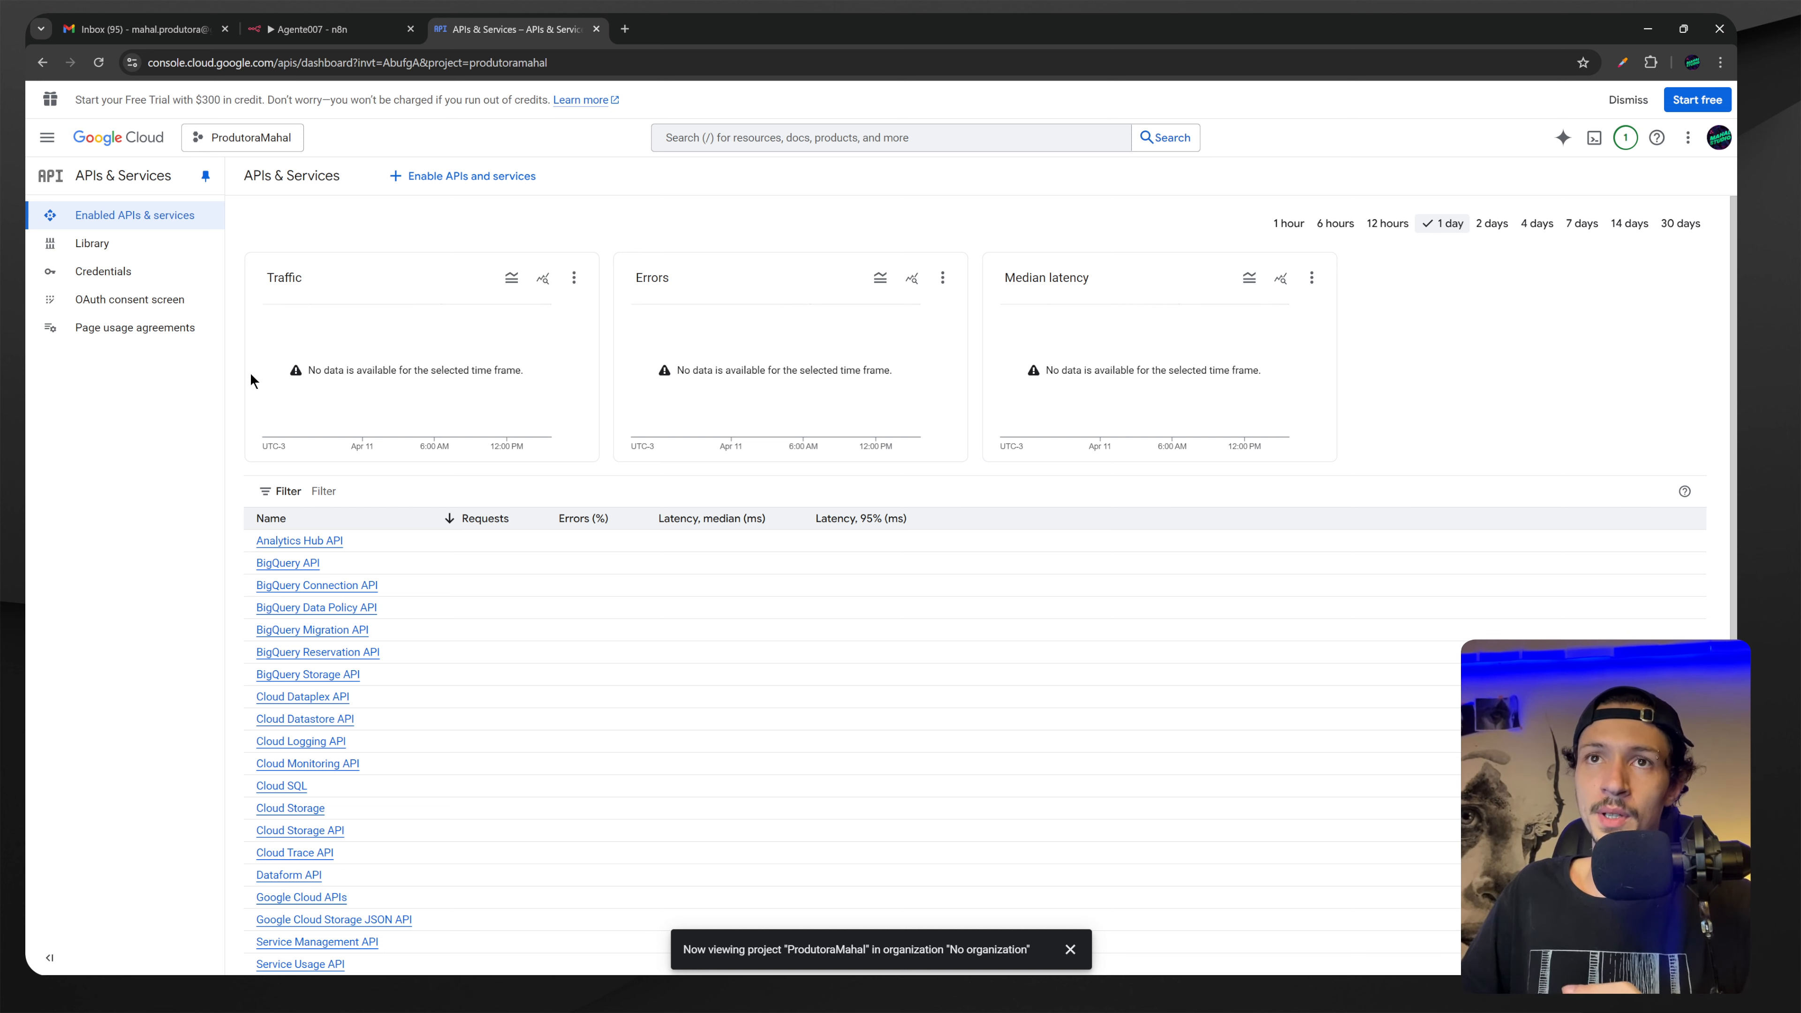
{"action": "left_click", "coordinate": [107, 281]}
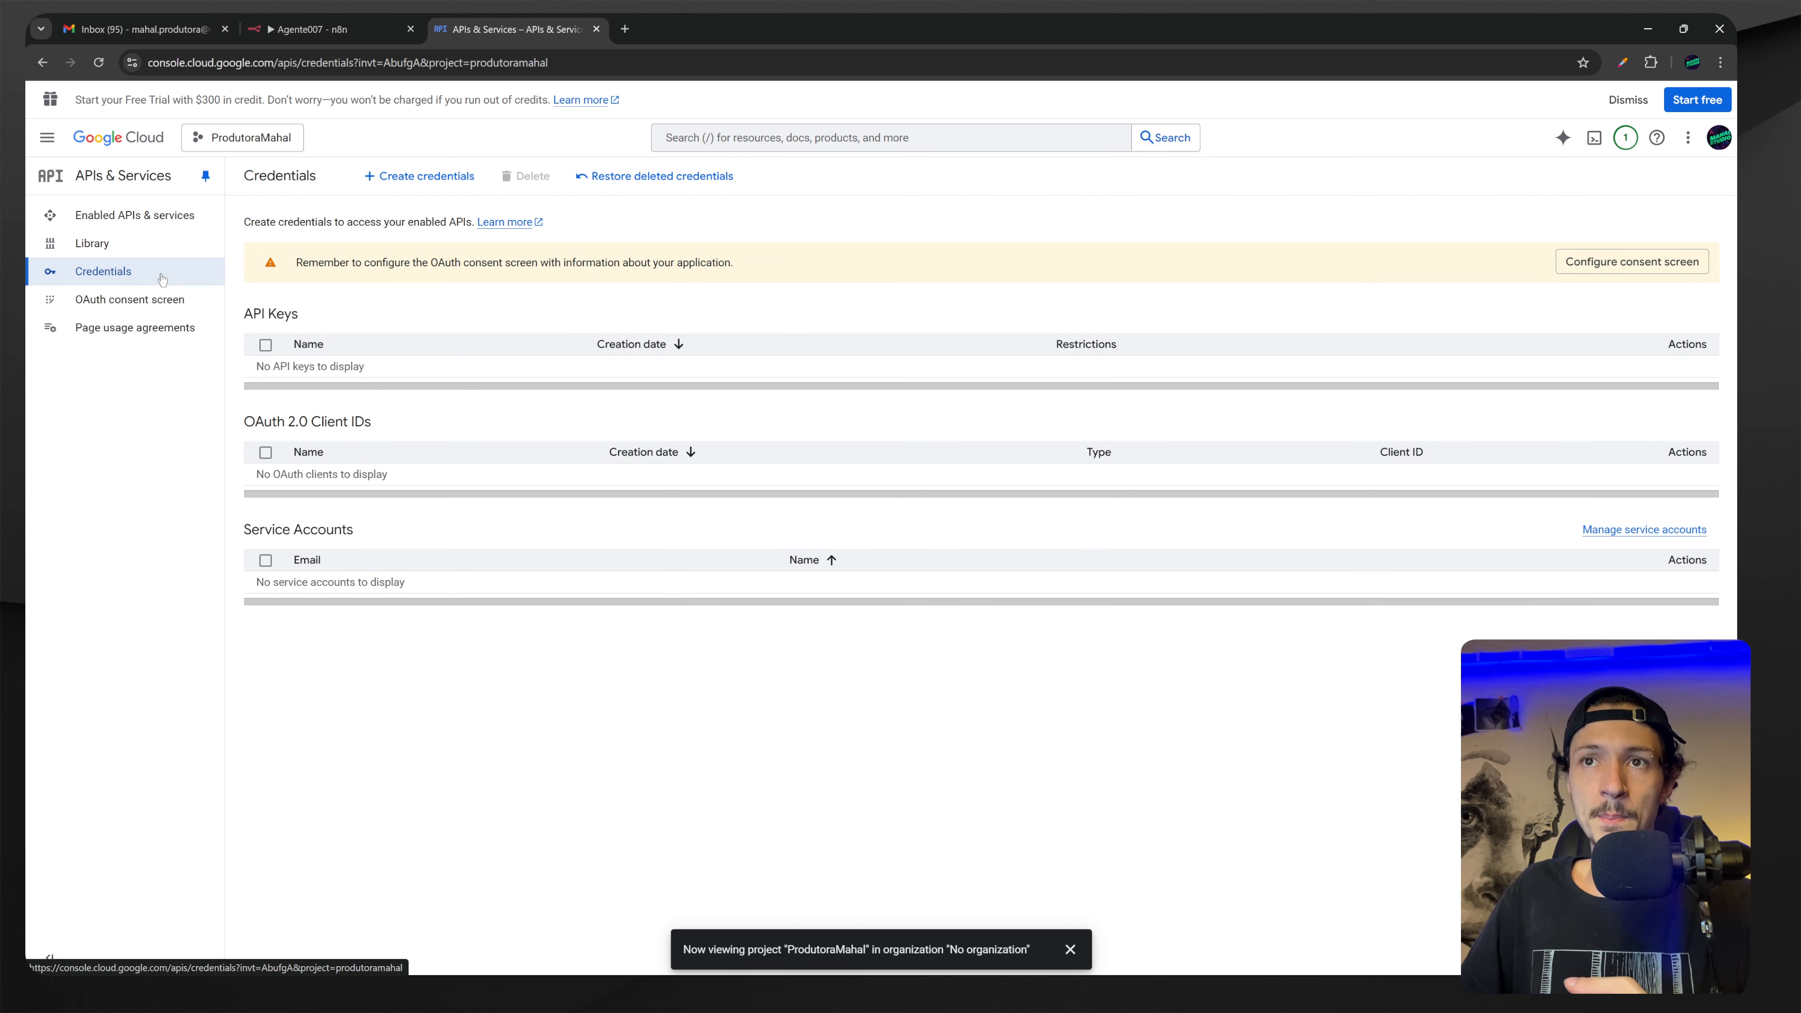
Choose Create credentials > OAuth client ID and go to the consent screen setup.
{"action": "left_click", "coordinate": [418, 177]}
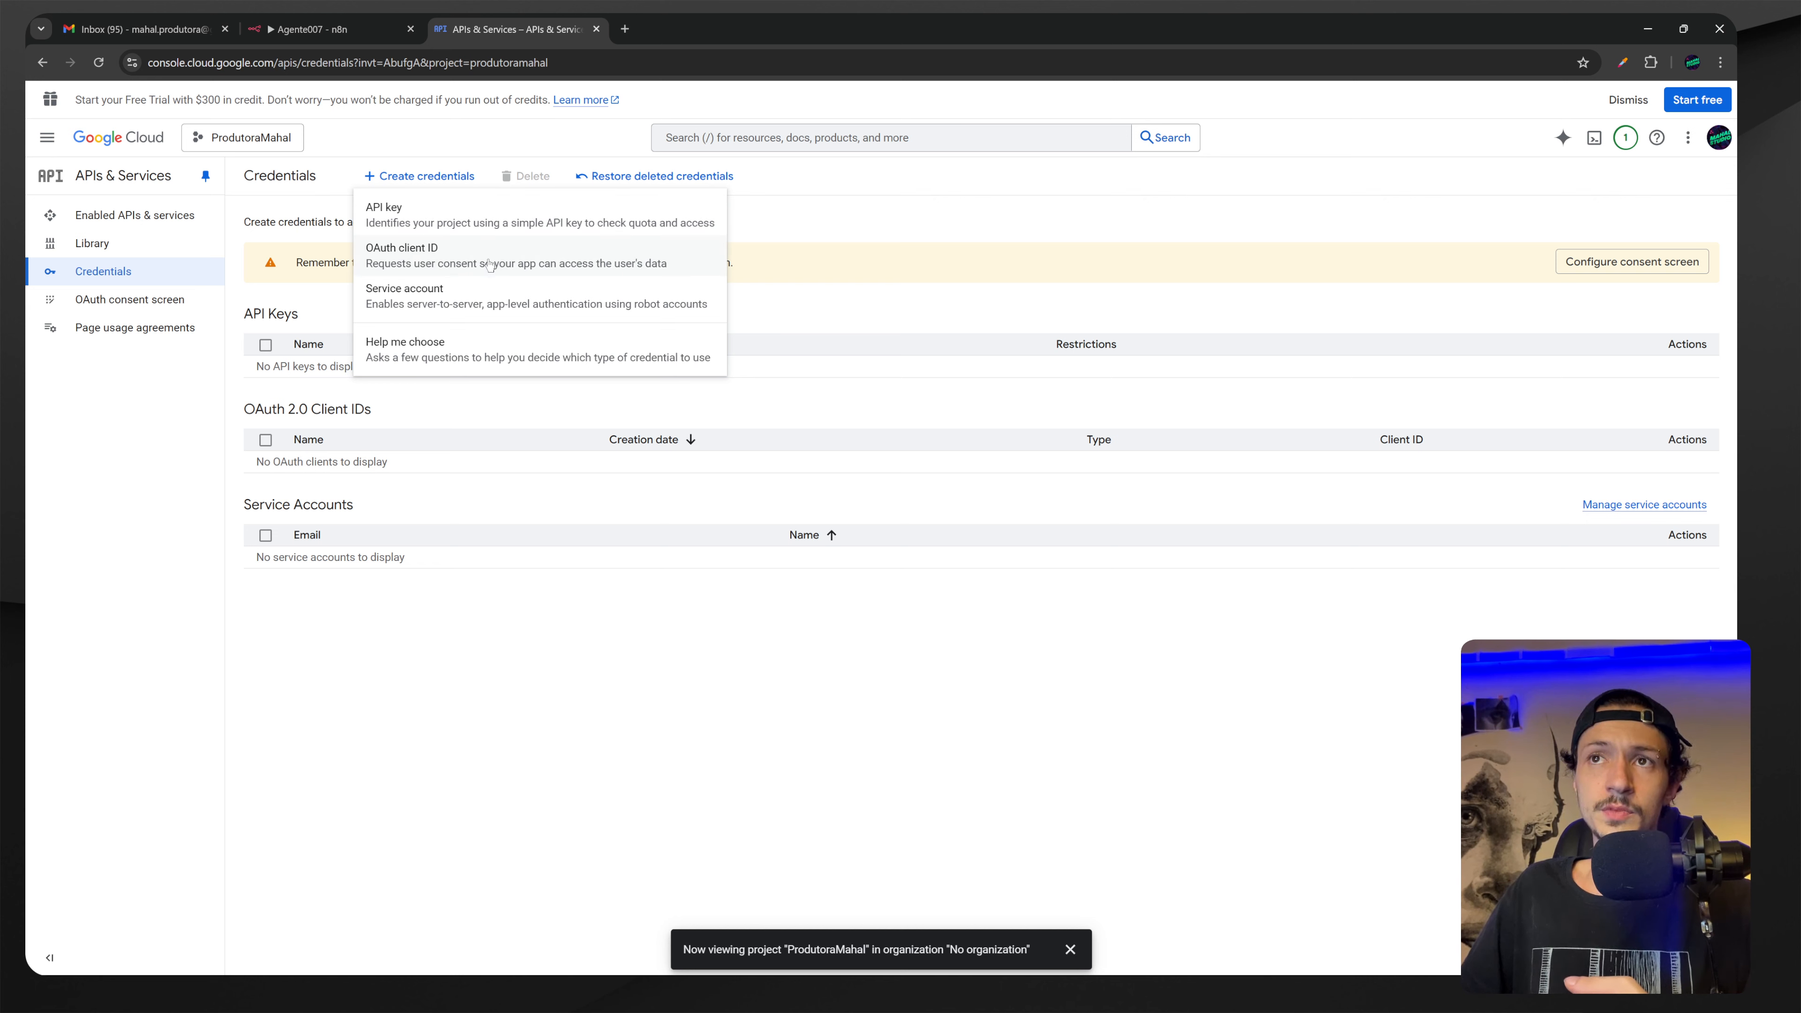
{"action": "left_click", "coordinate": [441, 260]}
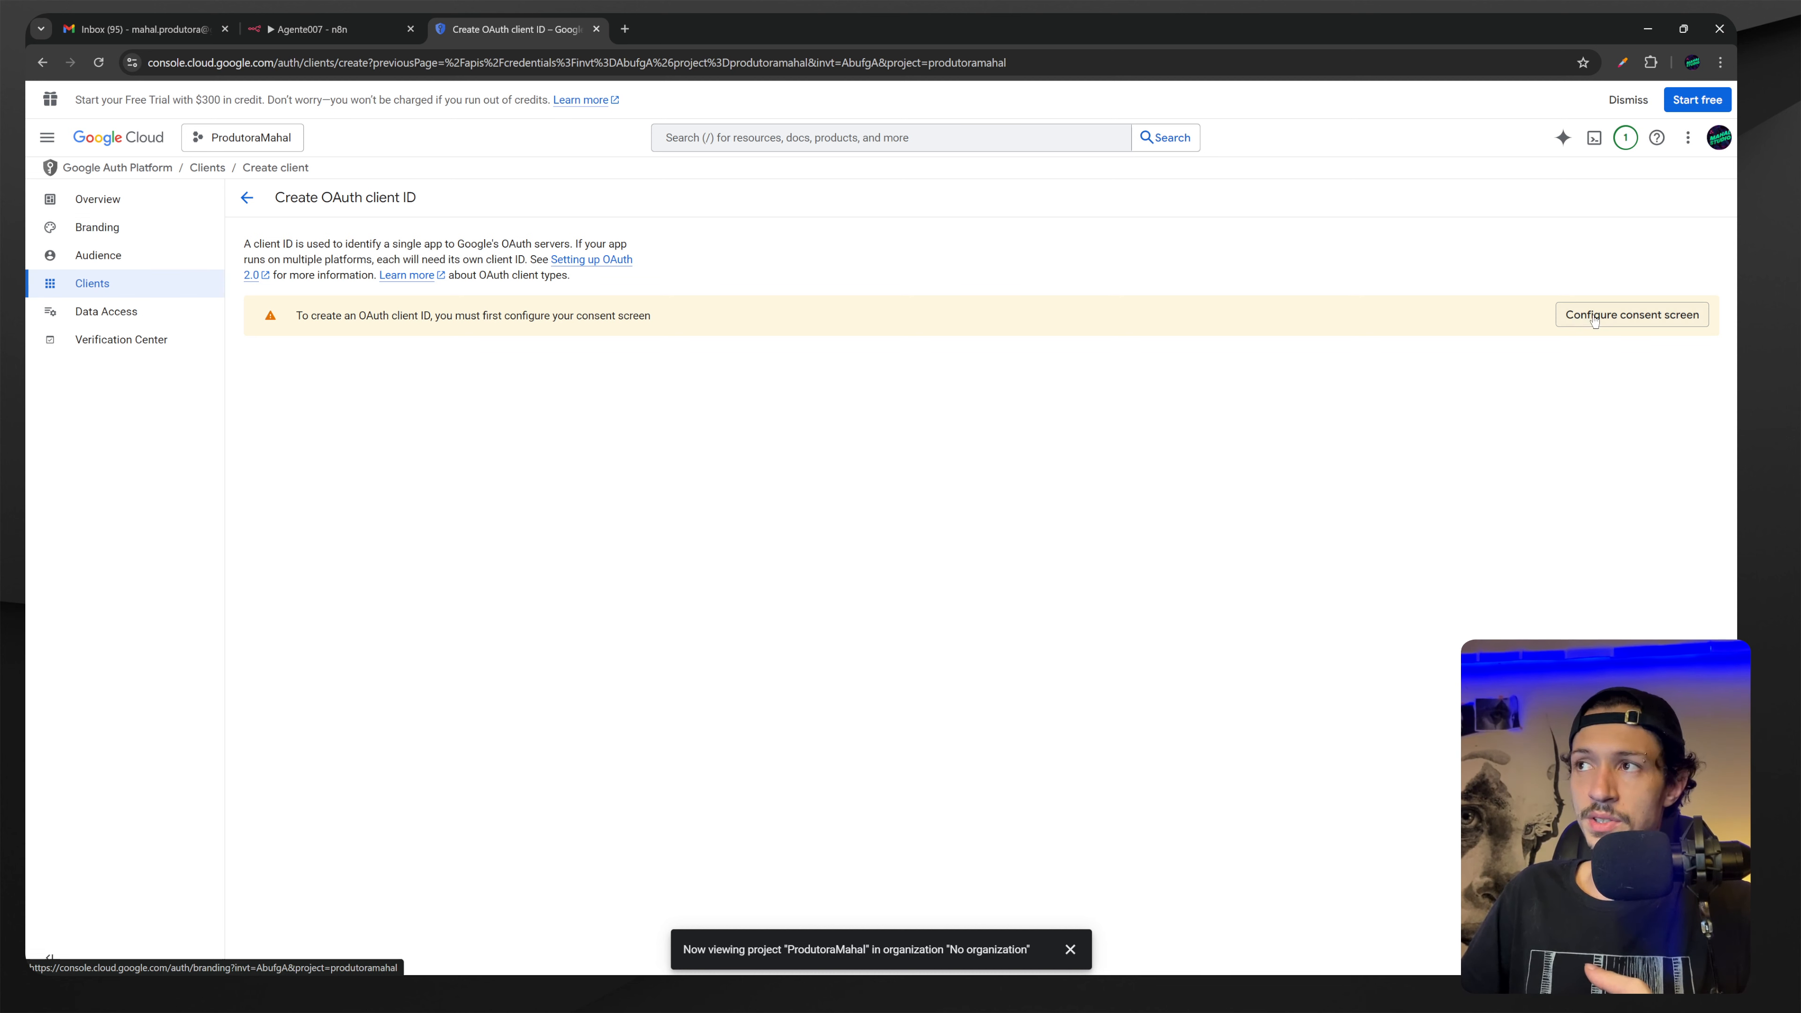
{"action": "left_click", "coordinate": [113, 229]}
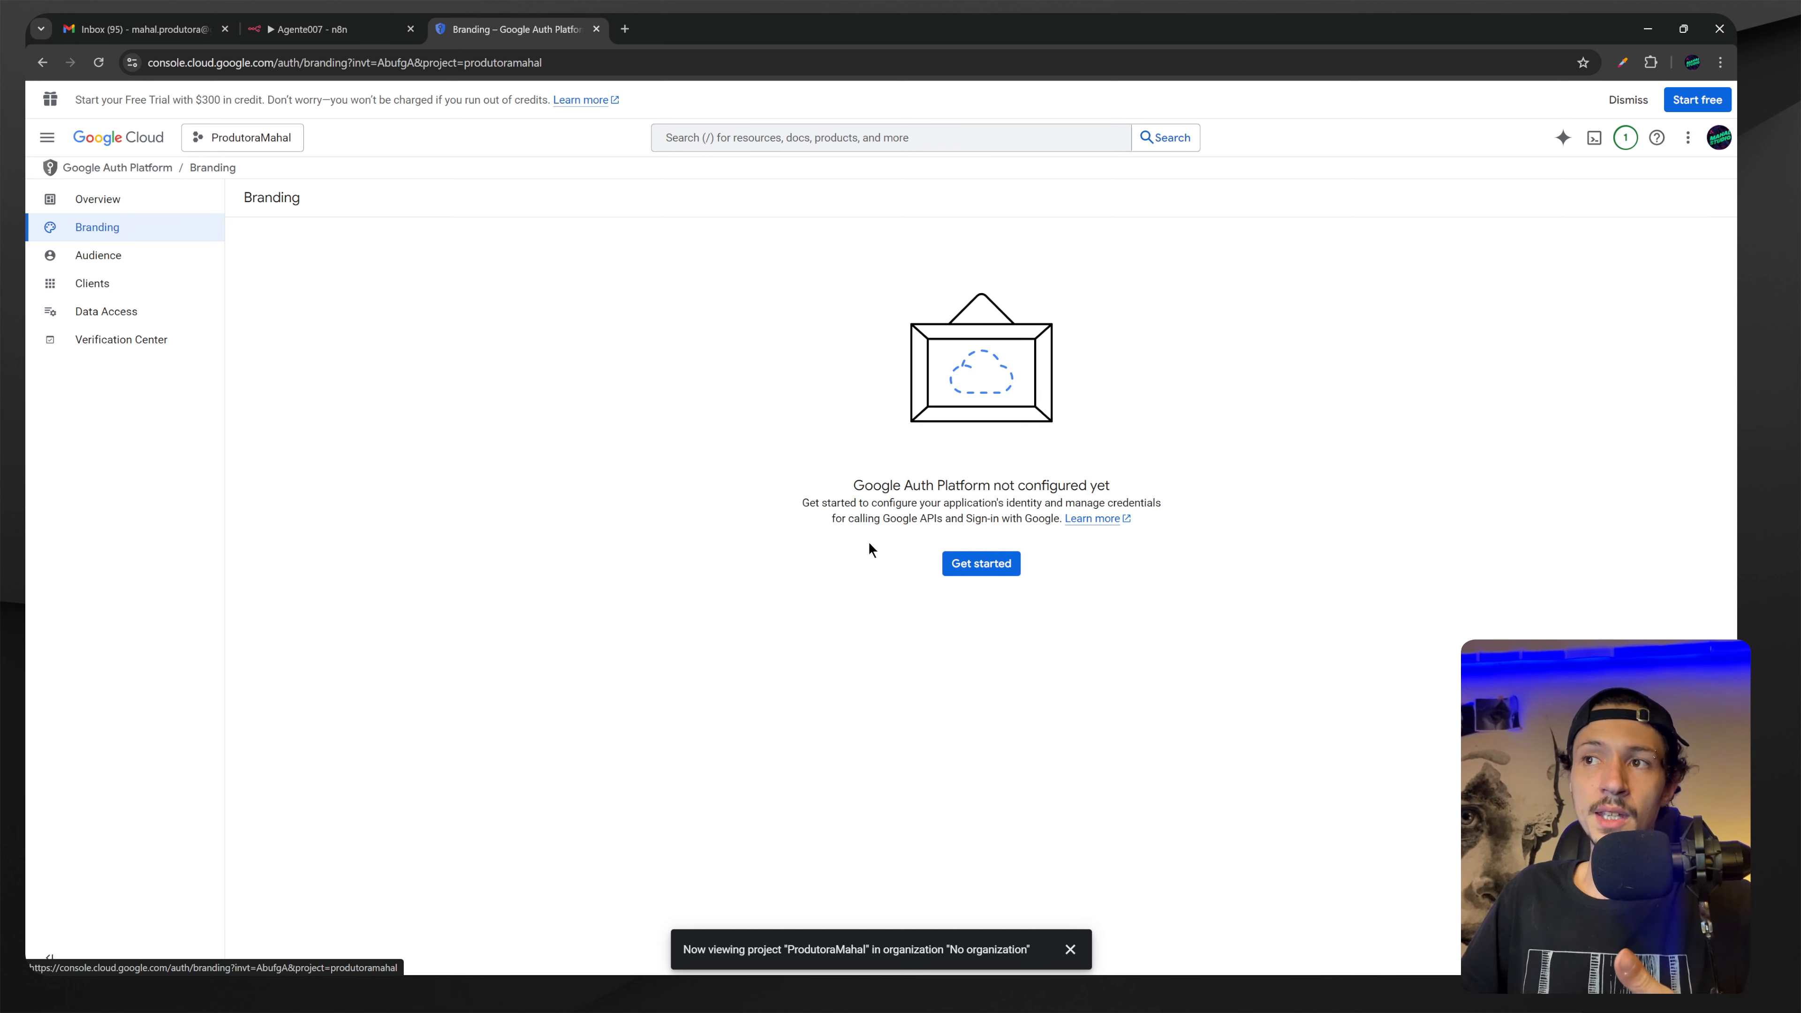
Enter app name ProdutoraMahal and pick the account's email as support contact.
{"action": "left_click", "coordinate": [970, 568]}
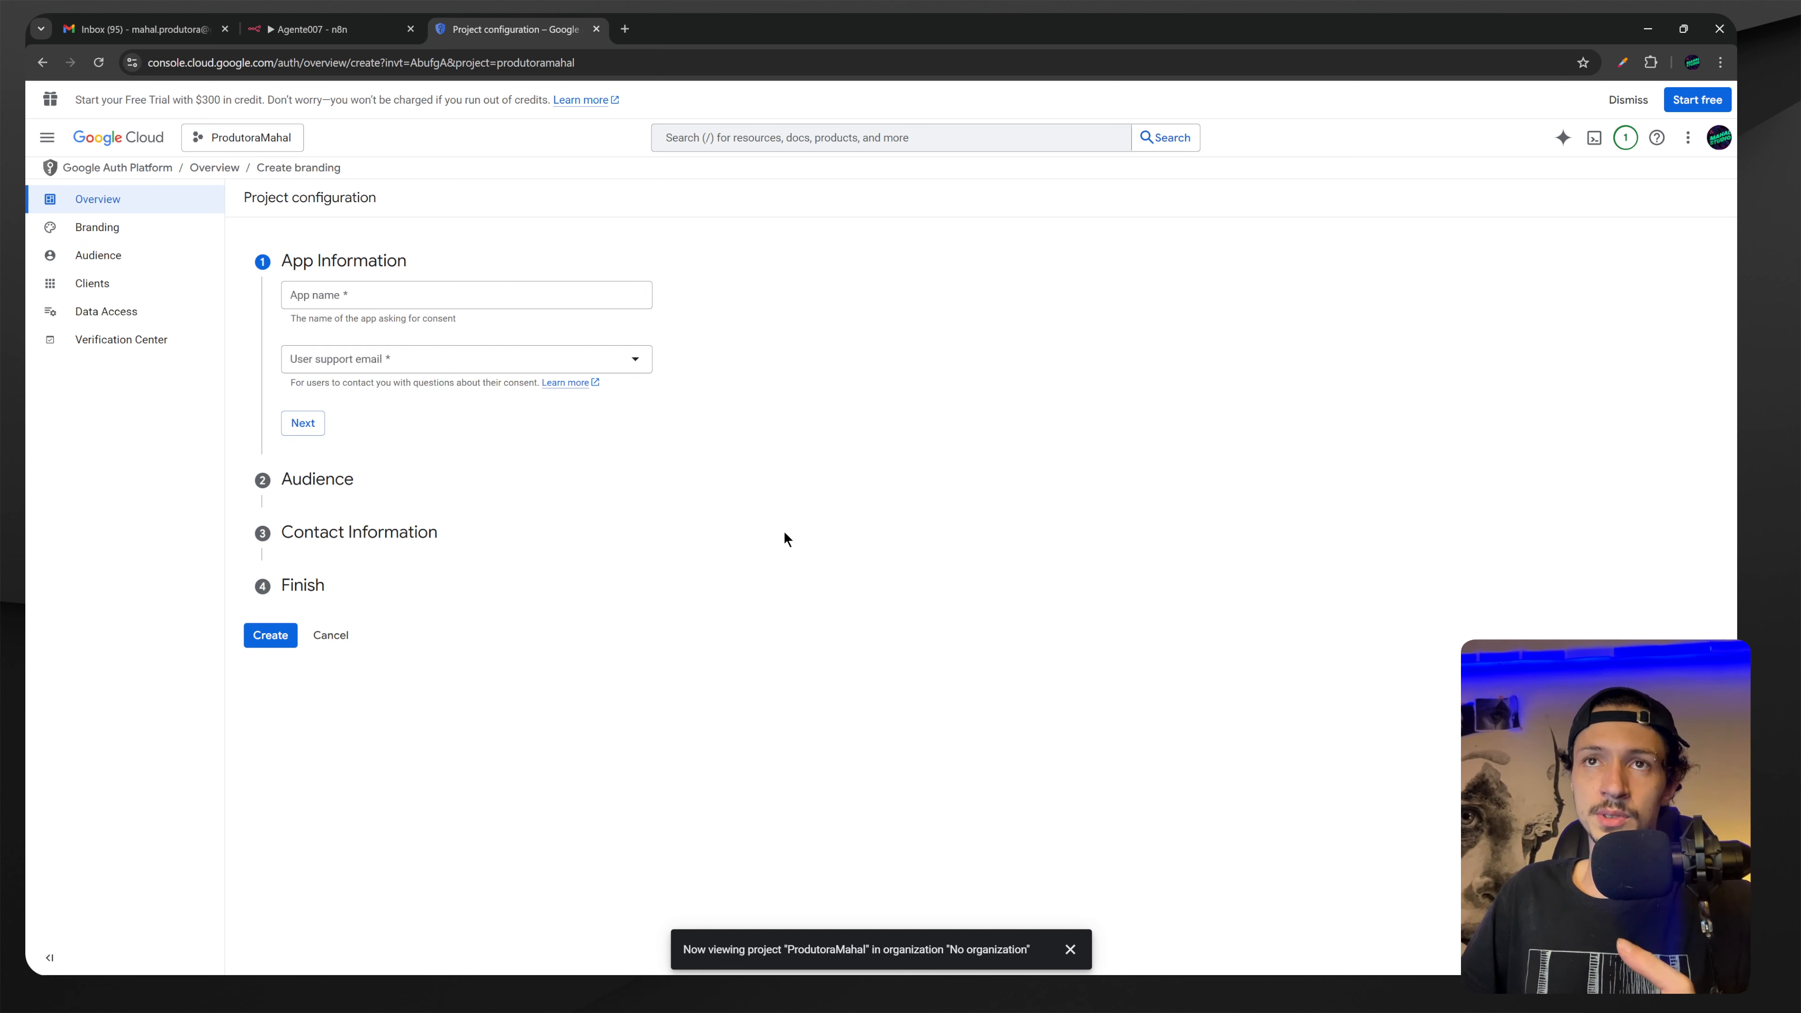
{"action": "left_click", "coordinate": [421, 298]}
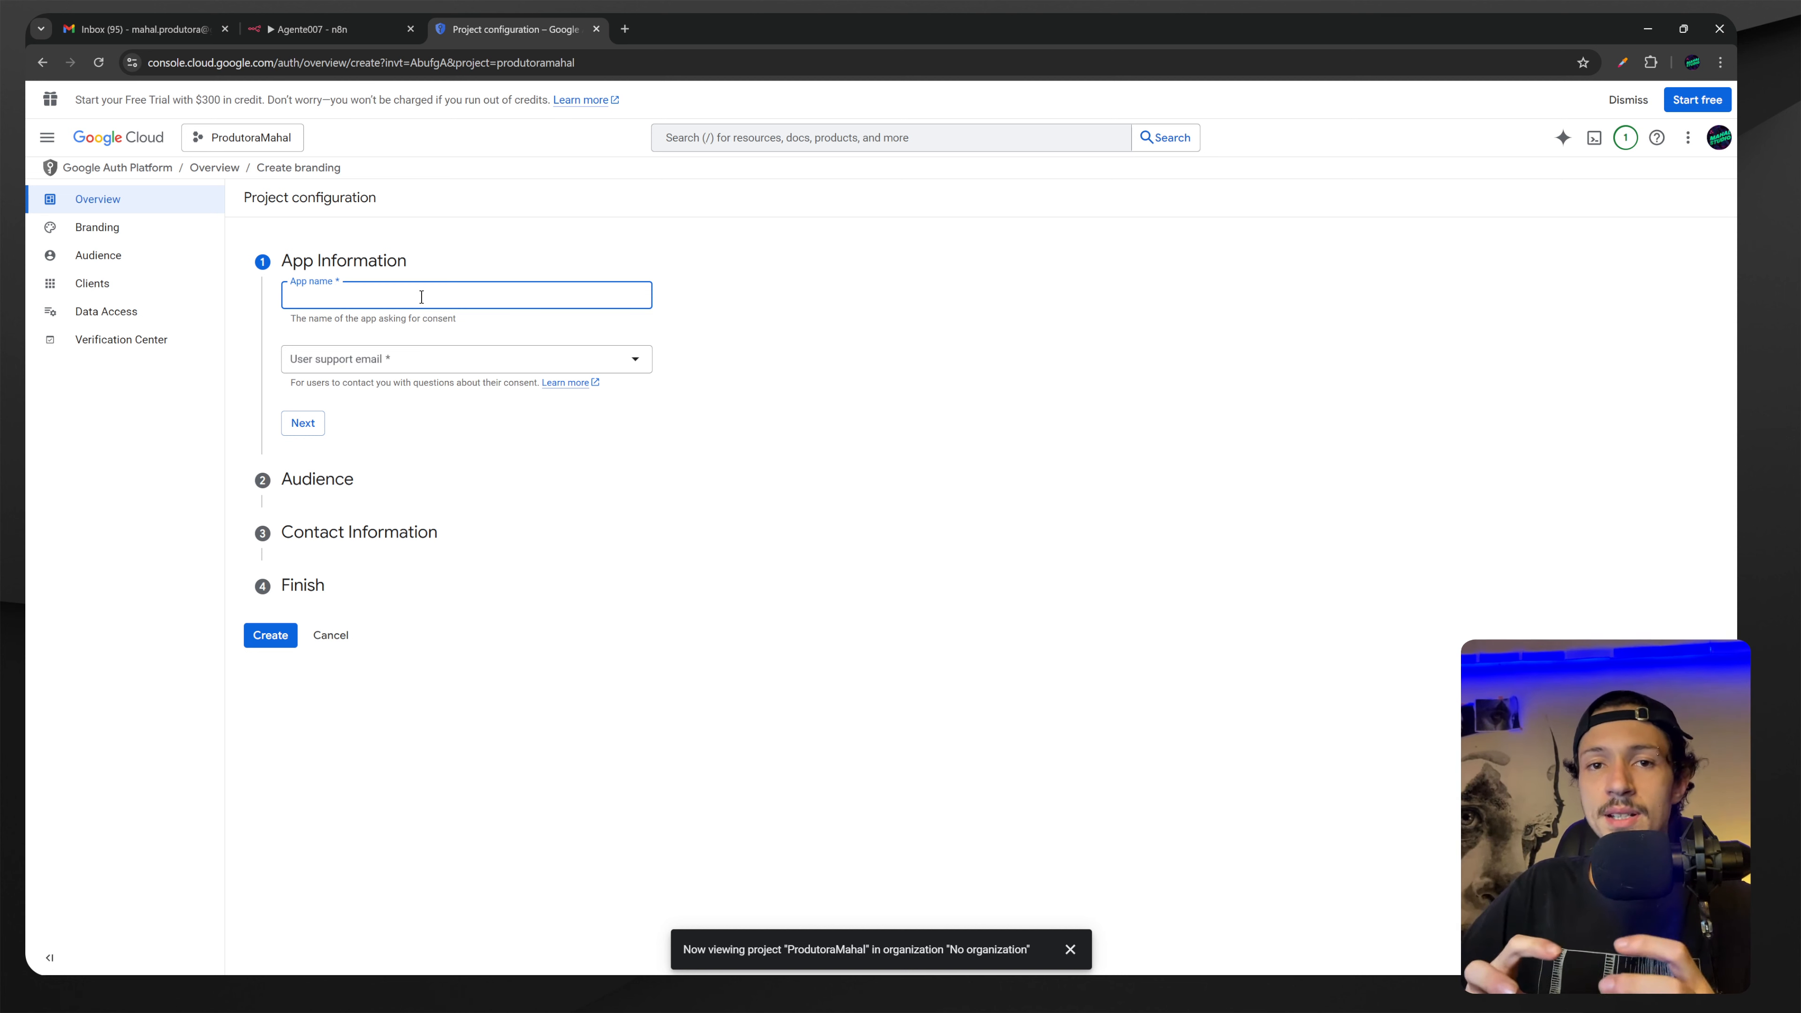
{"action": "type", "text": "Produto"}
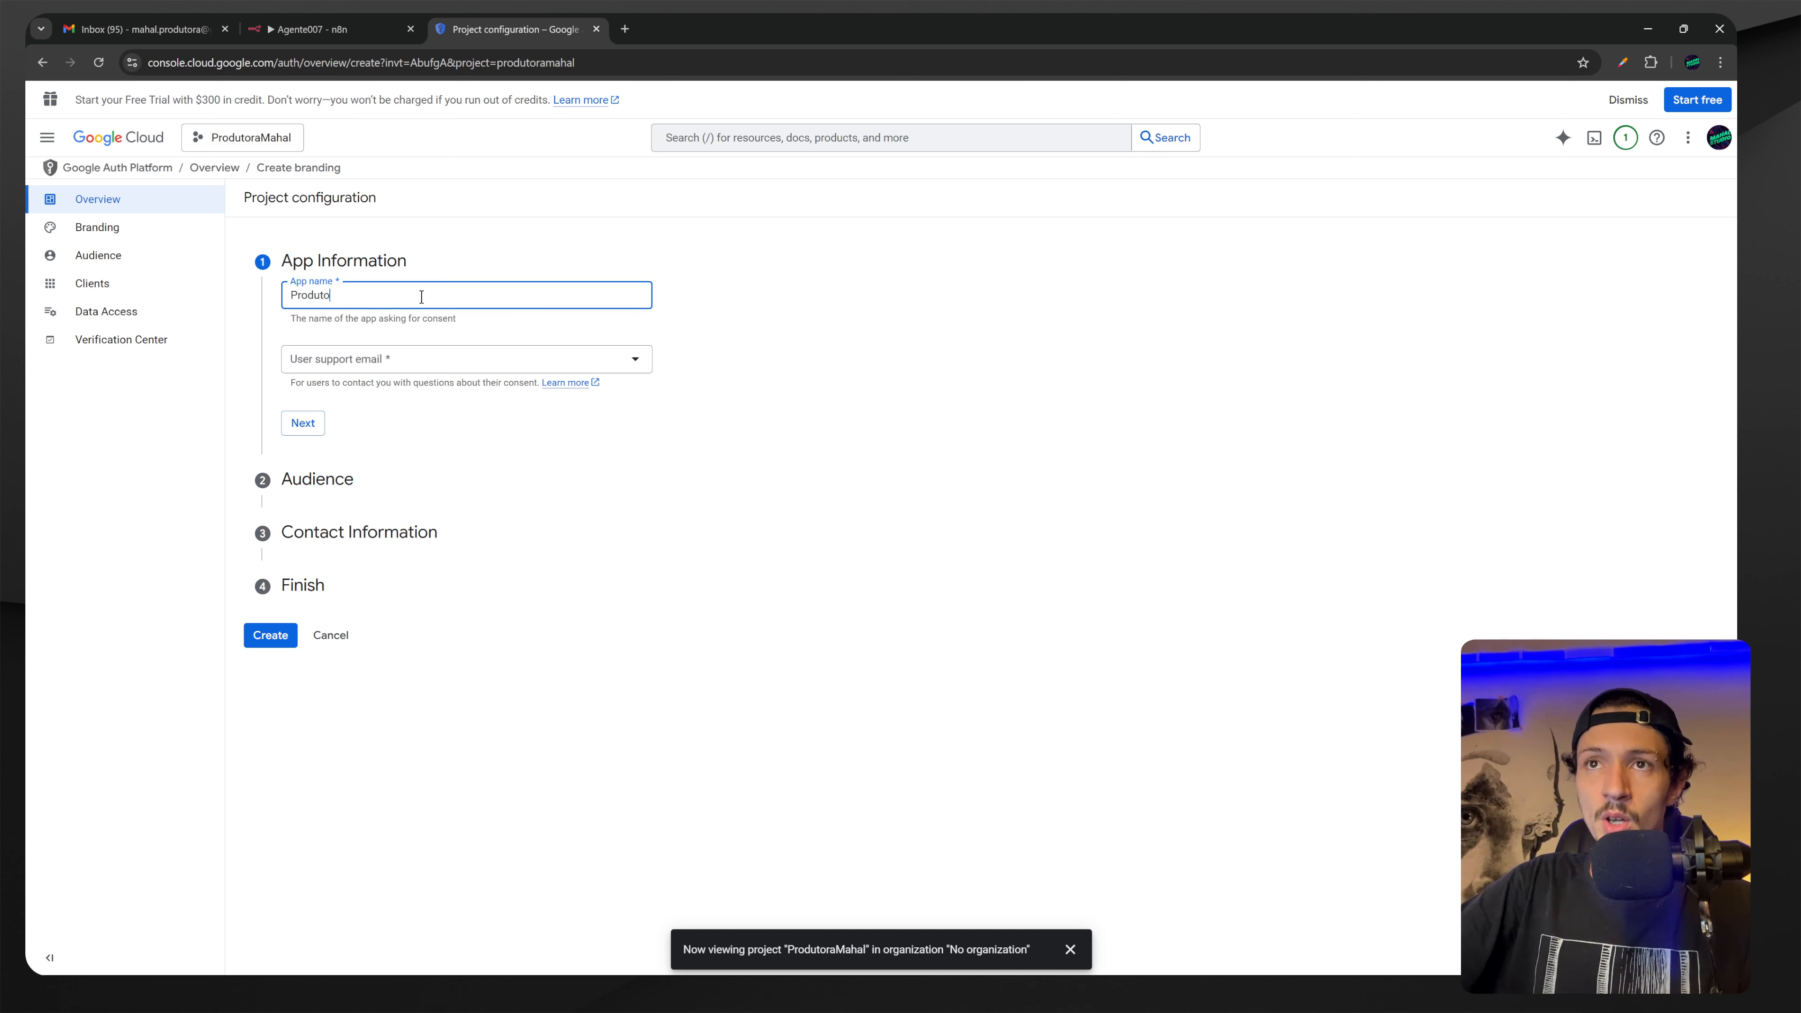
{"action": "type", "text": "raMahal"}
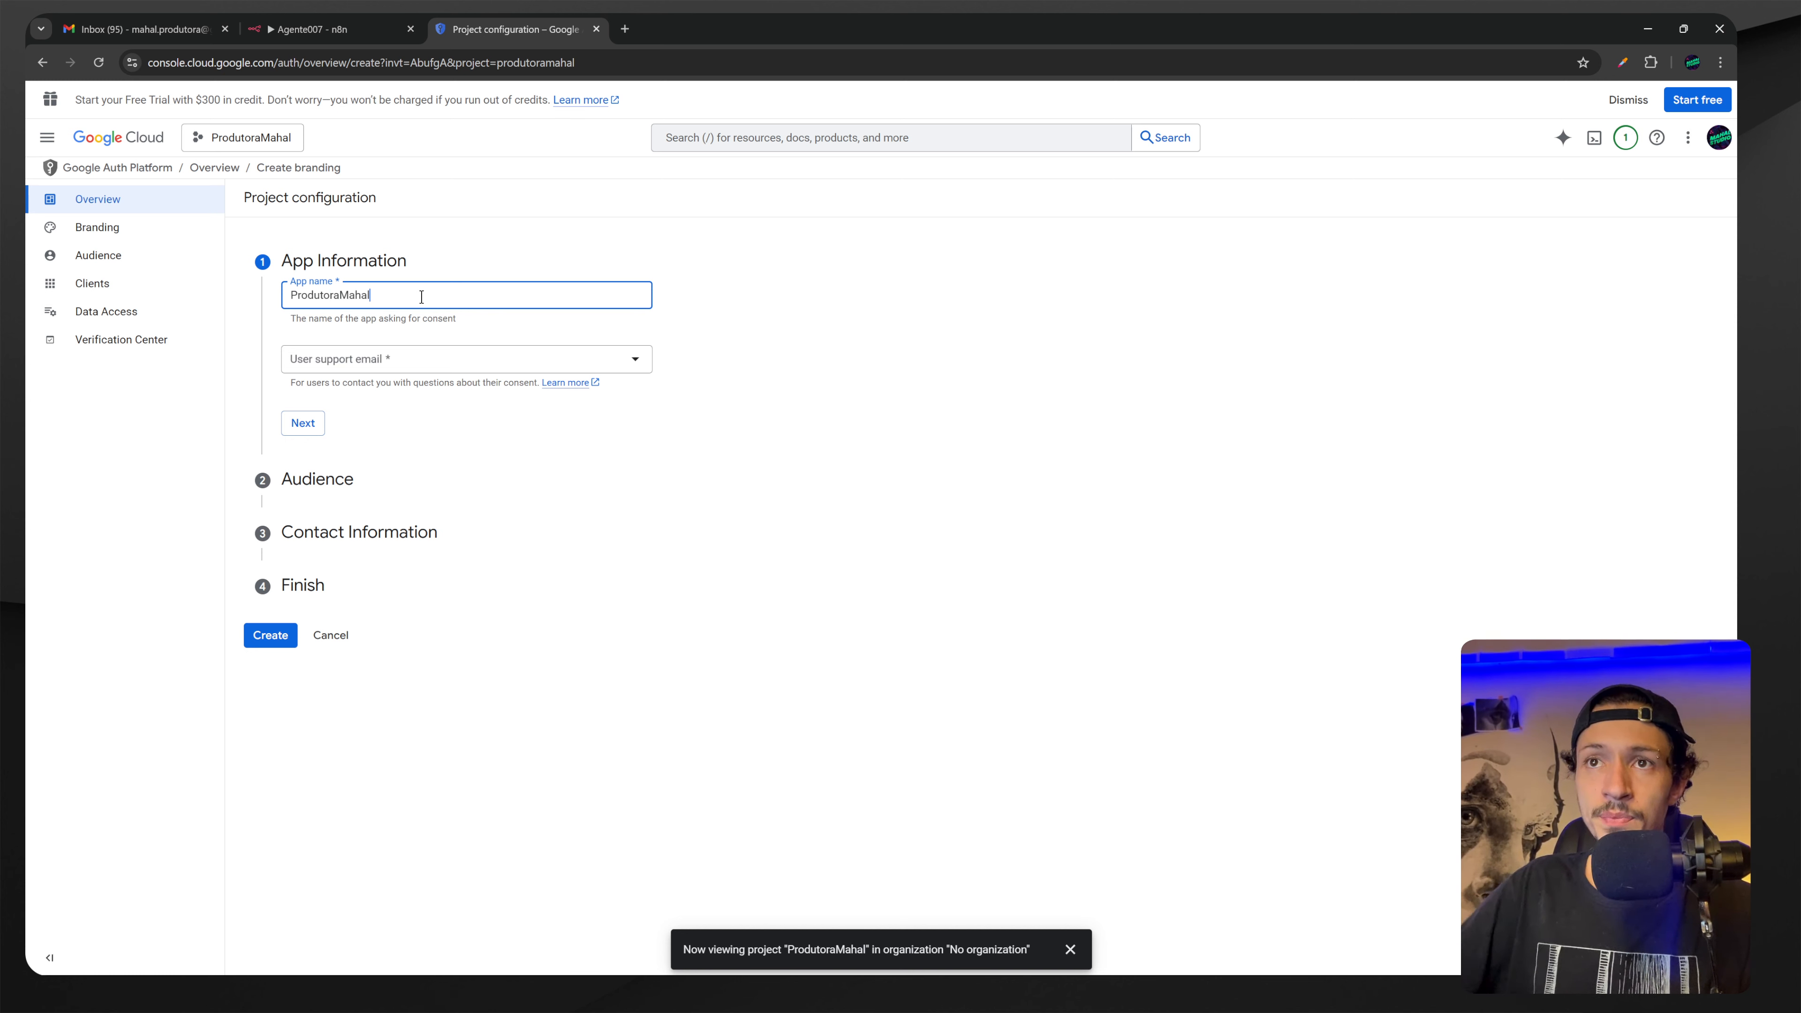
{"action": "left_click", "coordinate": [387, 358]}
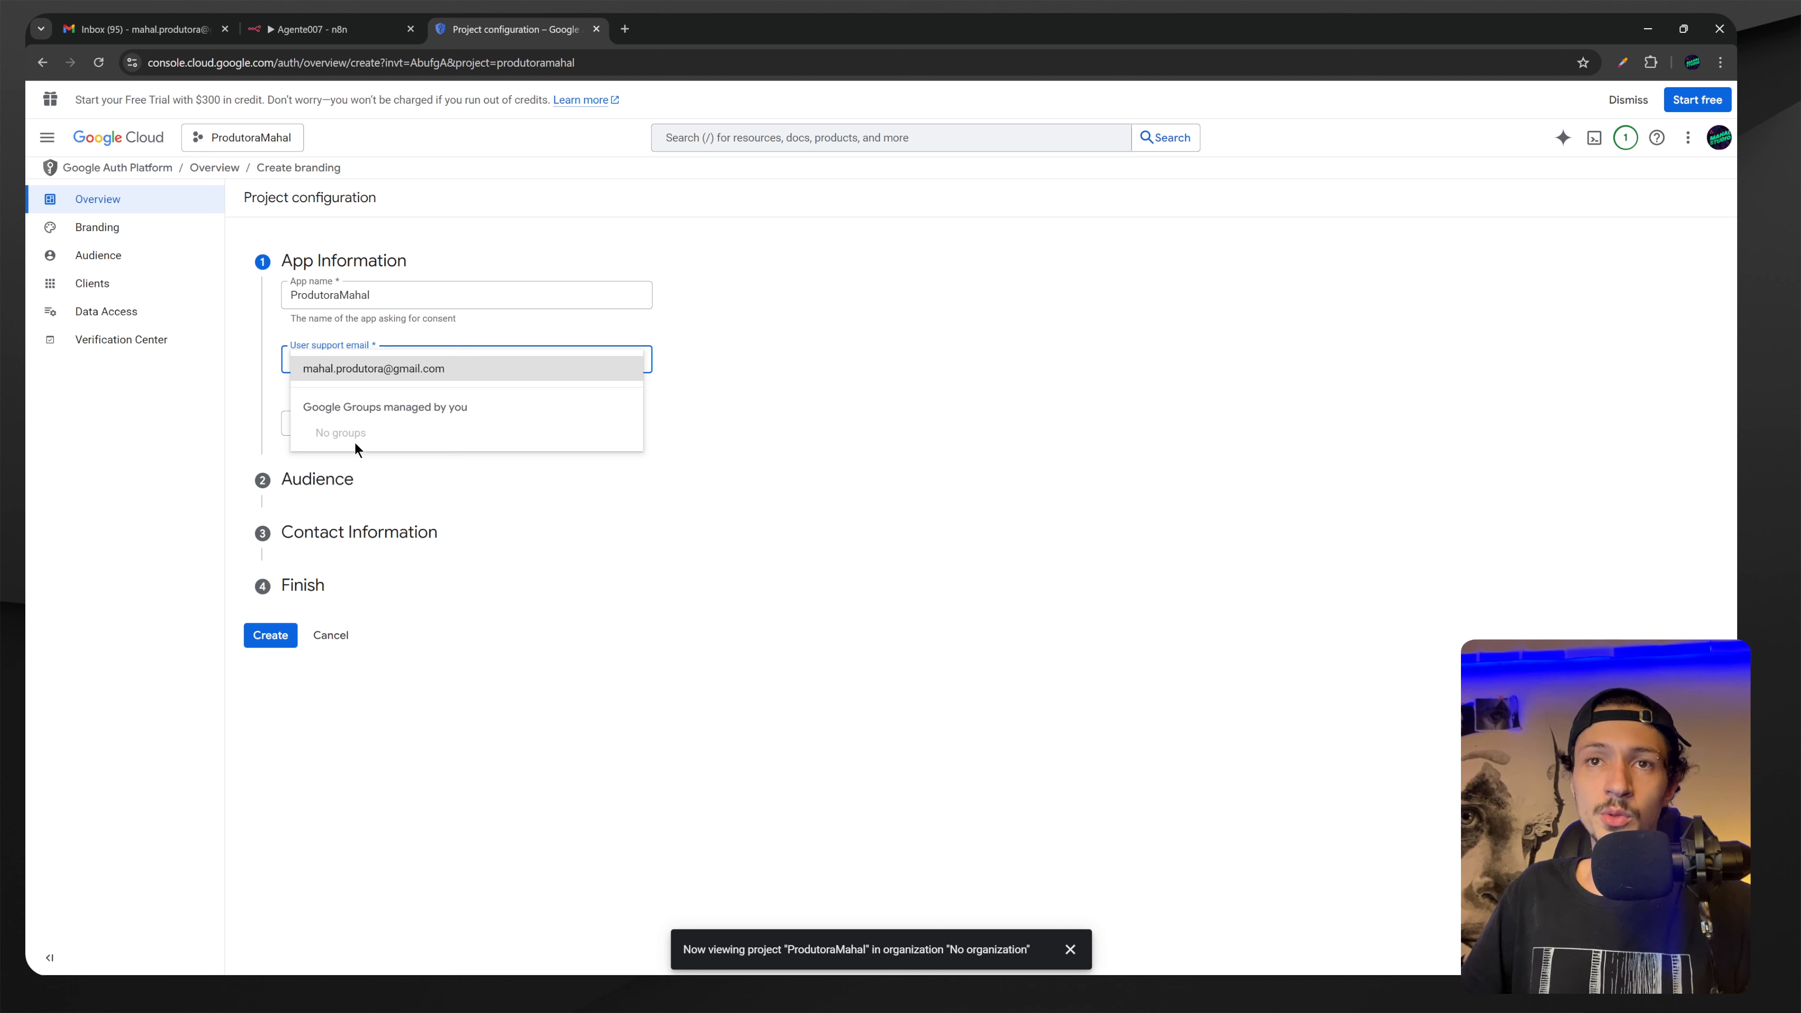
{"action": "left_click", "coordinate": [365, 370]}
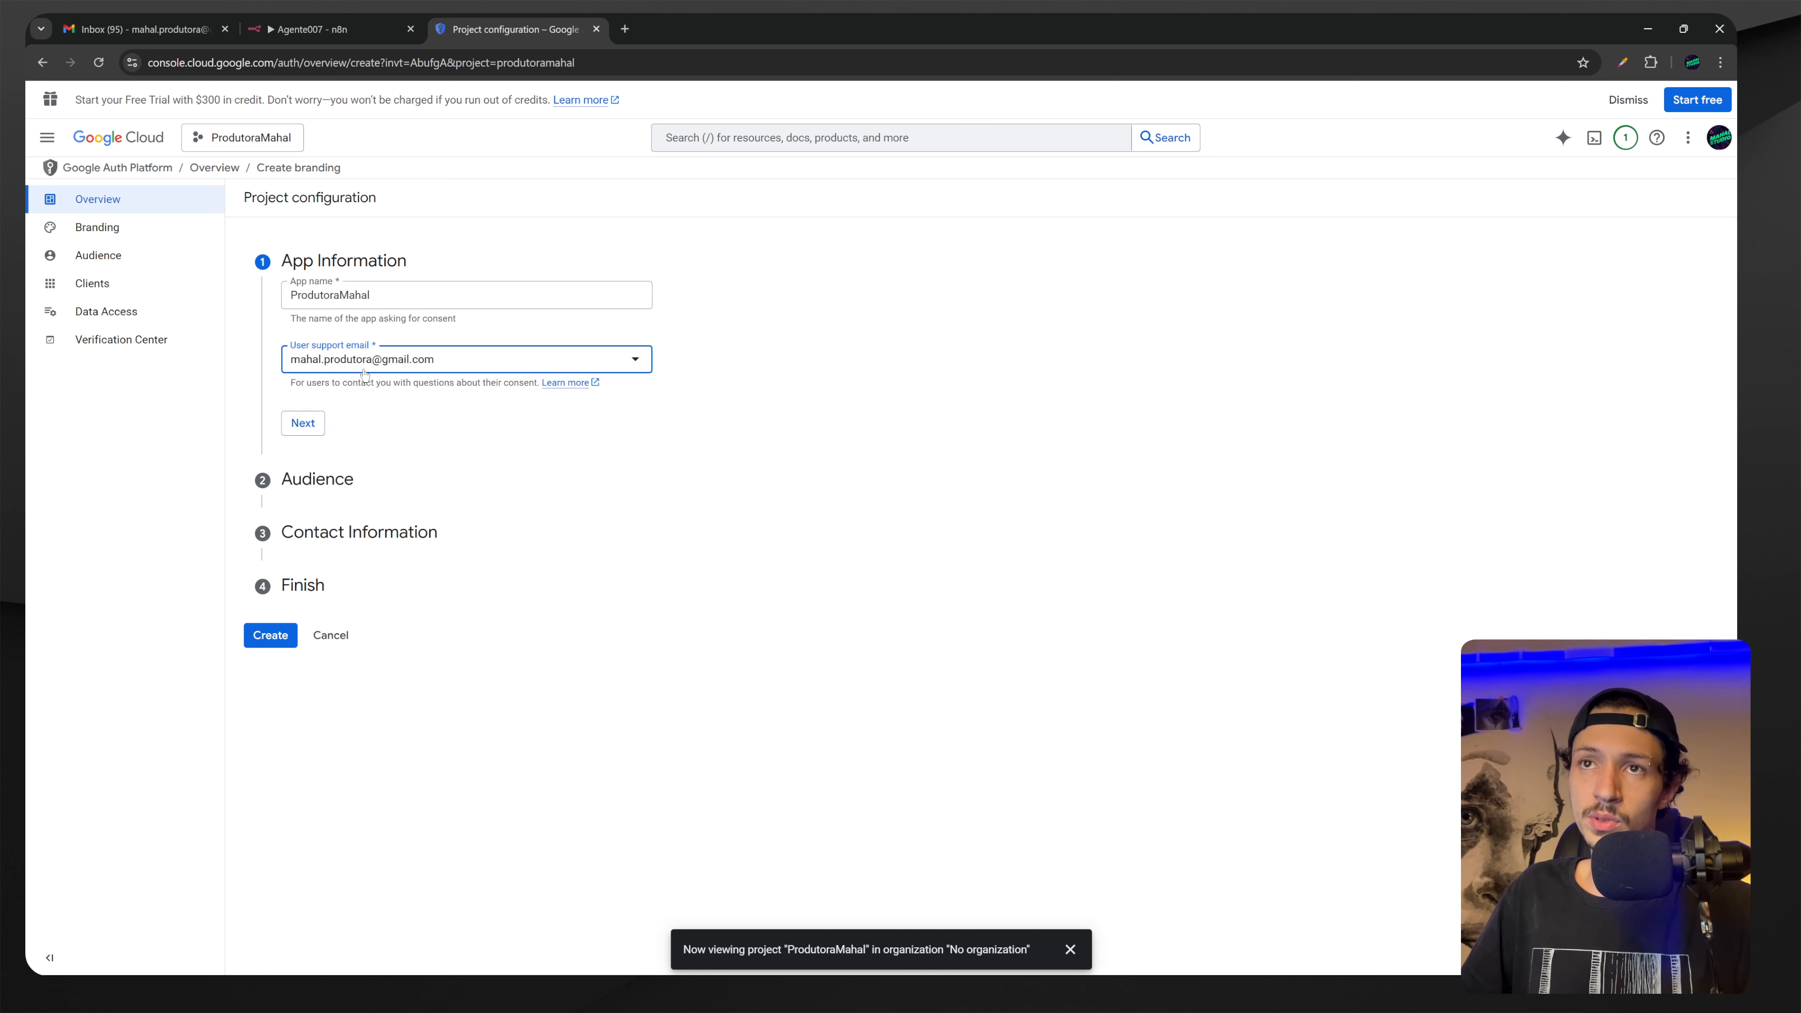
{"action": "left_click", "coordinate": [304, 423]}
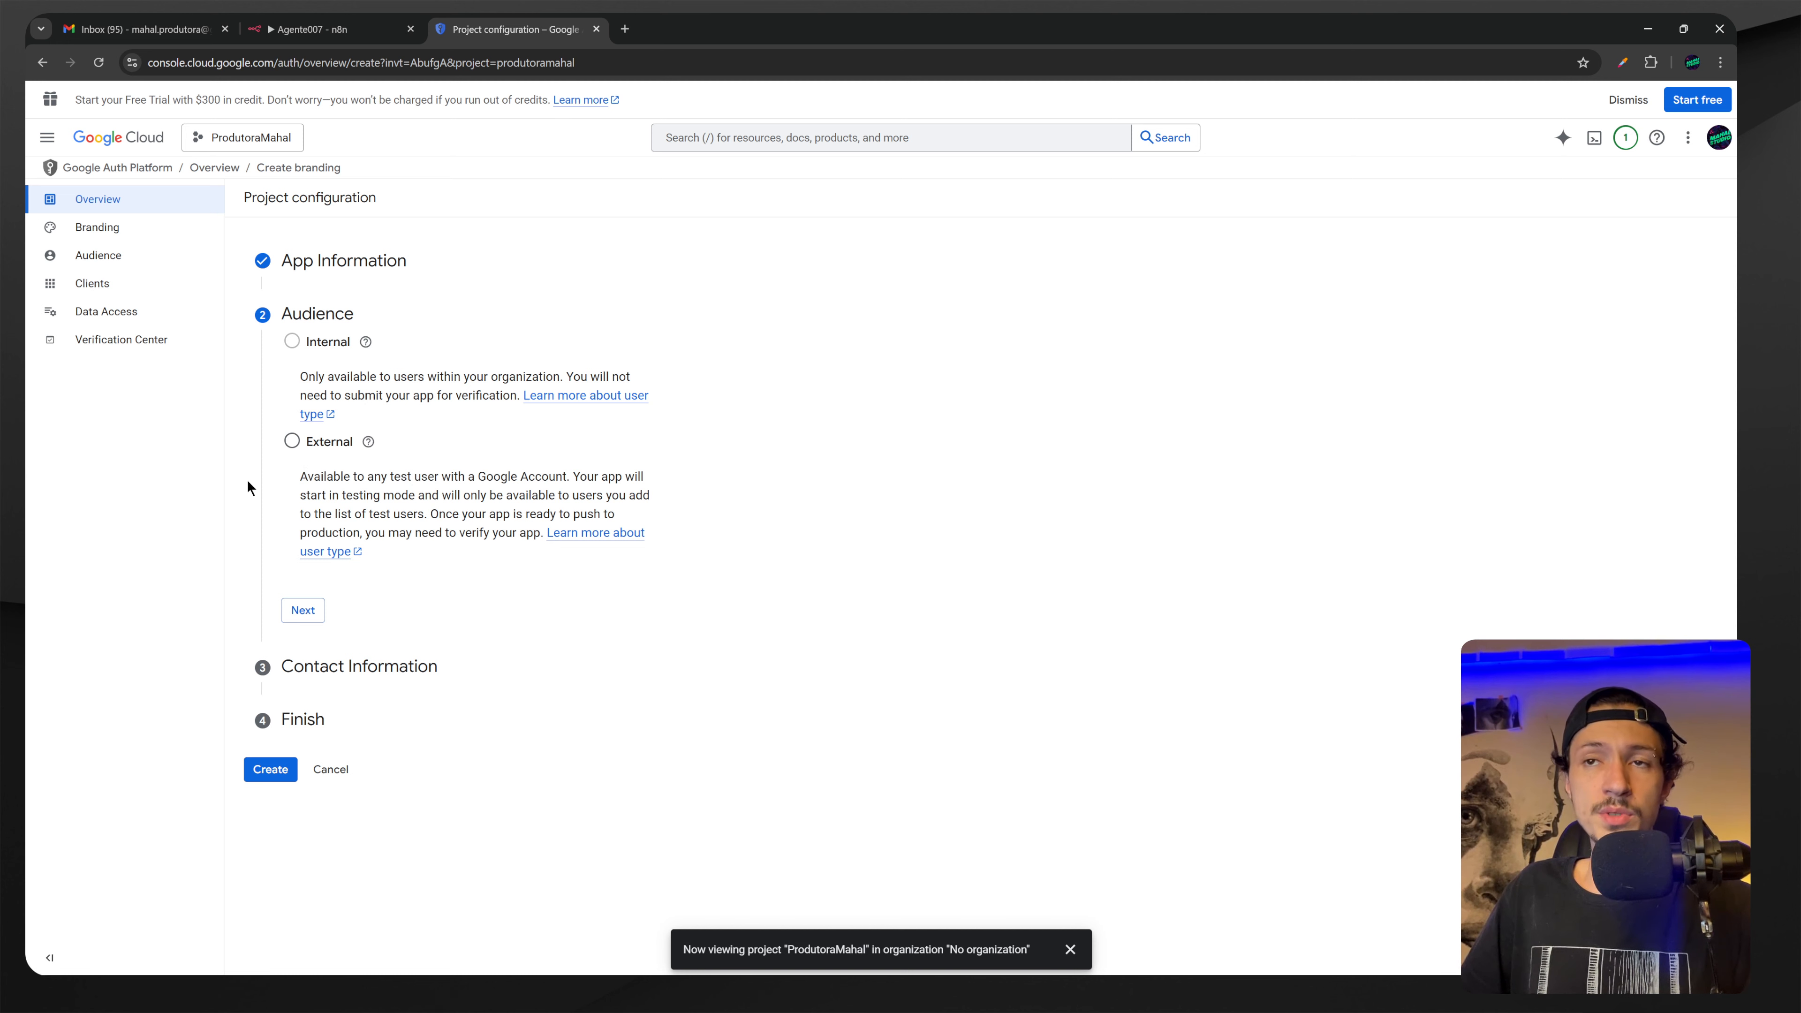
Set audience to External, add a contact e-mail, accept the User Data Policy, and create.
{"action": "left_click", "coordinate": [293, 446]}
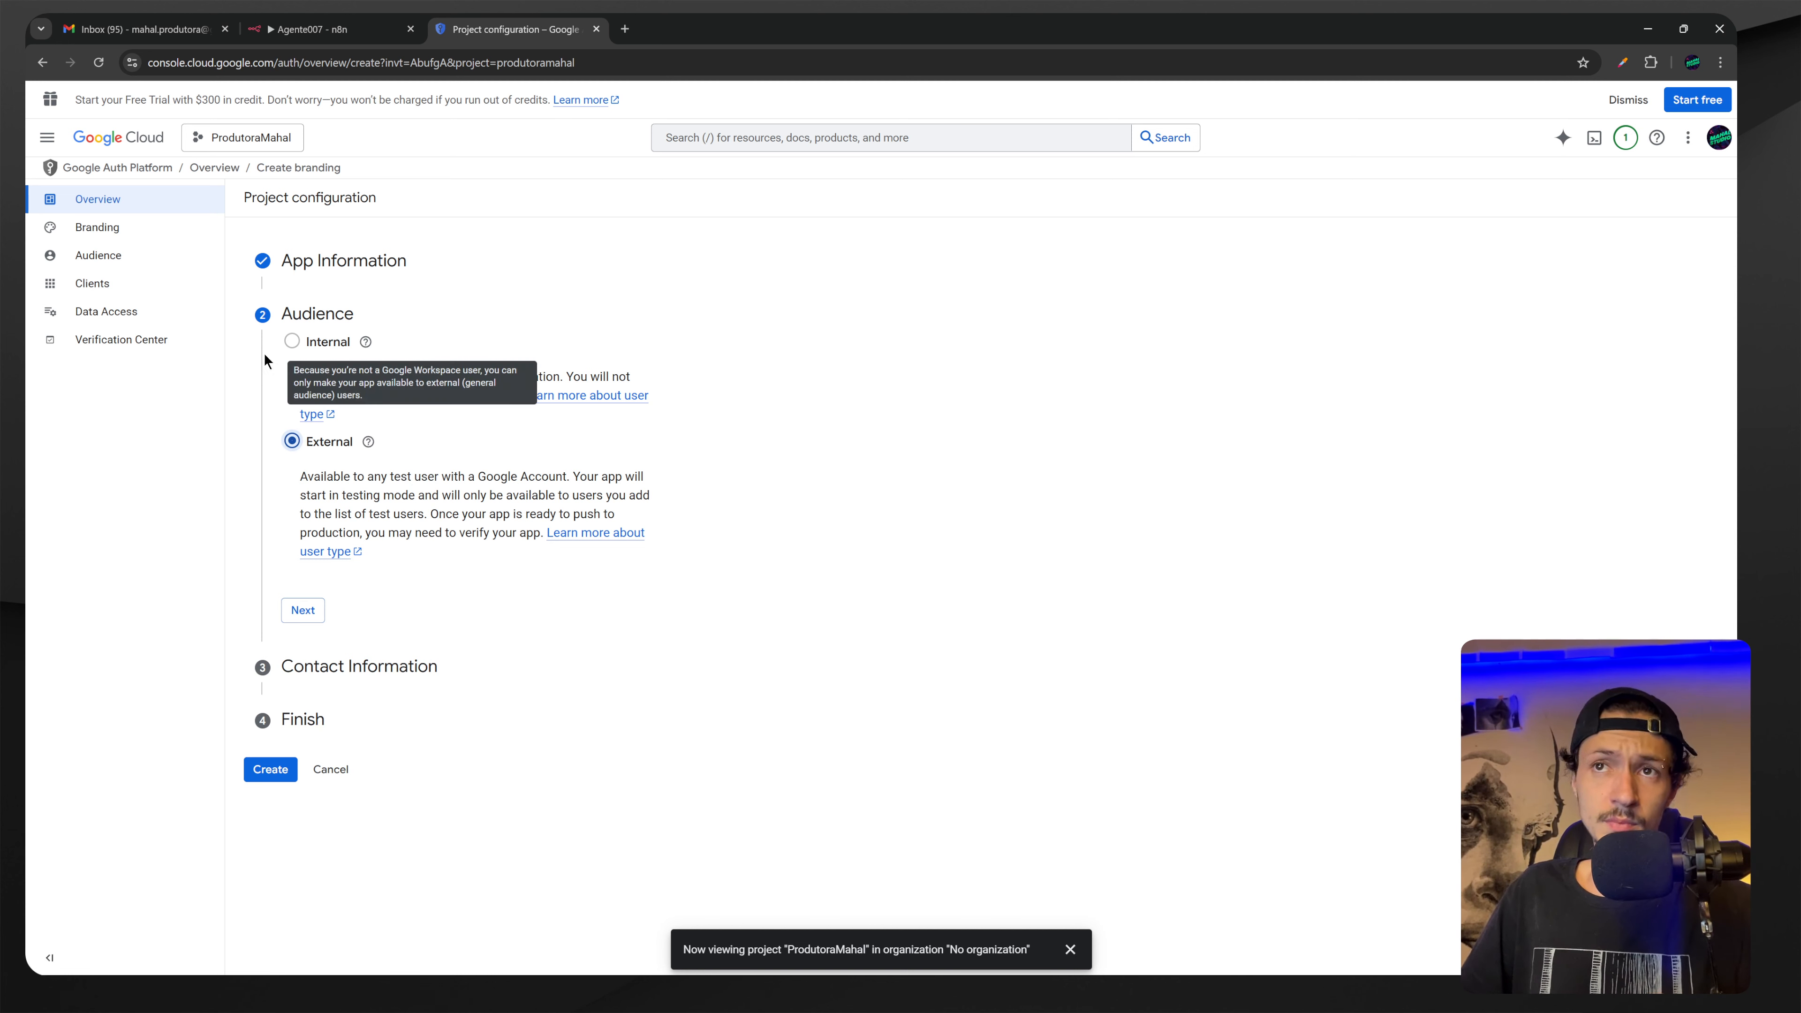
{"action": "left_click", "coordinate": [309, 609]}
{"action": "left_click", "coordinate": [379, 402]}
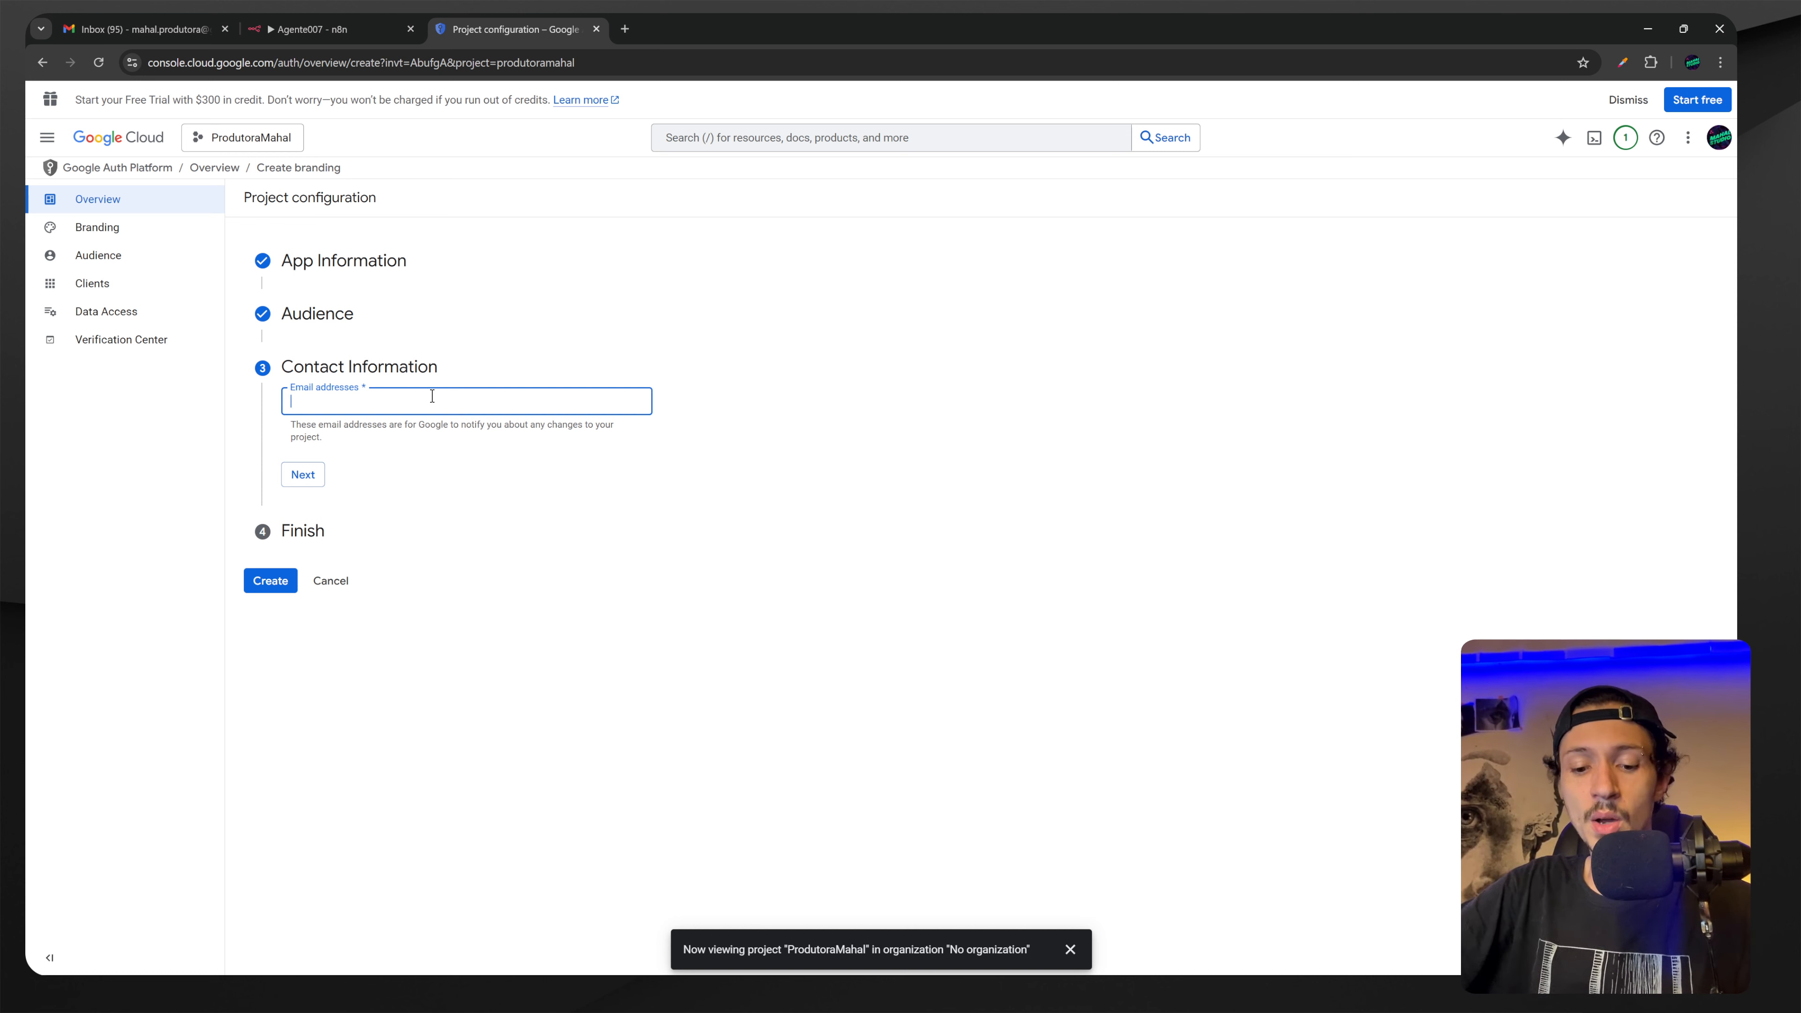
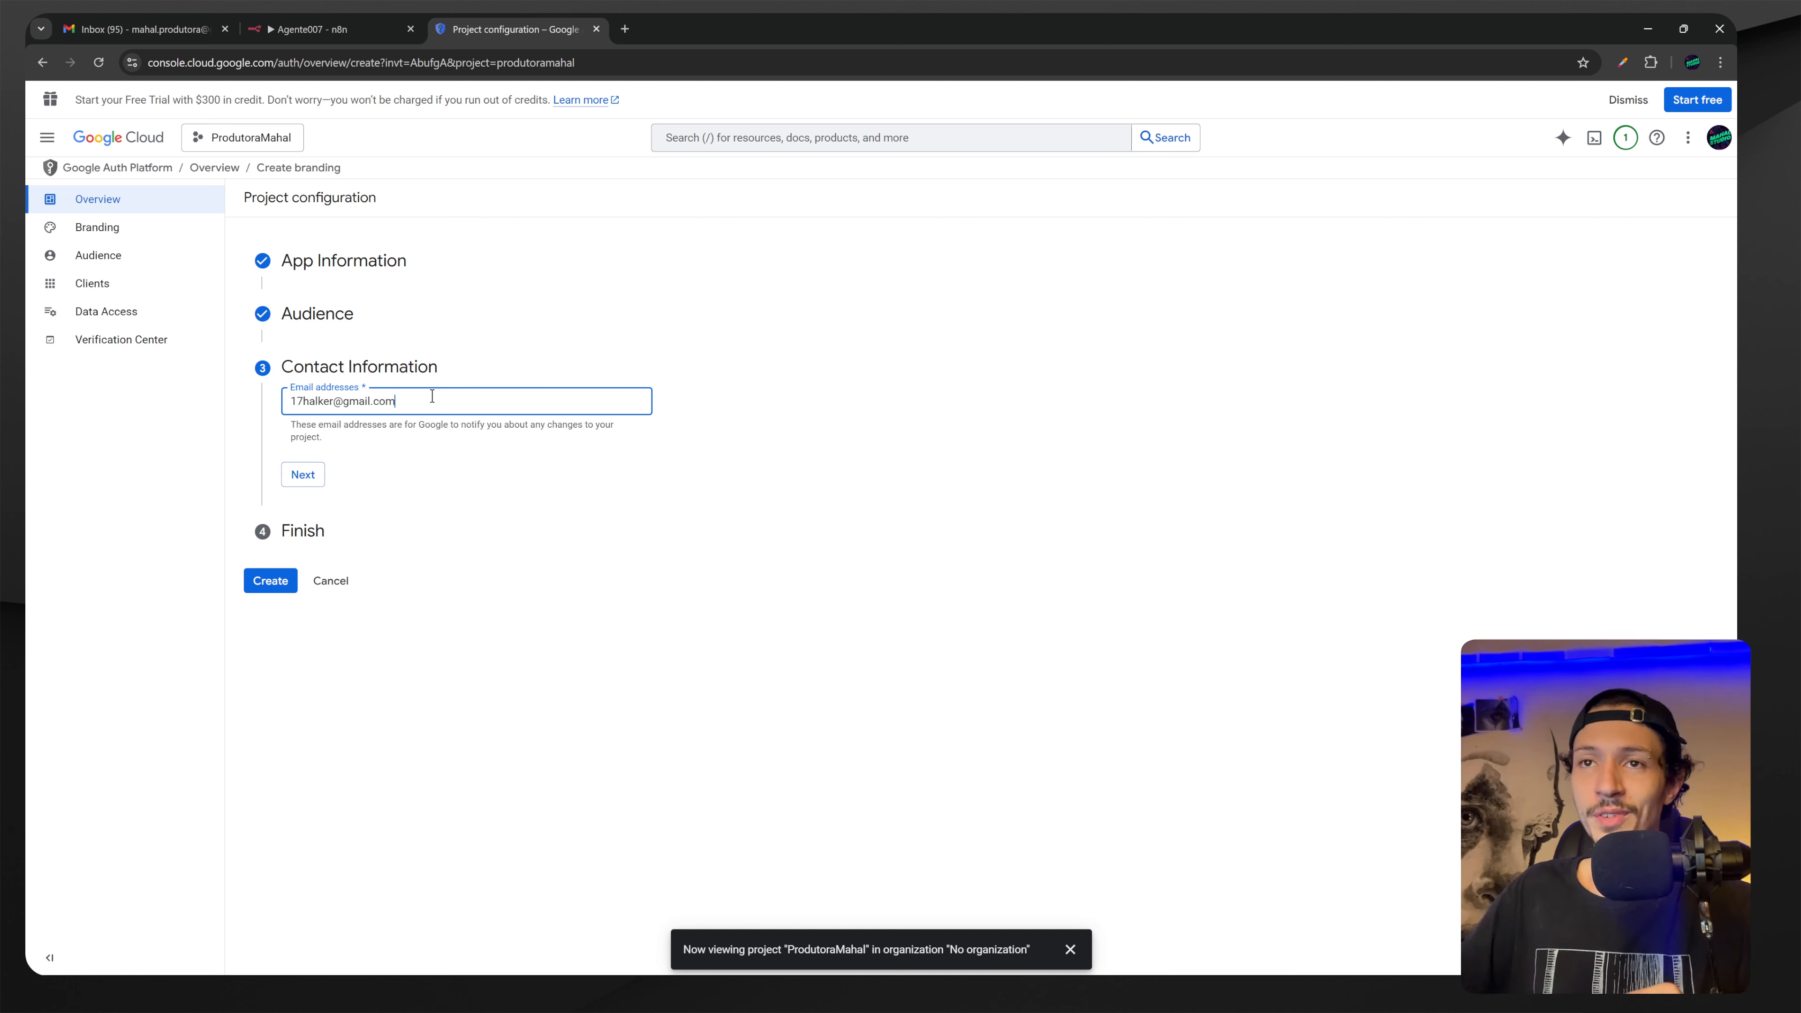
{"action": "left_click", "coordinate": [303, 475]}
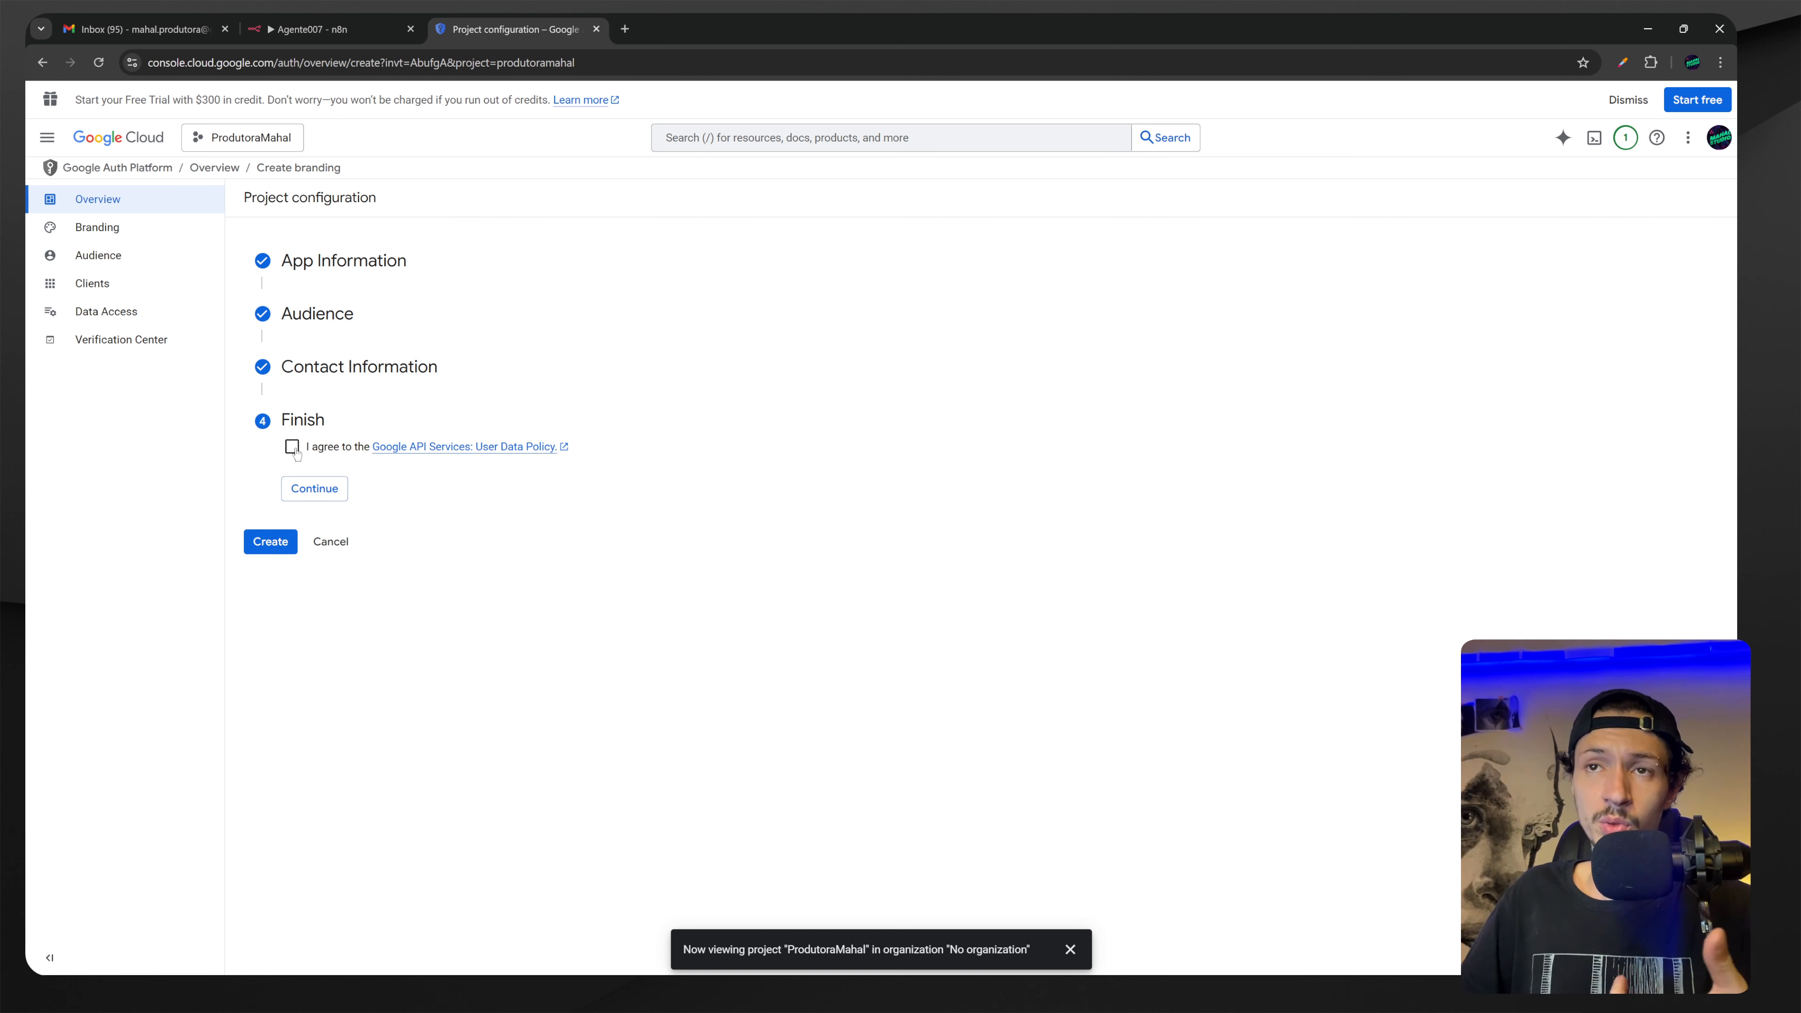
{"action": "left_click", "coordinate": [293, 447]}
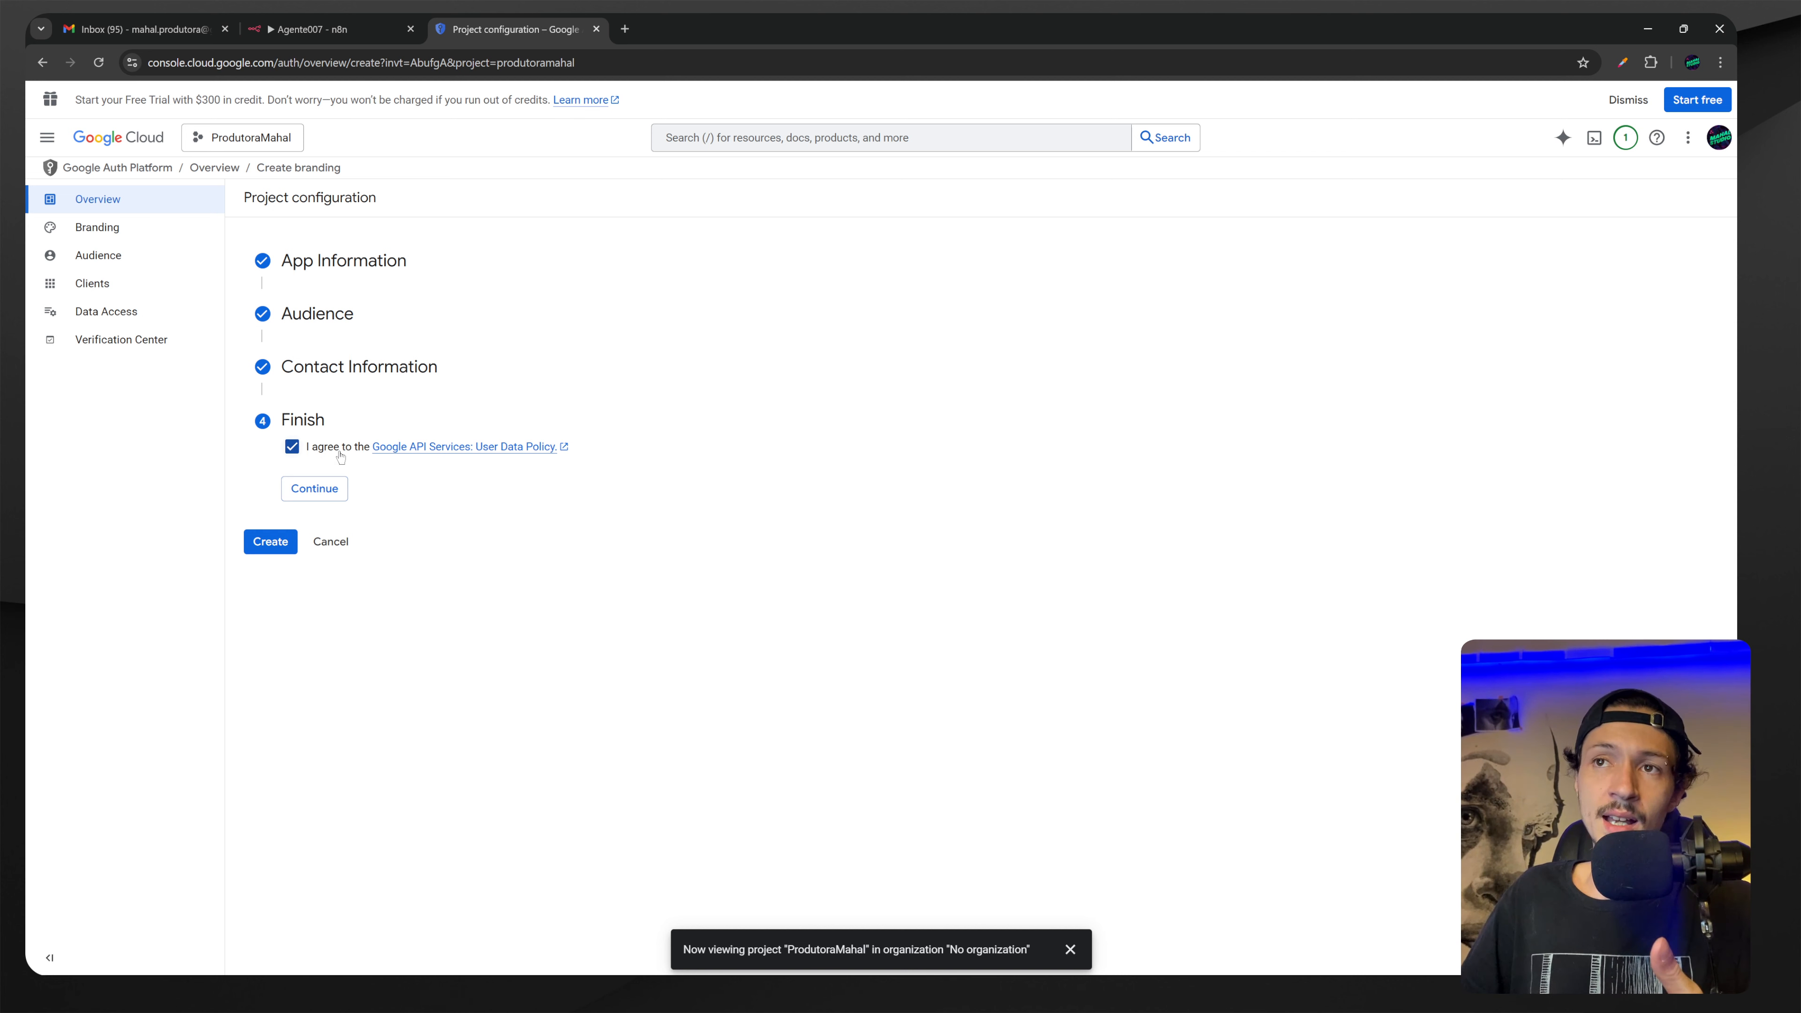
{"action": "left_click", "coordinate": [315, 489]}
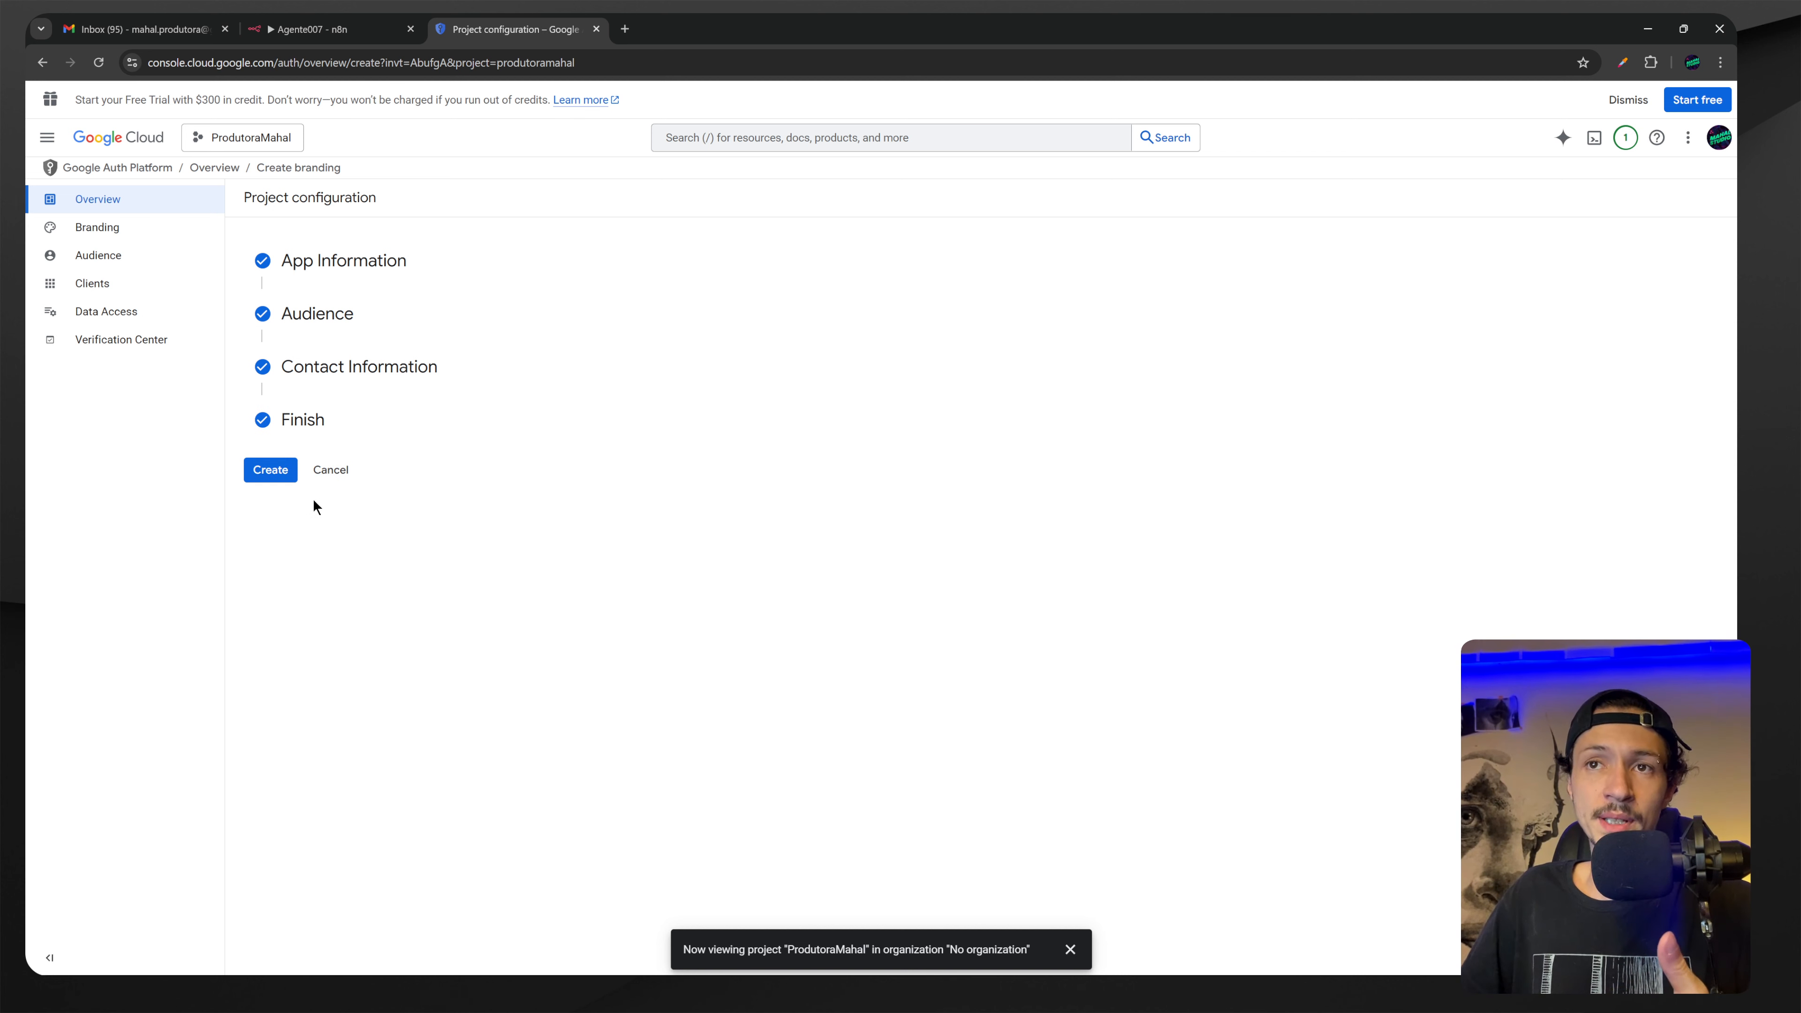
{"action": "left_click", "coordinate": [278, 474]}
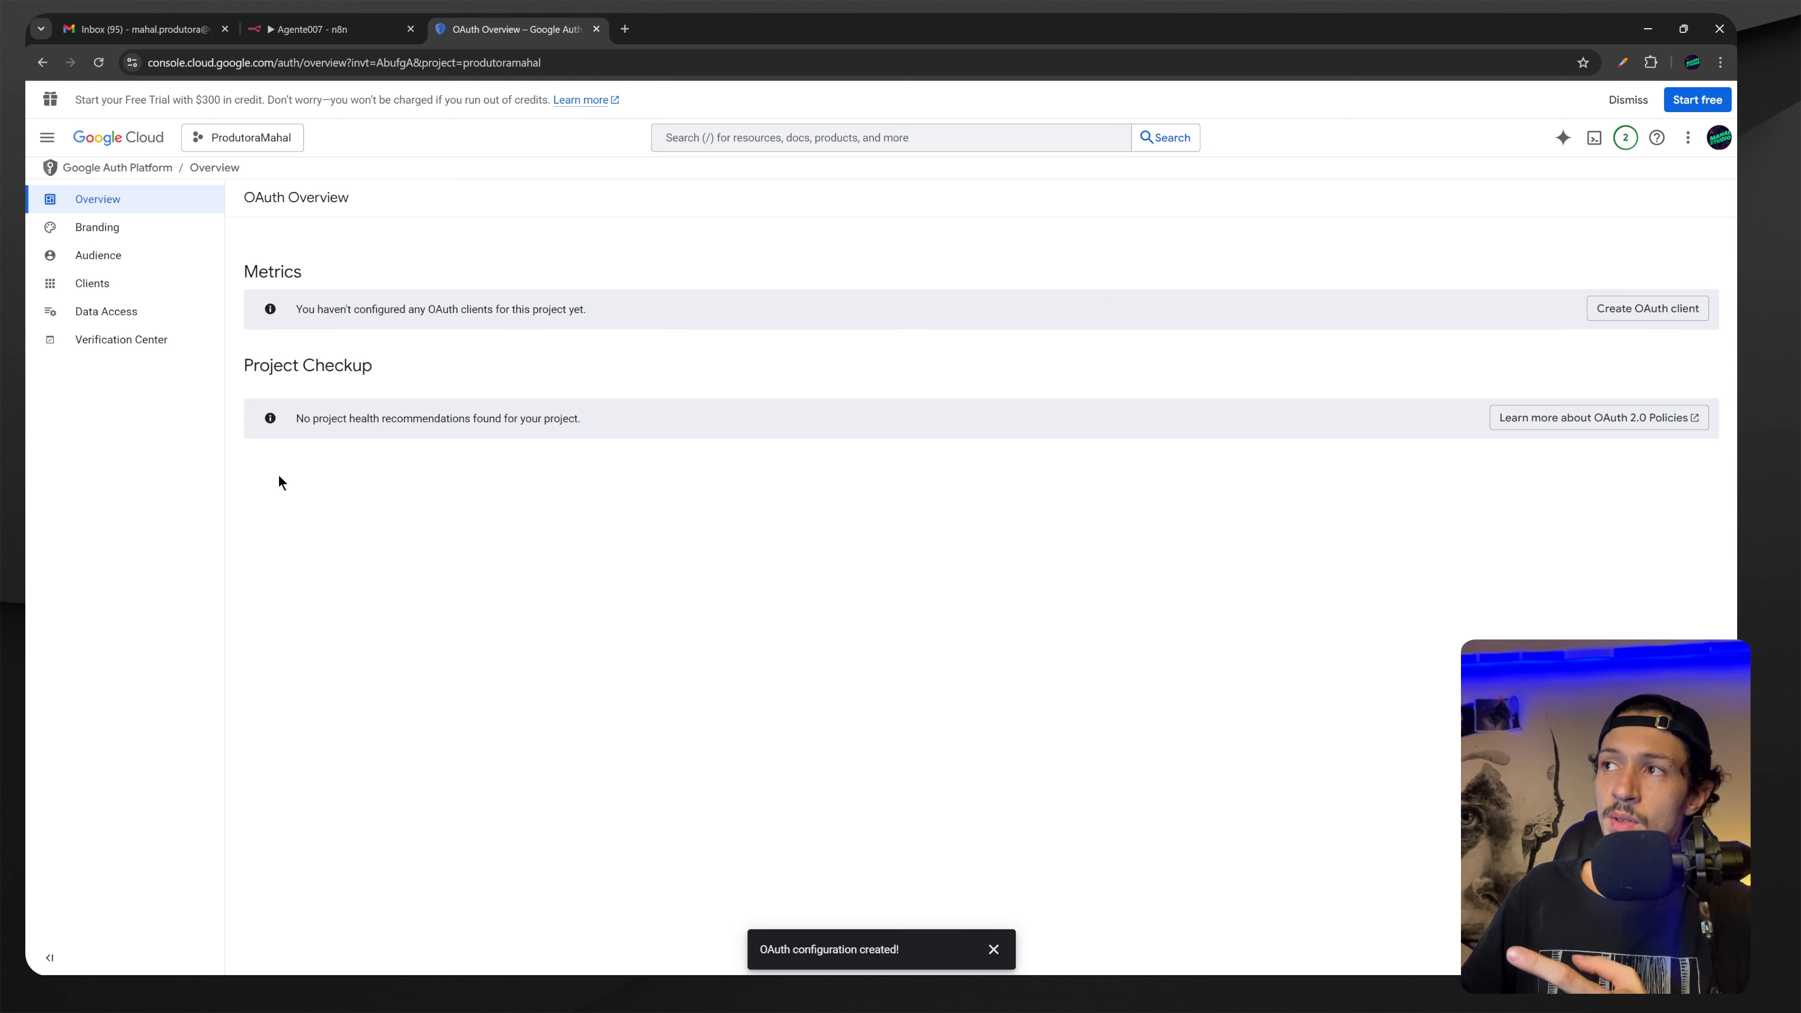
Start a new OAuth client with application type Web application.
{"action": "left_click", "coordinate": [1657, 312]}
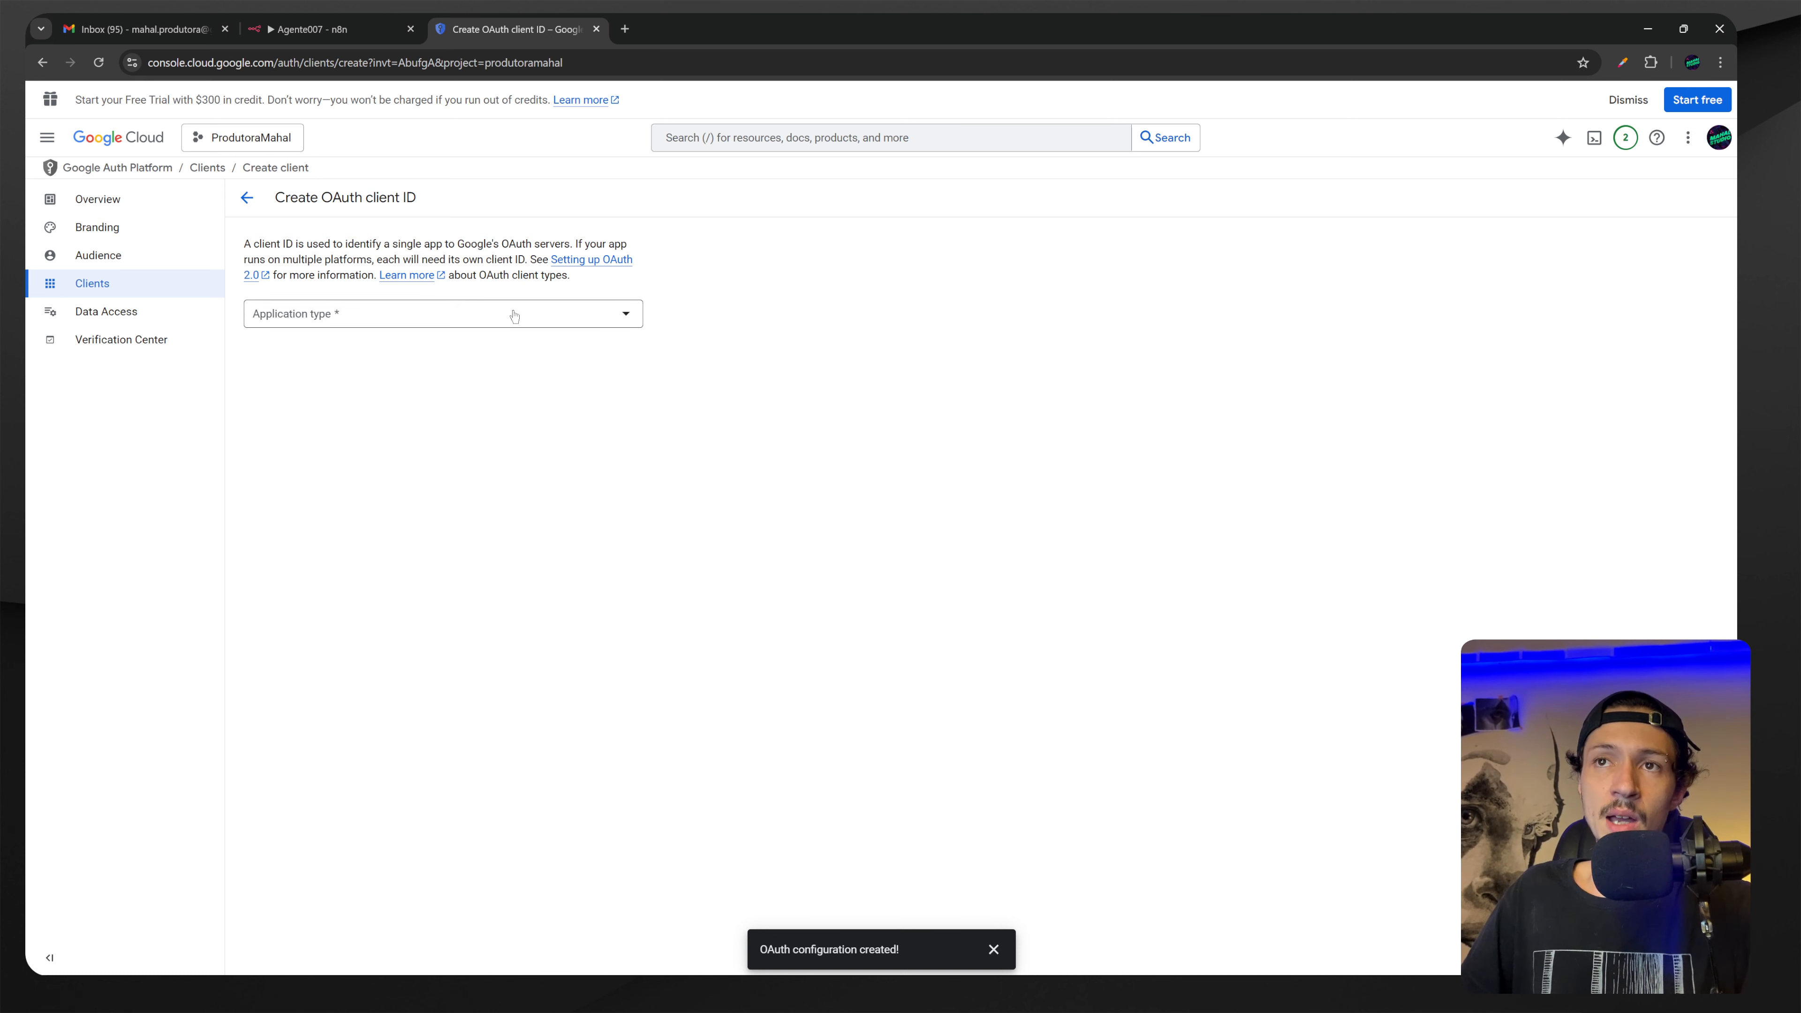
{"action": "left_click", "coordinate": [617, 314]}
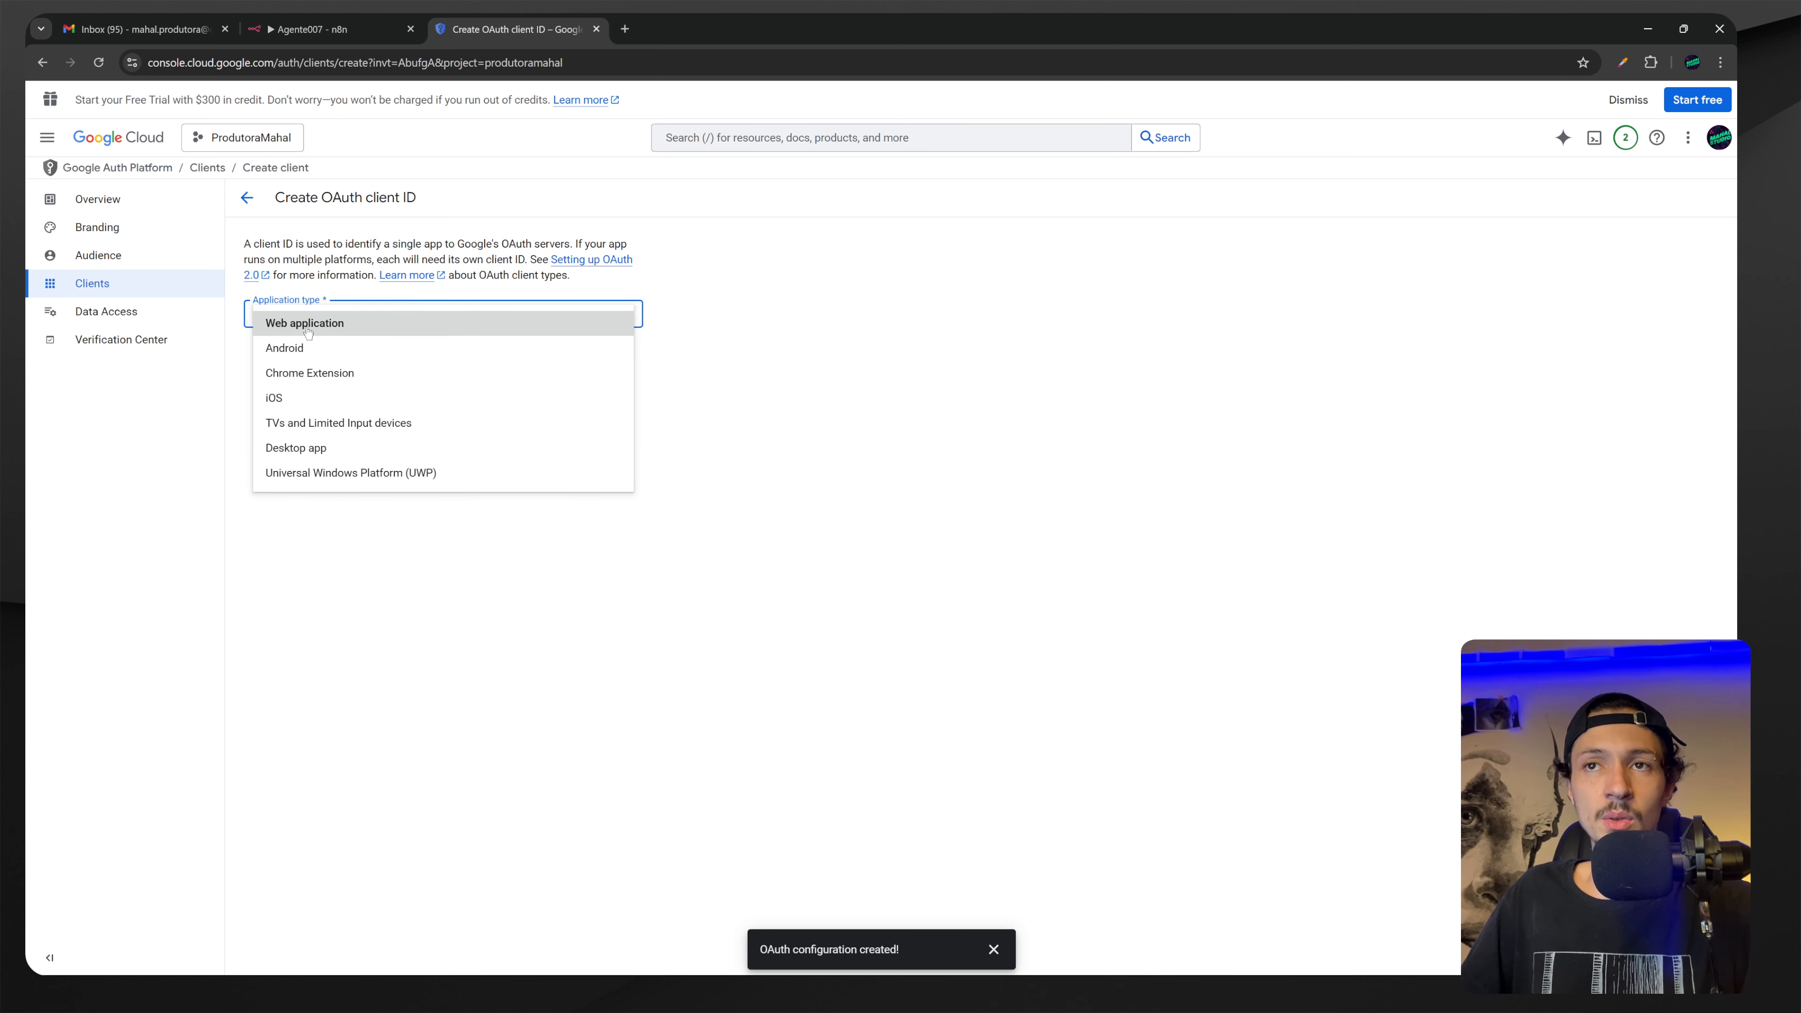
{"action": "left_click", "coordinate": [327, 332]}
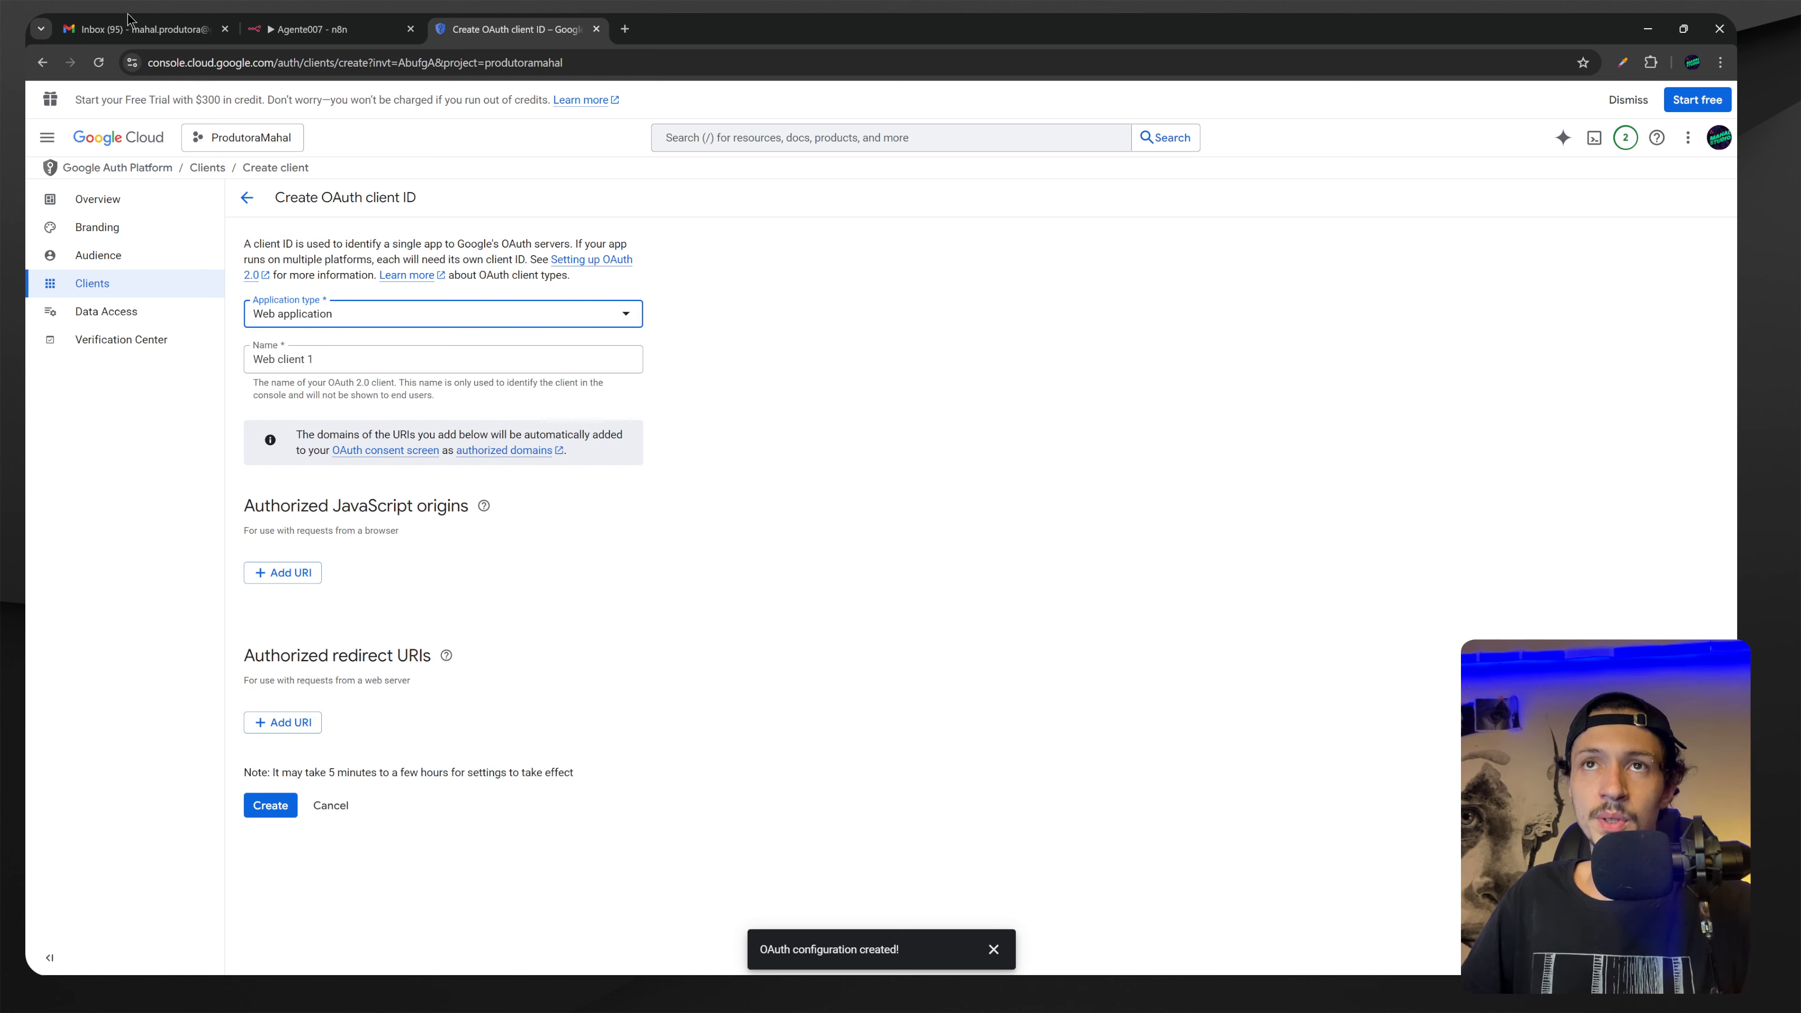
{"action": "left_click", "coordinate": [312, 29]}
{"action": "left_click", "coordinate": [479, 30]}
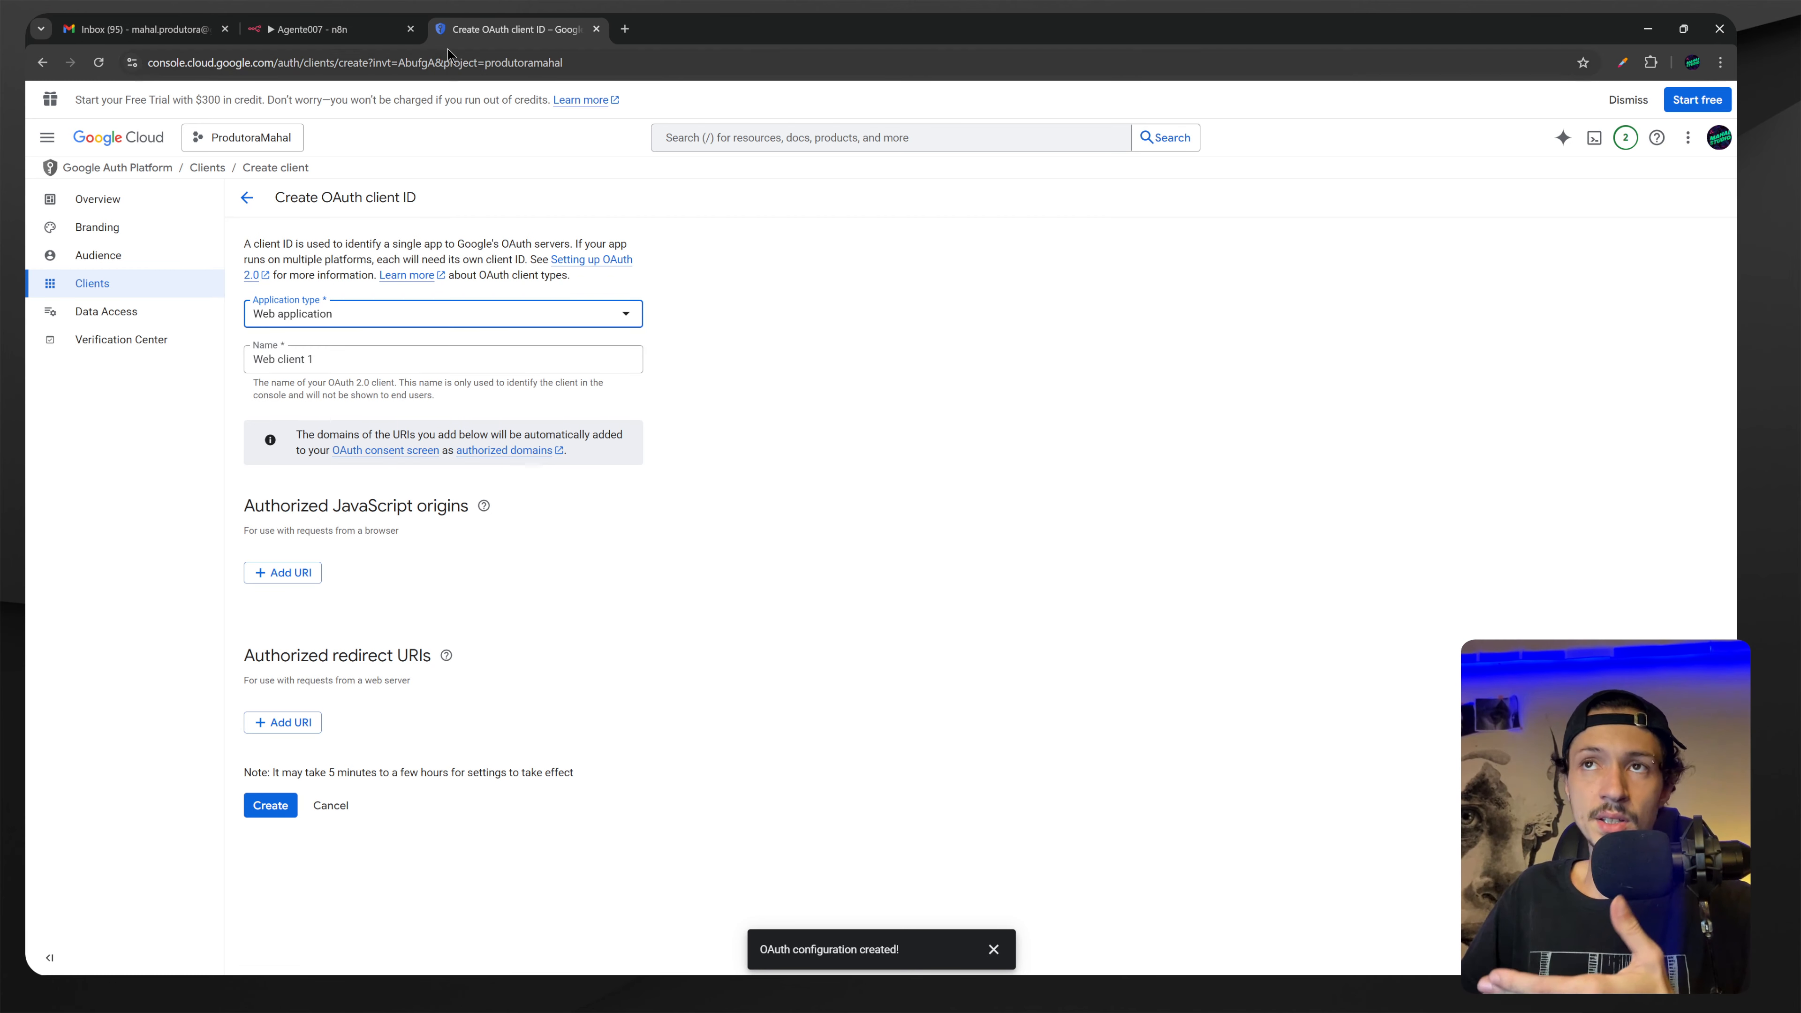
{"action": "left_click", "coordinate": [400, 29]}
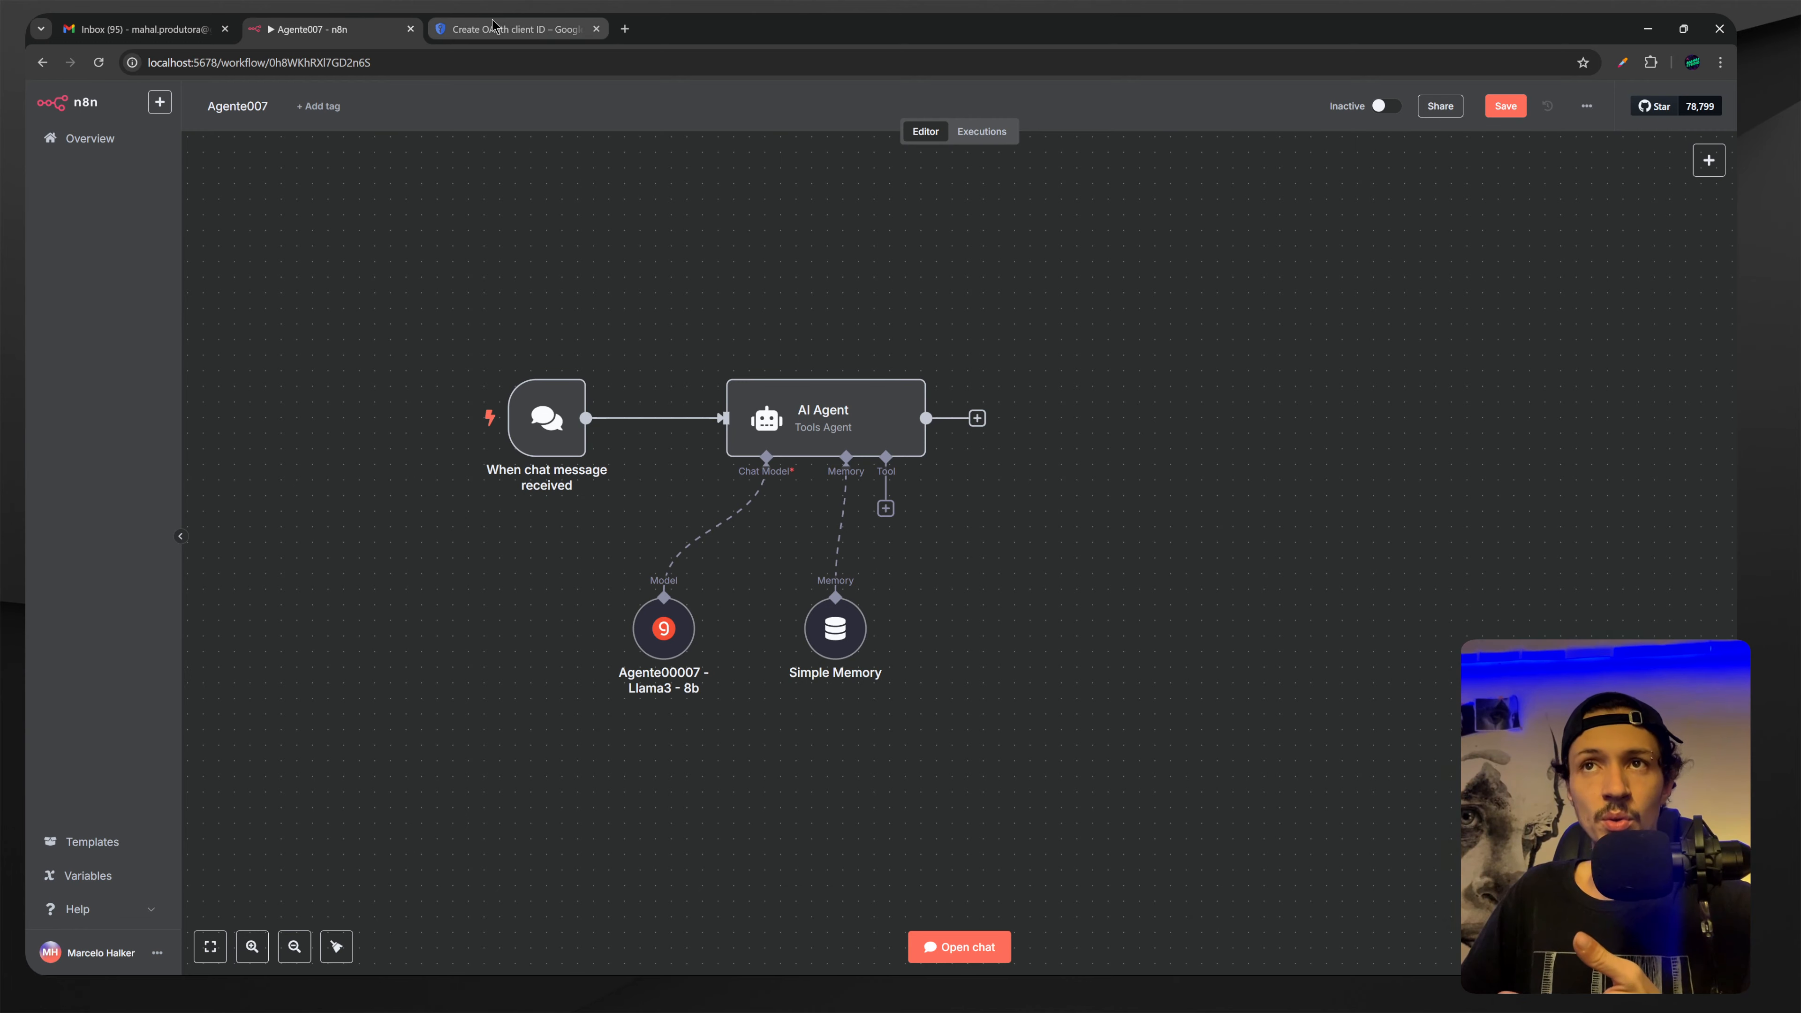
{"action": "left_click", "coordinate": [492, 25]}
{"action": "left_click", "coordinate": [387, 27]}
{"action": "left_click", "coordinate": [512, 25]}
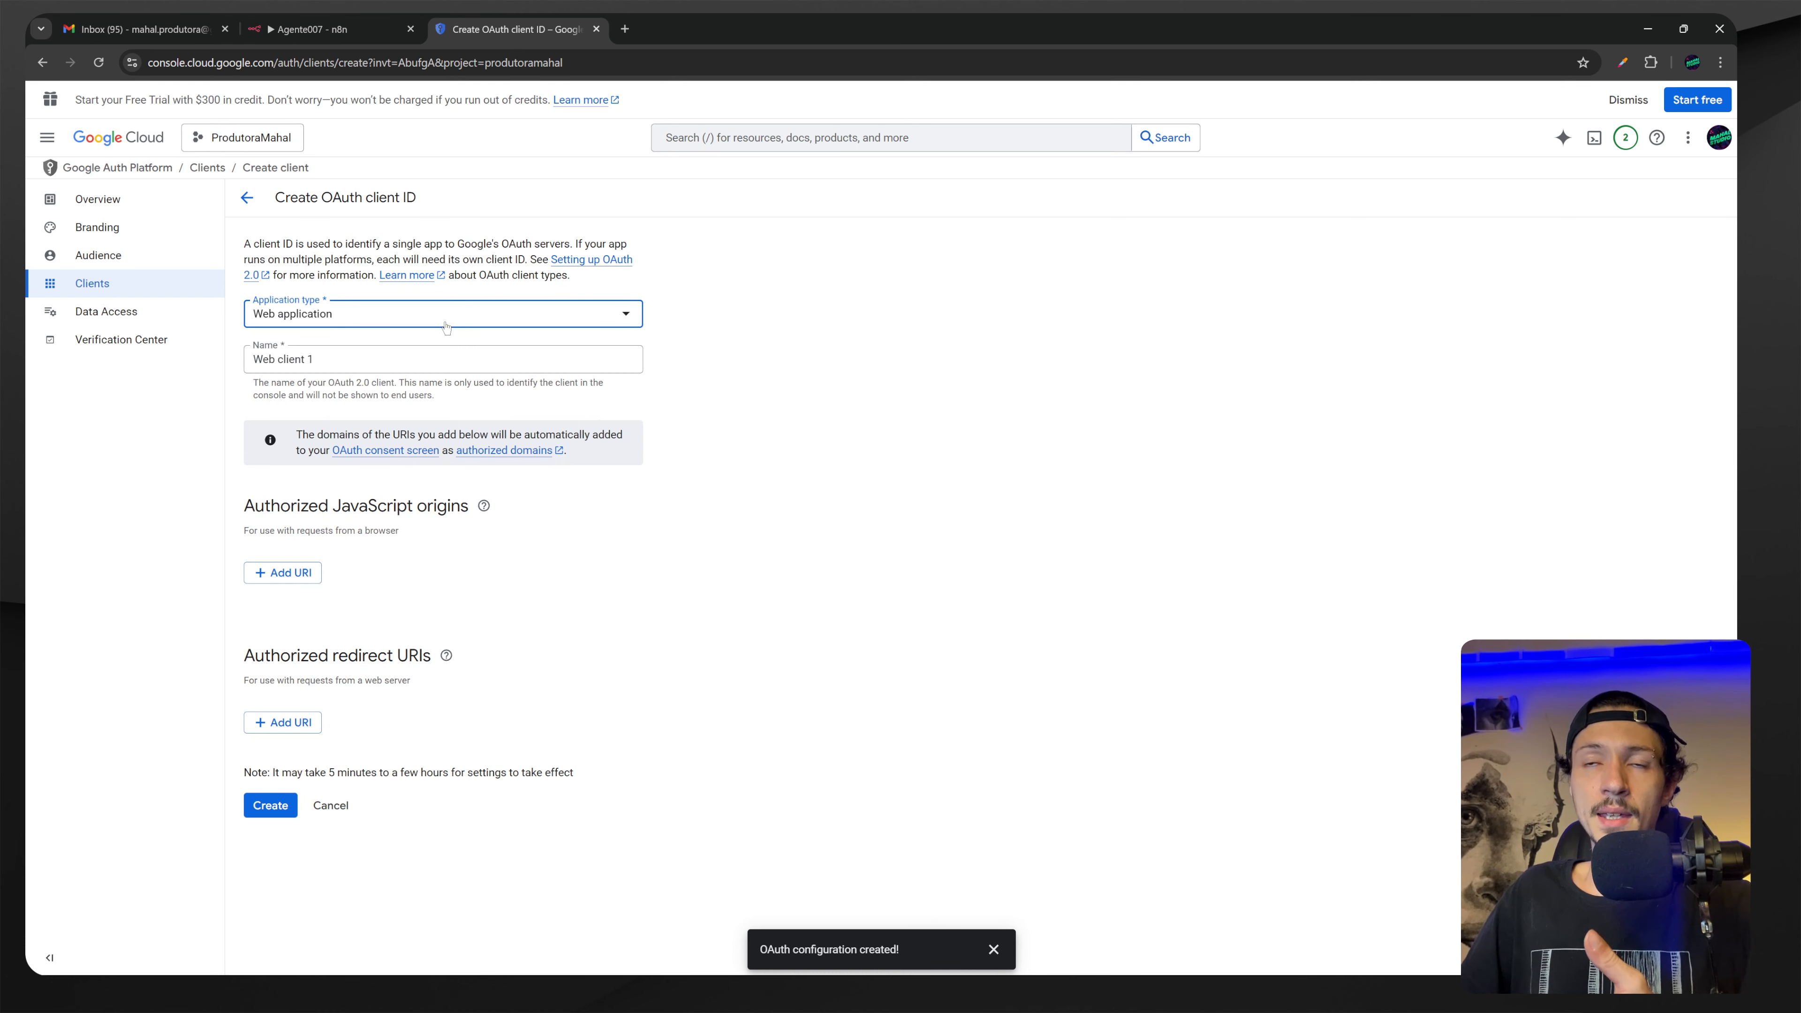
Name the client WebProdutoraMahal and create it.
{"action": "left_click", "coordinate": [402, 361]}
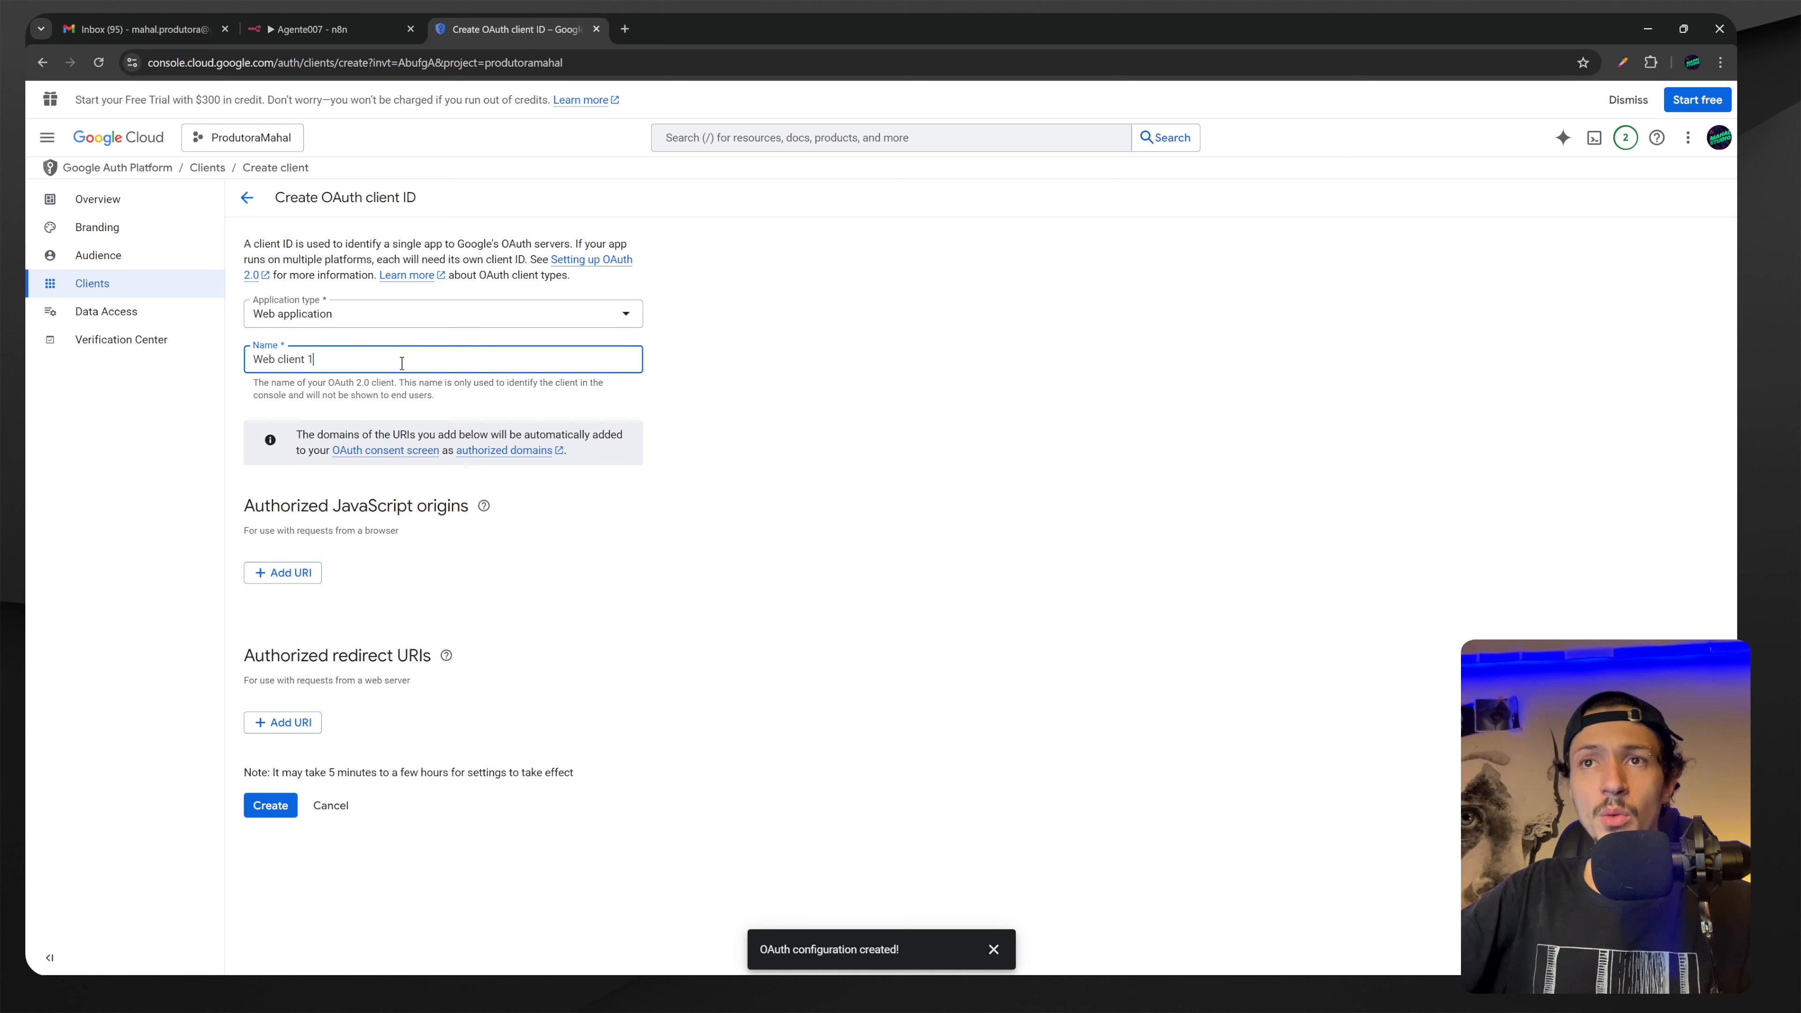
{"action": "type", "text": "Pr"}
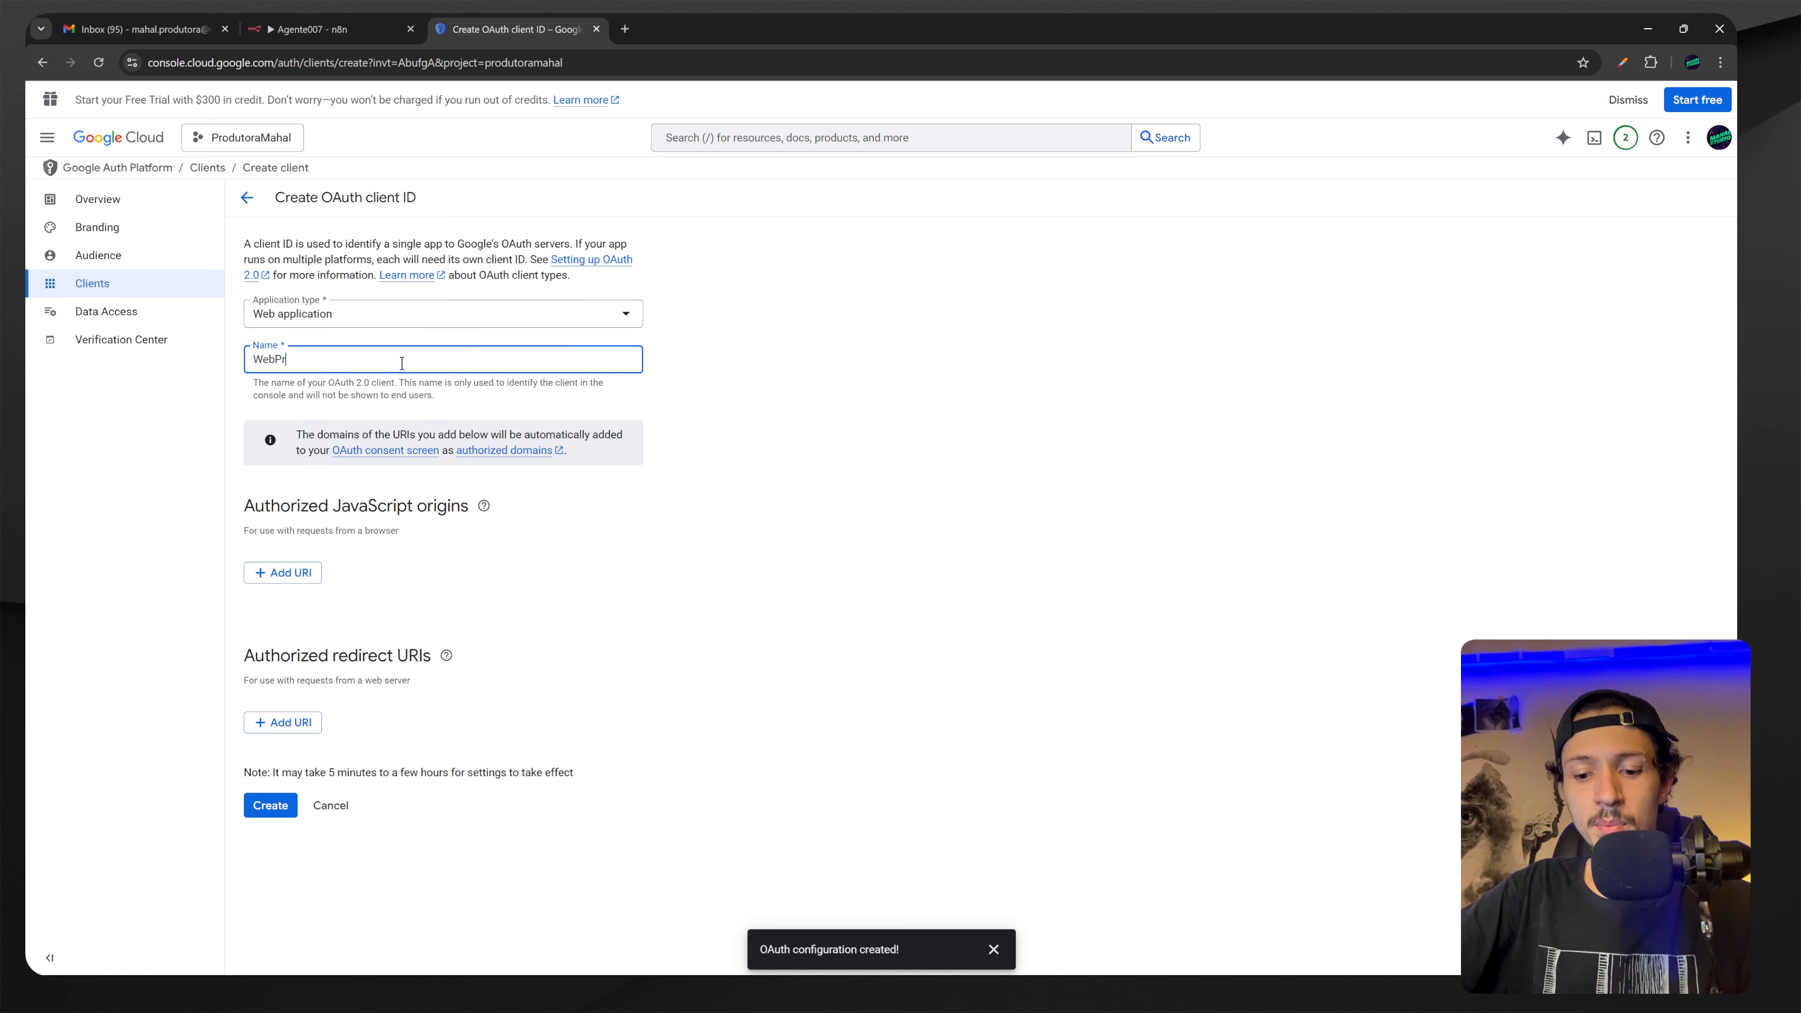
{"action": "type", "text": "odutoraMahal"}
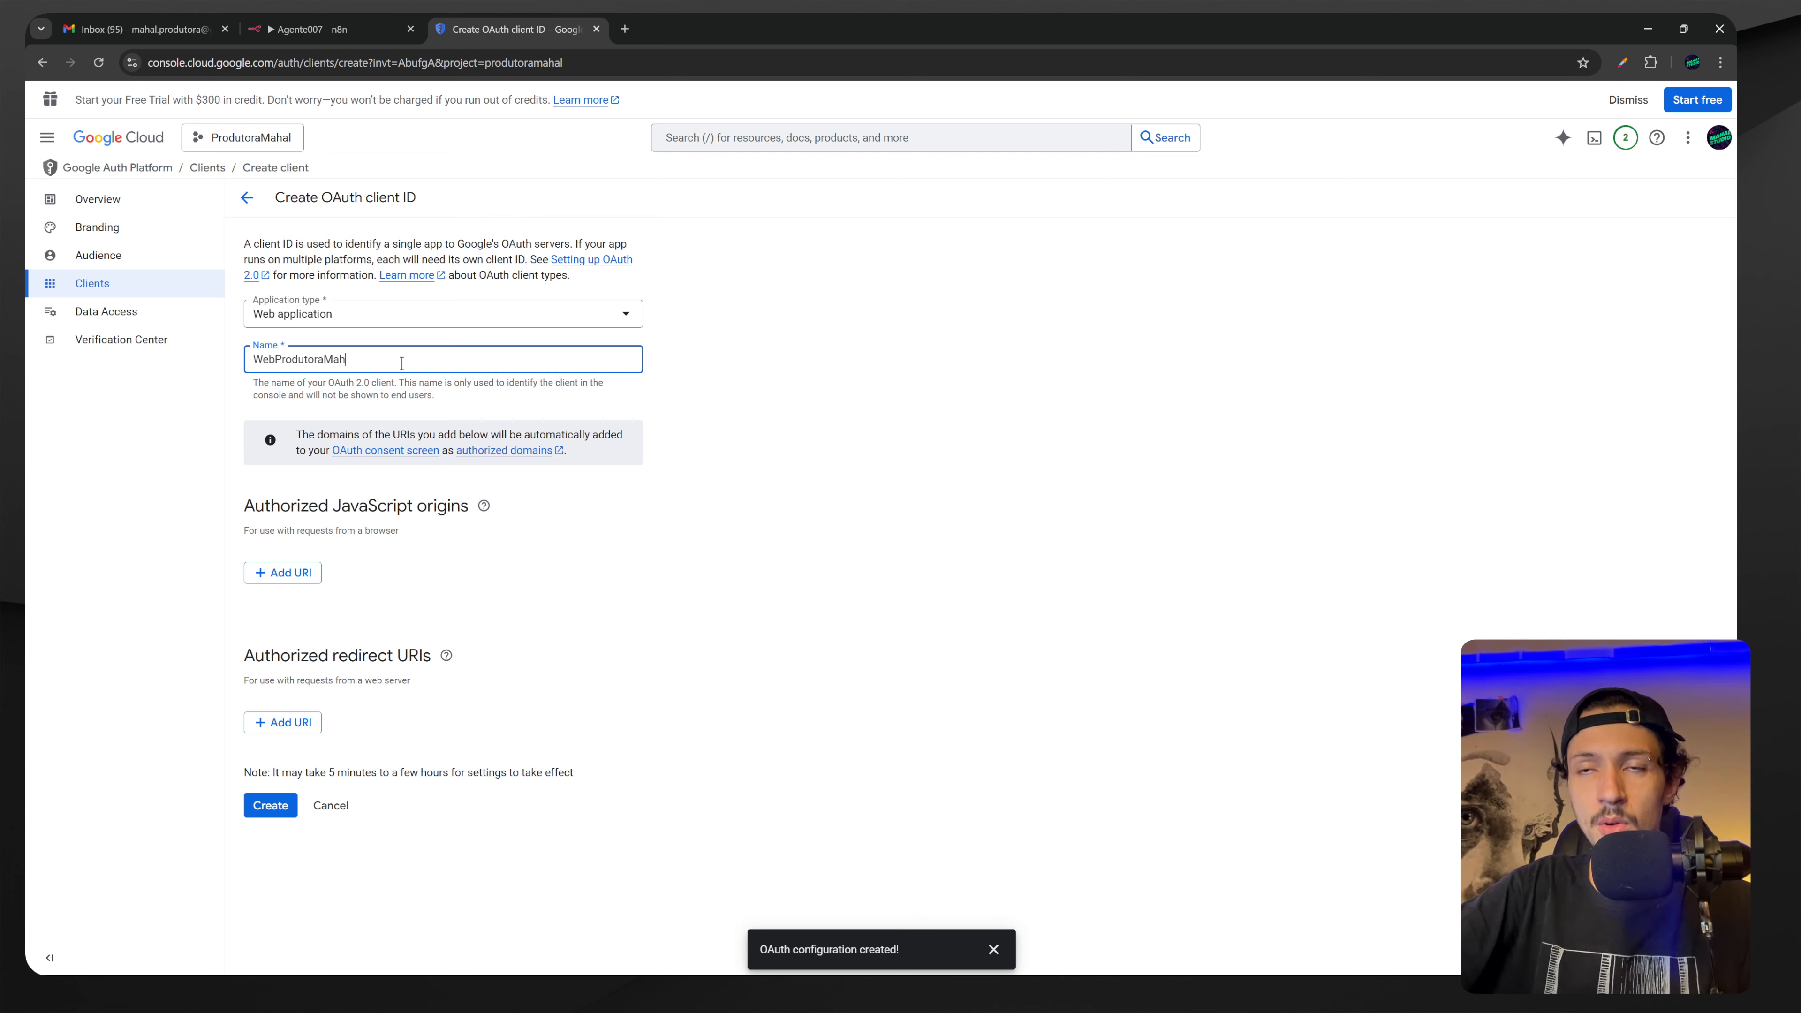
{"action": "left_click", "coordinate": [268, 809]}
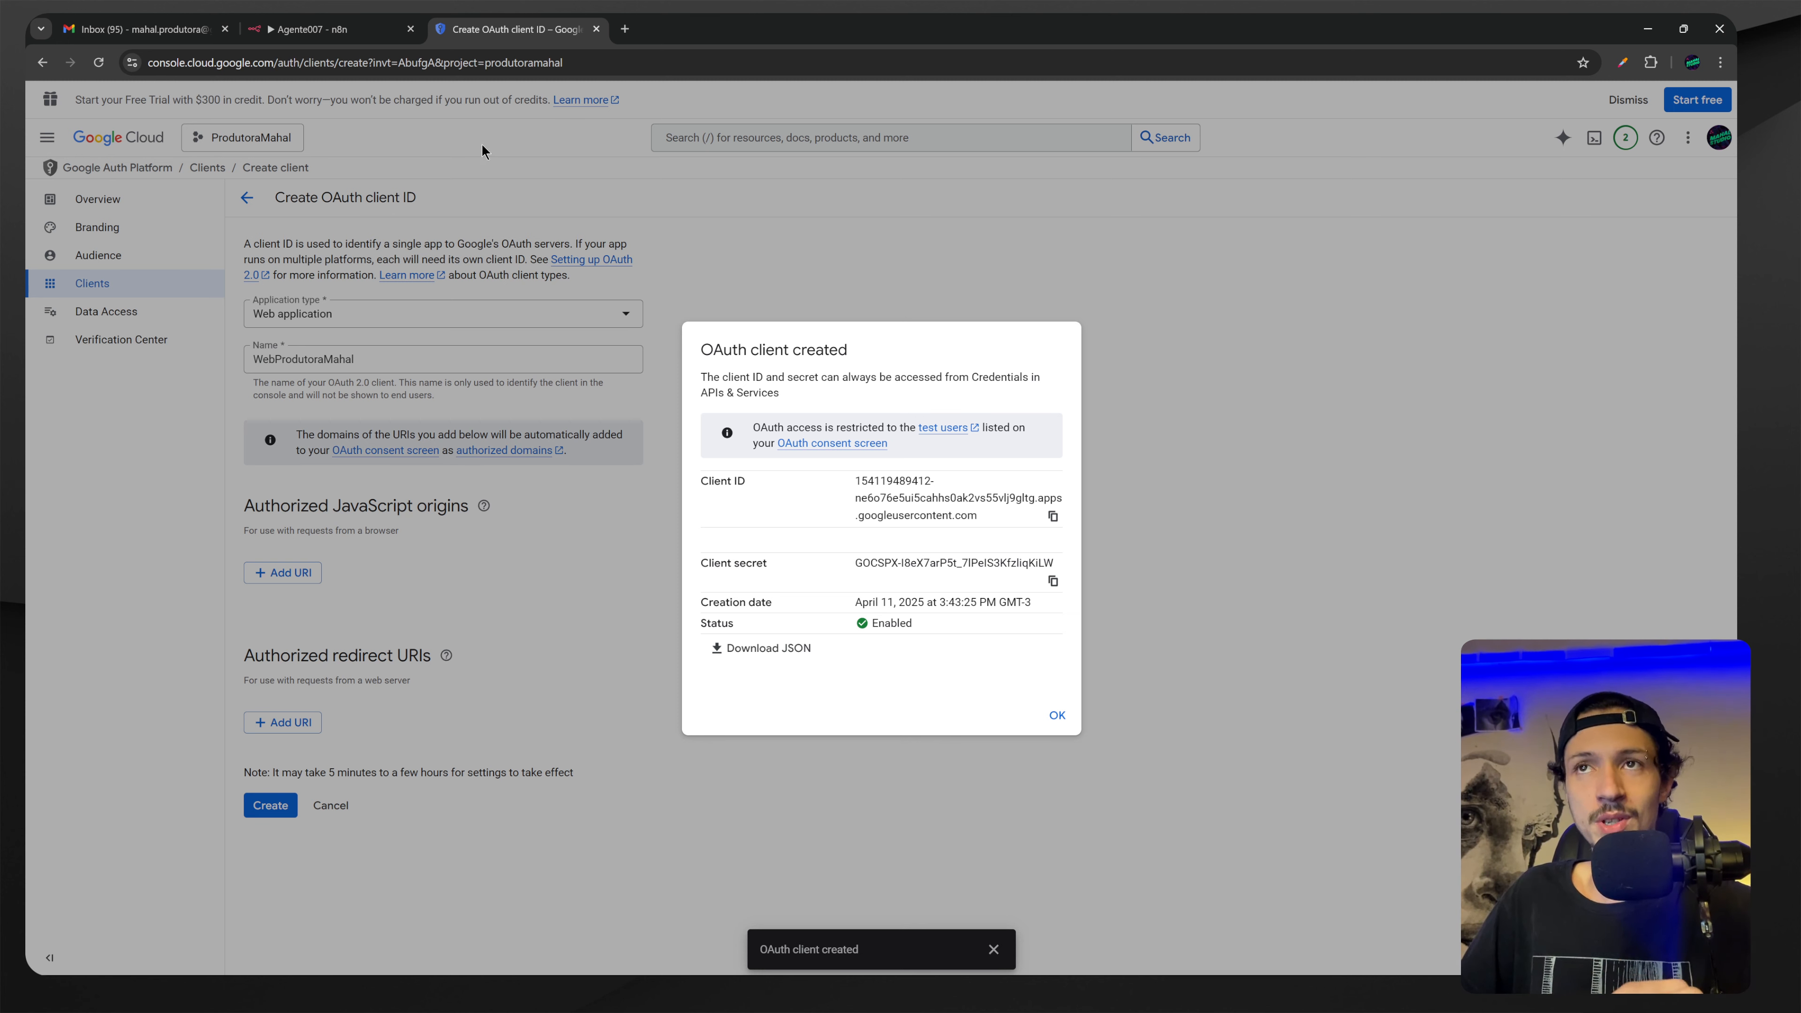
Add a Google Calendar Tool to the AI Agent in n8n.
{"action": "left_click", "coordinate": [318, 31]}
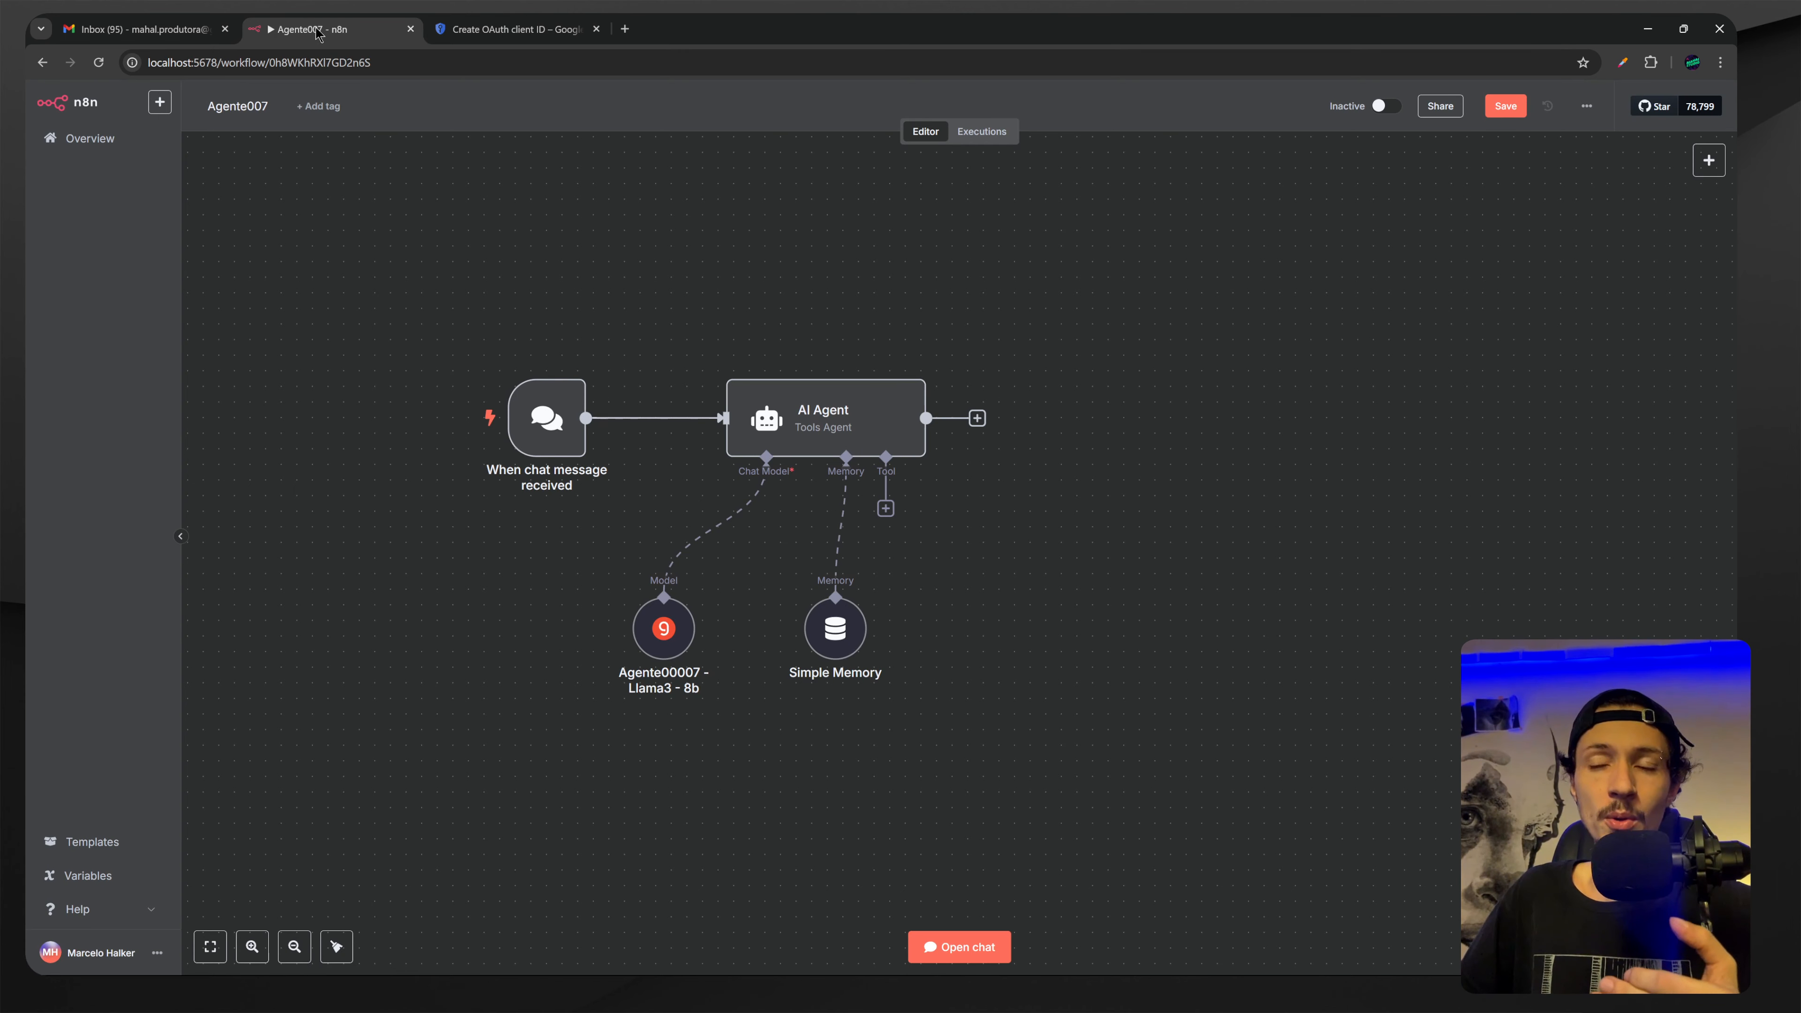
{"action": "left_click_drag", "start_coordinate": [873, 528], "coordinate": [767, 500]}
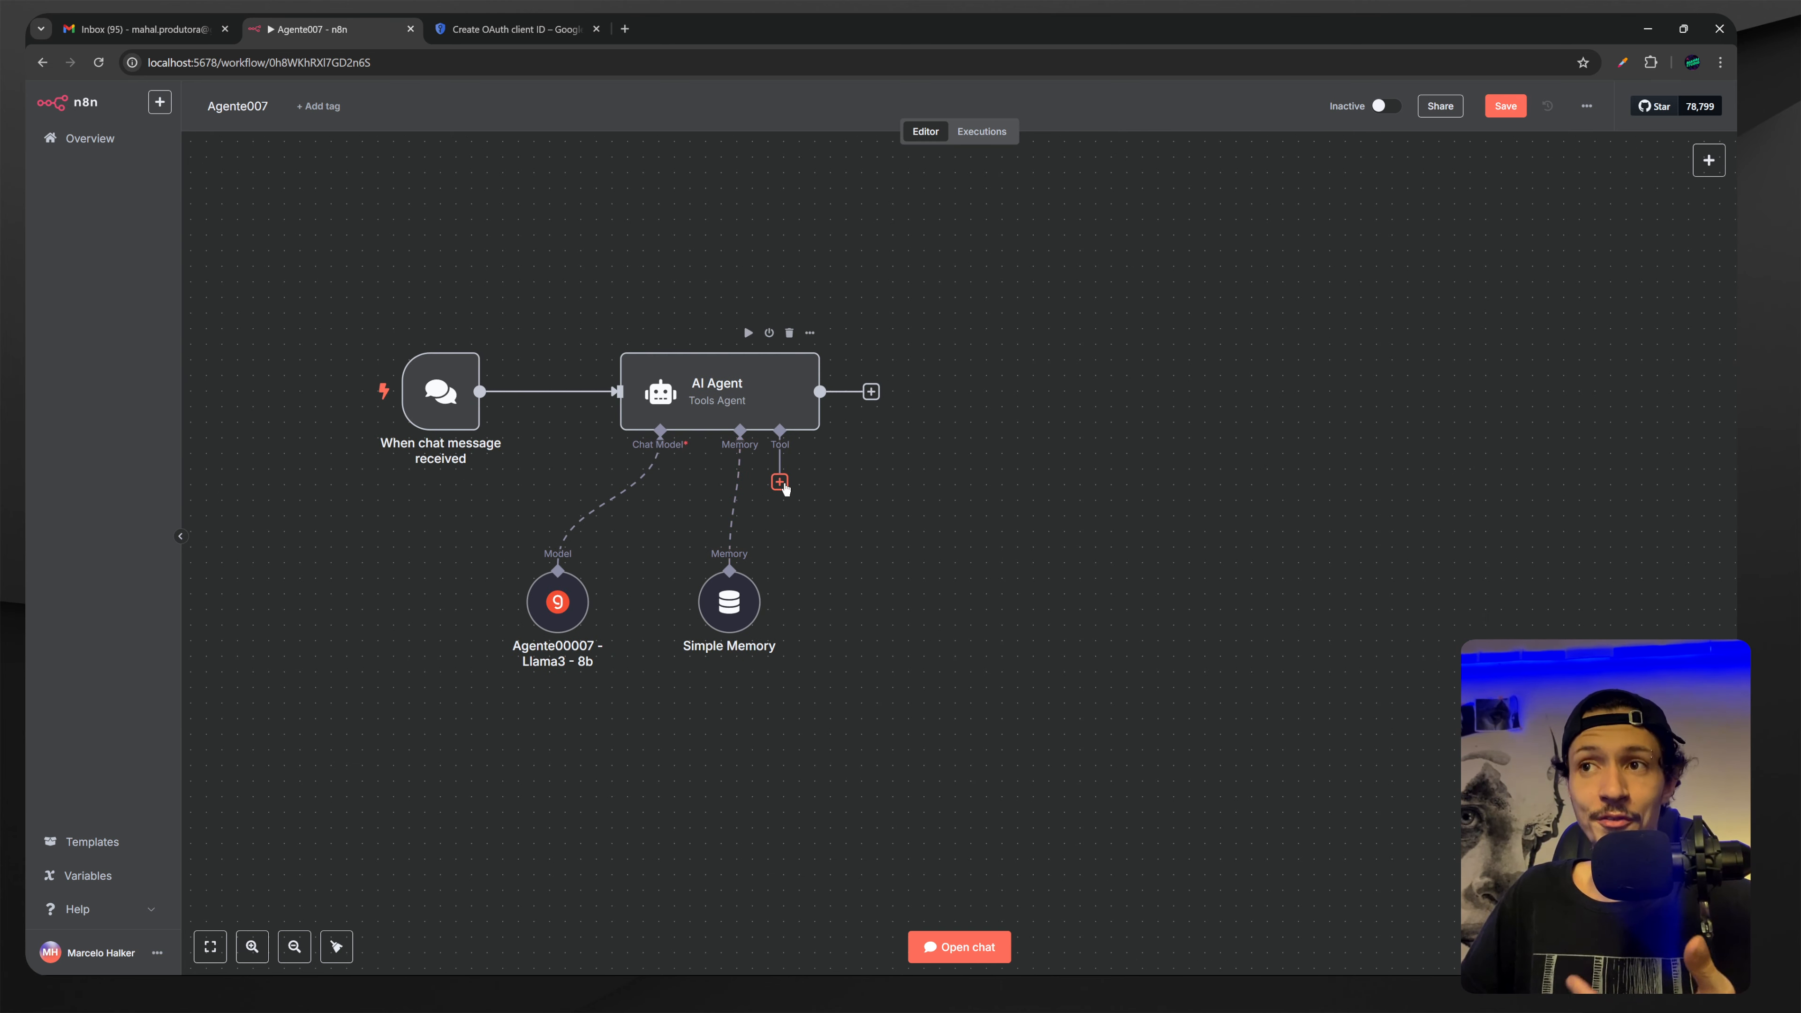
{"action": "left_click", "coordinate": [780, 482]}
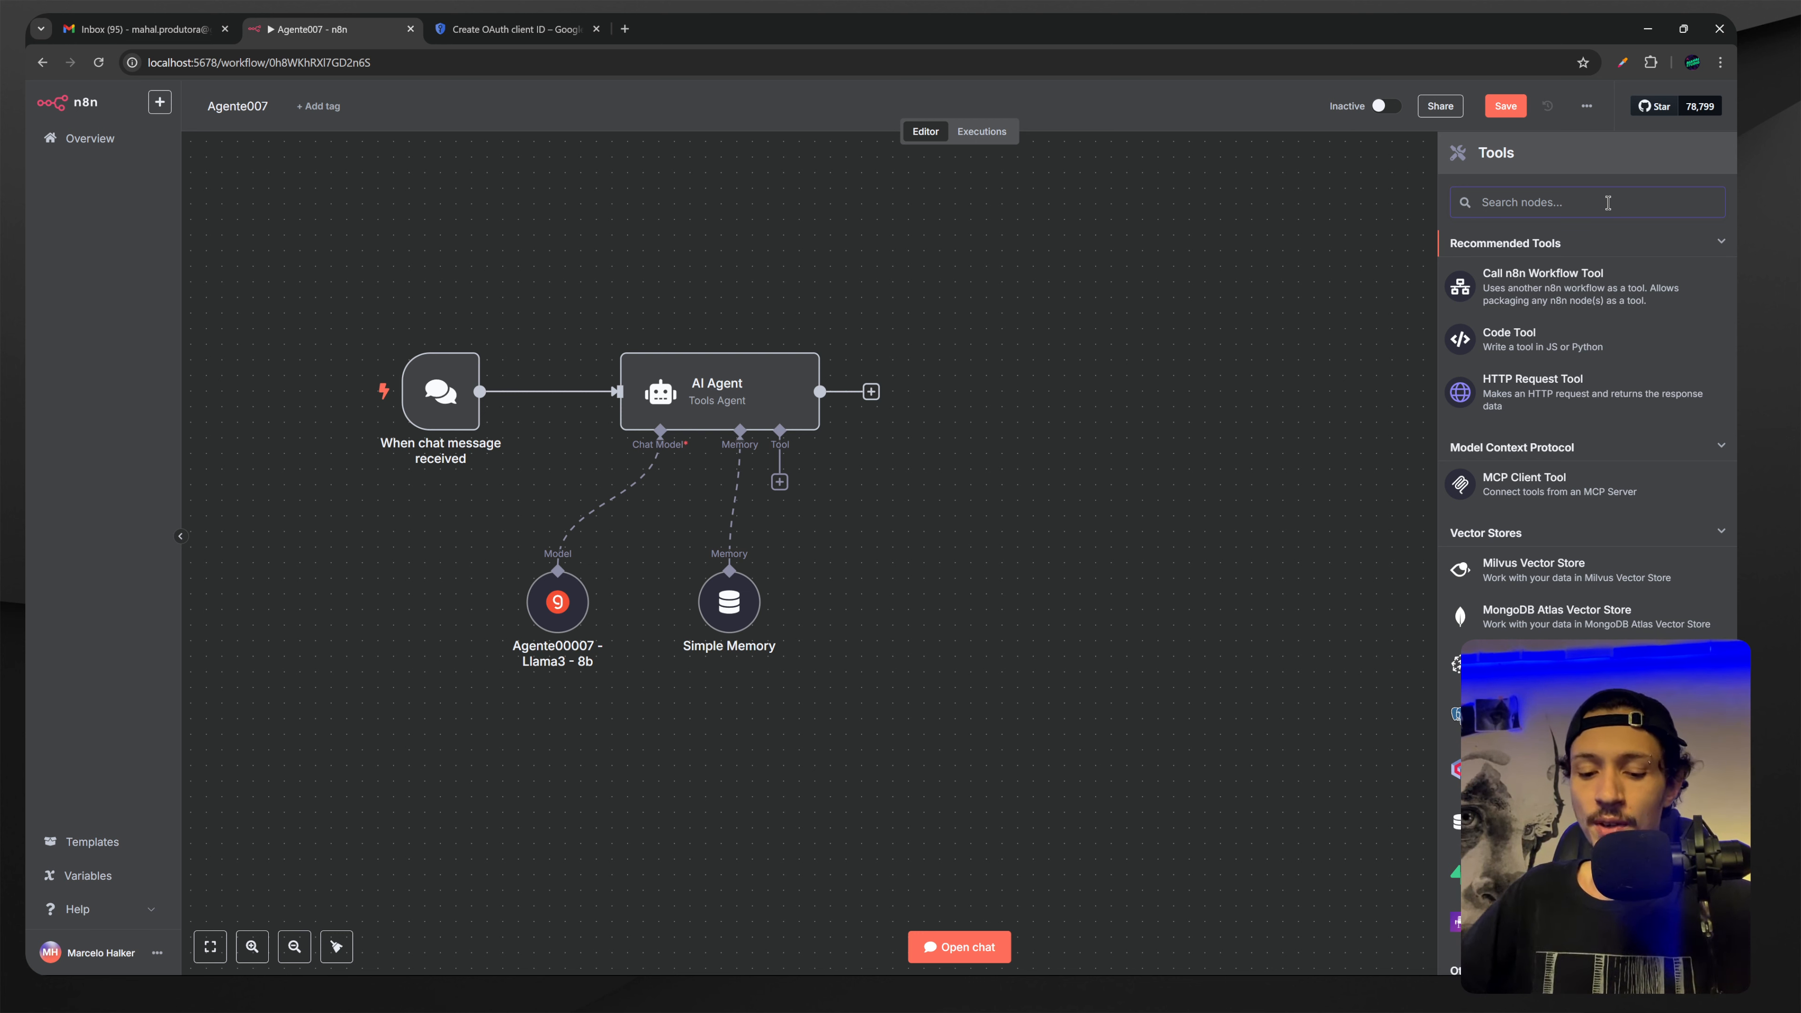
{"action": "type", "text": "google"}
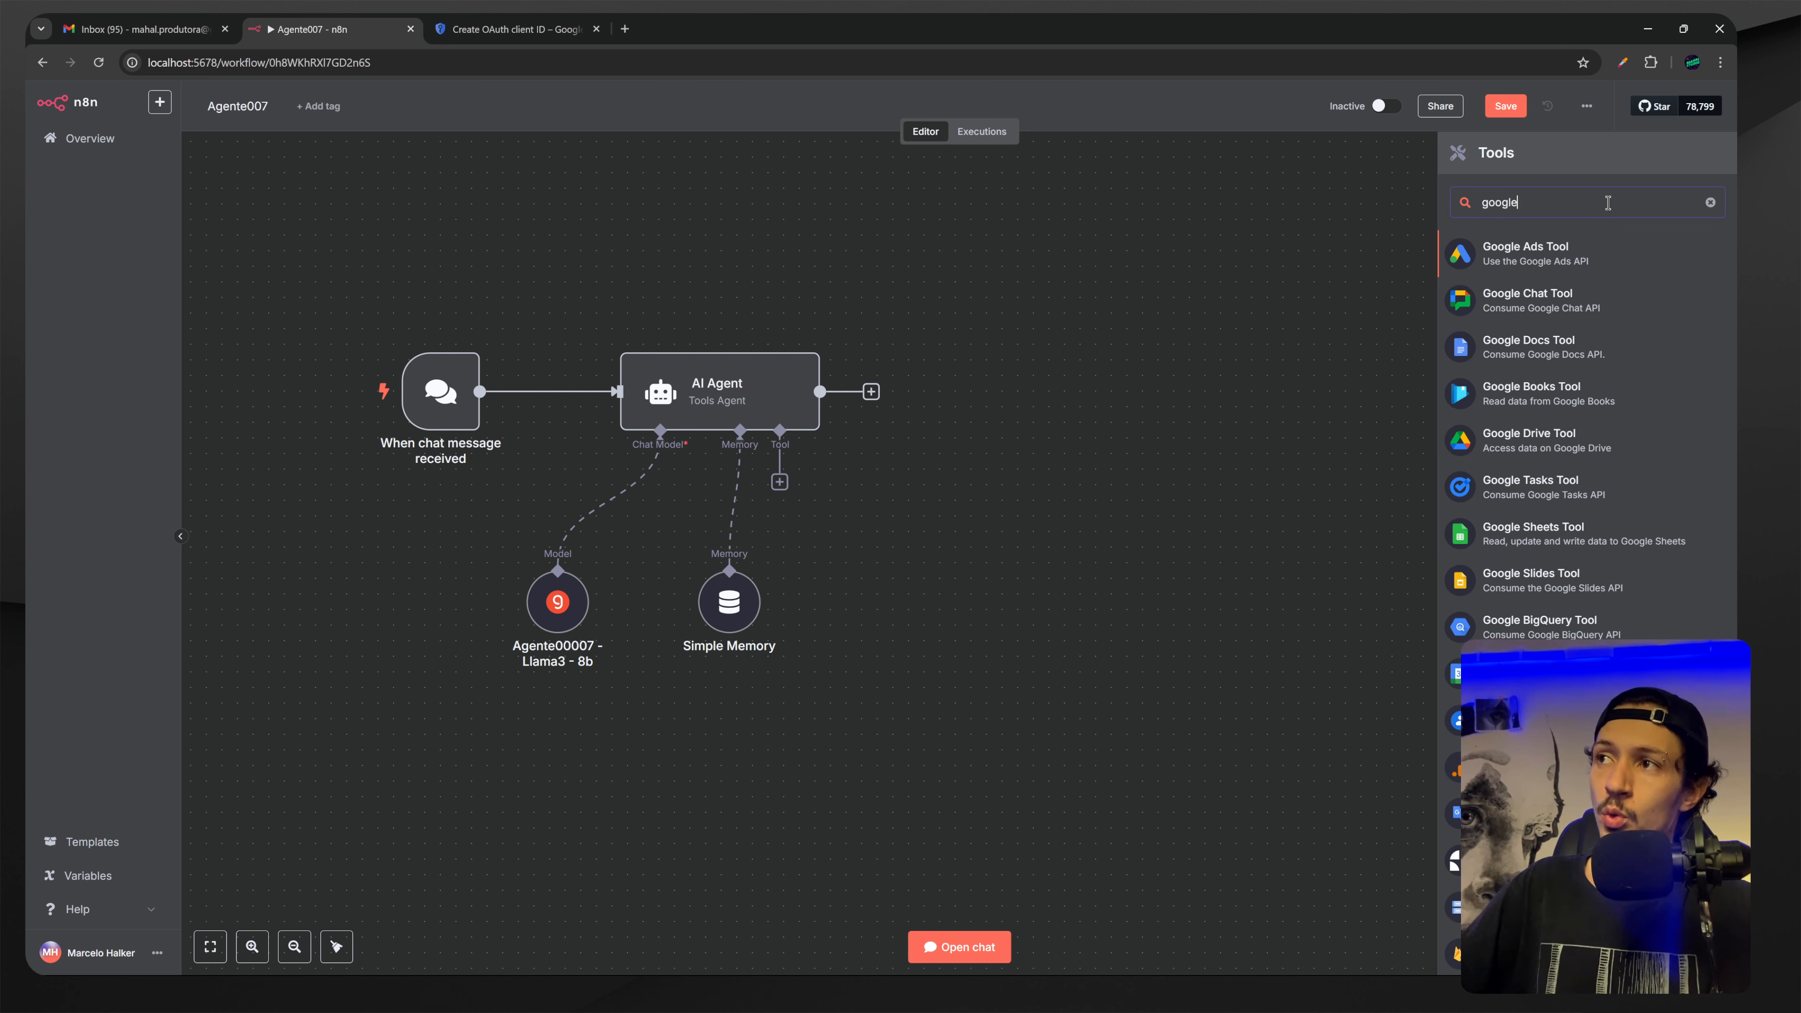
{"action": "scroll", "coordinate": [1570, 309], "scroll_direction": "down", "scroll_amount": 3}
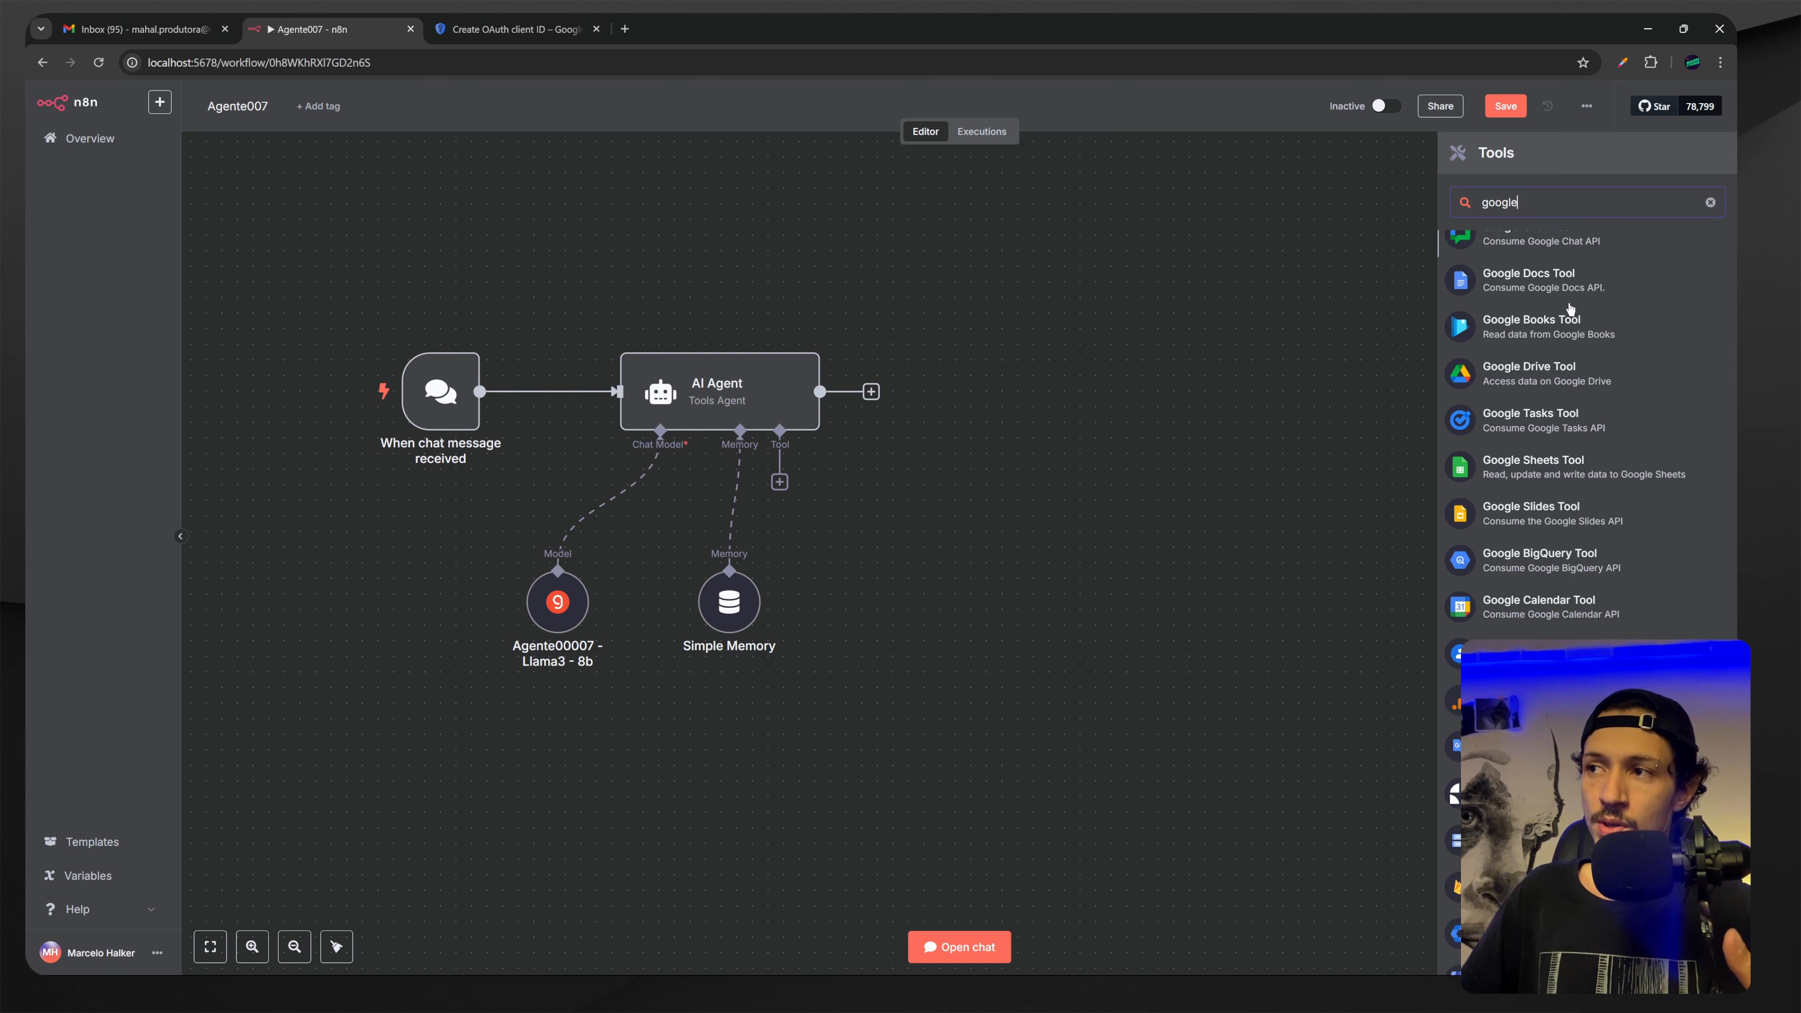
{"action": "scroll", "coordinate": [1570, 309], "scroll_direction": "down", "scroll_amount": 1}
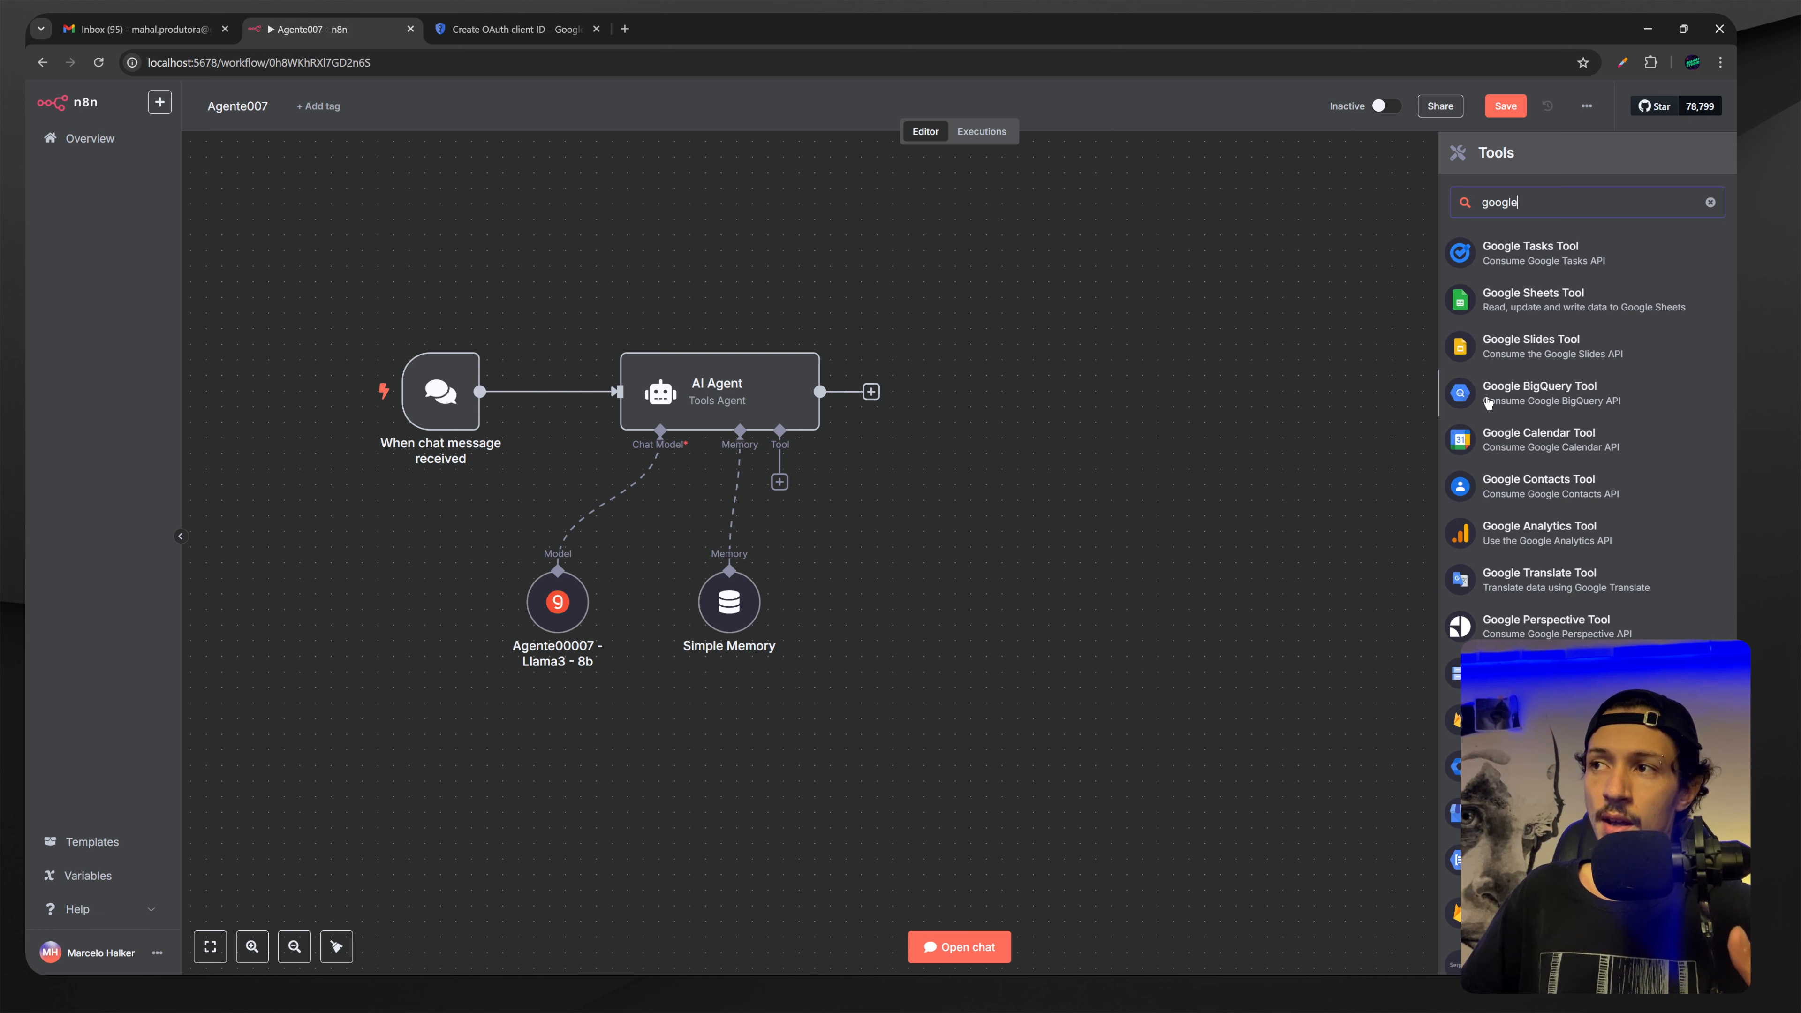
{"action": "left_click", "coordinate": [1540, 444]}
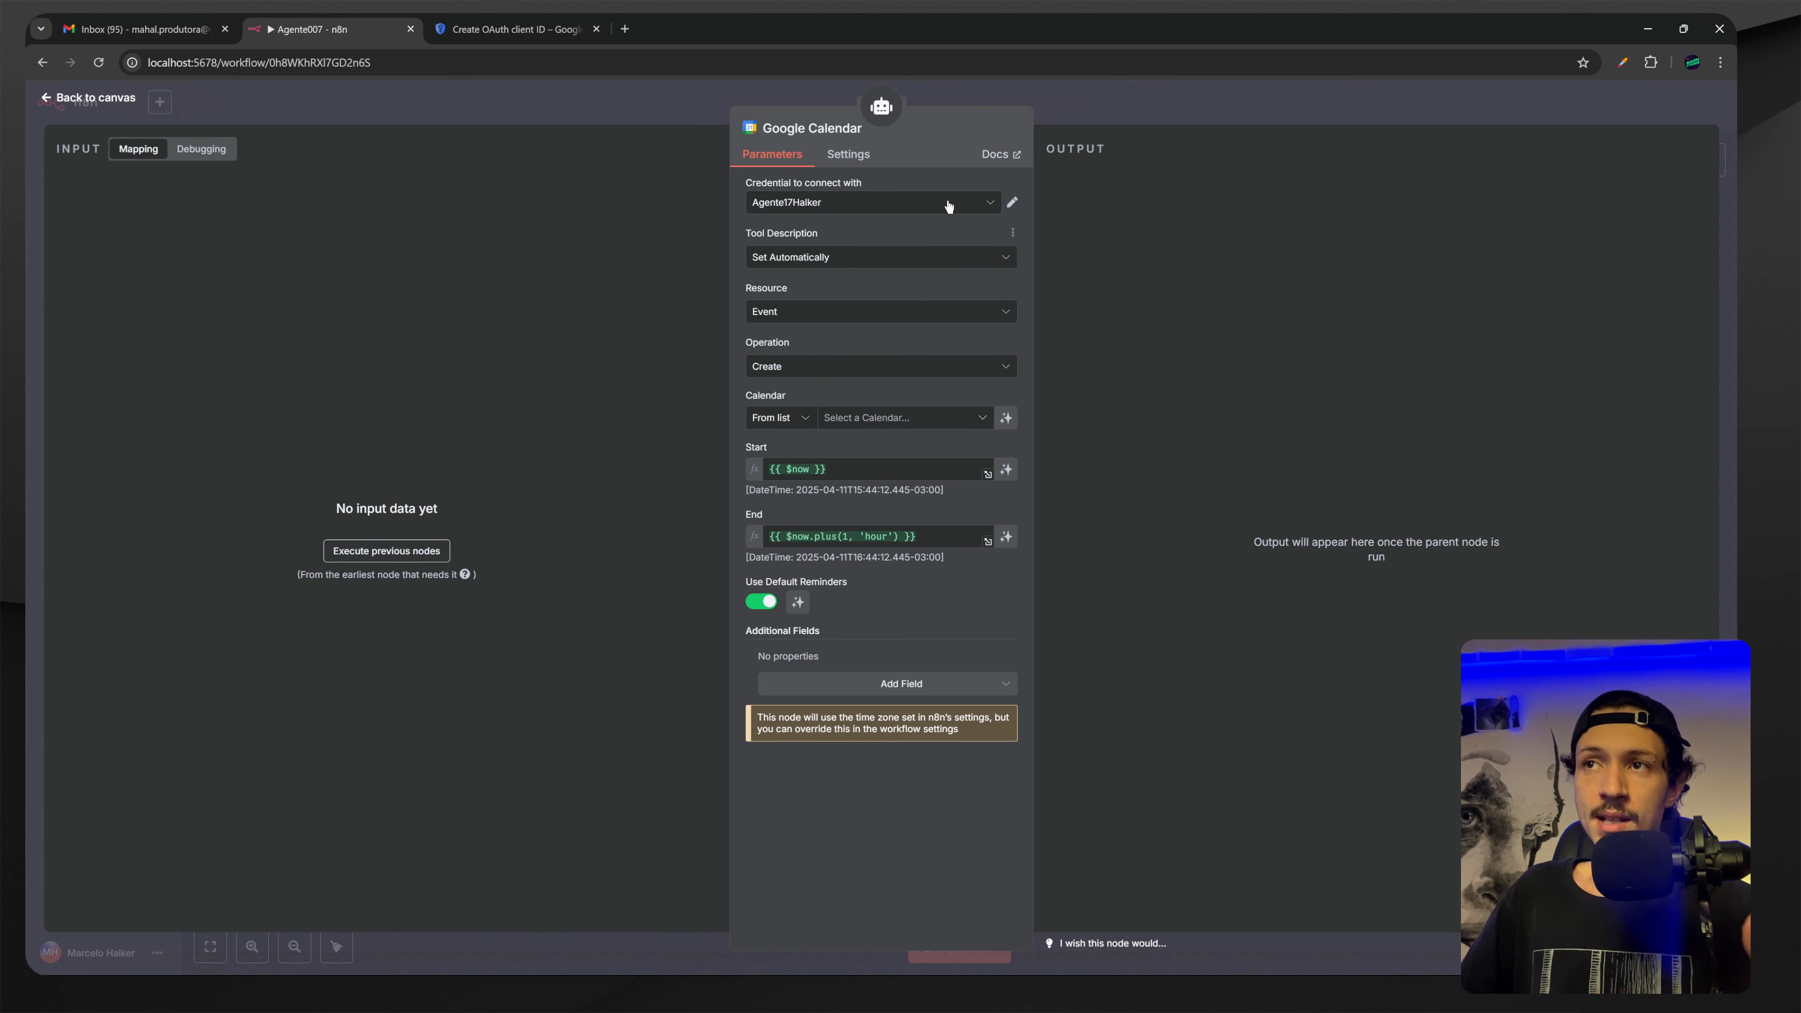
Delete the node's previously saved Google Calendar credential.
{"action": "left_click", "coordinate": [990, 206]}
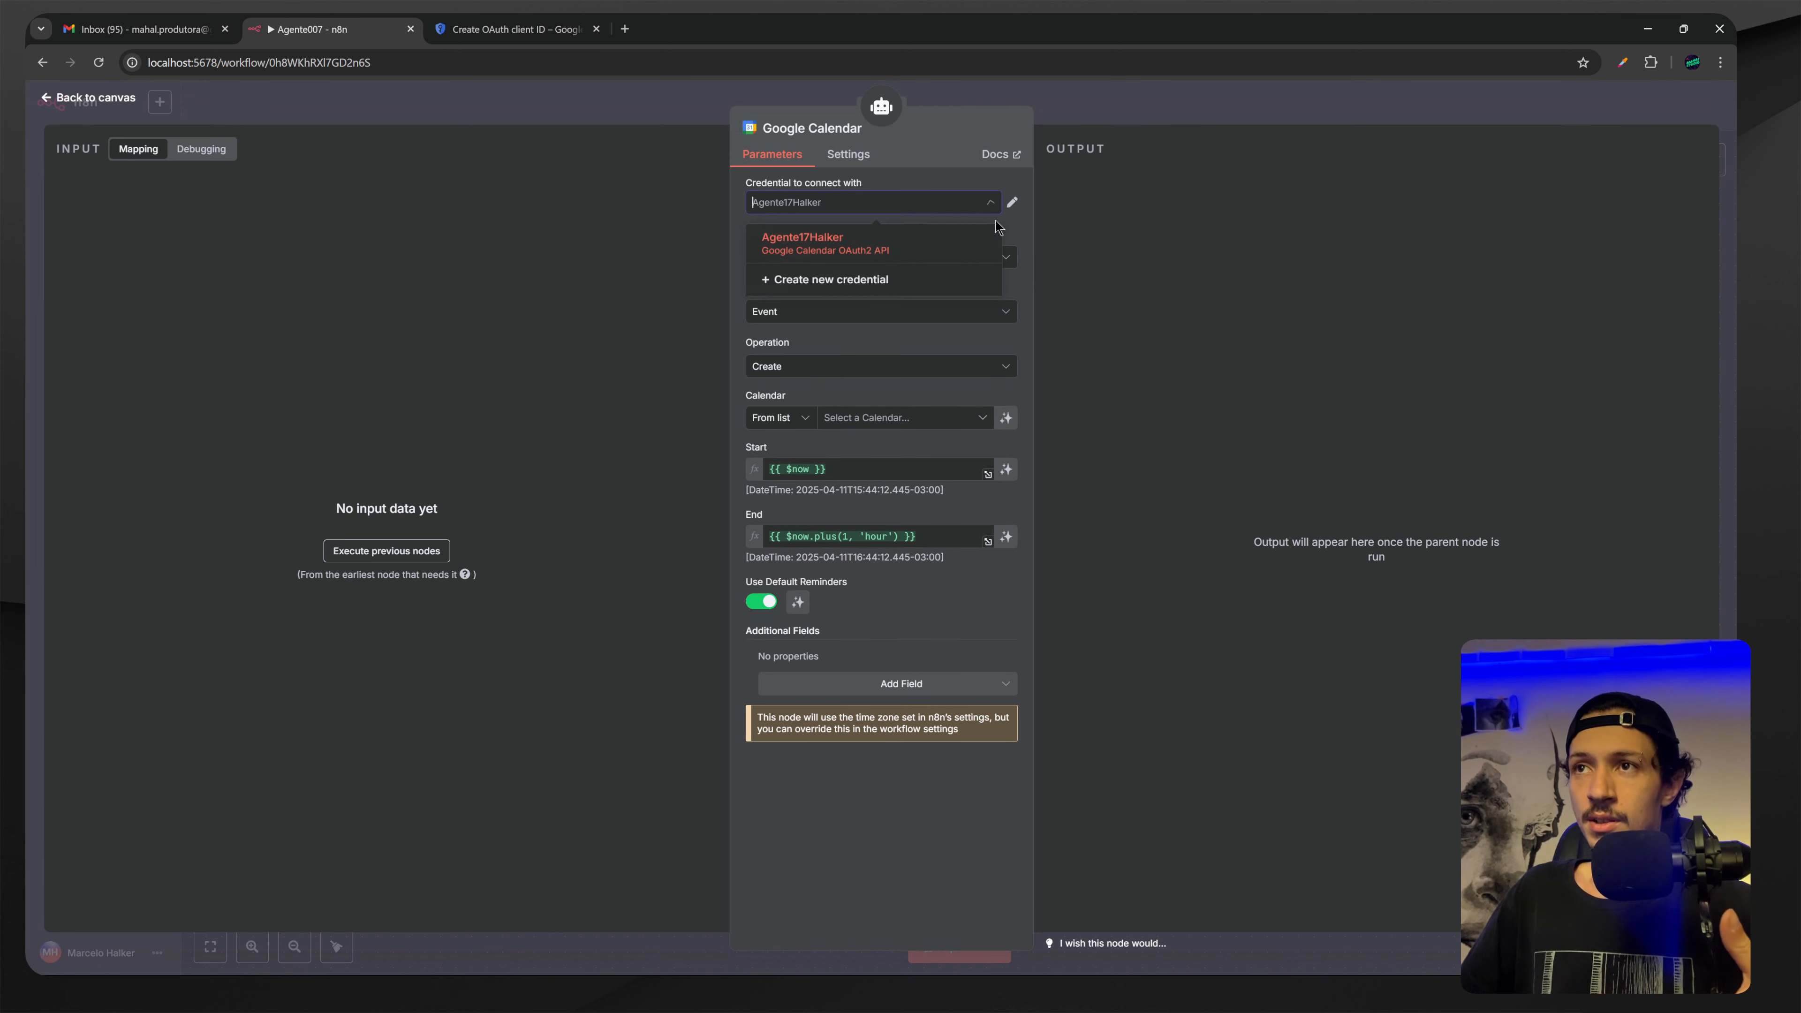
{"action": "left_click", "coordinate": [1013, 203]}
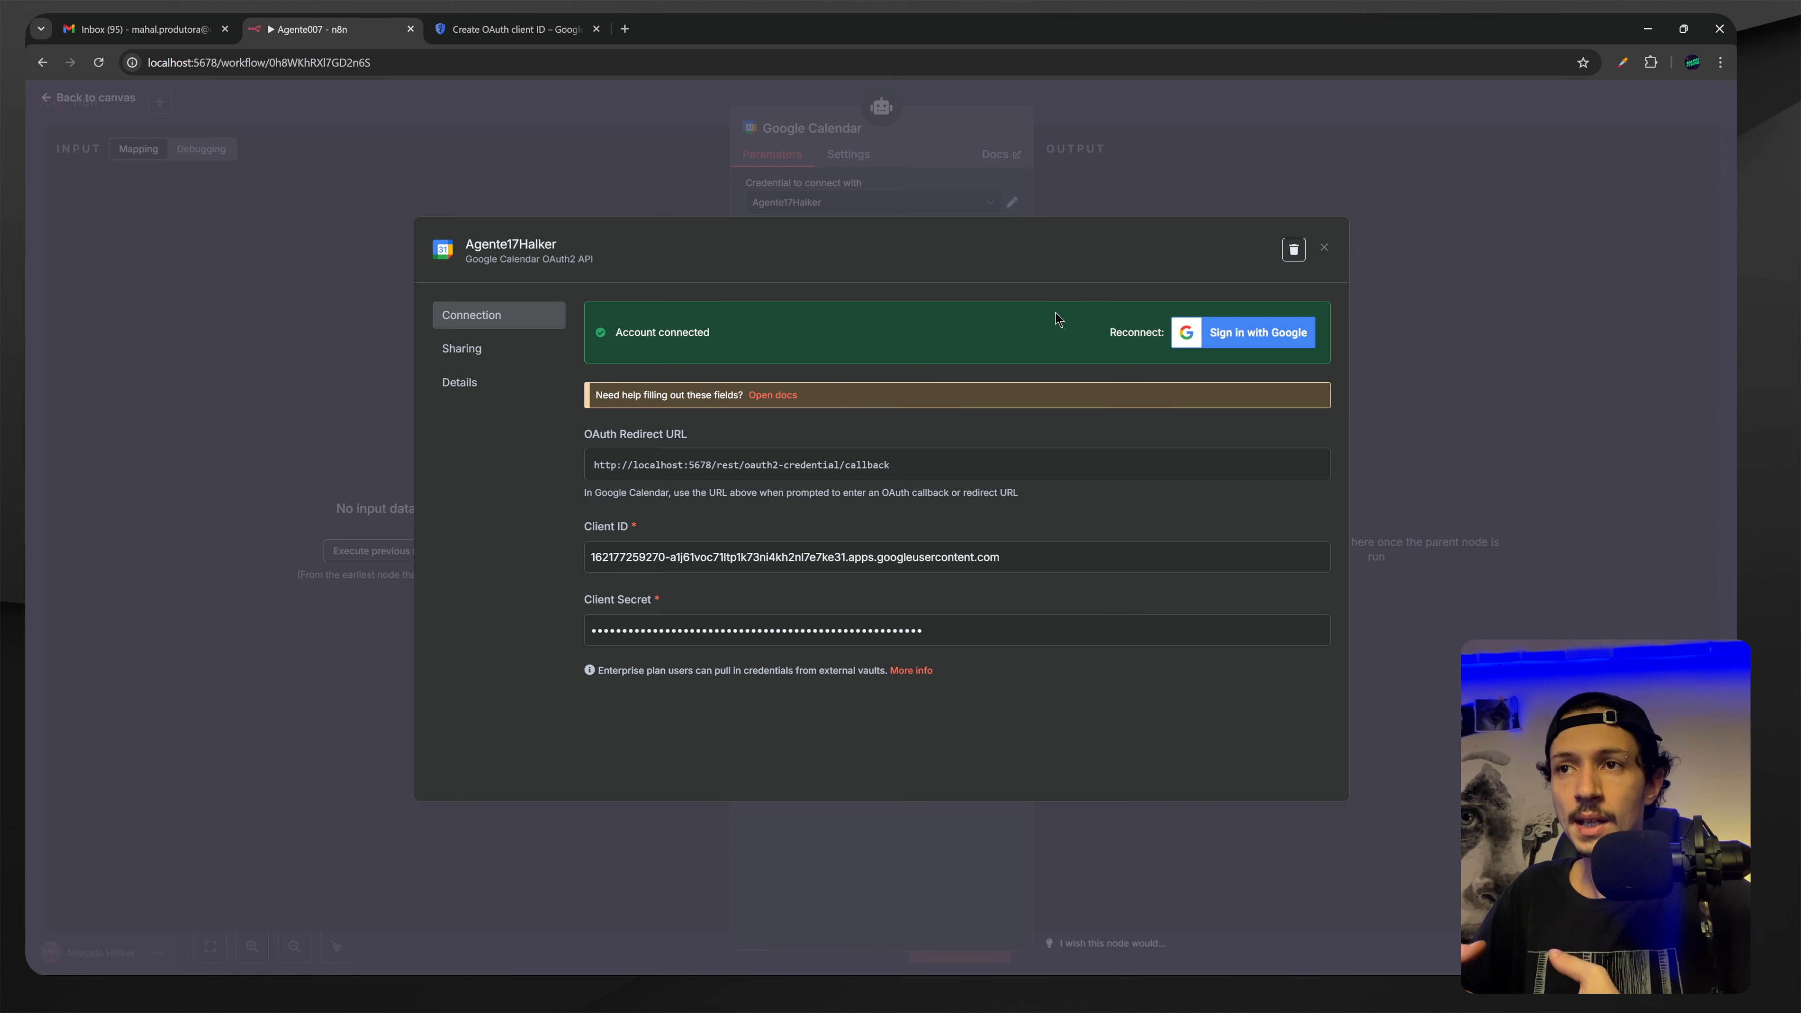
{"action": "left_click", "coordinate": [1293, 251]}
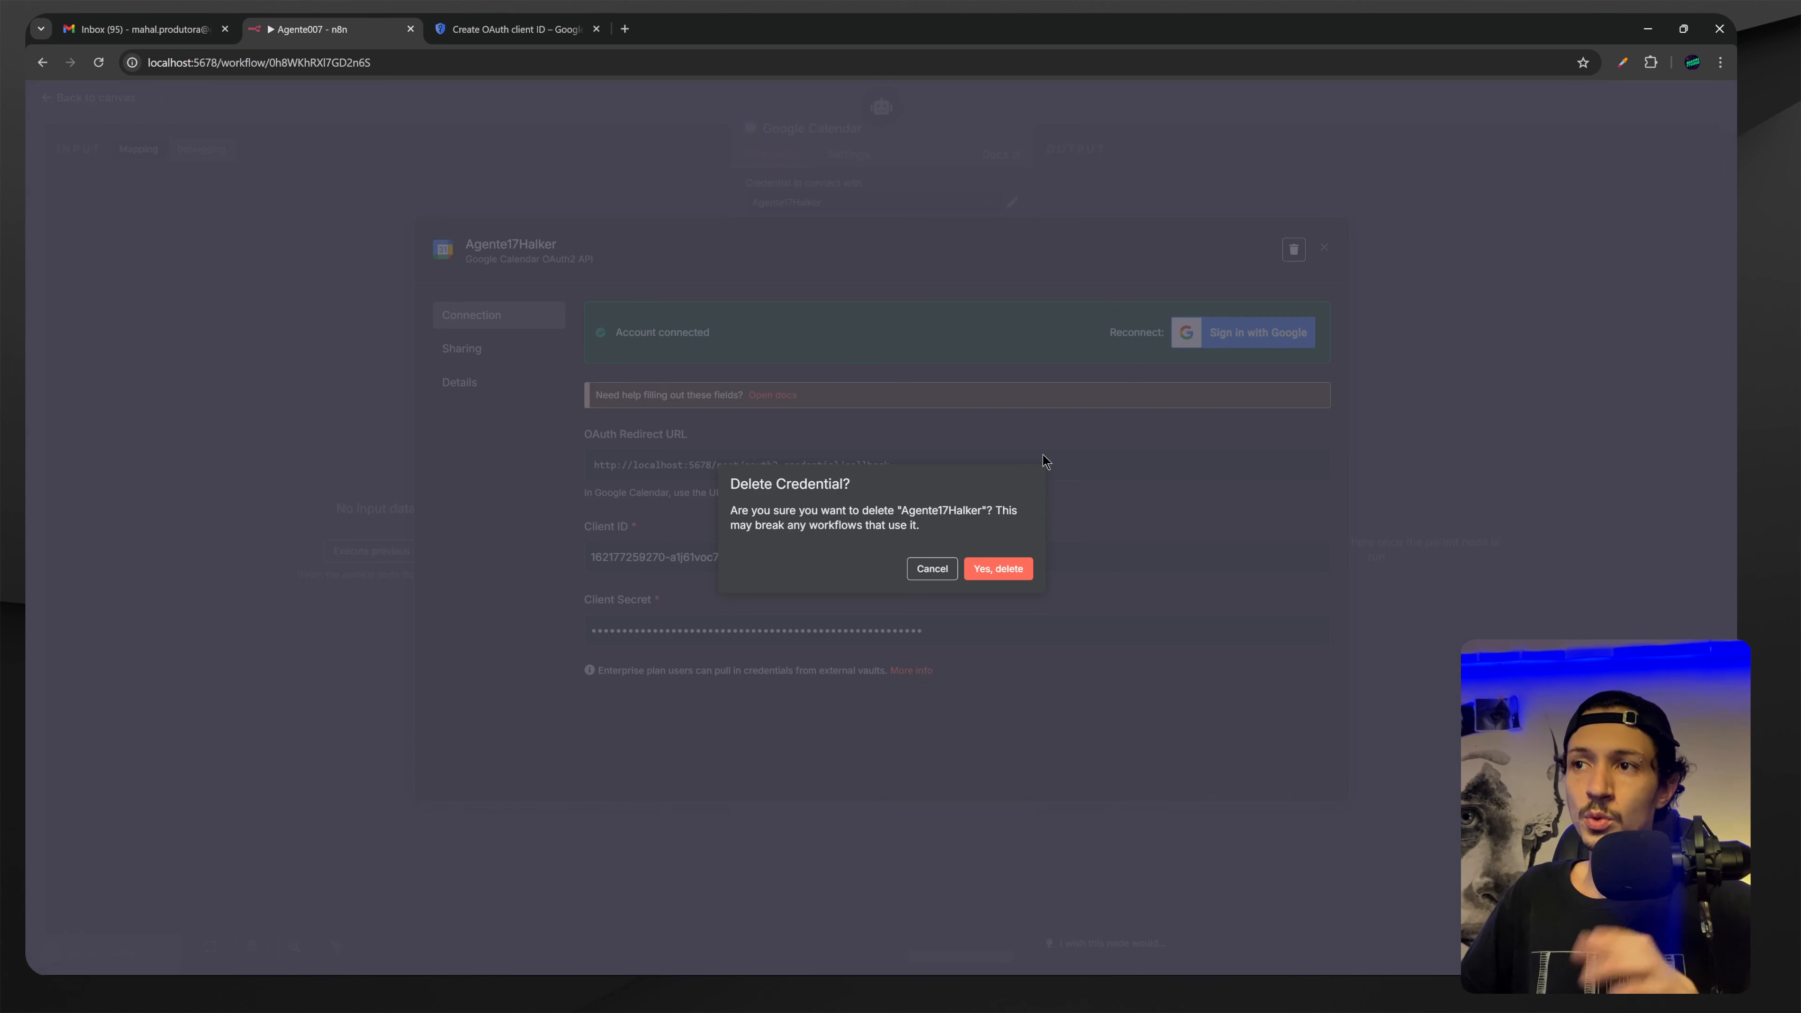
{"action": "left_click", "coordinate": [990, 571]}
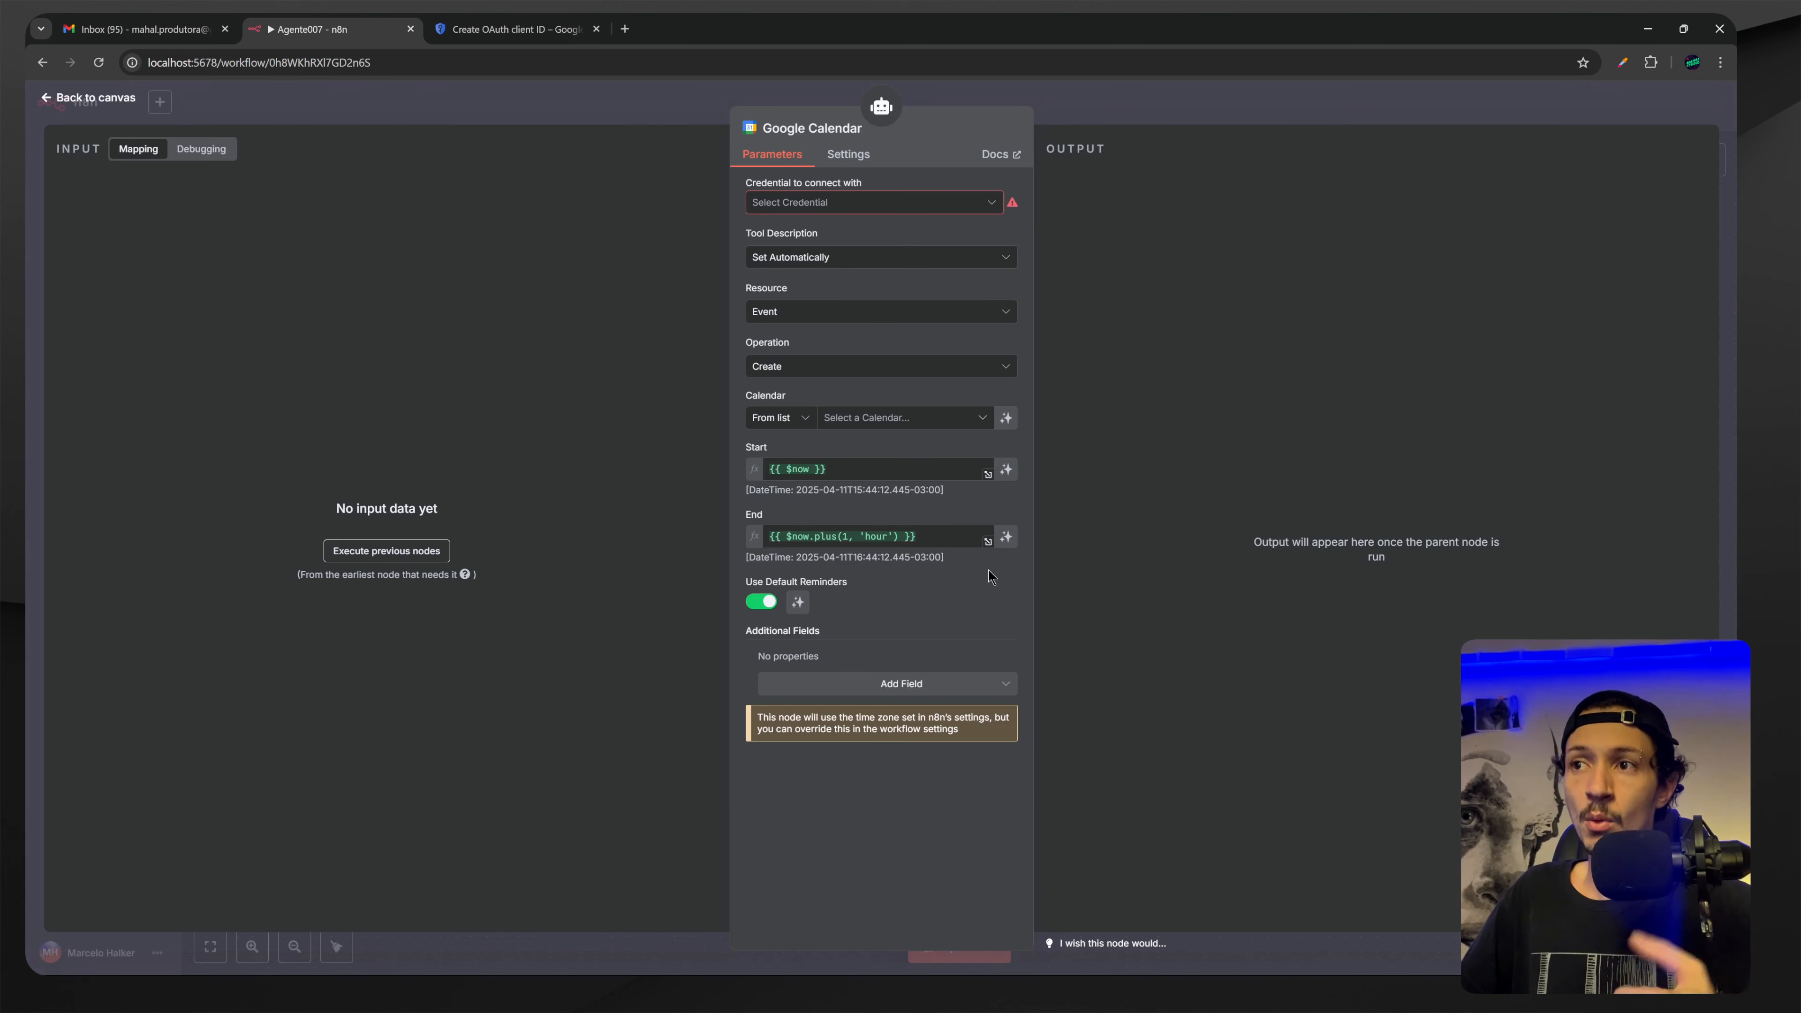
Start a new Google Calendar credential and paste the Google Cloud client ID into Client ID.
{"action": "left_click", "coordinate": [970, 206]}
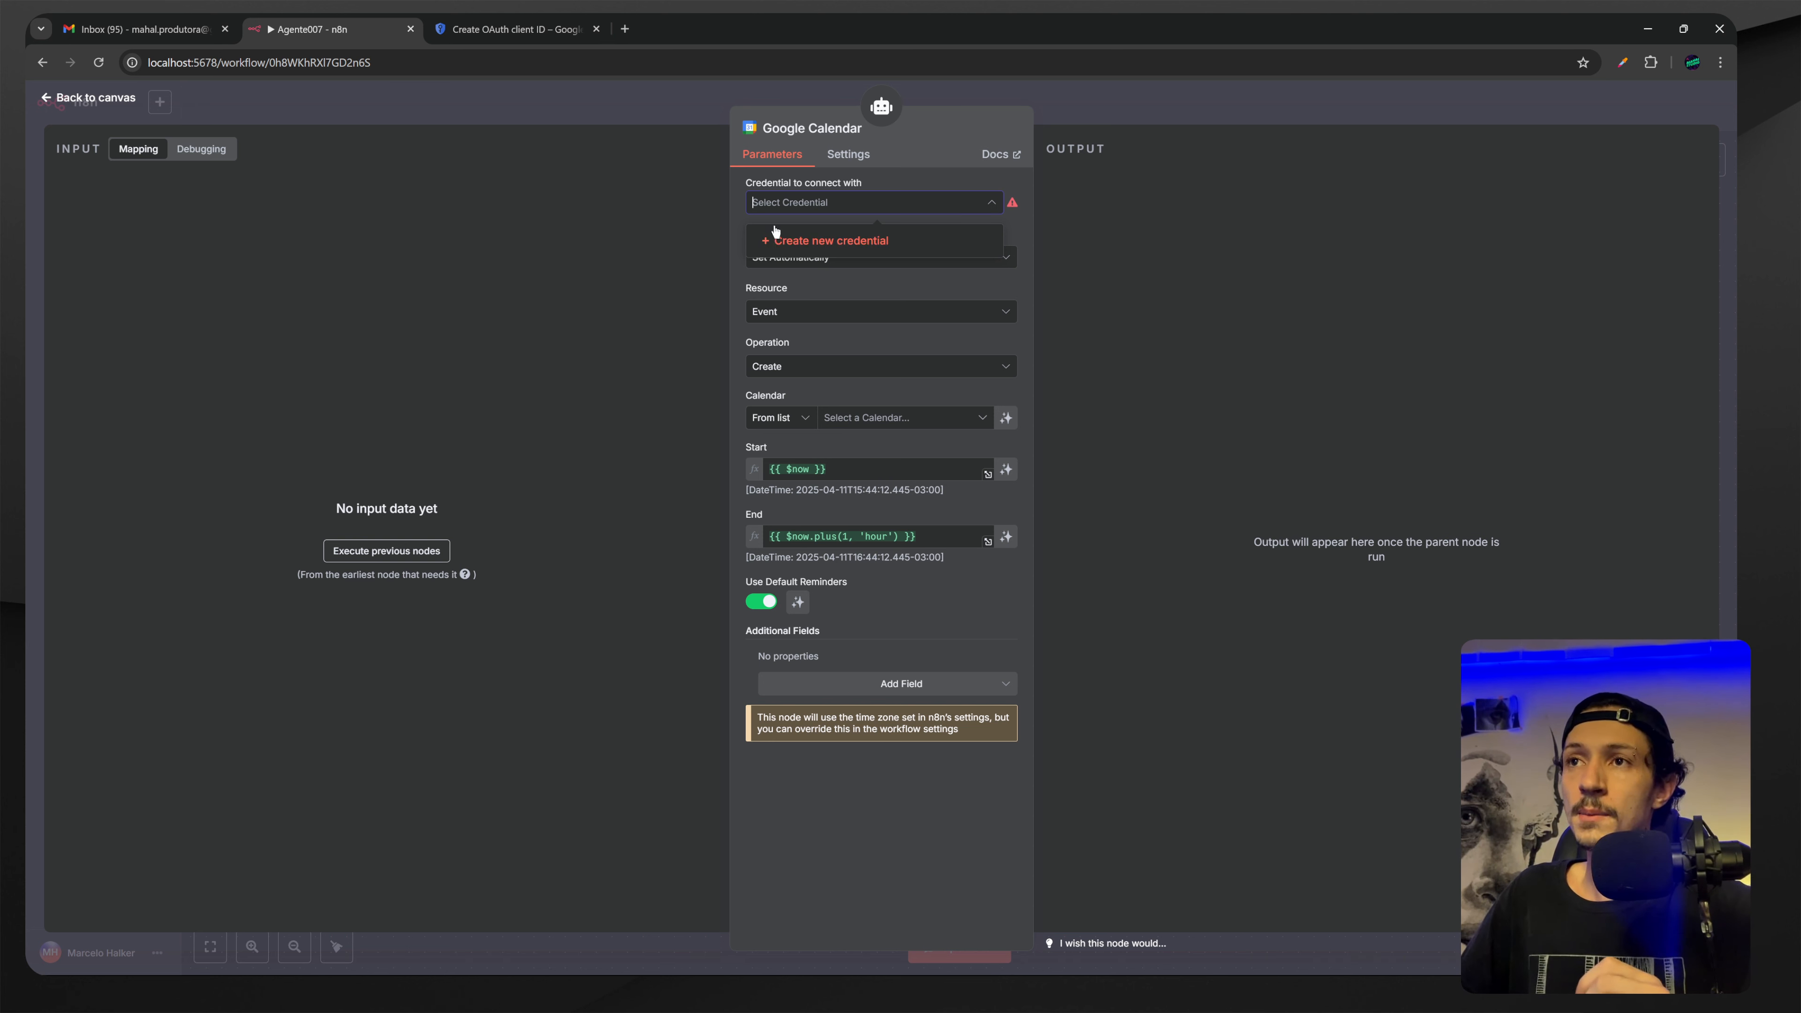
{"action": "left_click", "coordinate": [829, 242]}
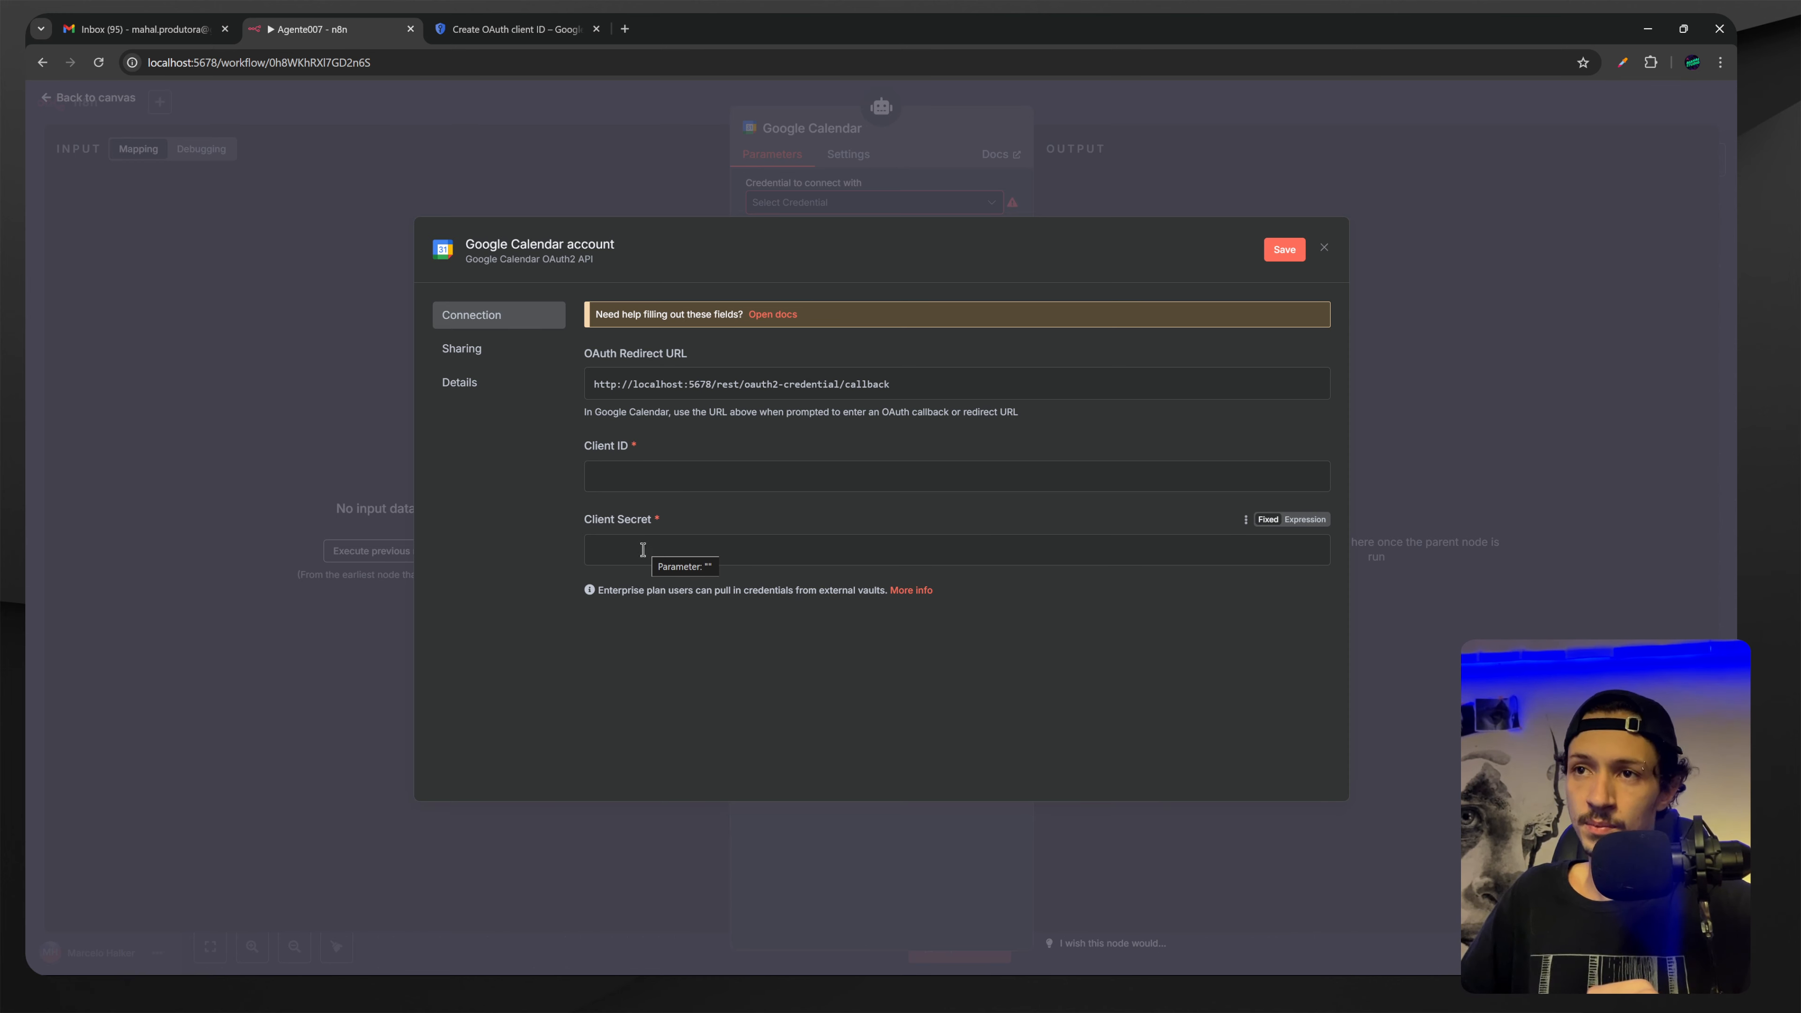
{"action": "left_click", "coordinate": [511, 32]}
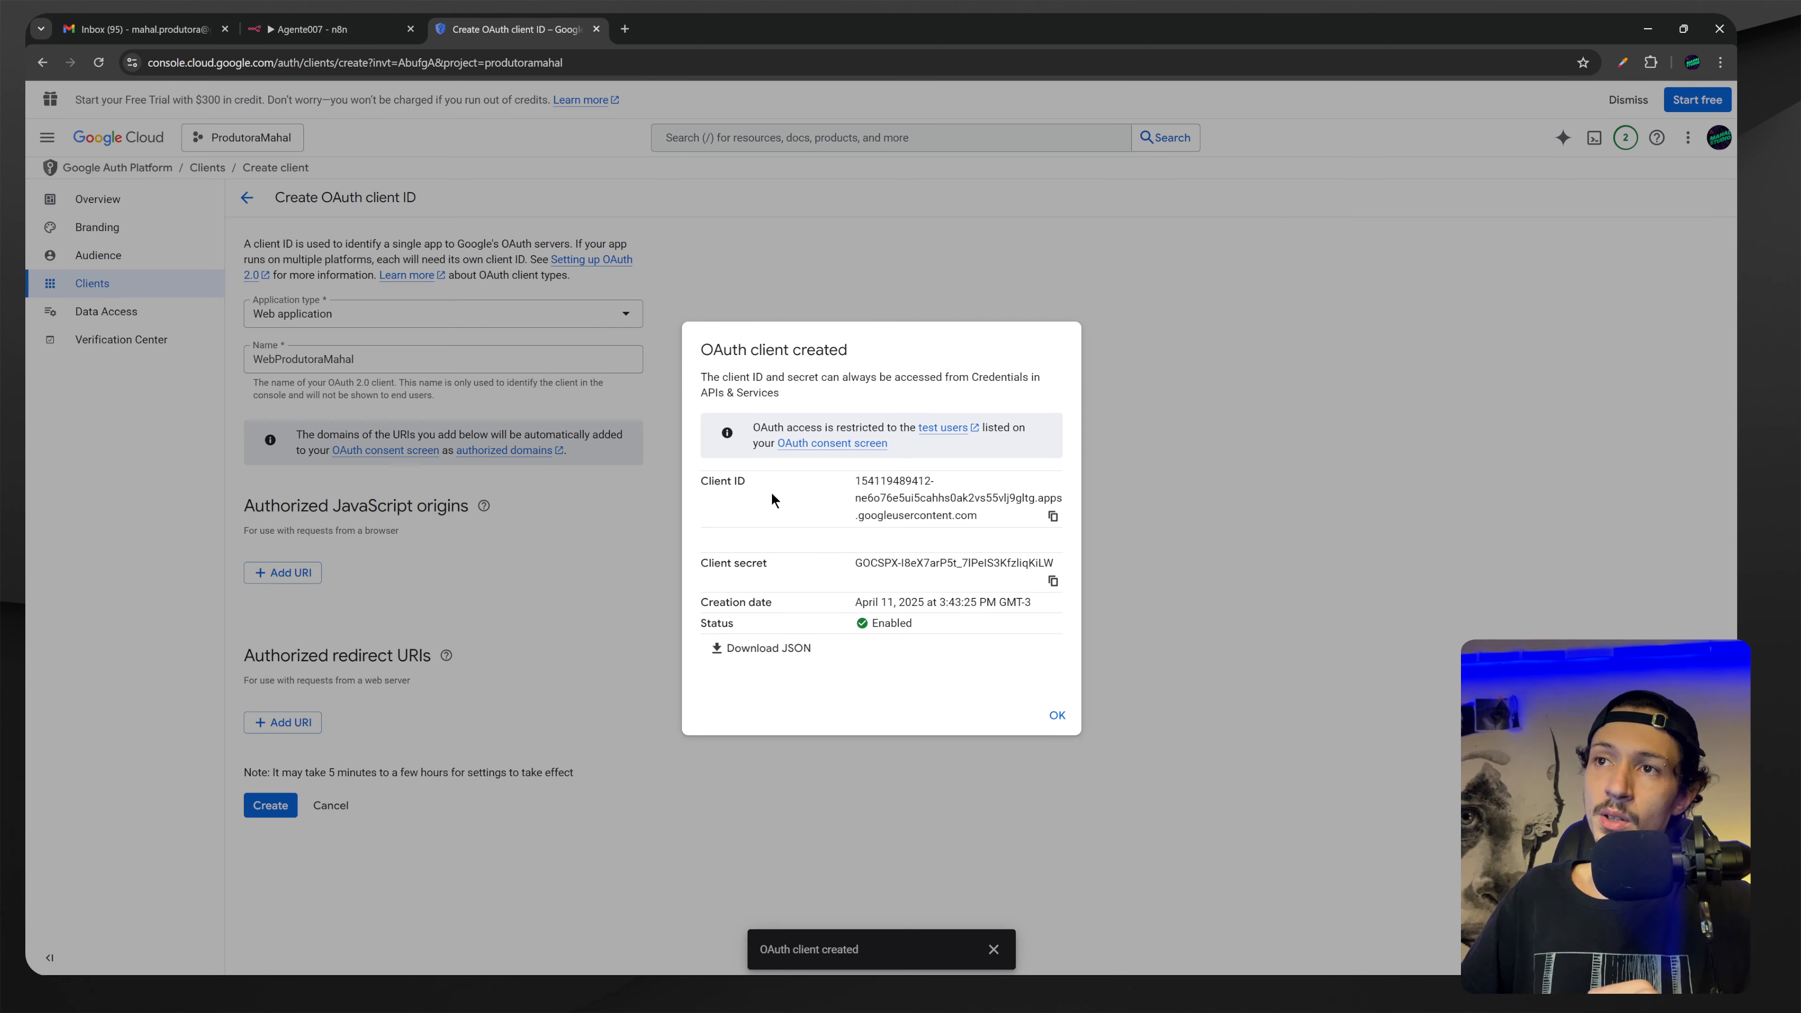
{"action": "left_click", "coordinate": [1053, 516]}
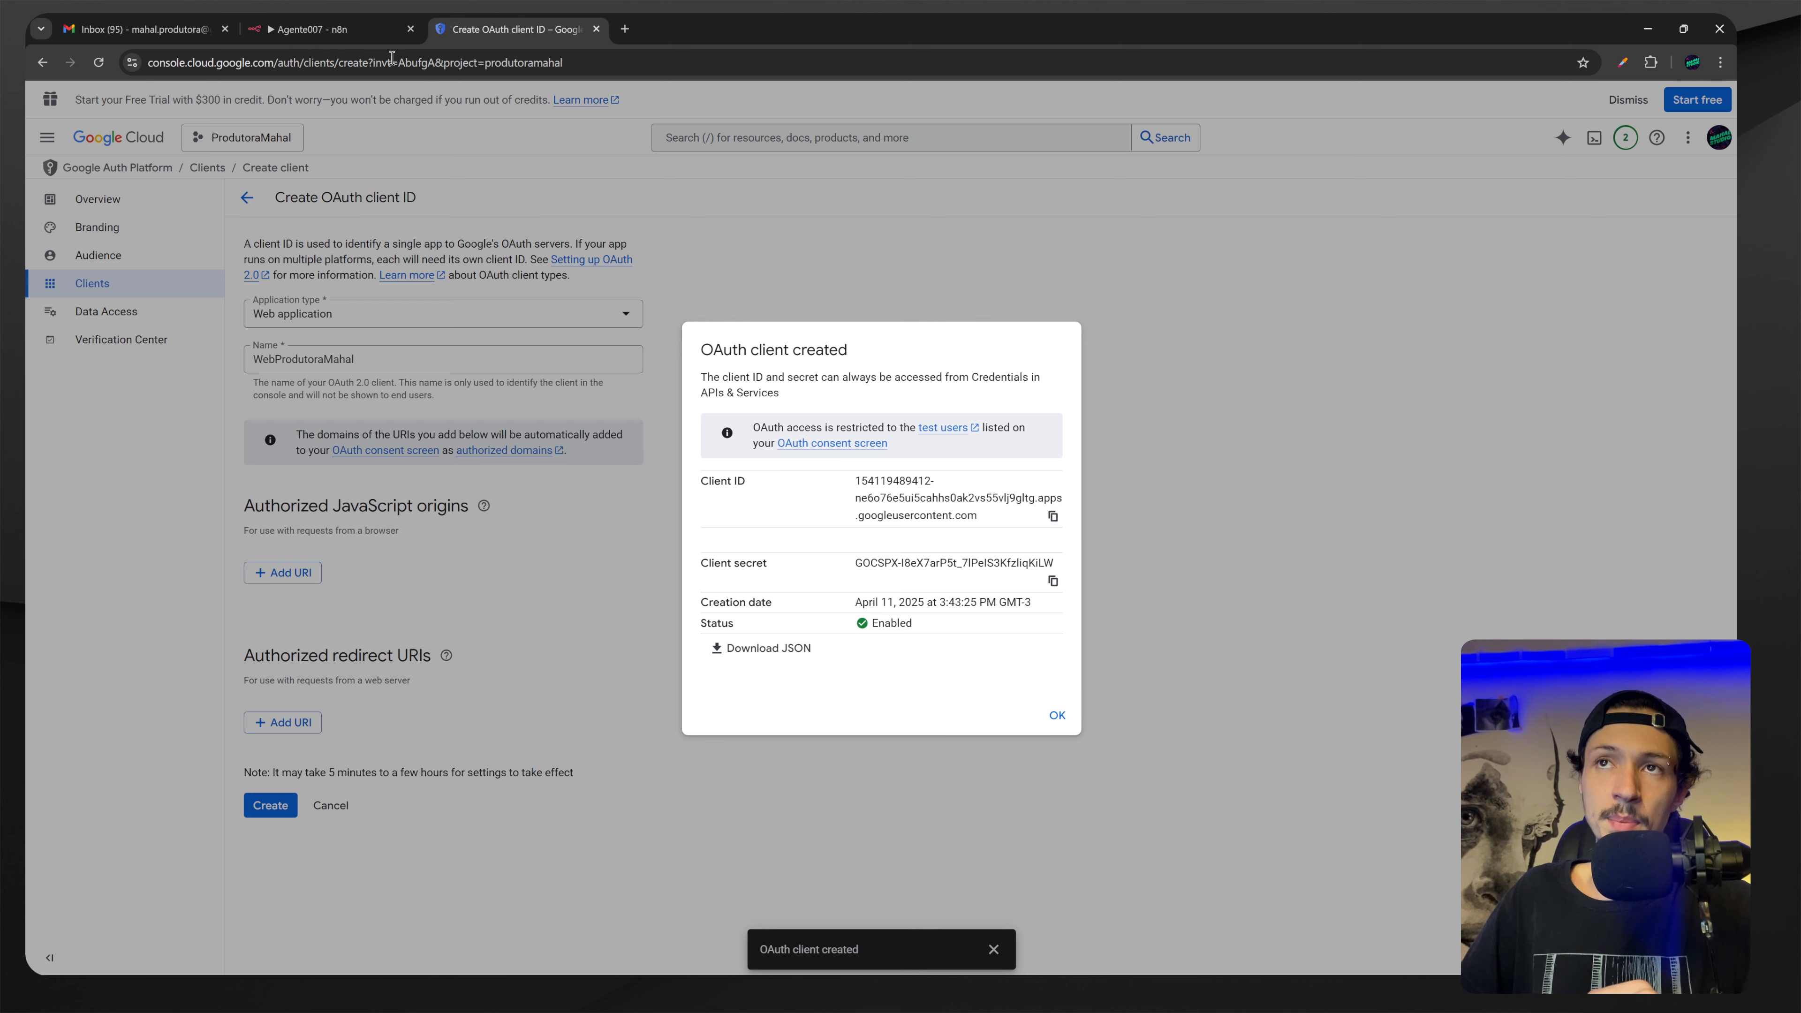
{"action": "left_click", "coordinate": [337, 32]}
{"action": "left_click", "coordinate": [667, 475]}
{"action": "key", "text": "ctrl+v"}
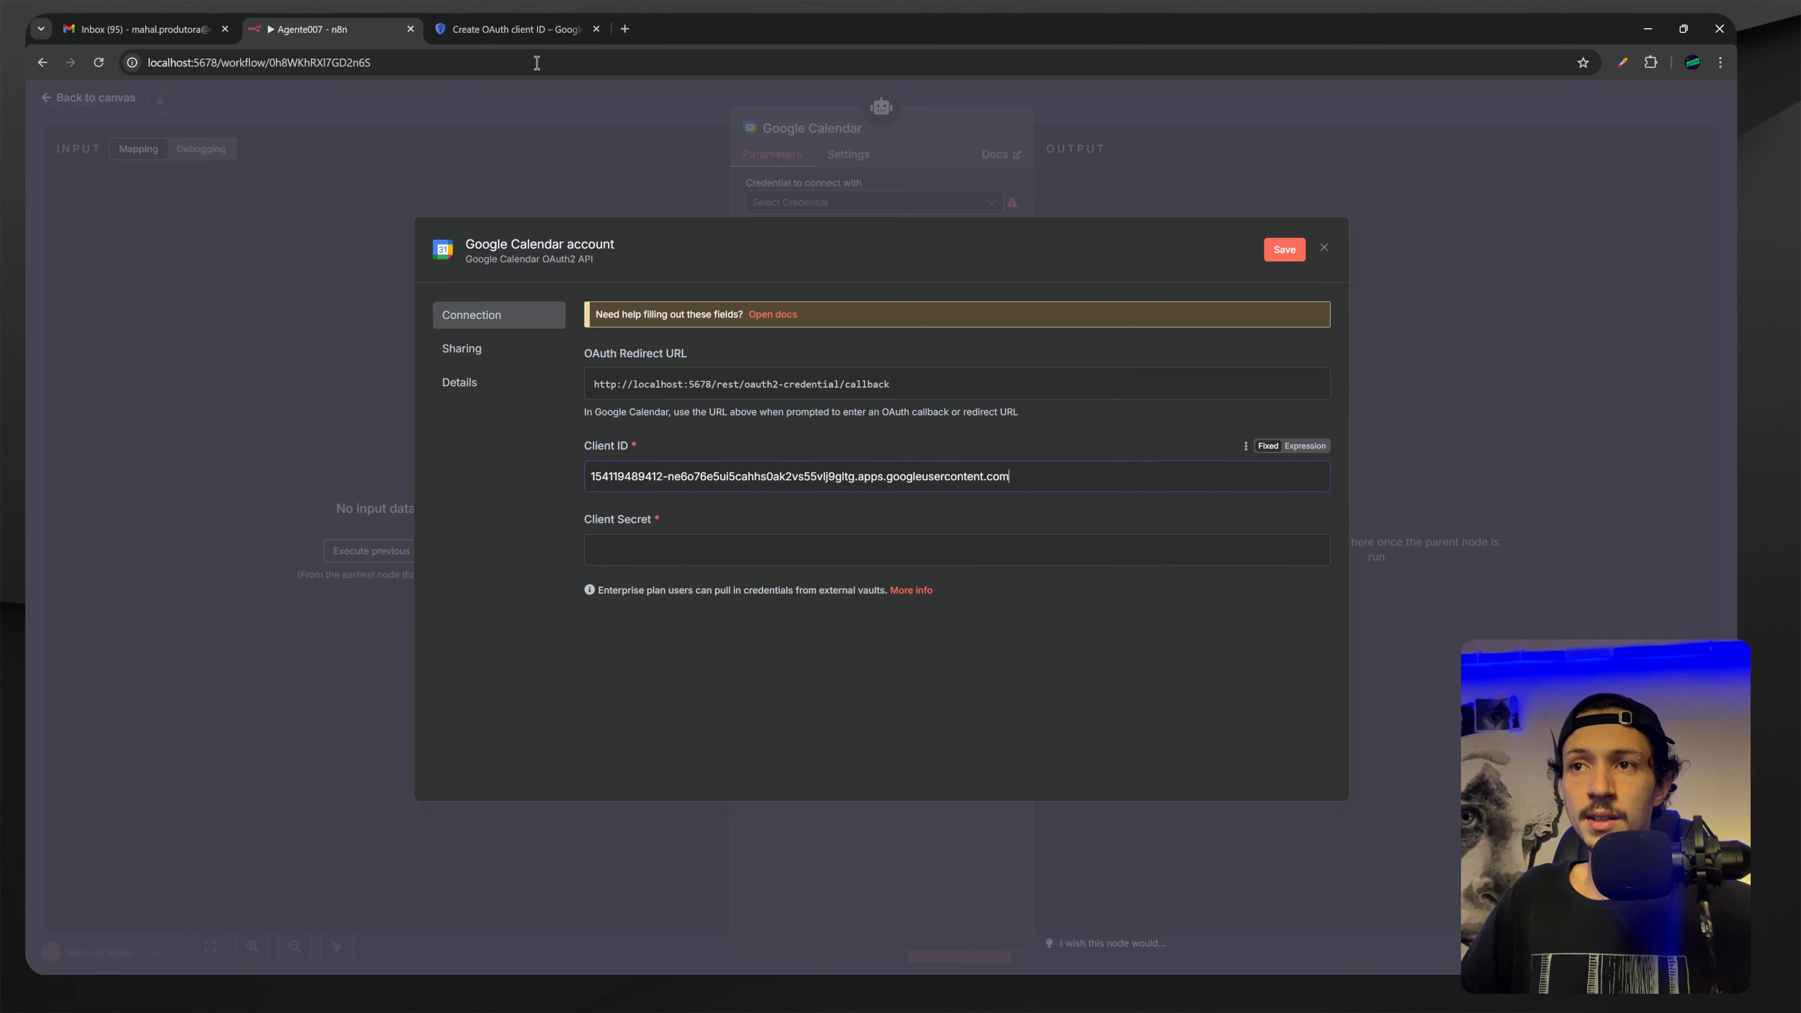
Paste the client secret into Client Secret and close the client-created dialog.
{"action": "left_click", "coordinate": [507, 21]}
{"action": "left_click", "coordinate": [1053, 581]}
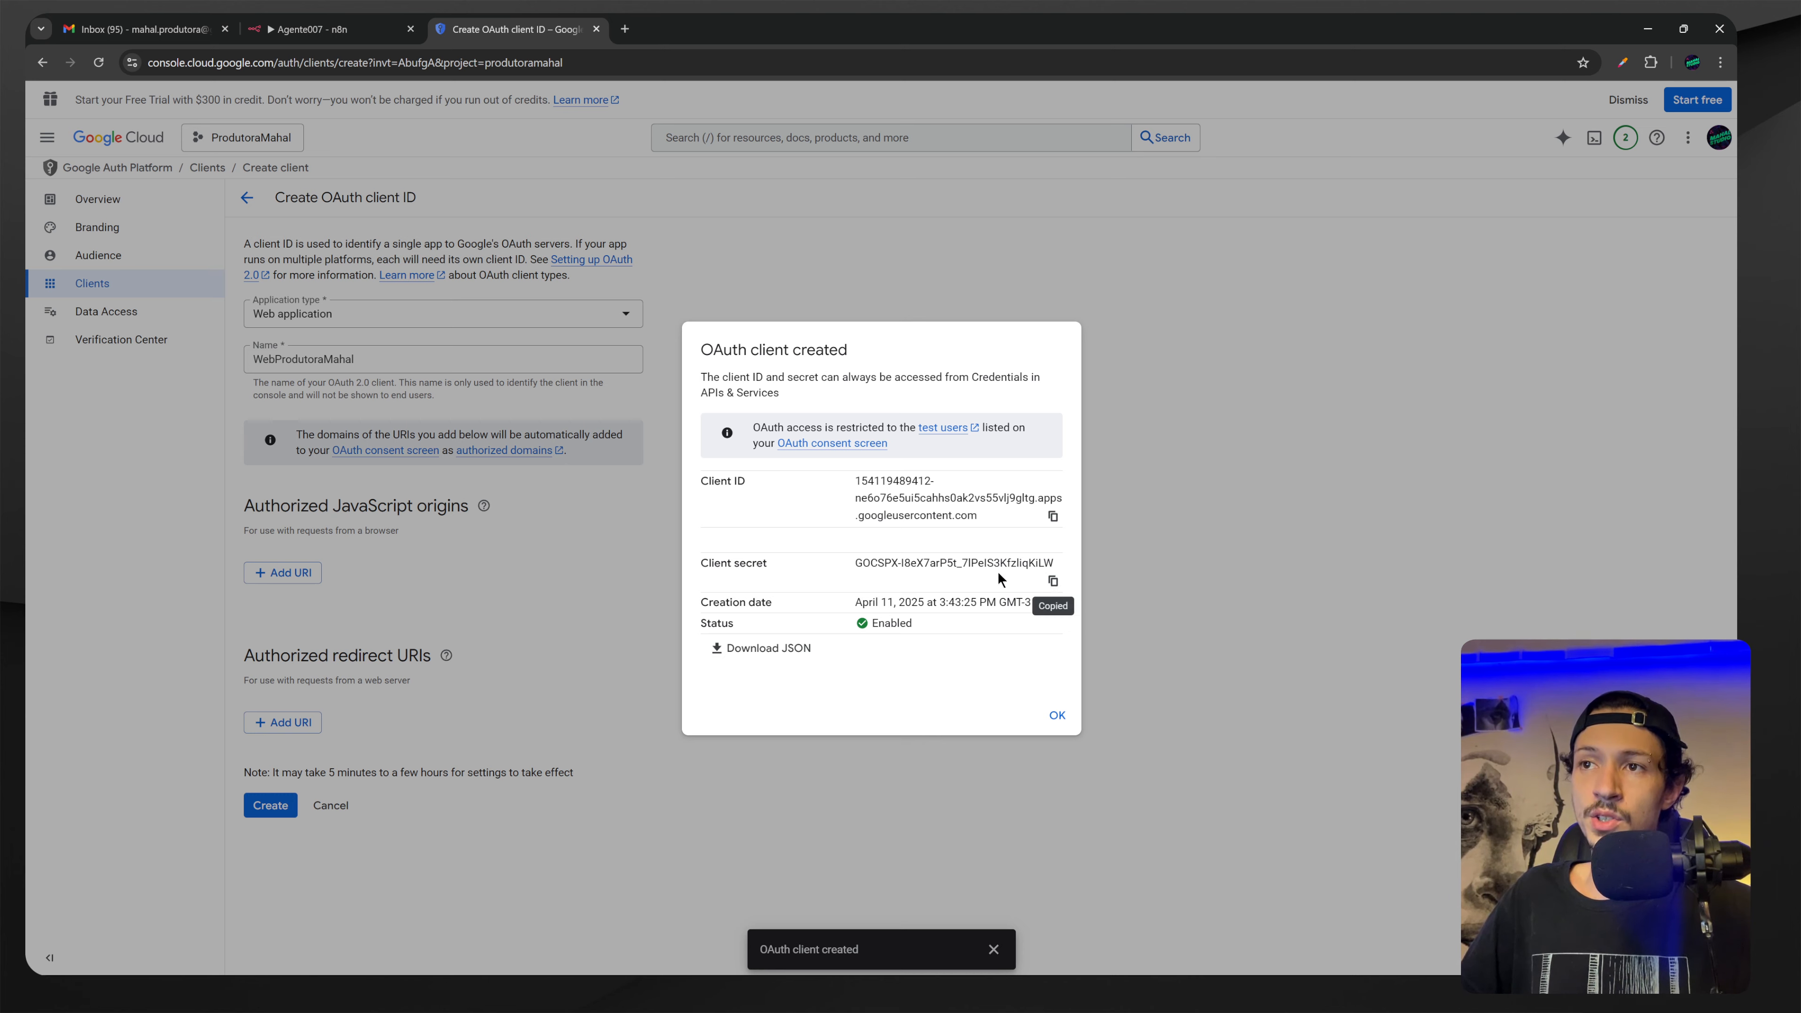
{"action": "left_click", "coordinate": [340, 29]}
{"action": "left_click", "coordinate": [653, 553]}
{"action": "key", "text": "ctrl+v"}
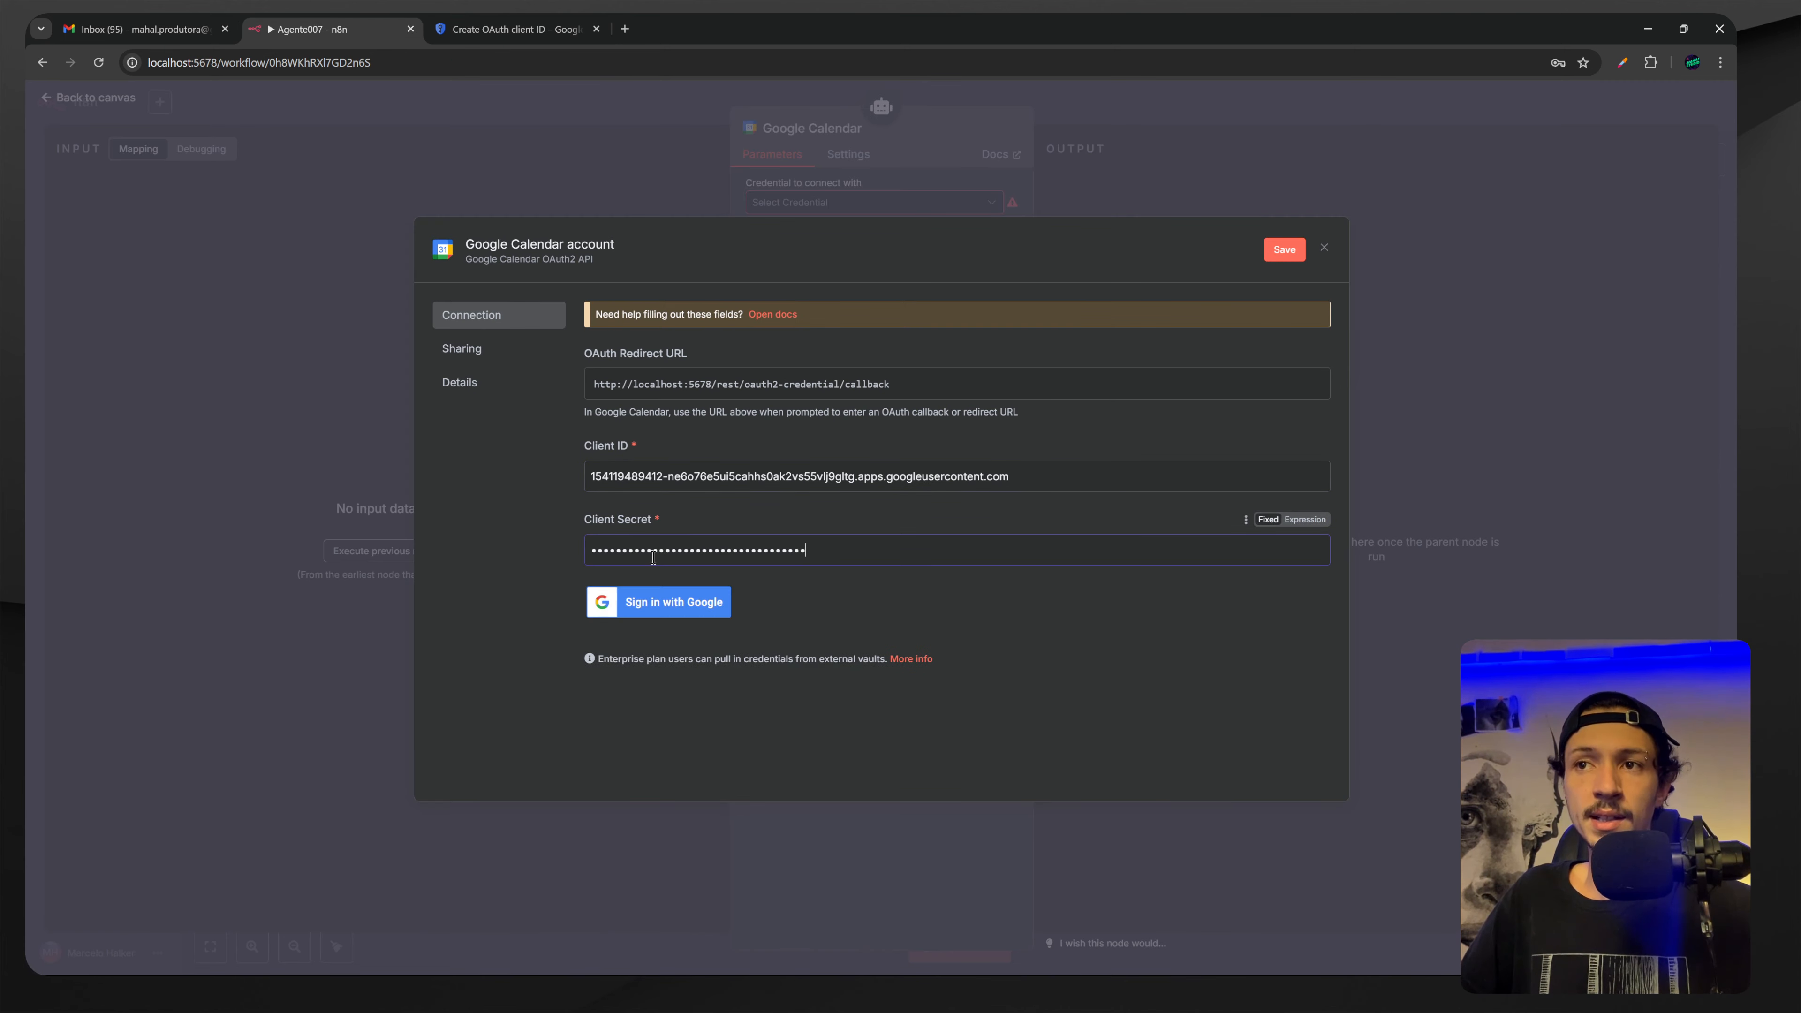
{"action": "left_click", "coordinate": [507, 29]}
{"action": "left_click", "coordinate": [1058, 714]}
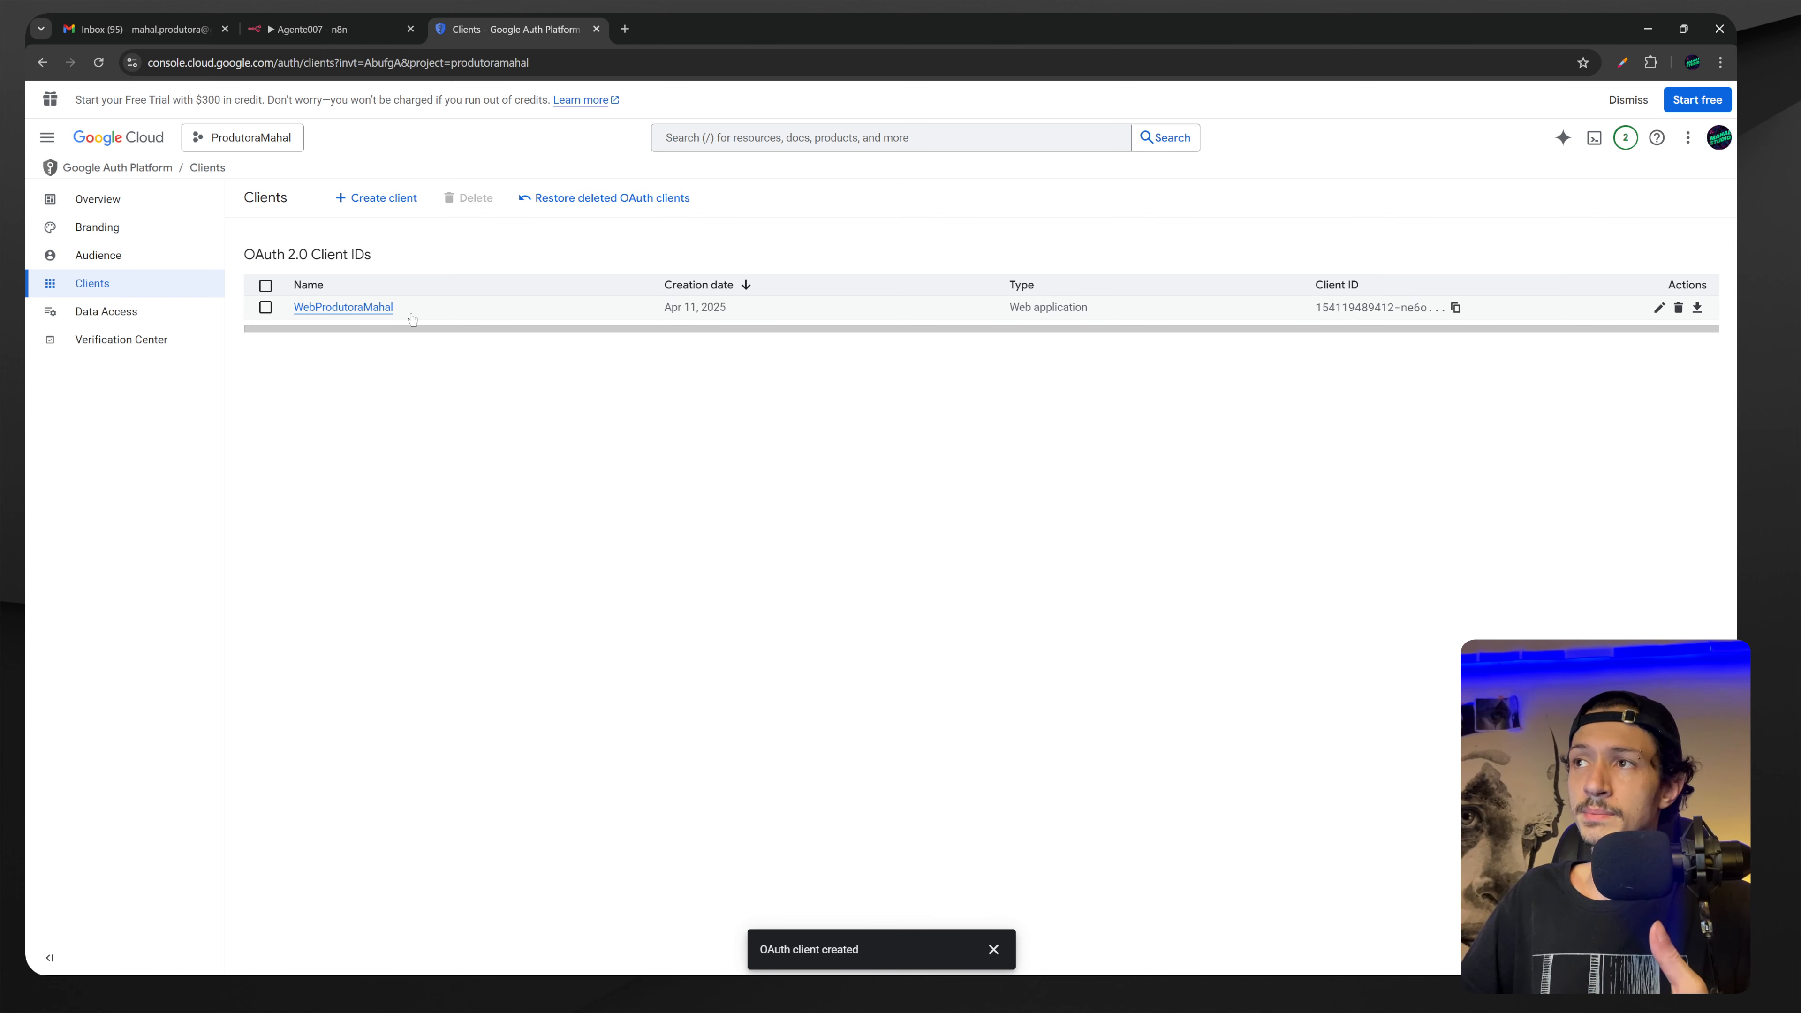
Publish the OAuth app to production from the Audience settings and confirm.
{"action": "left_click", "coordinate": [110, 256]}
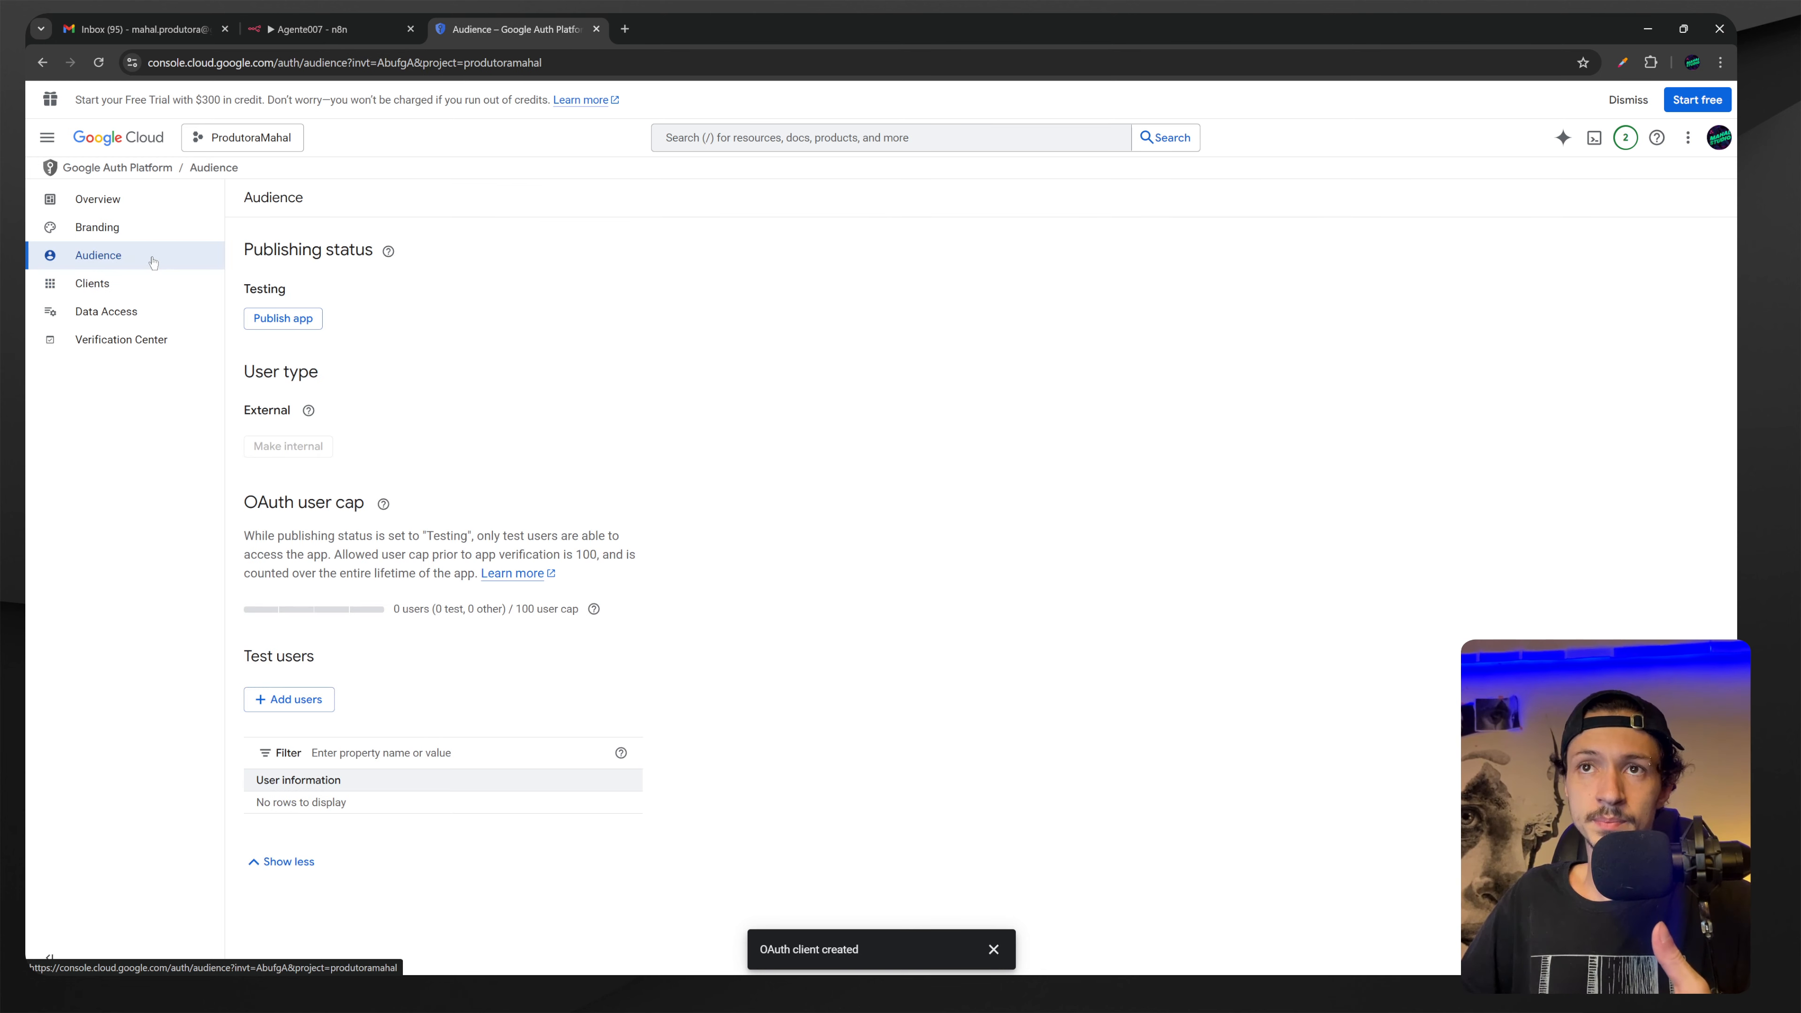
{"action": "left_click", "coordinate": [293, 321]}
{"action": "left_click", "coordinate": [1064, 601]}
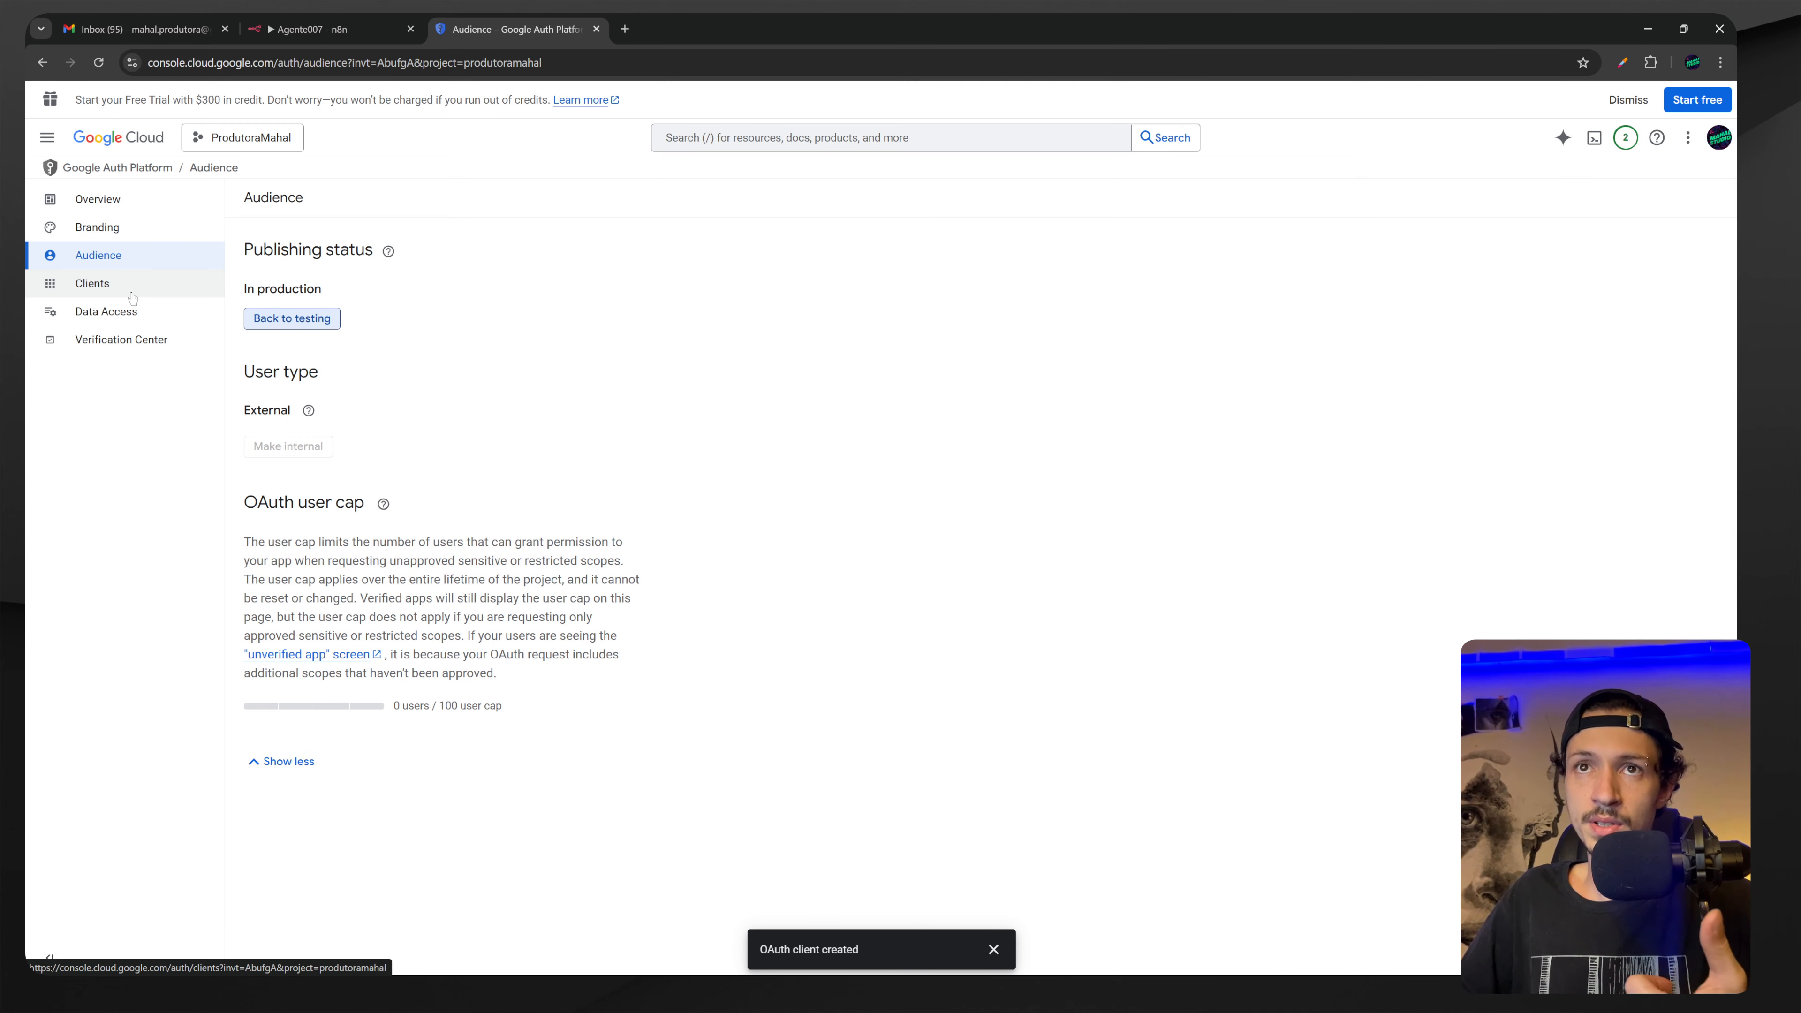
Retry Google sign-in from the n8n credential, which fails with Error 400: redirect_uri_mismatch.
{"action": "left_click", "coordinate": [131, 294]}
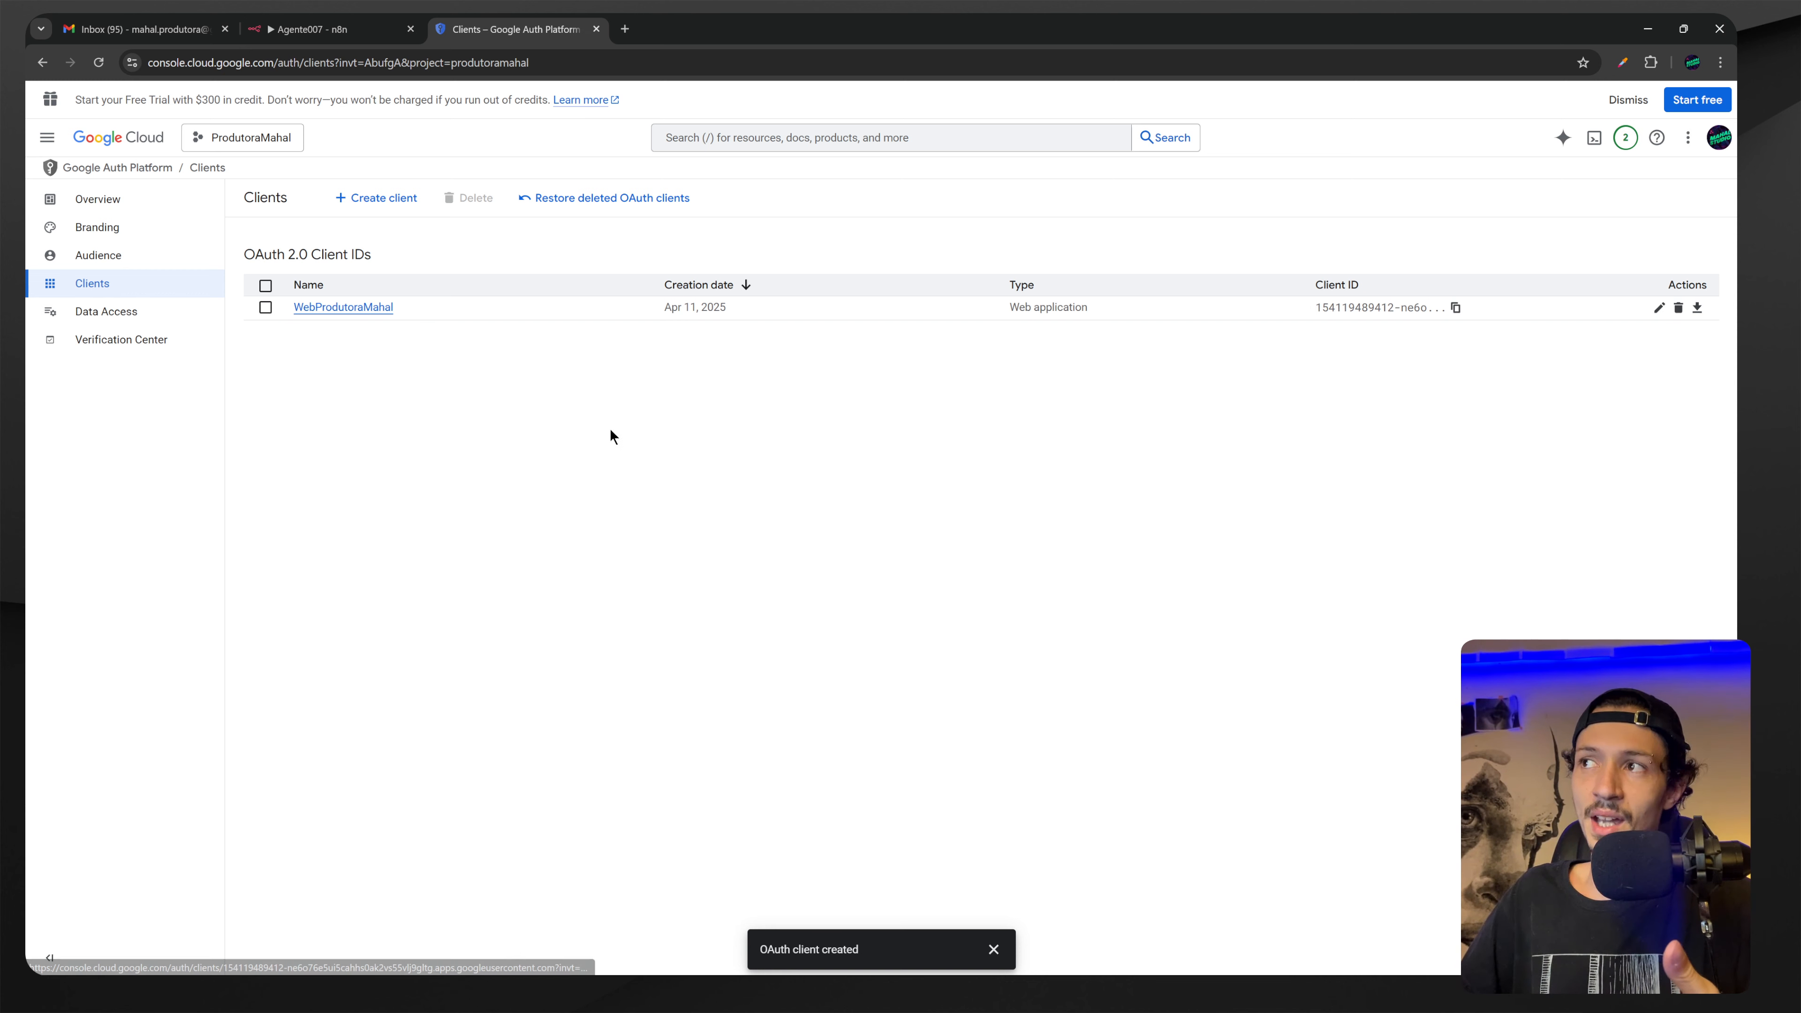
{"action": "left_click", "coordinate": [157, 262]}
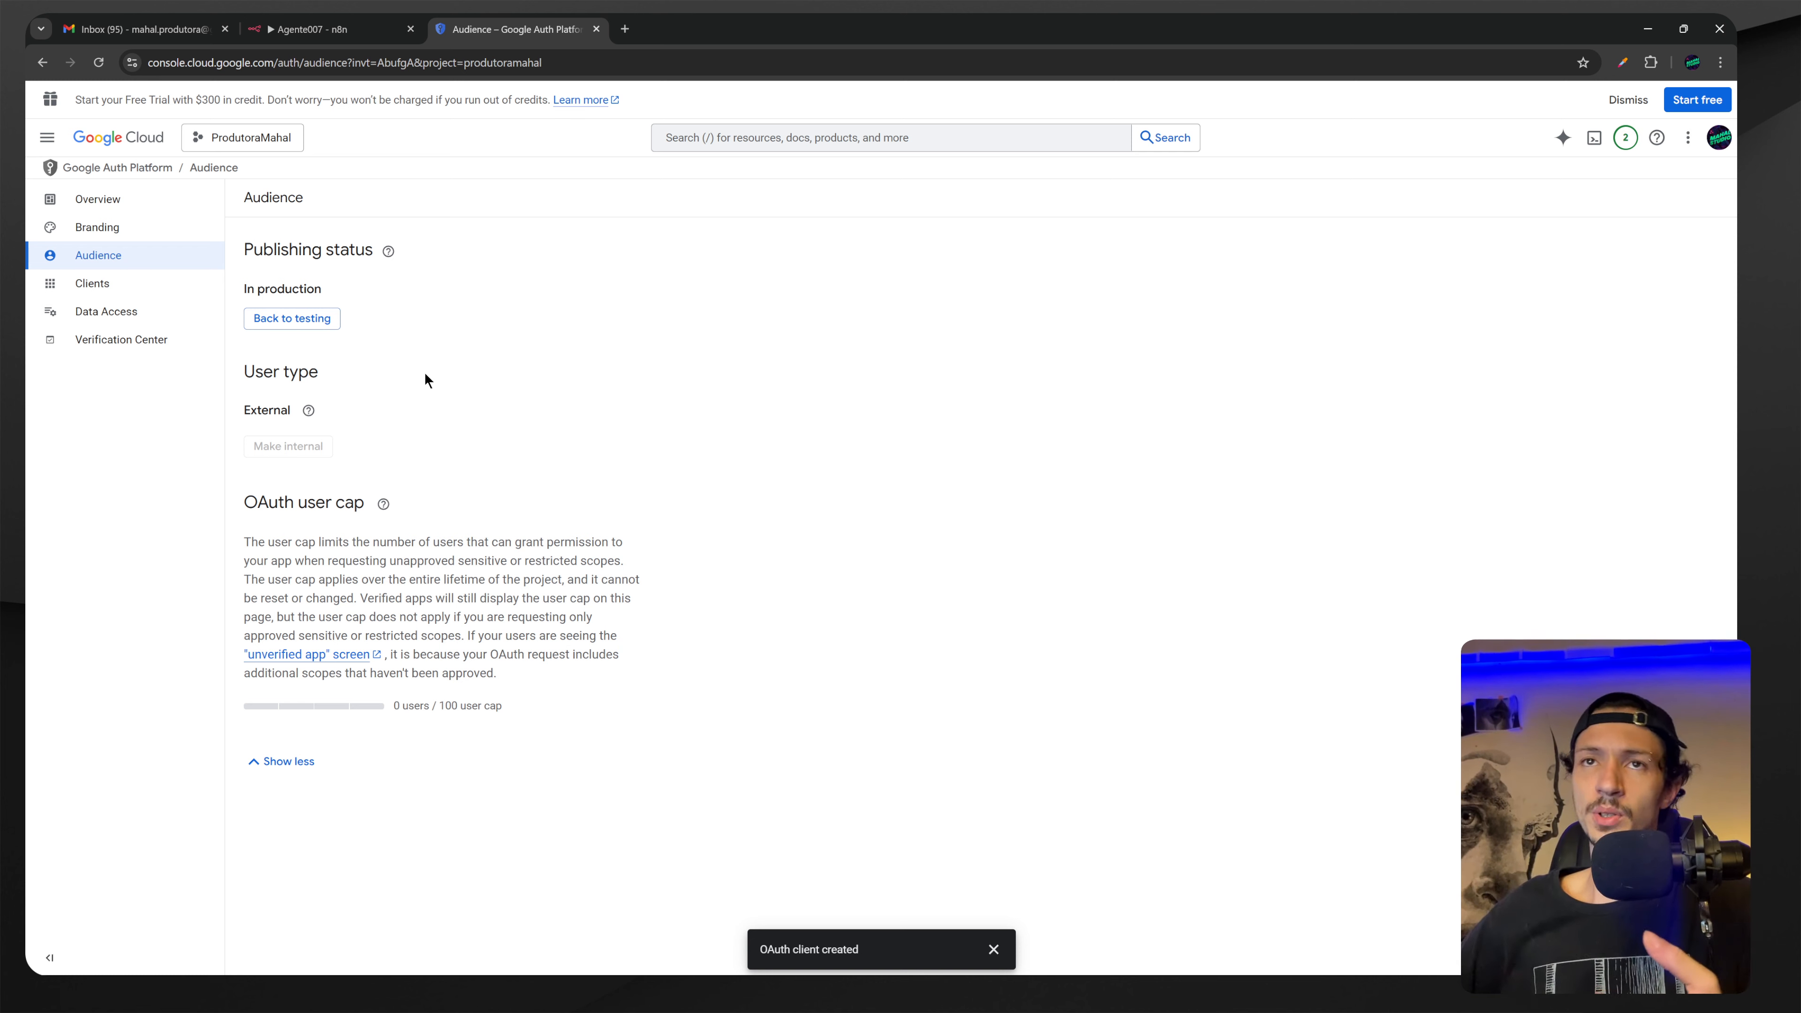
{"action": "left_click", "coordinate": [312, 29]}
{"action": "left_click", "coordinate": [658, 603]}
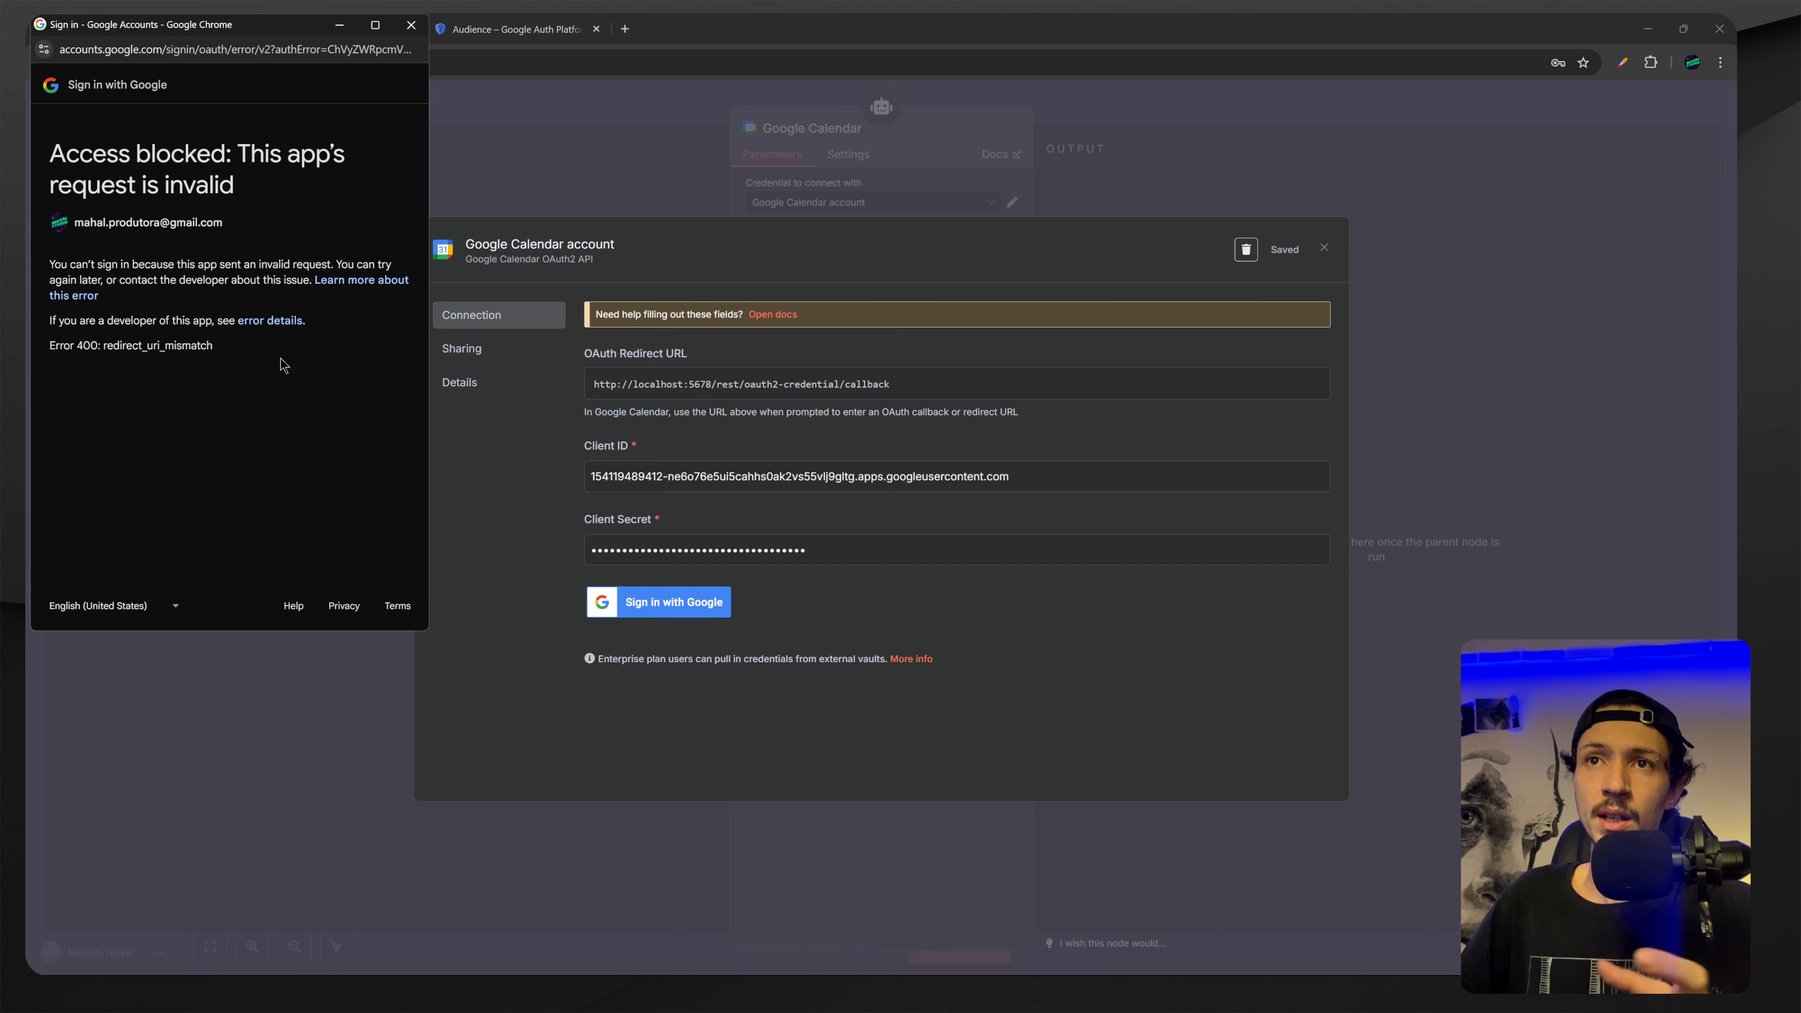
Copy n8n's OAuth redirect URL and move the Google Cloud app back to testing.
{"action": "left_click", "coordinate": [750, 437]}
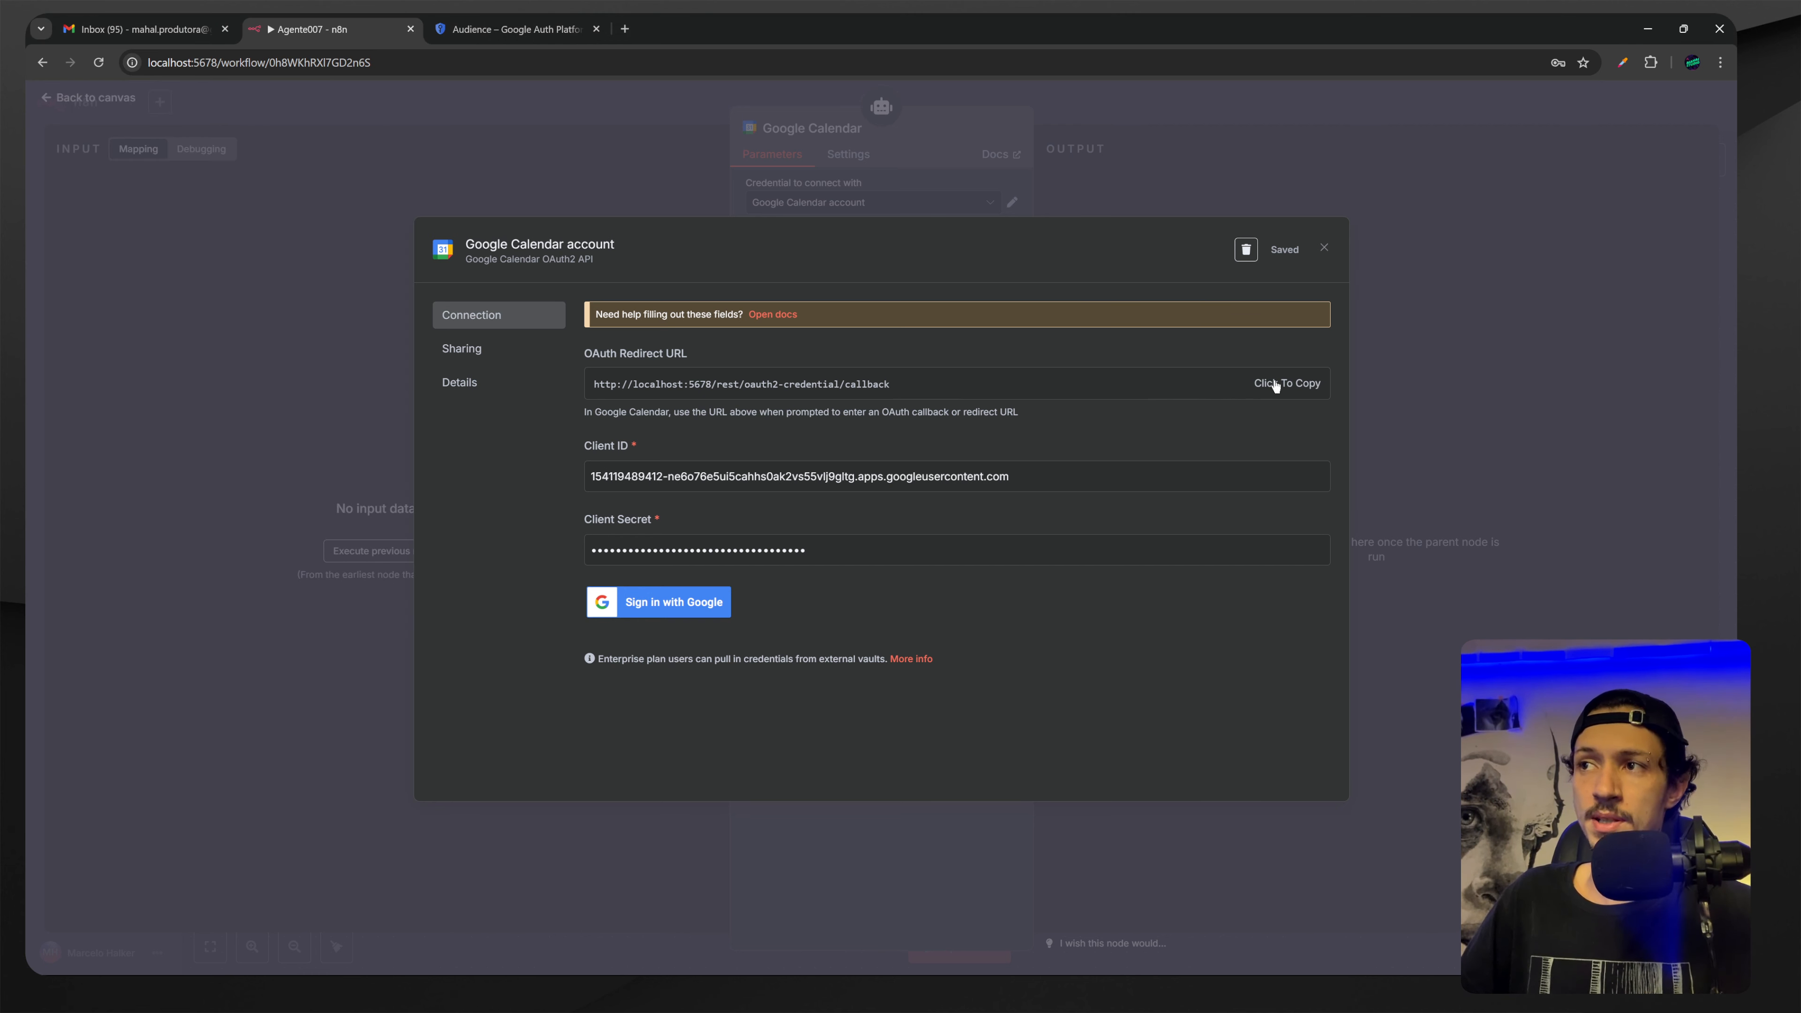
{"action": "left_click", "coordinate": [511, 29]}
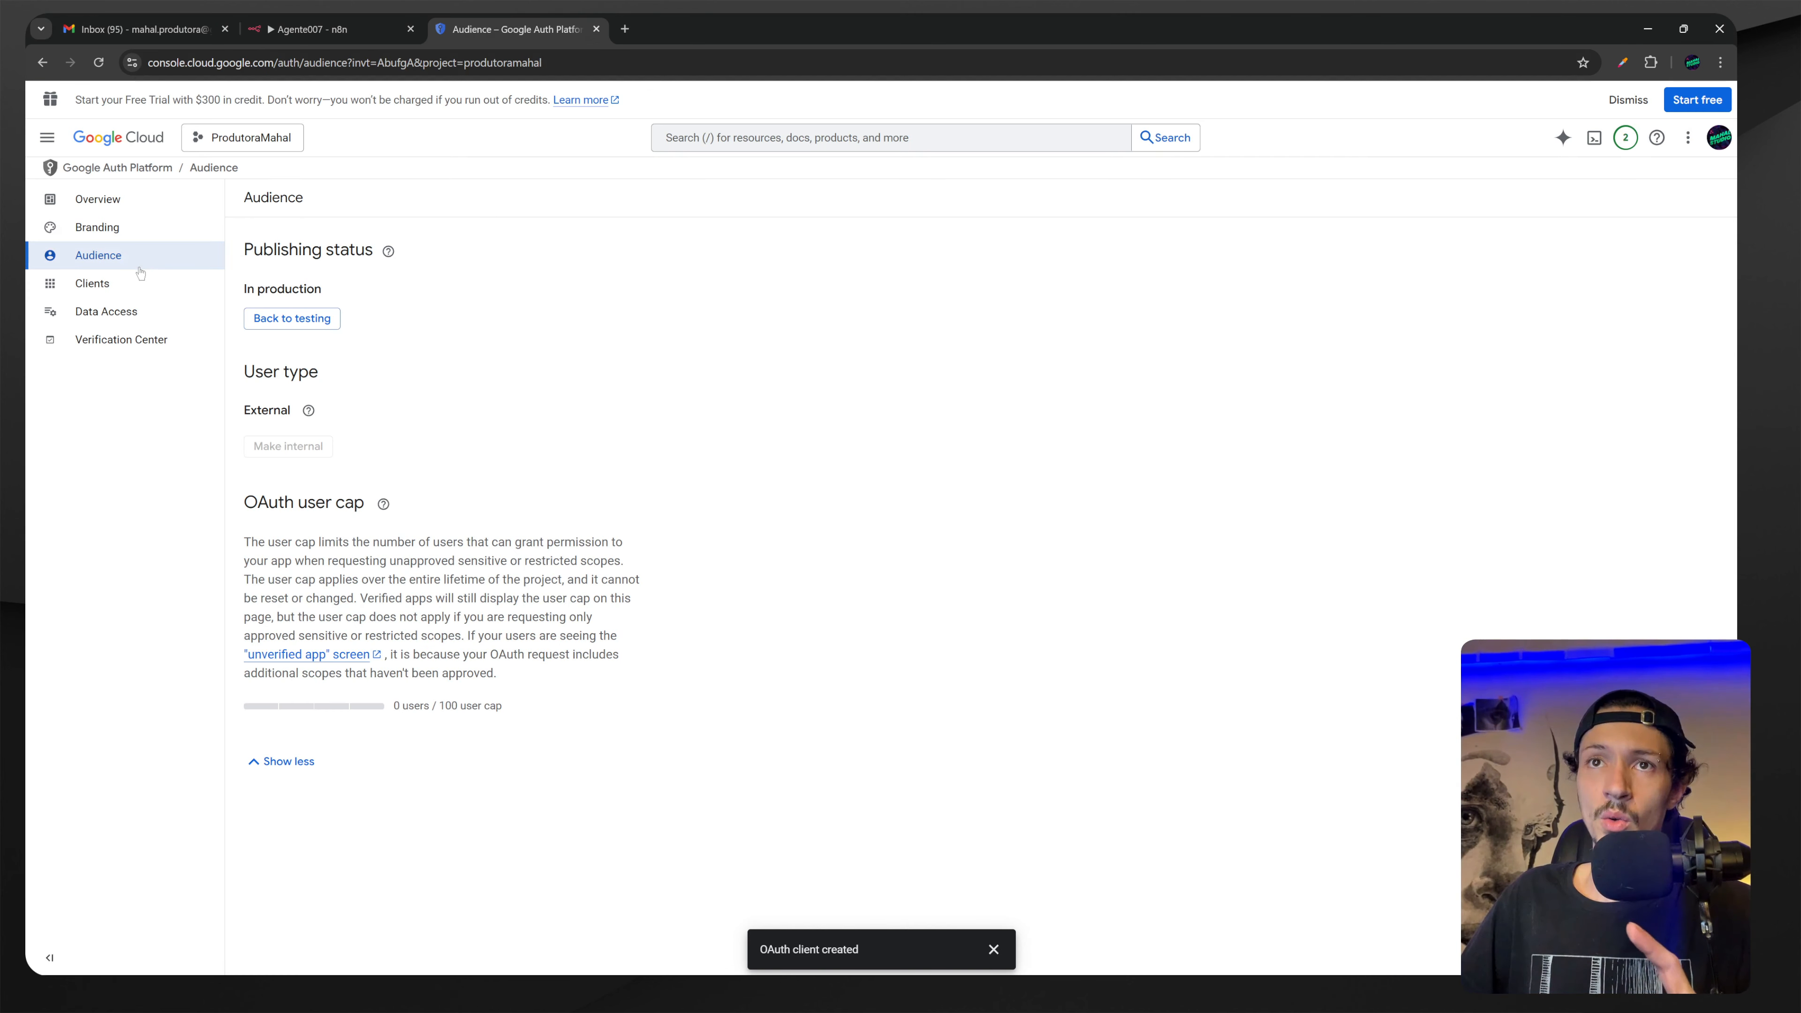
{"action": "left_click", "coordinate": [267, 319]}
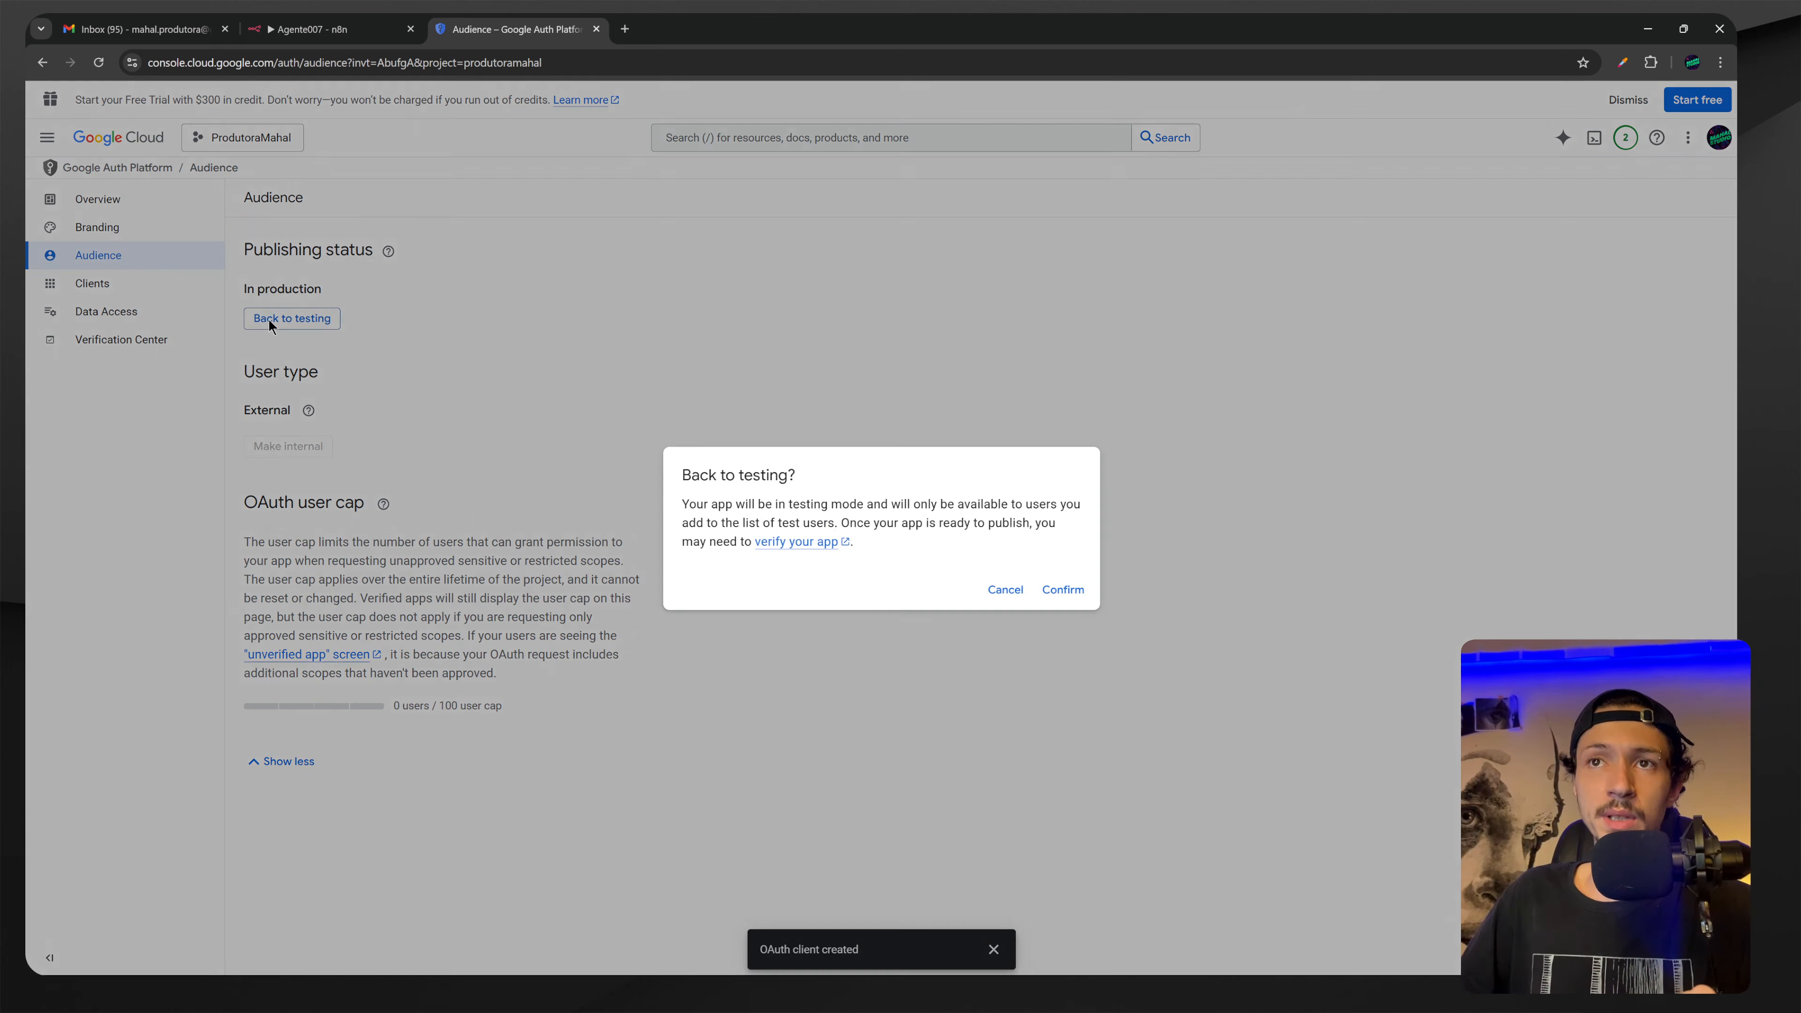
{"action": "left_click", "coordinate": [1062, 590]}
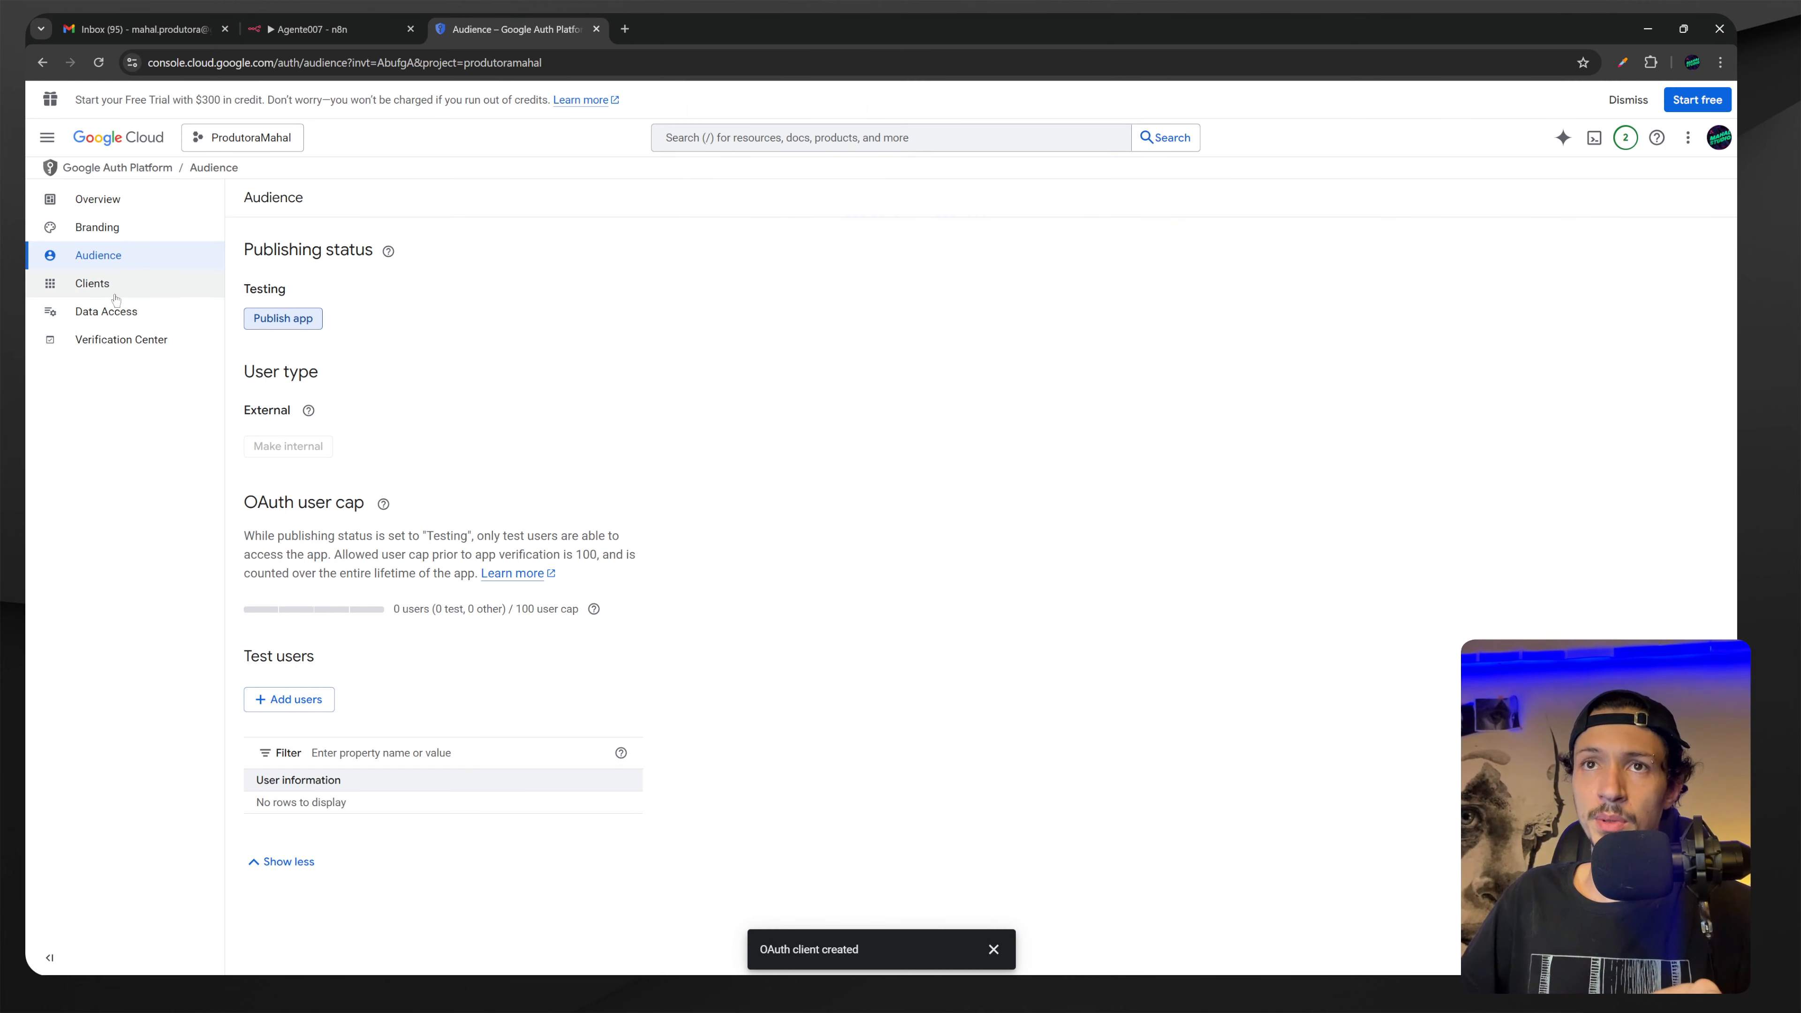
Add the n8n callback URL as an authorized redirect URI on WebProdutoraMahal and save.
{"action": "left_click", "coordinate": [100, 285]}
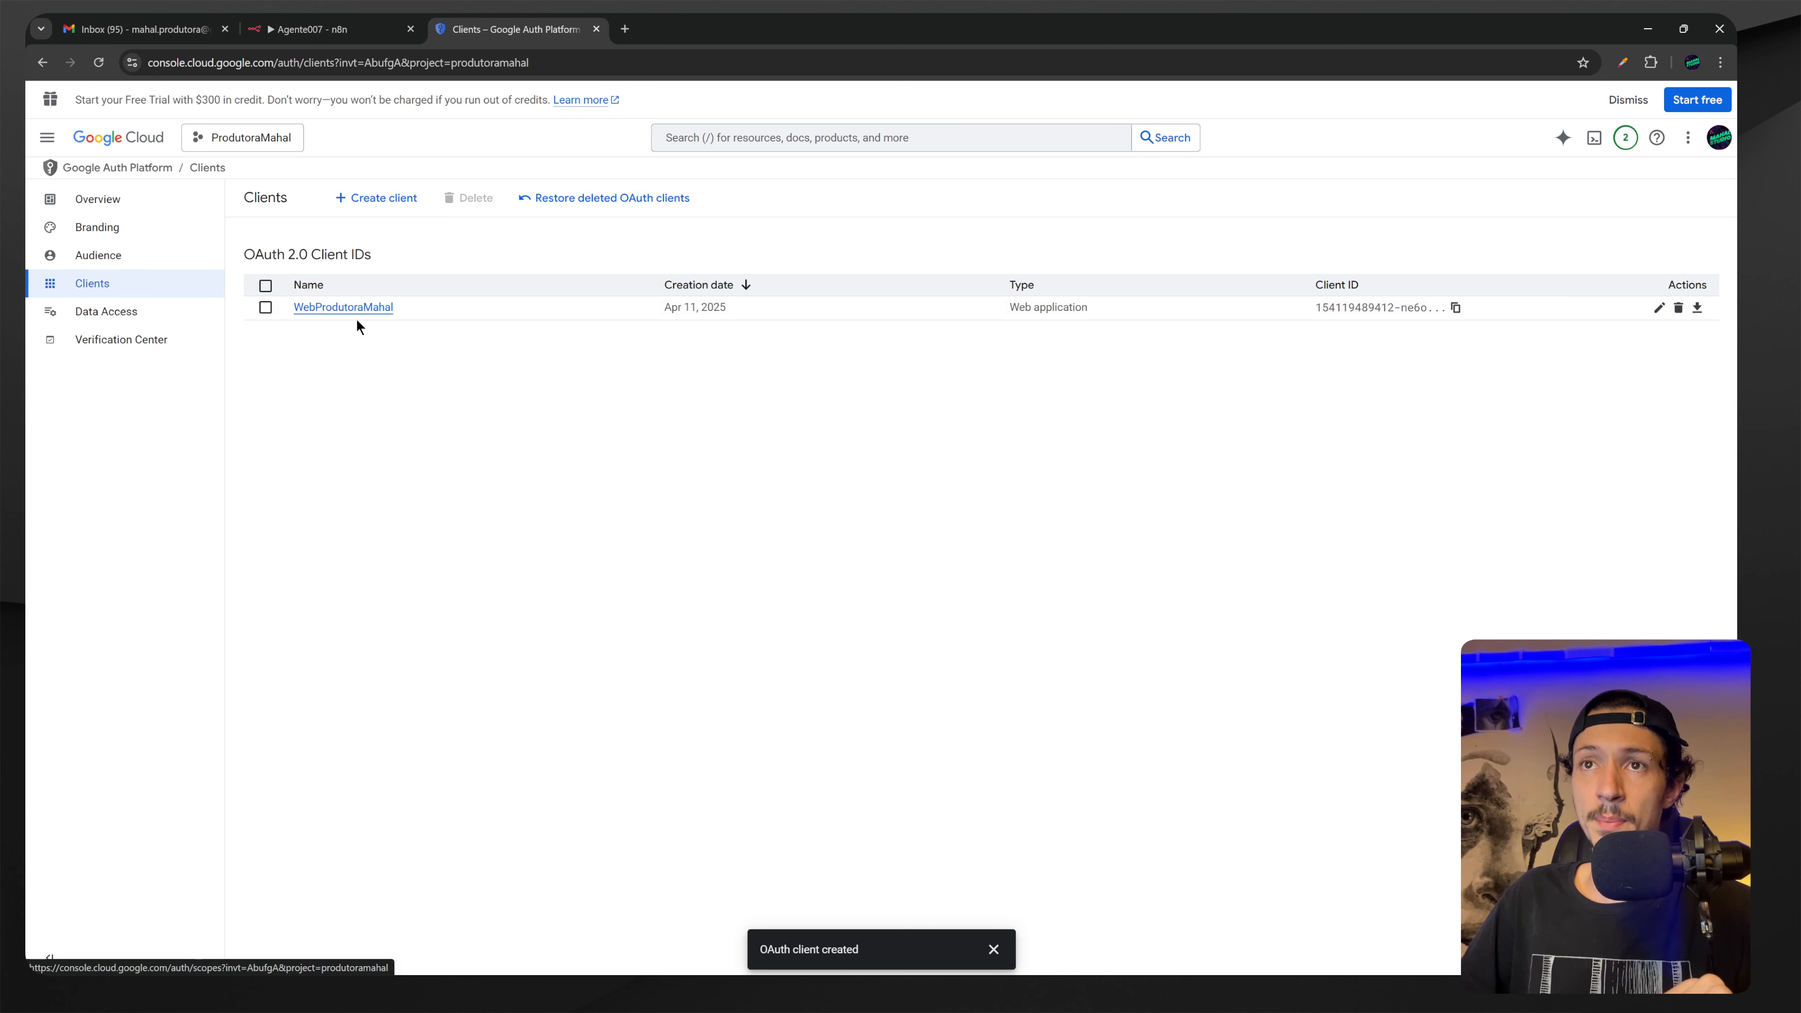
{"action": "left_click", "coordinate": [348, 312]}
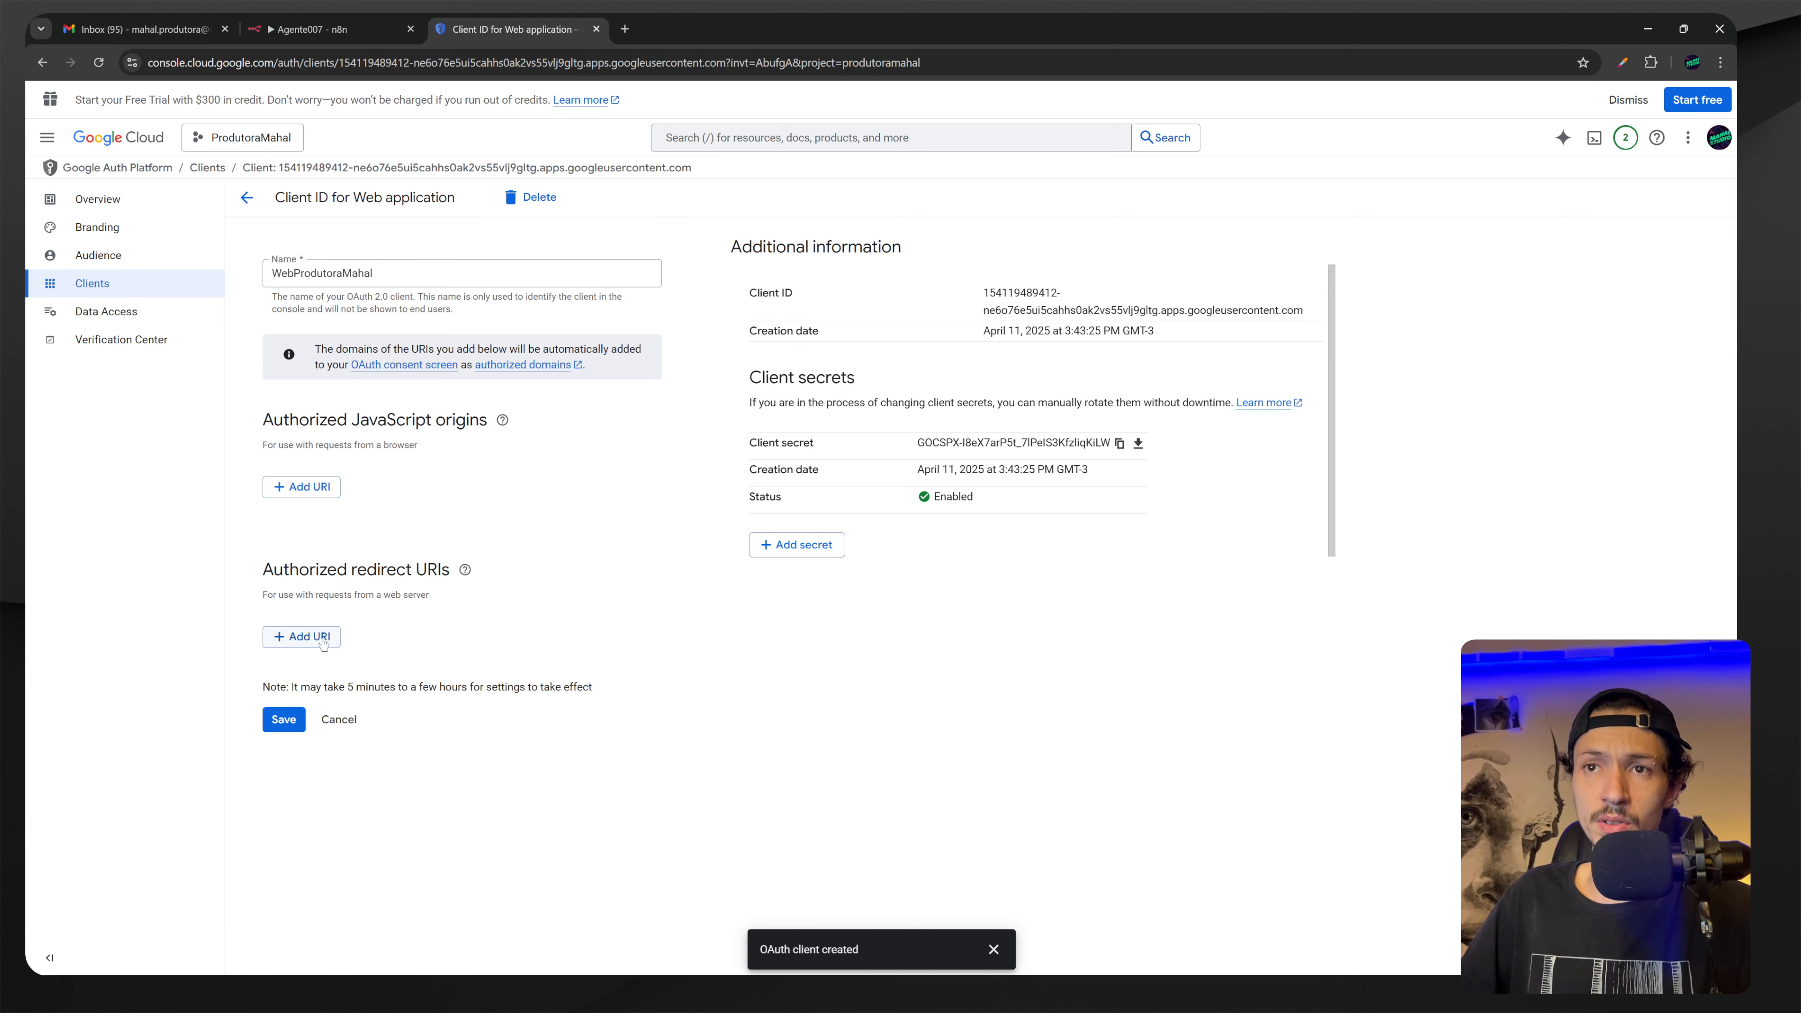
{"action": "left_click", "coordinate": [301, 638]}
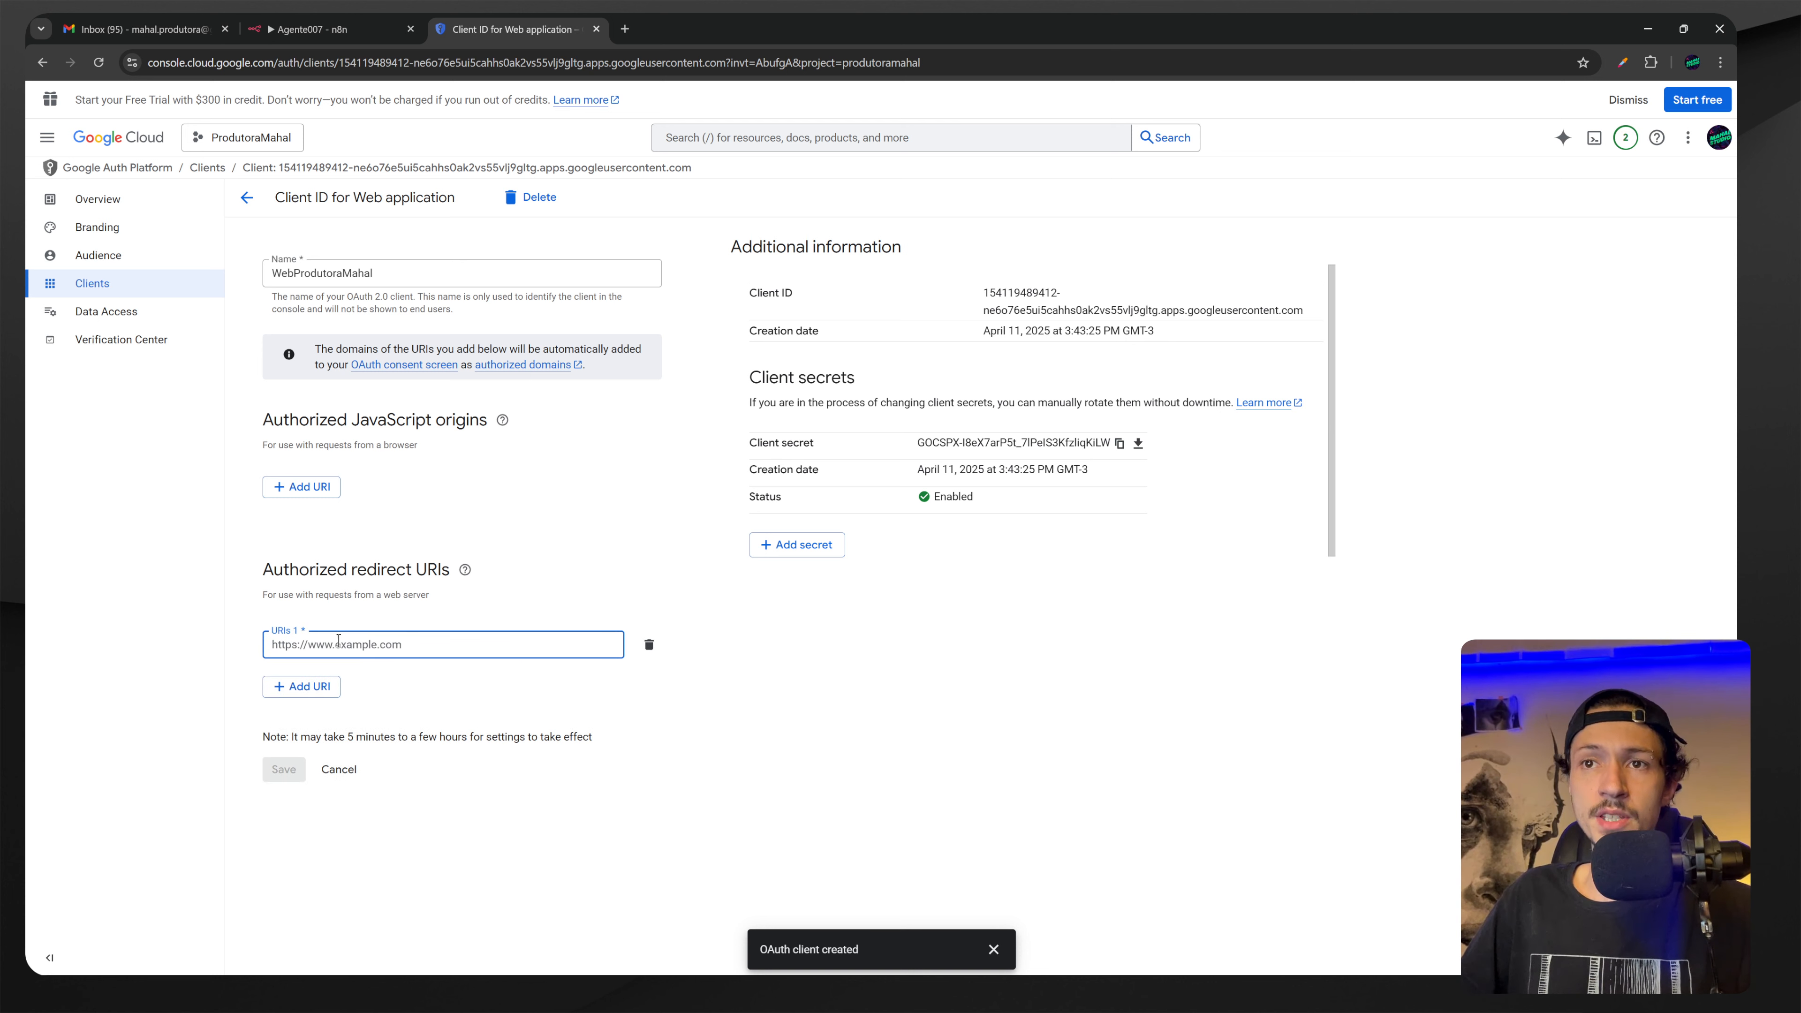
{"action": "key", "text": "ctrl+v"}
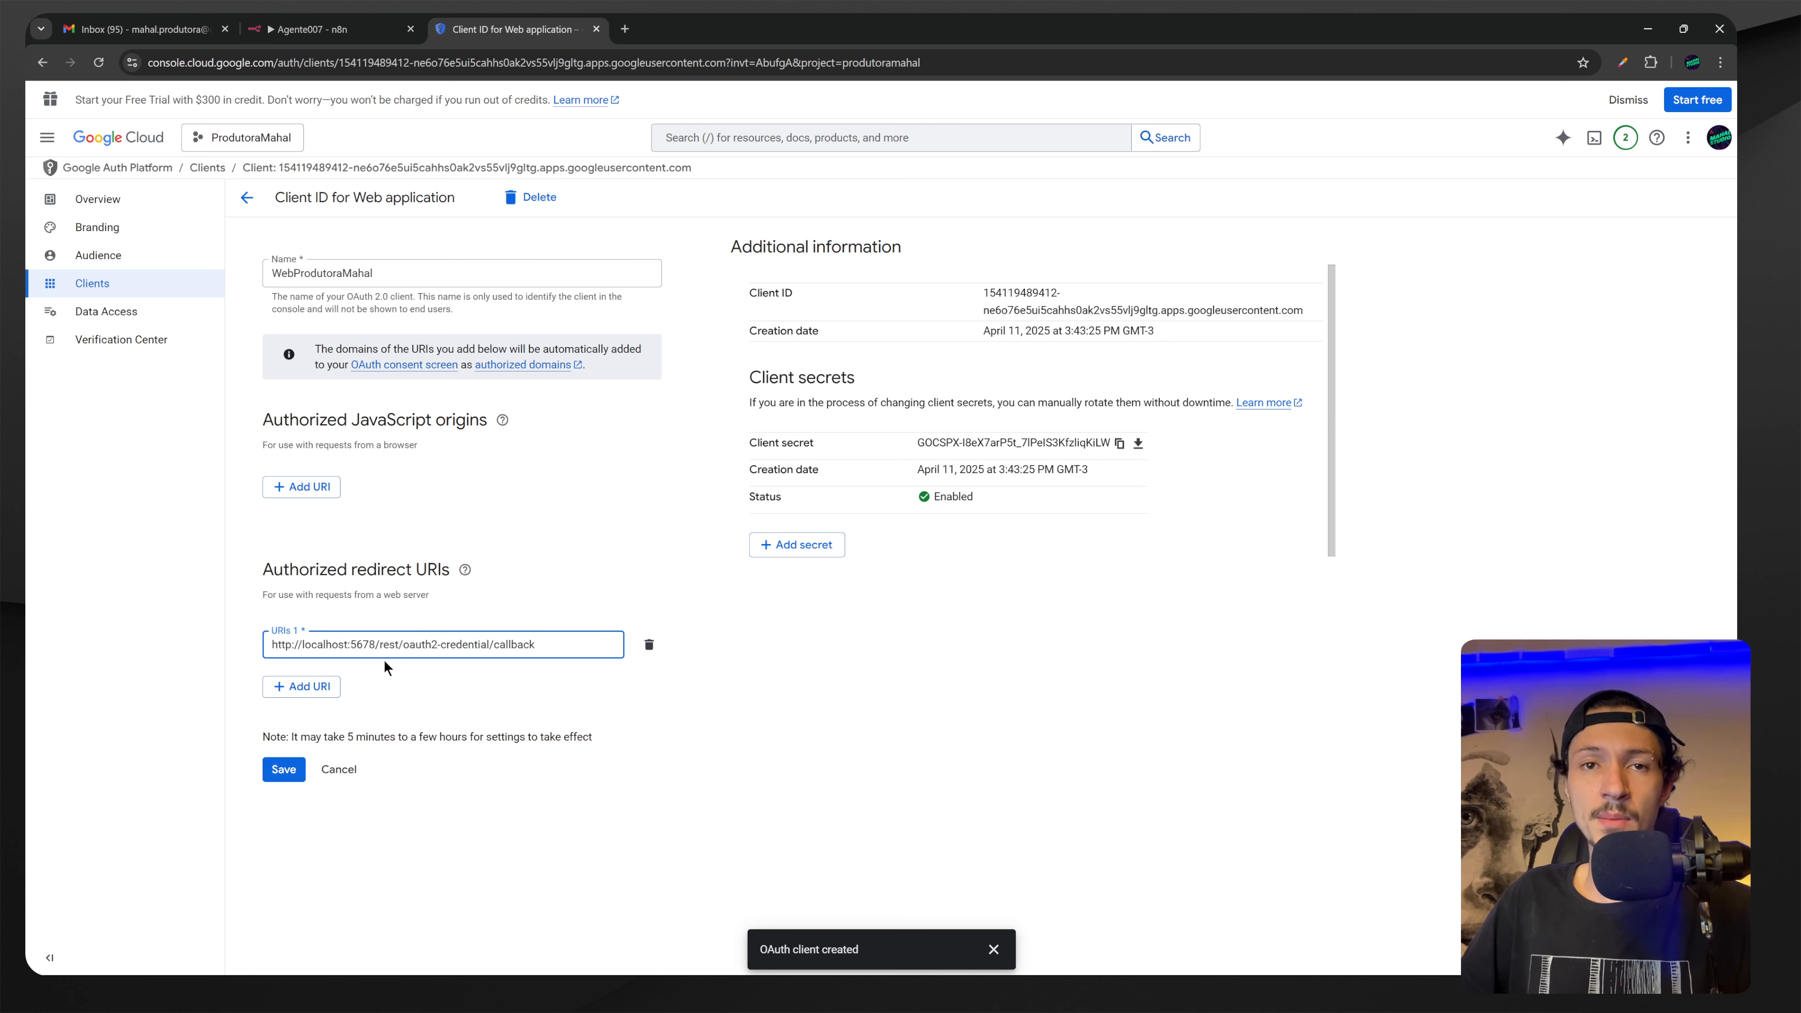
{"action": "left_click", "coordinate": [301, 768]}
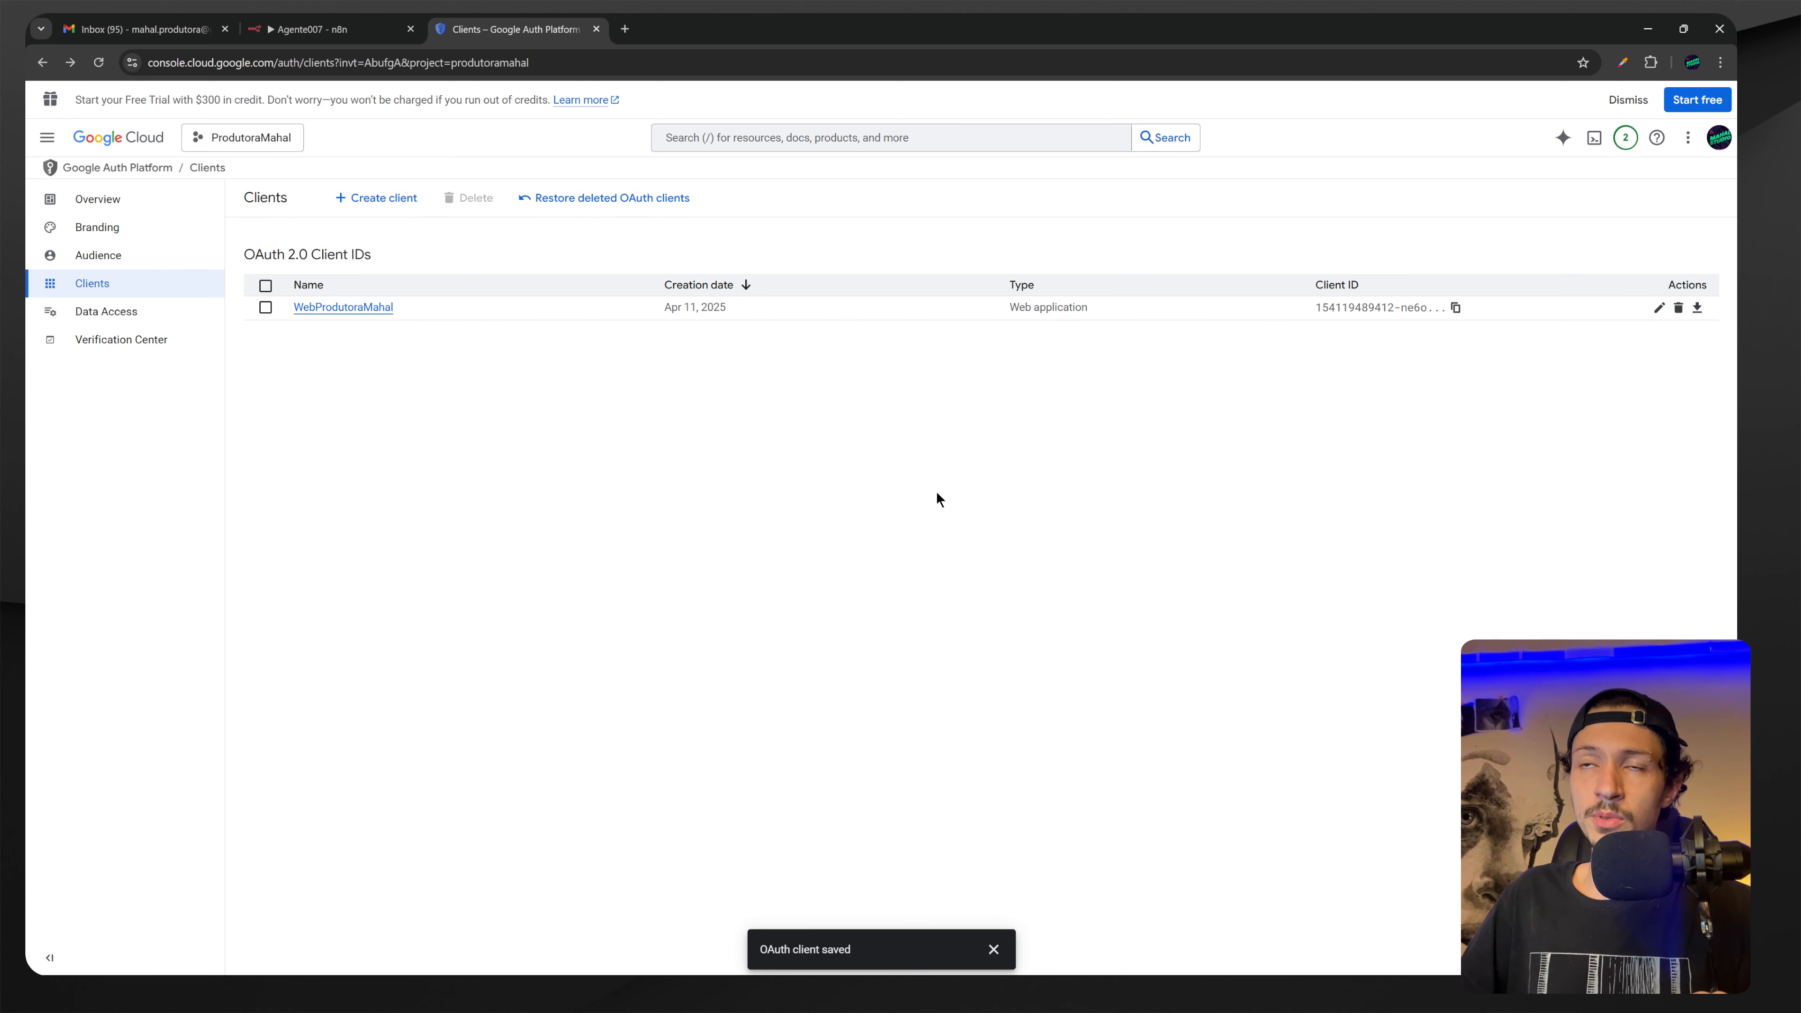
Publish the app to production again and restart Google sign-in from n8n.
{"action": "left_click", "coordinate": [98, 256]}
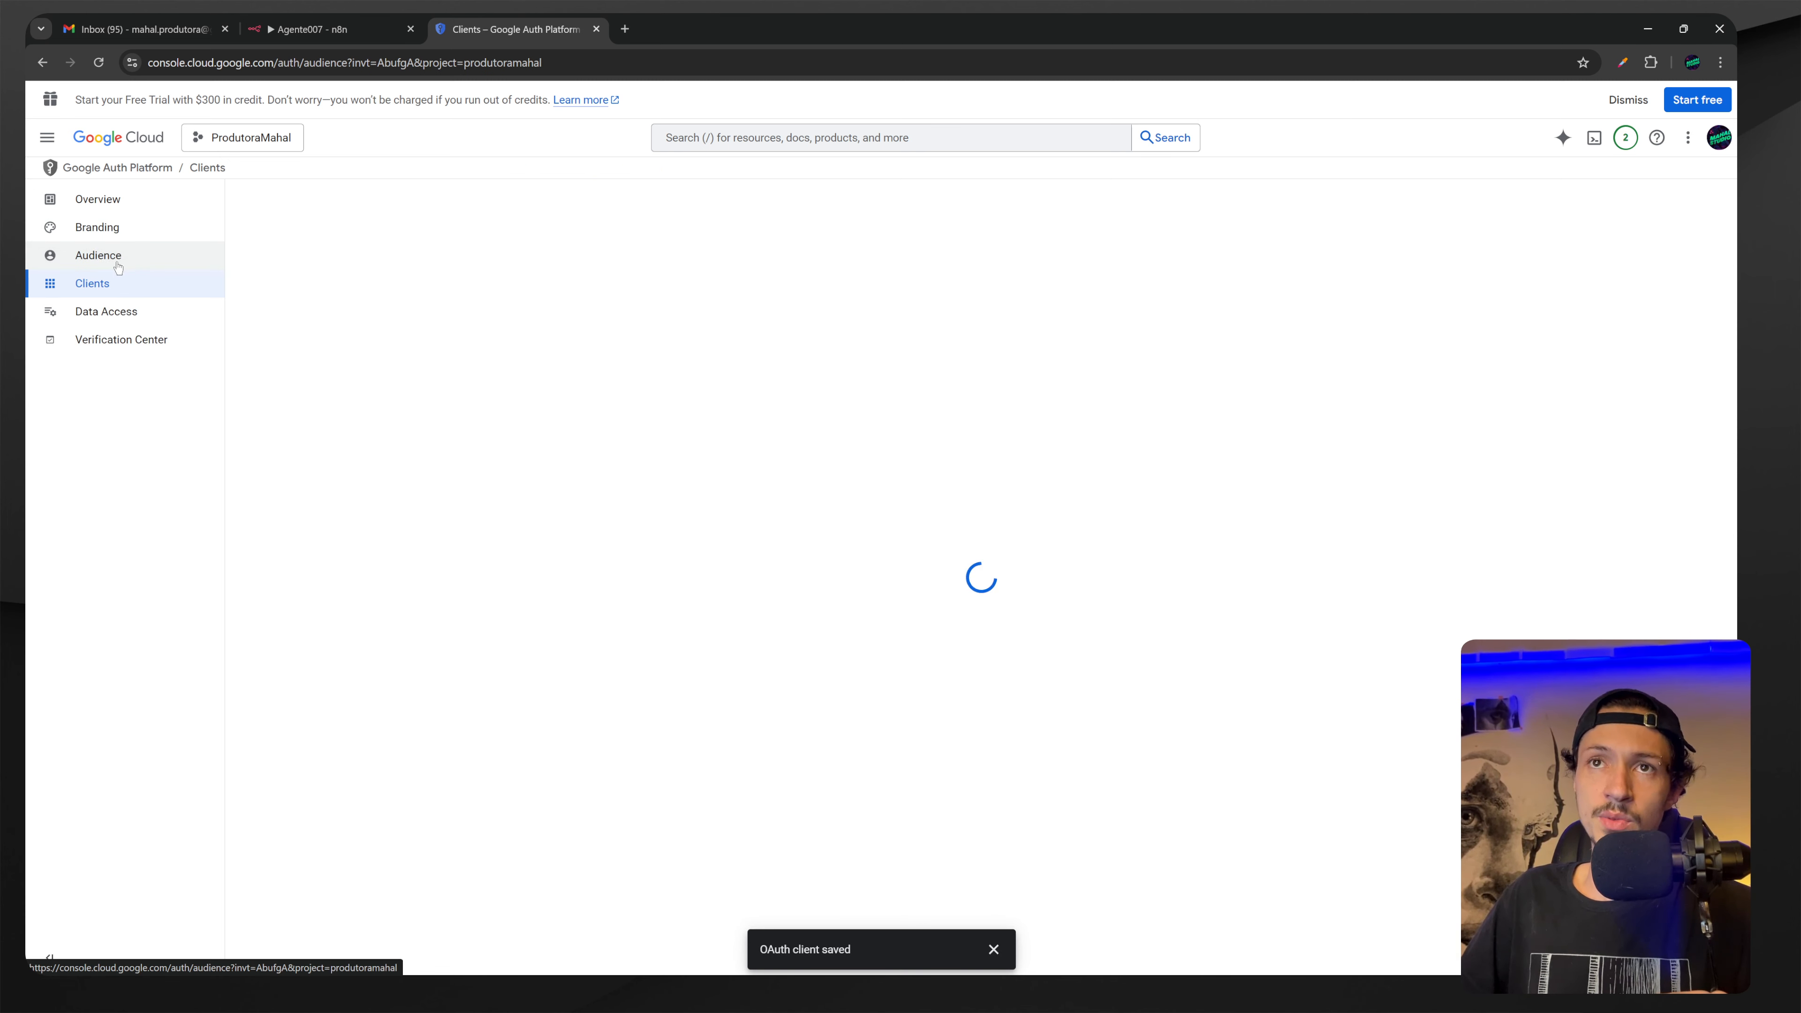
{"action": "left_click", "coordinate": [280, 318]}
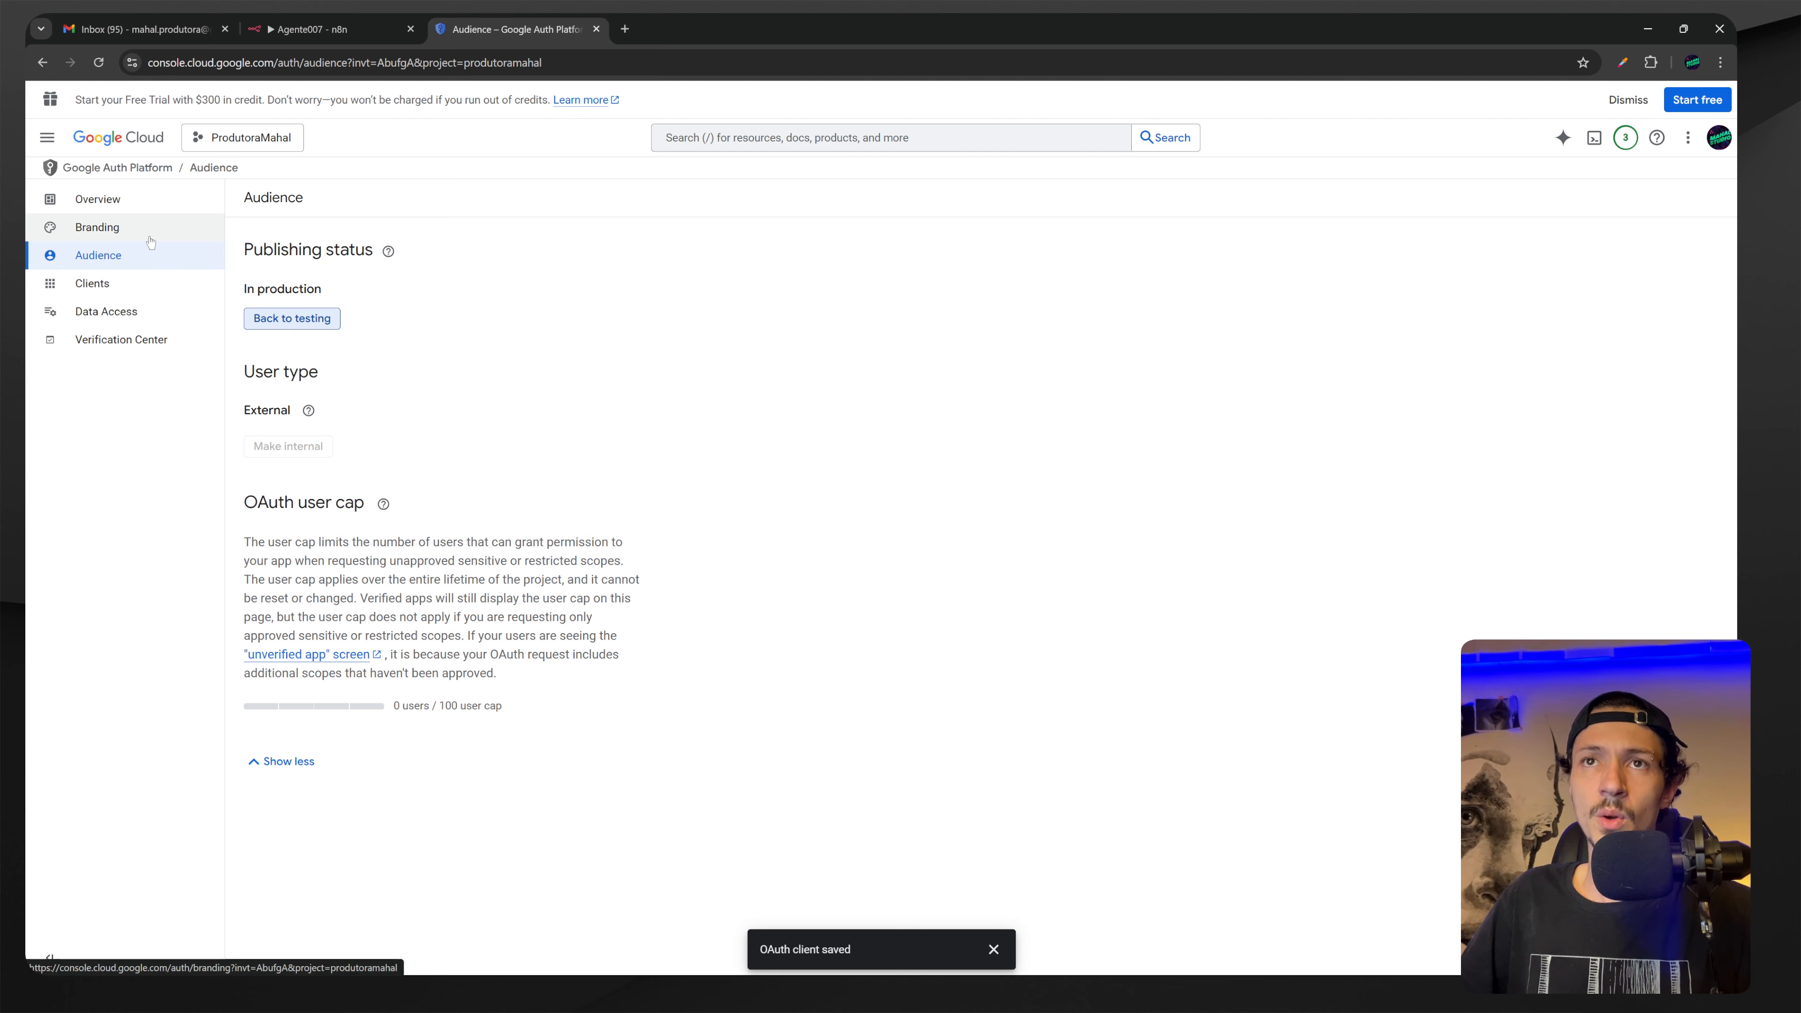
{"action": "left_click", "coordinate": [305, 29]}
{"action": "left_click", "coordinate": [683, 615]}
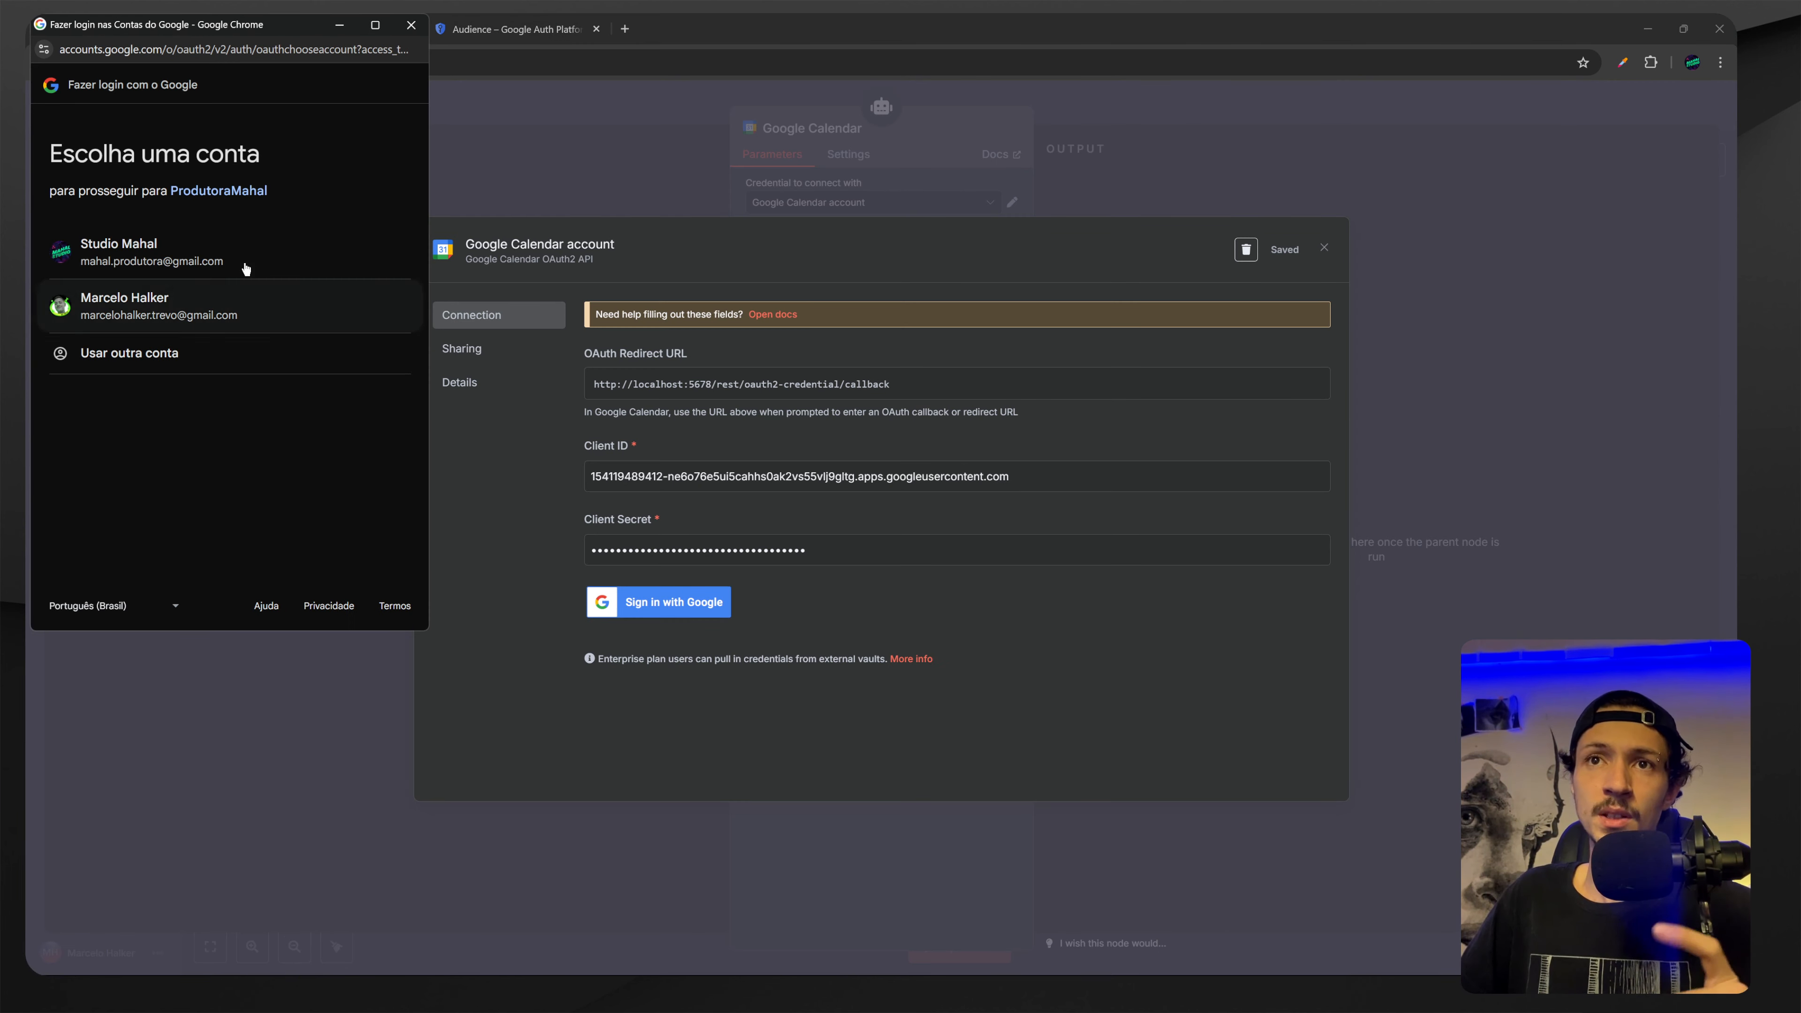
Choose the Google account and proceed past the unverified-app warning to ProdutoraMahal (unsafe).
{"action": "left_click", "coordinate": [213, 256]}
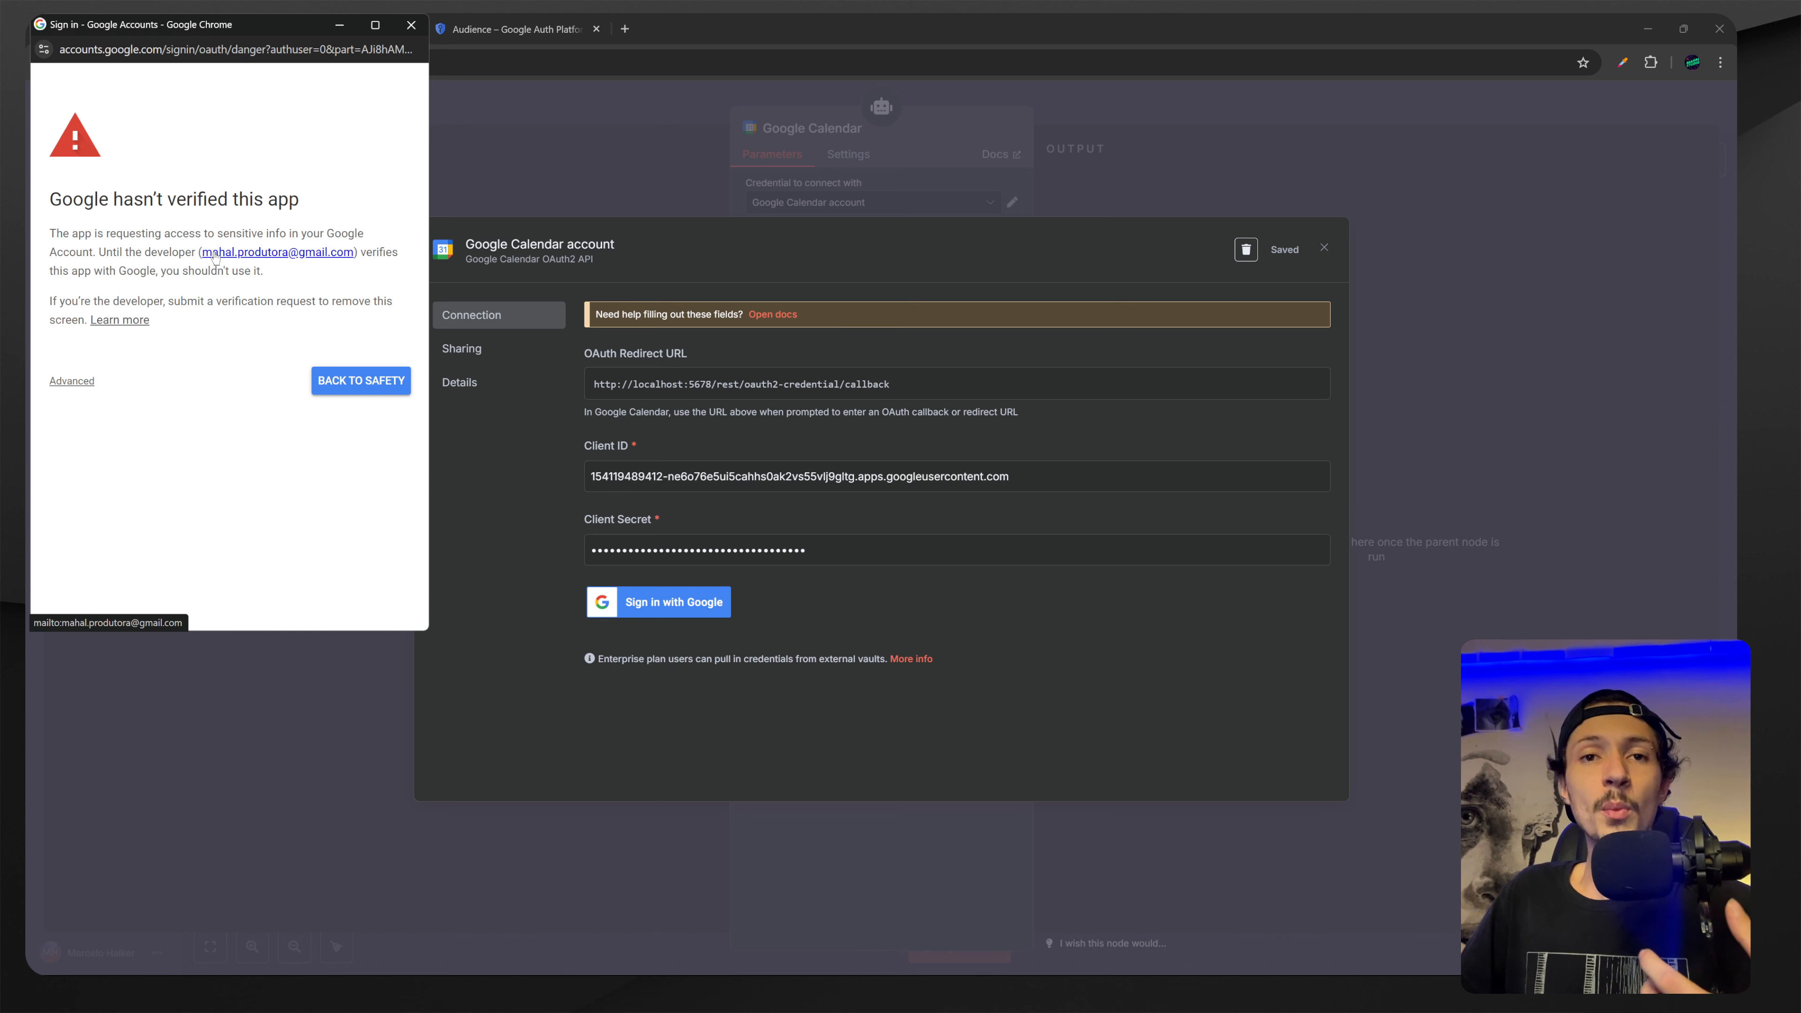
{"action": "left_click_drag", "start_coordinate": [99, 281], "coordinate": [186, 334]}
{"action": "left_click", "coordinate": [162, 359]}
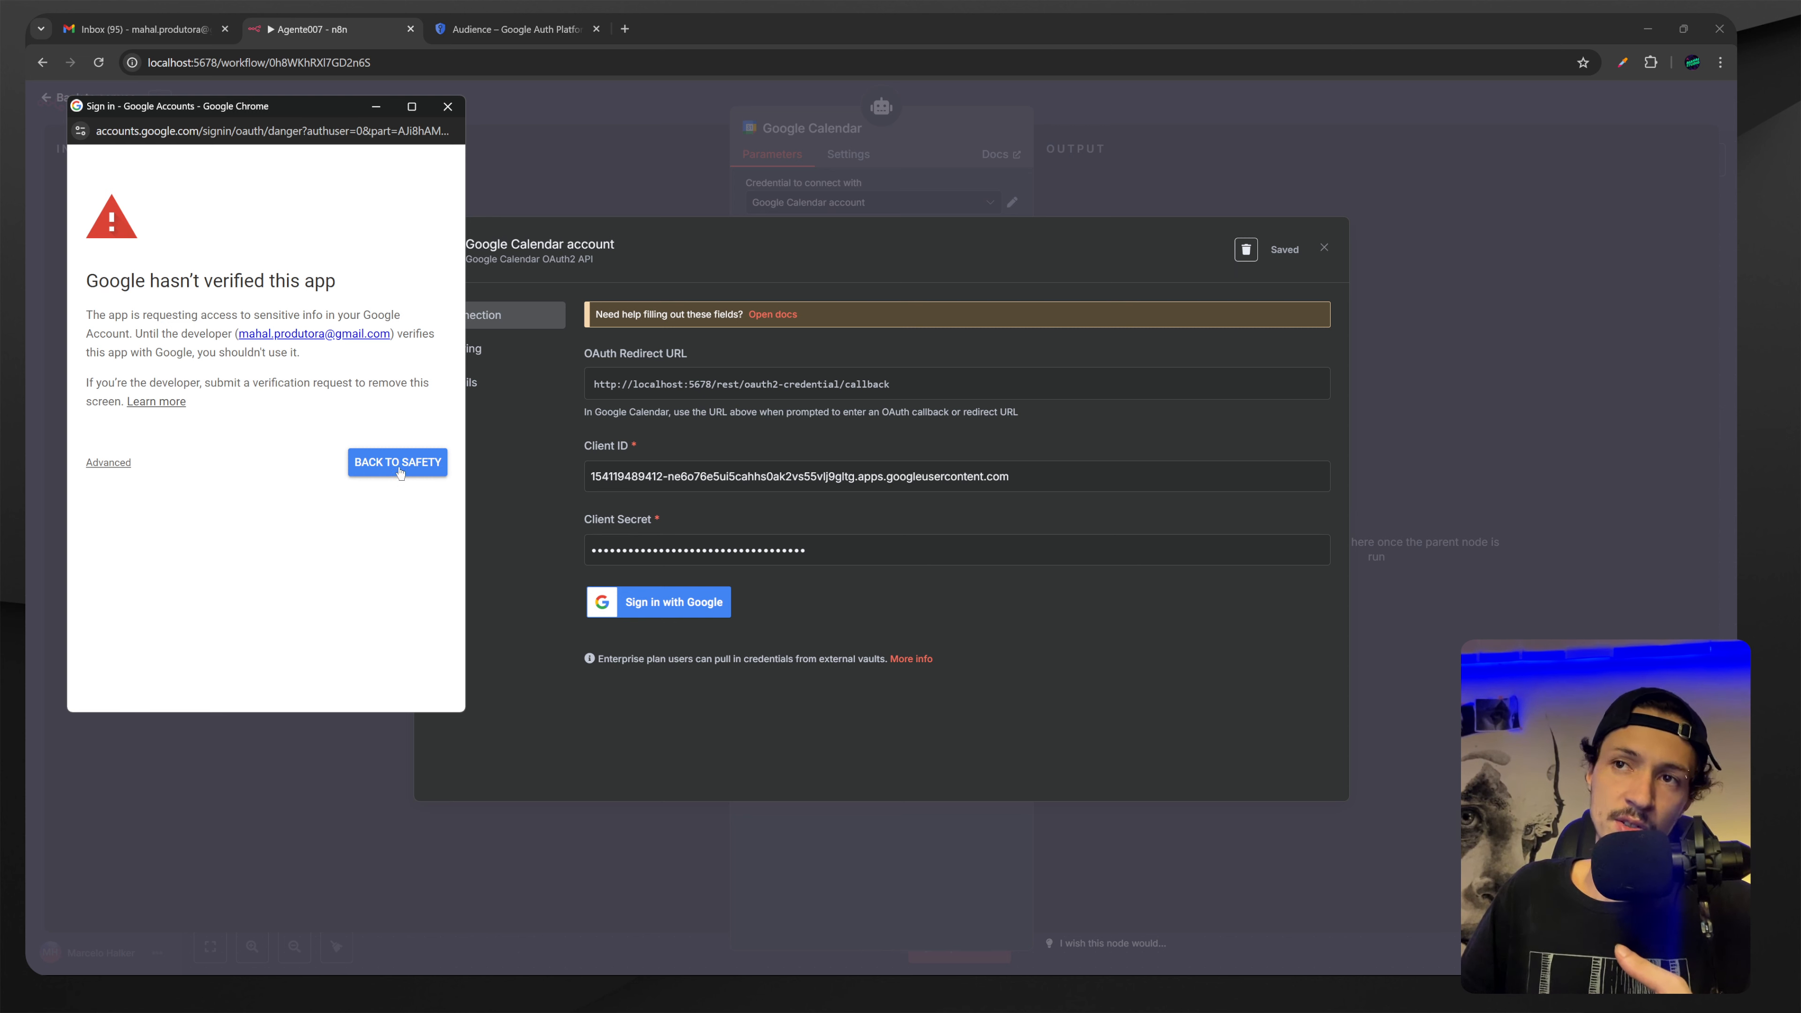
{"action": "left_click", "coordinate": [131, 463]}
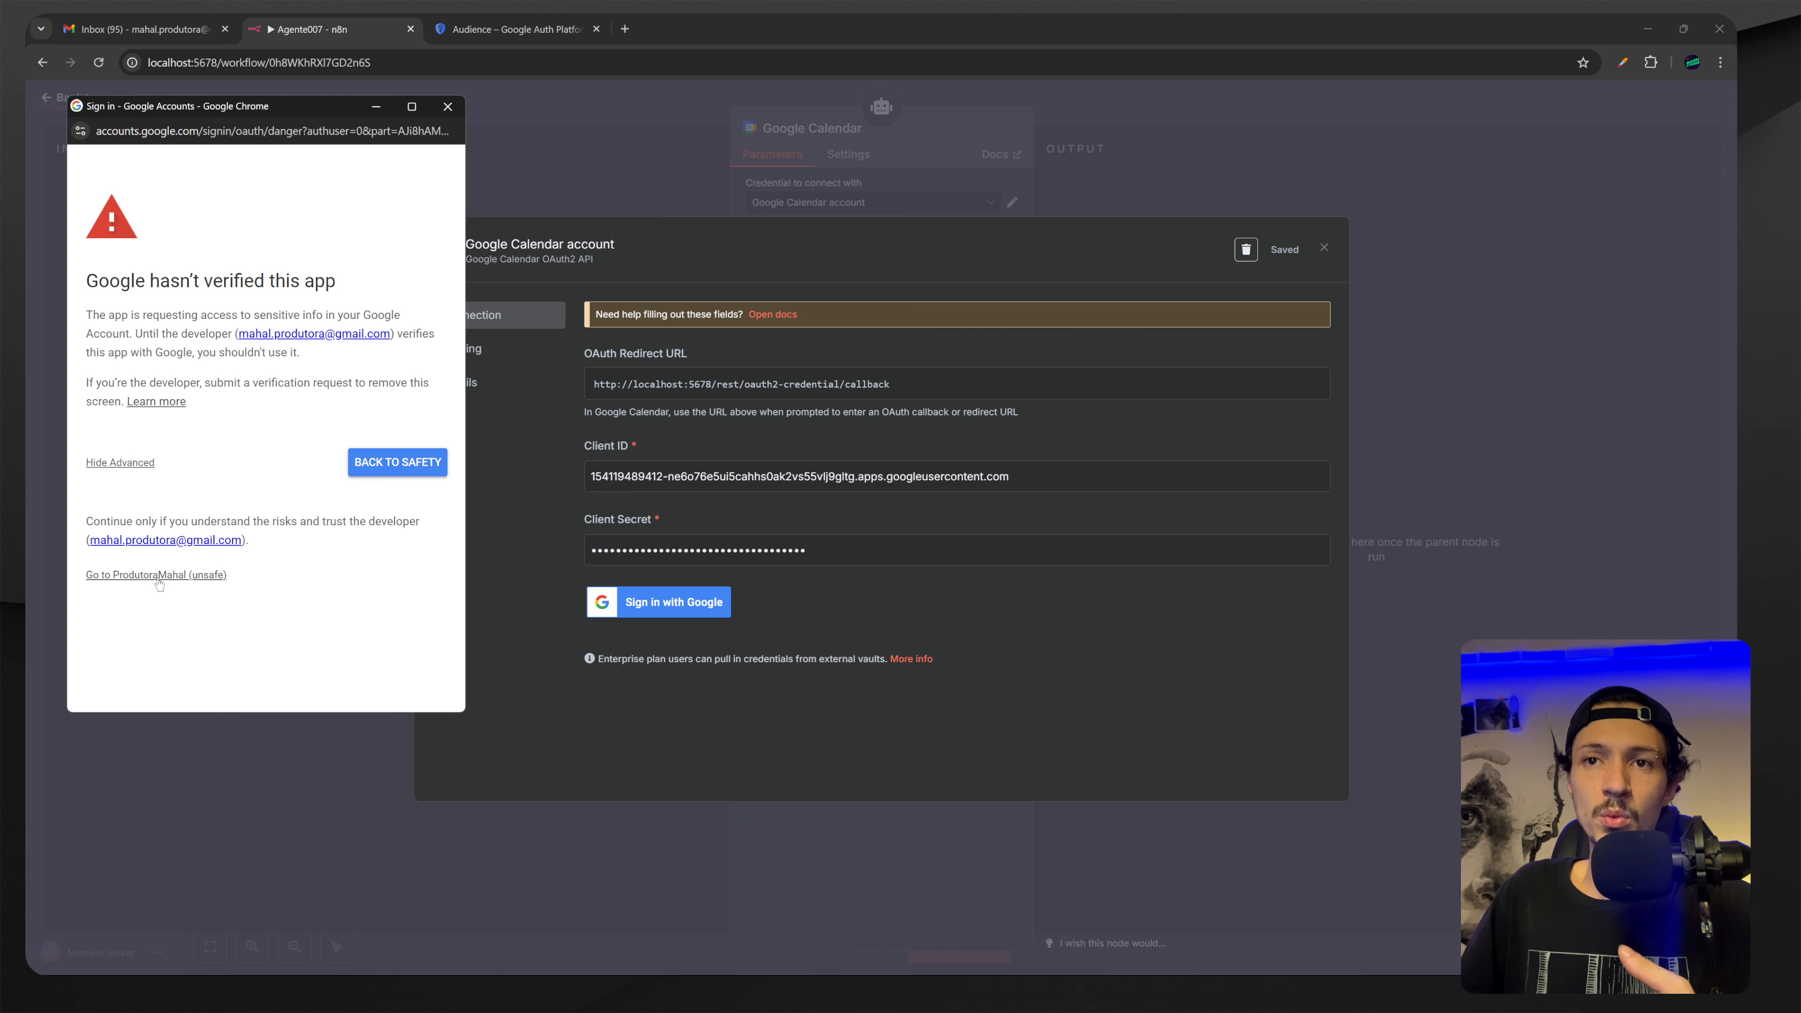
{"action": "left_click", "coordinate": [190, 592]}
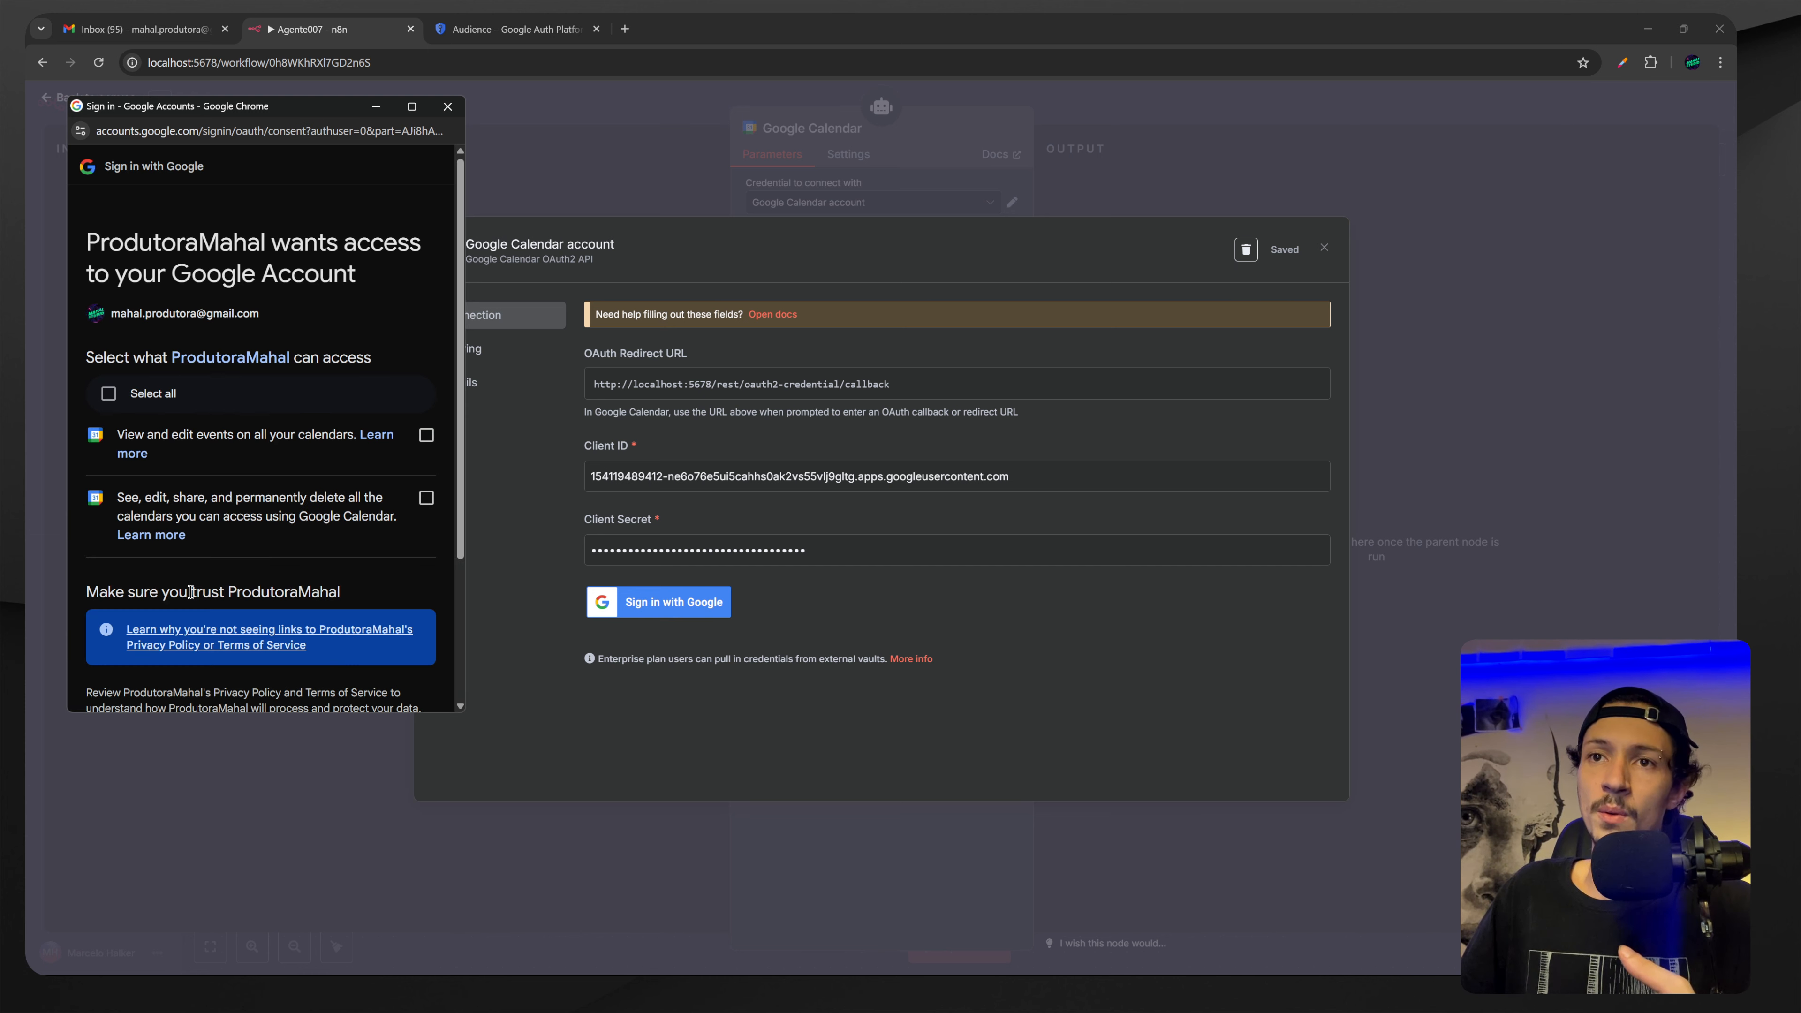
Grant all requested calendar permissions and continue, so n8n shows Account connected.
{"action": "left_click", "coordinate": [190, 394]}
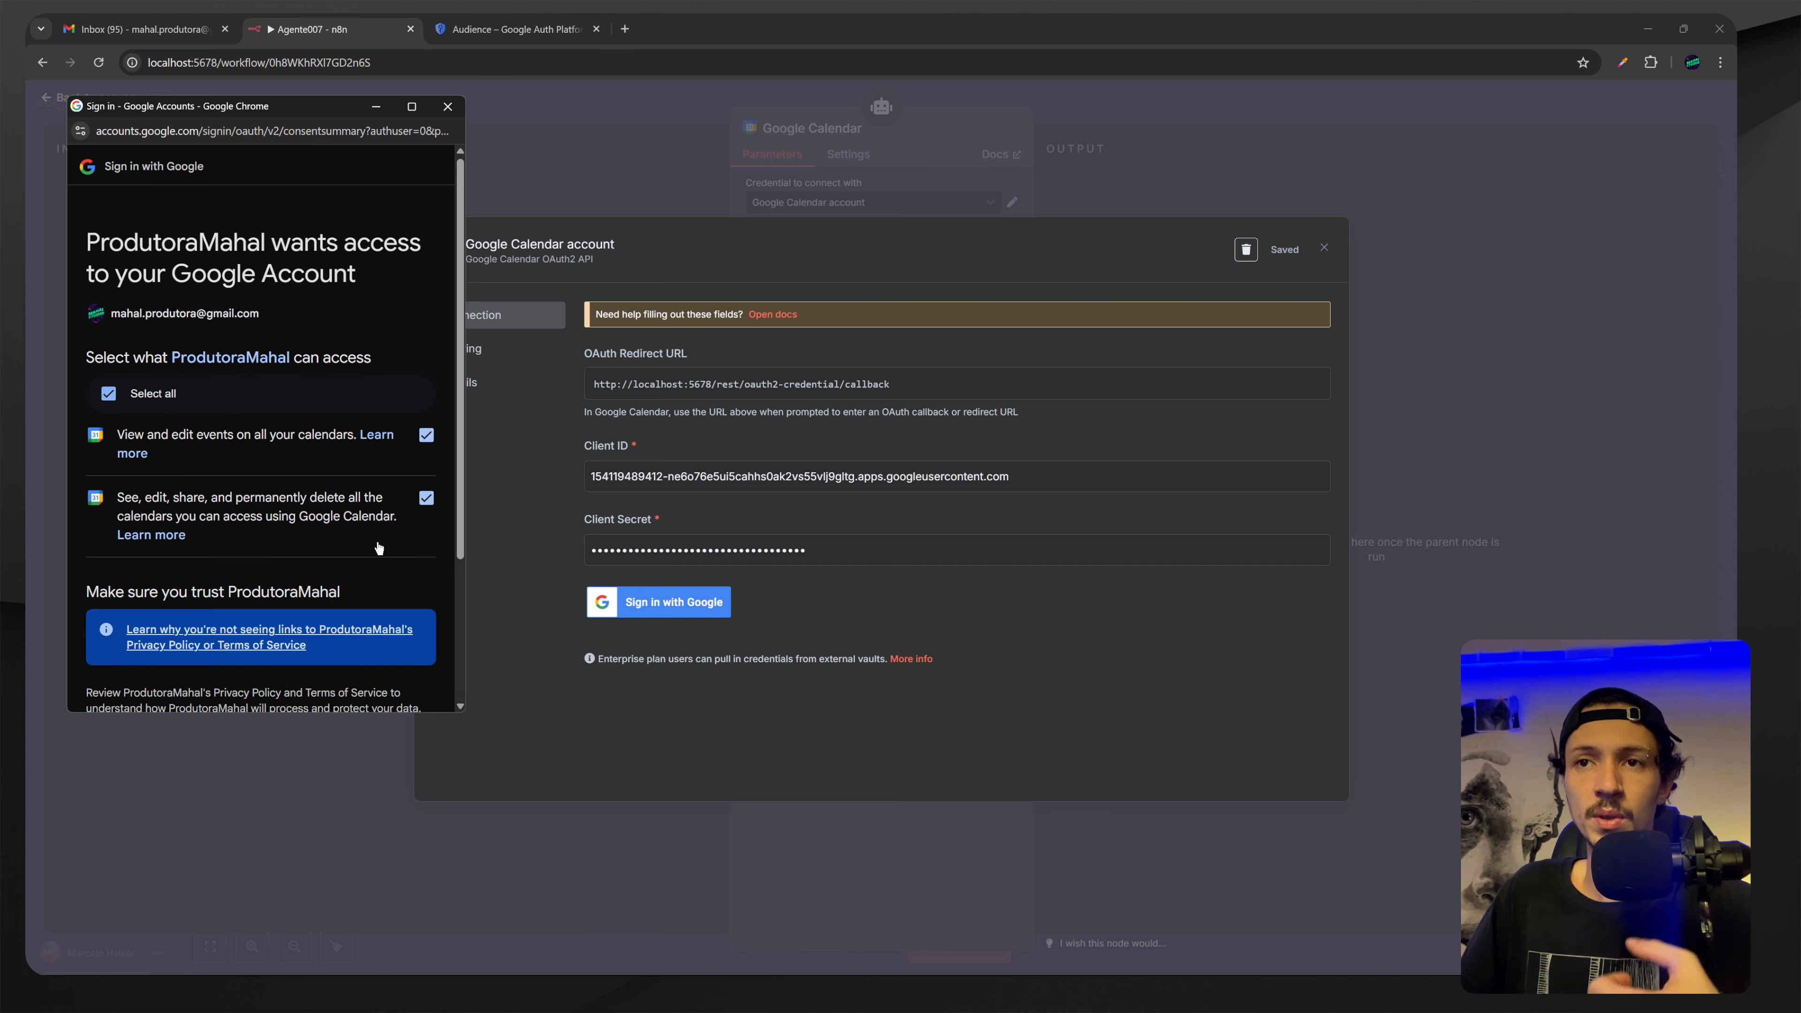
{"action": "scroll", "coordinate": [378, 547], "scroll_direction": "down", "scroll_amount": 3}
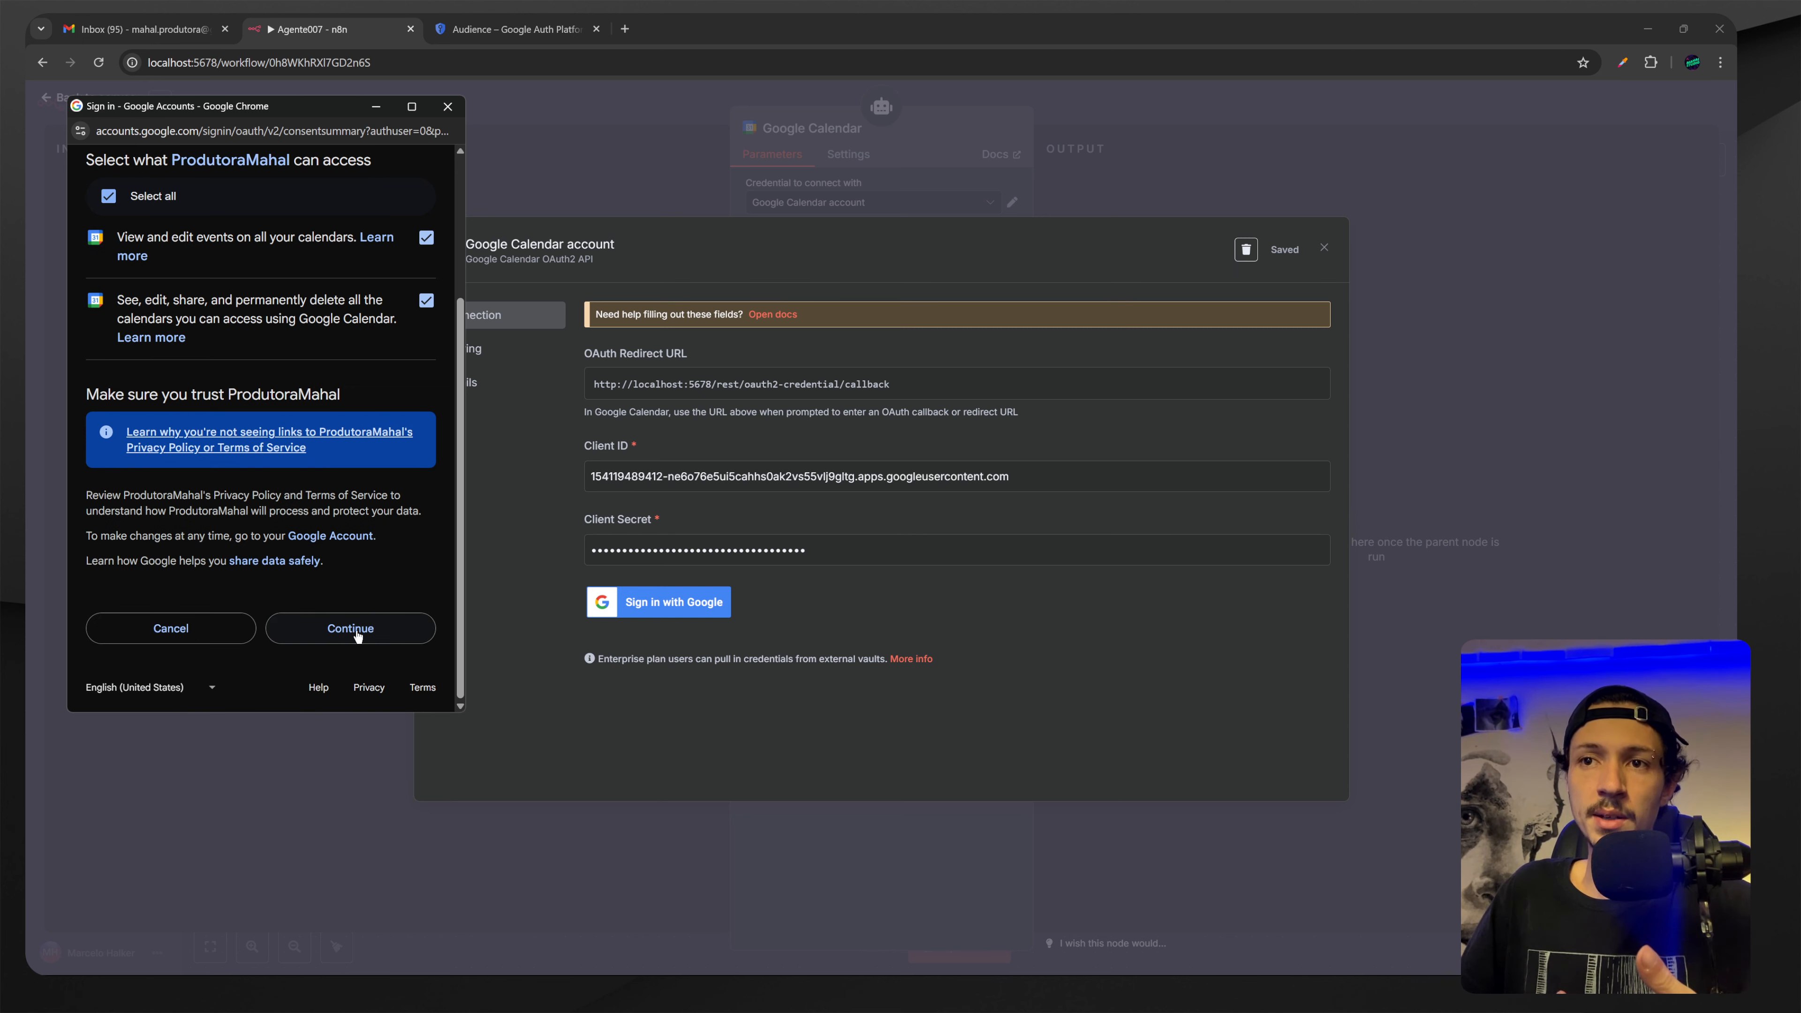
{"action": "left_click", "coordinate": [349, 630]}
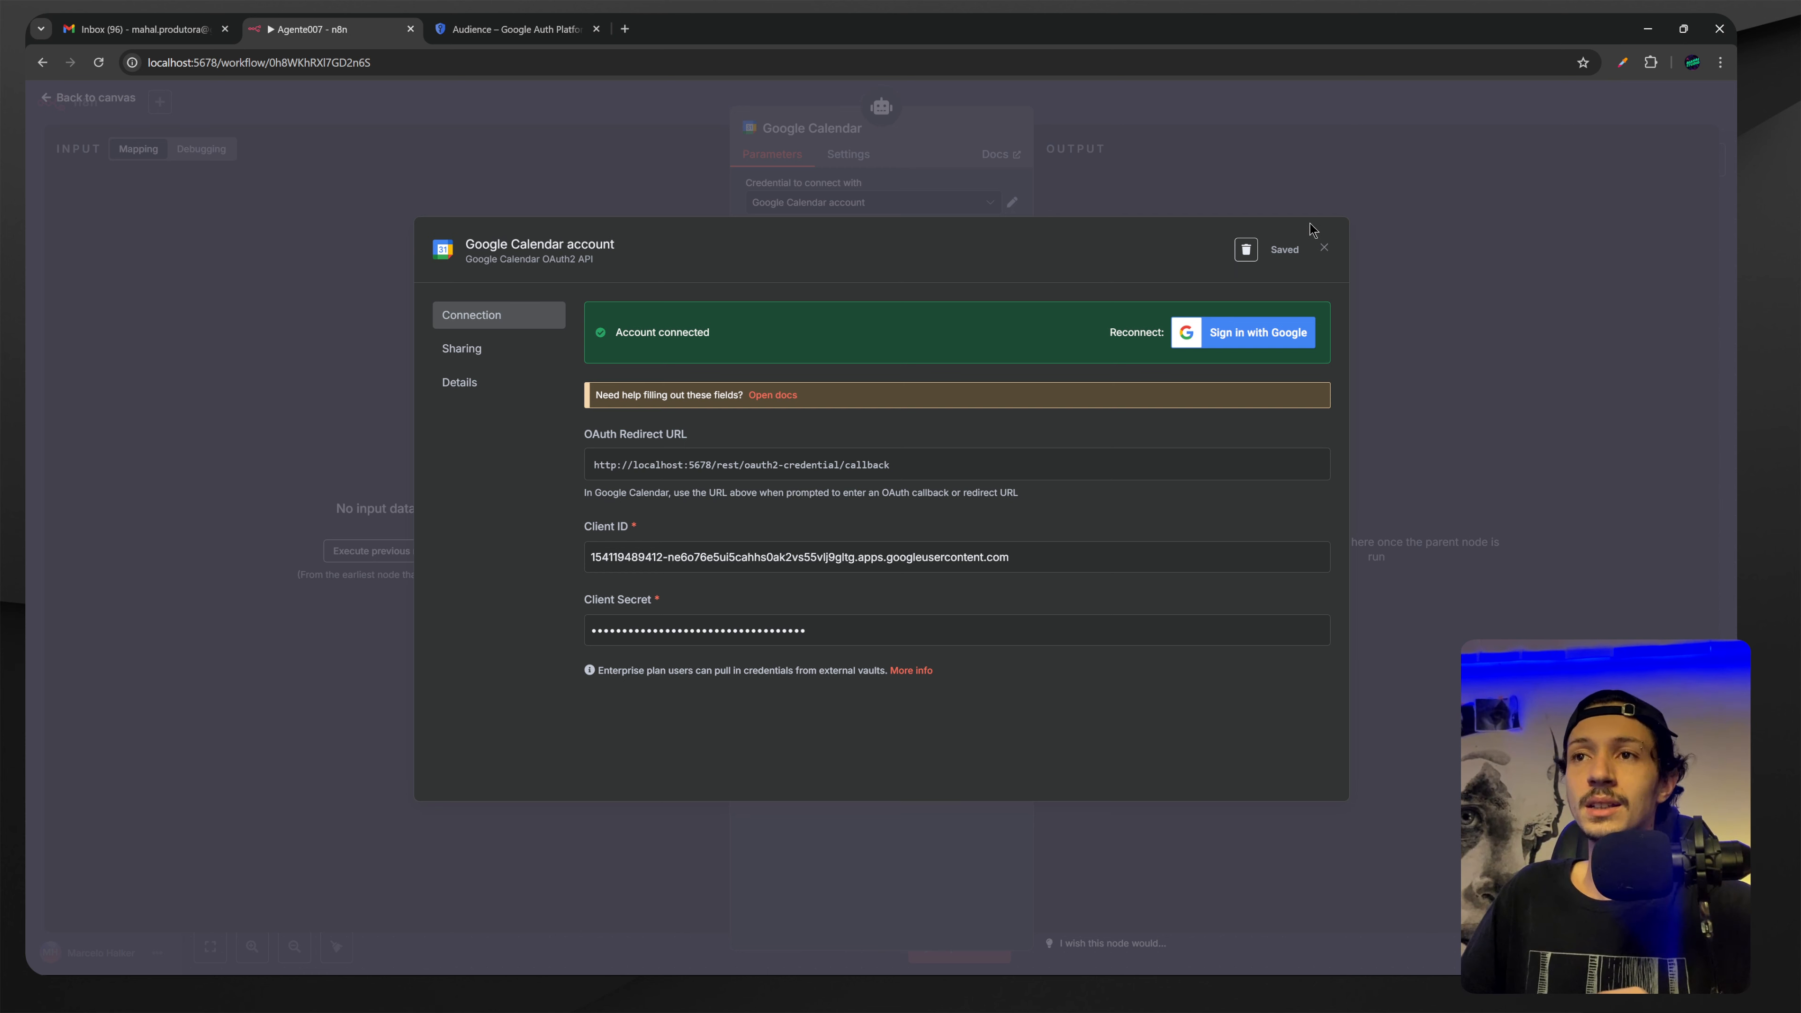
Open the Calendar list, hit the 403 Forbidden error, and load its Google Calendar API link in a new tab.
{"action": "left_click", "coordinate": [1324, 211]}
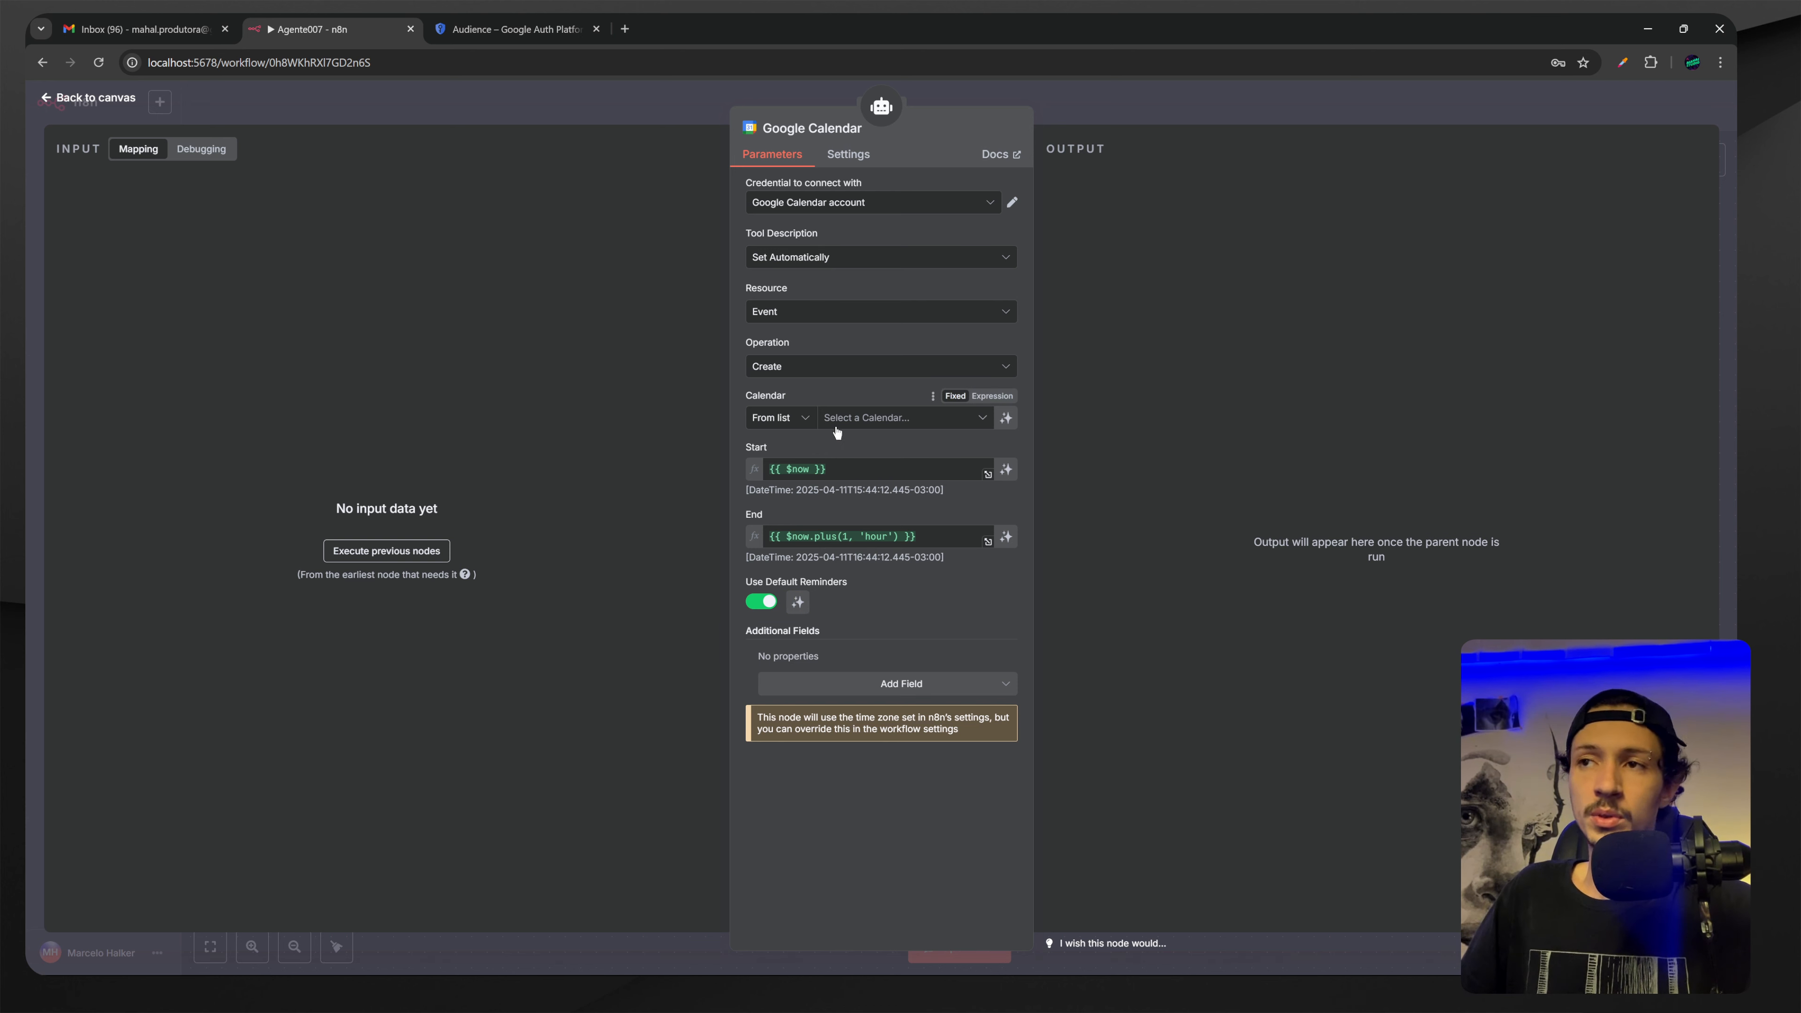
{"action": "left_click", "coordinate": [855, 423]}
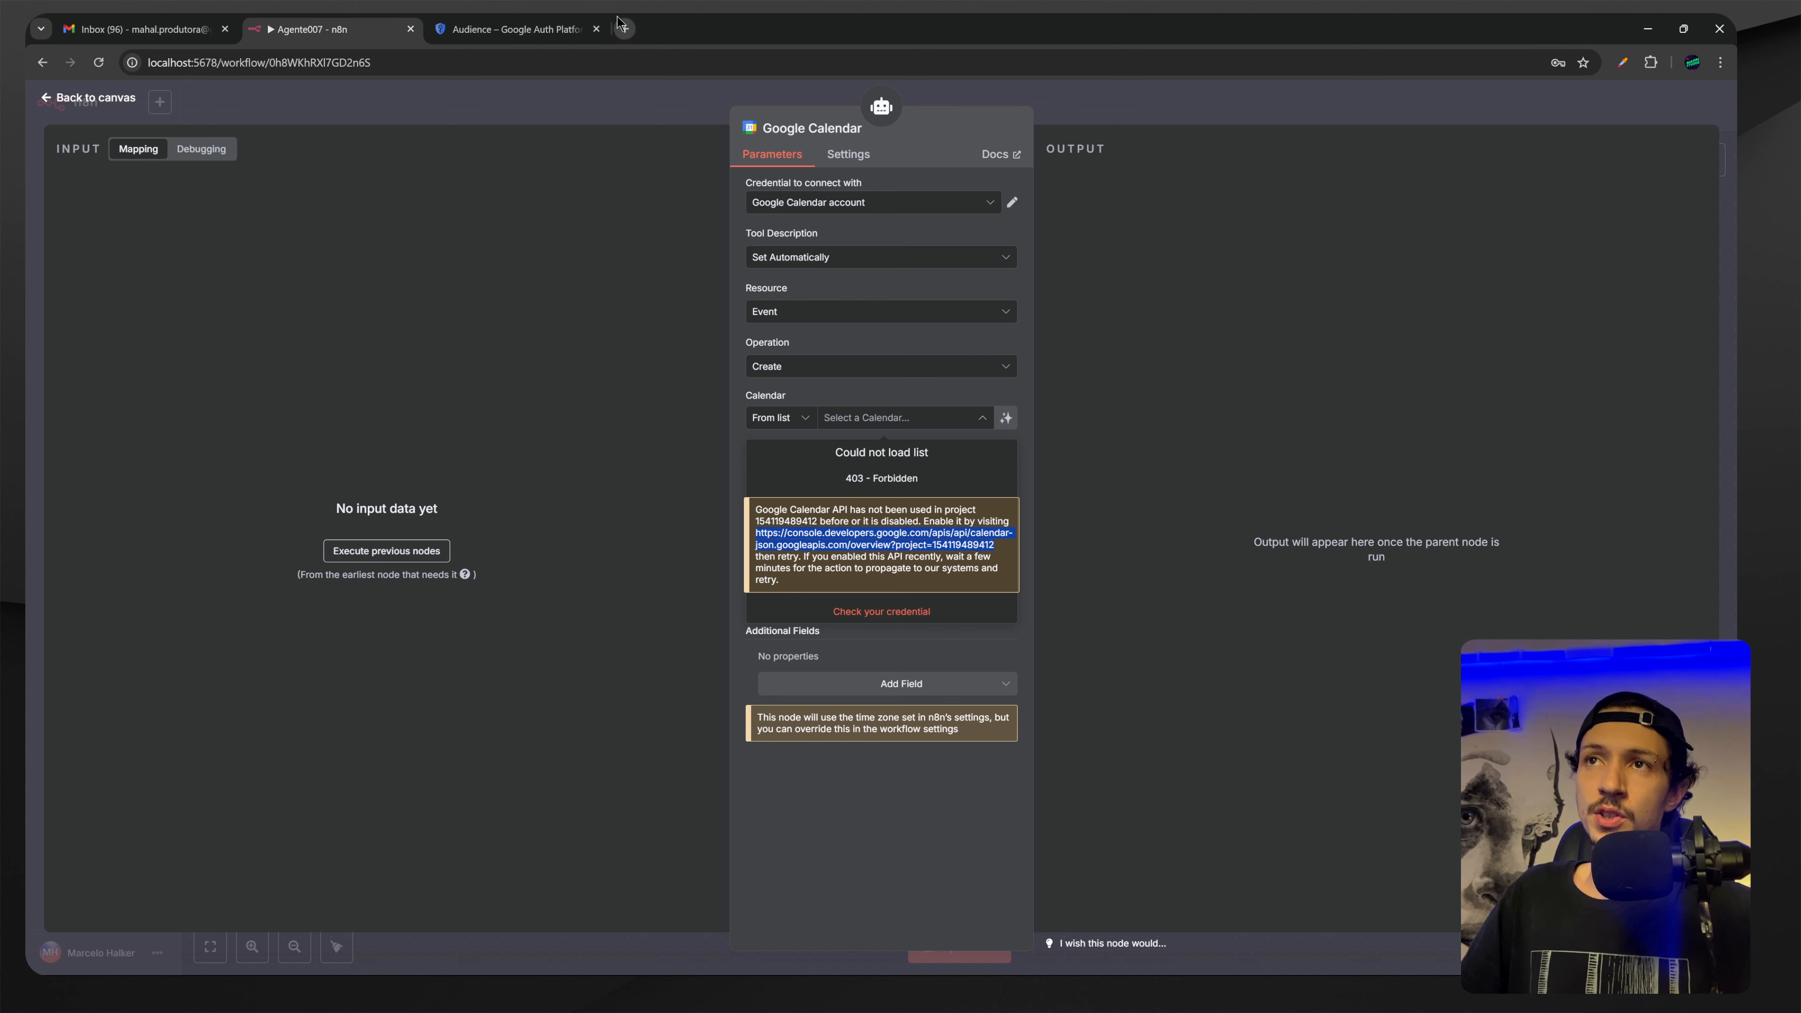
{"action": "left_click", "coordinate": [624, 29]}
{"action": "key", "text": "ctrl+v"}
{"action": "key", "text": "Return"}
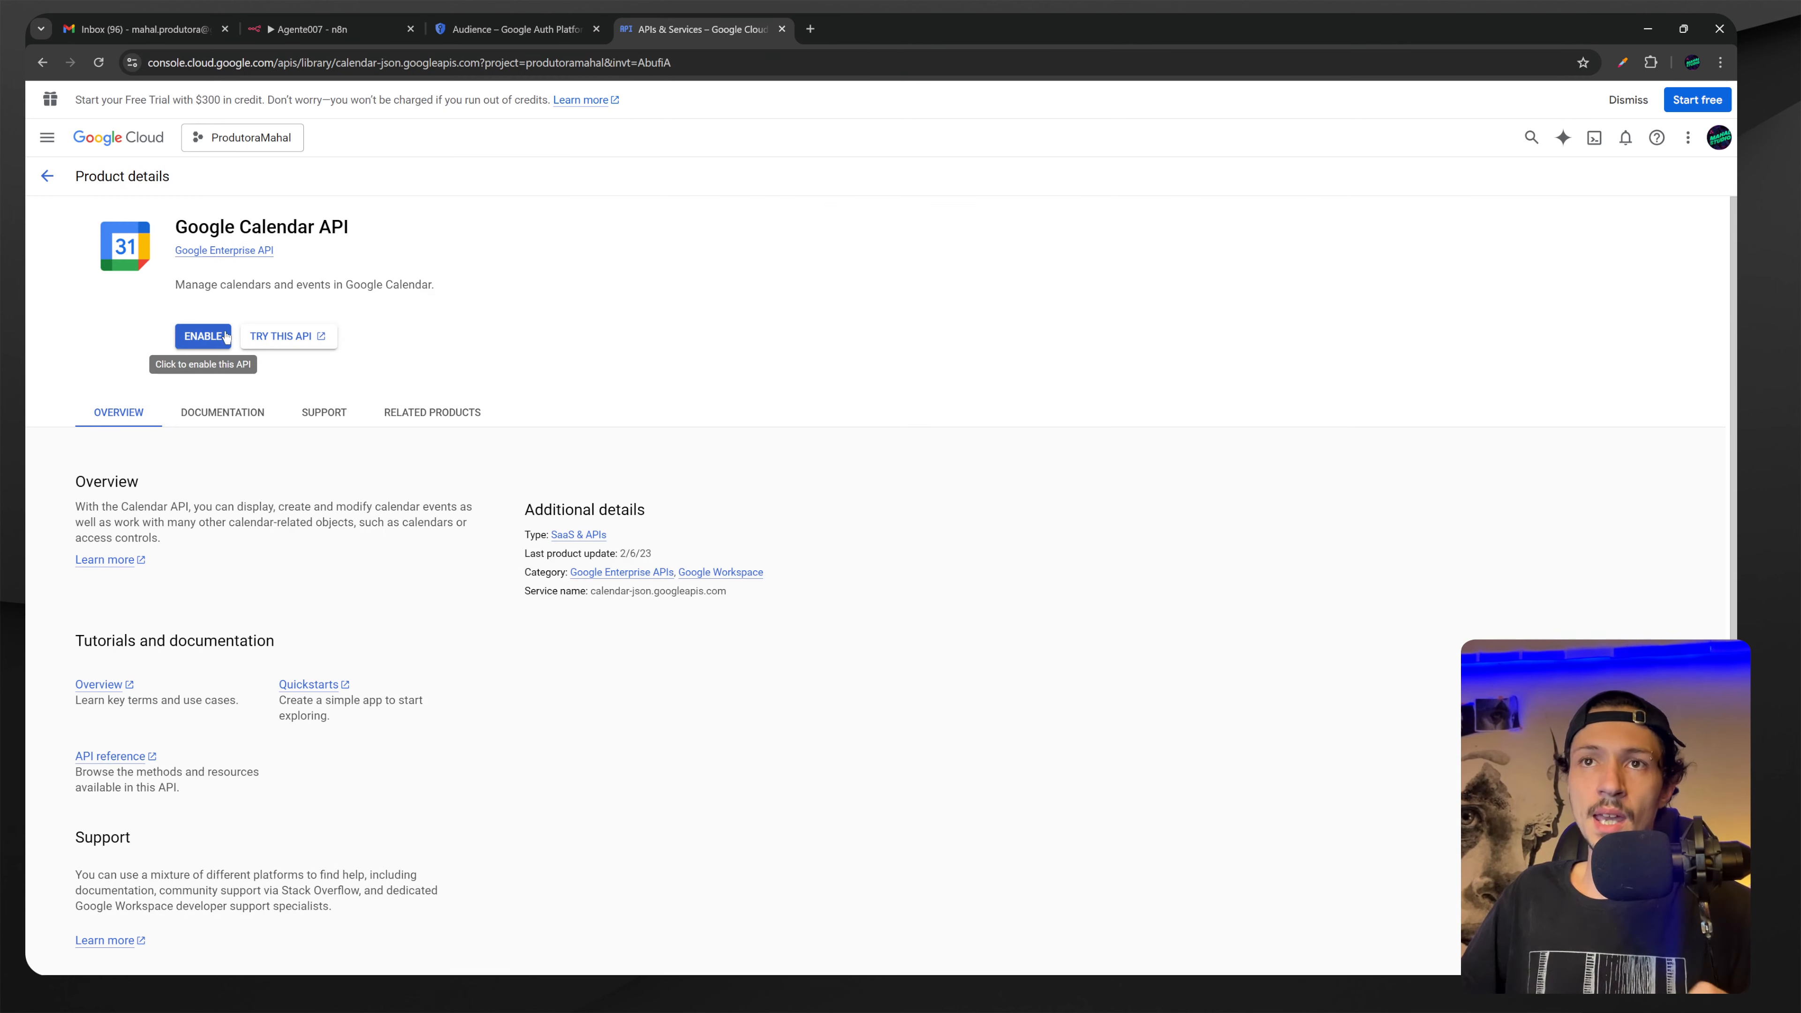
Enable the Google Calendar API for ProdutoraMahal and go back to the n8n tab.
{"action": "left_click", "coordinate": [202, 338]}
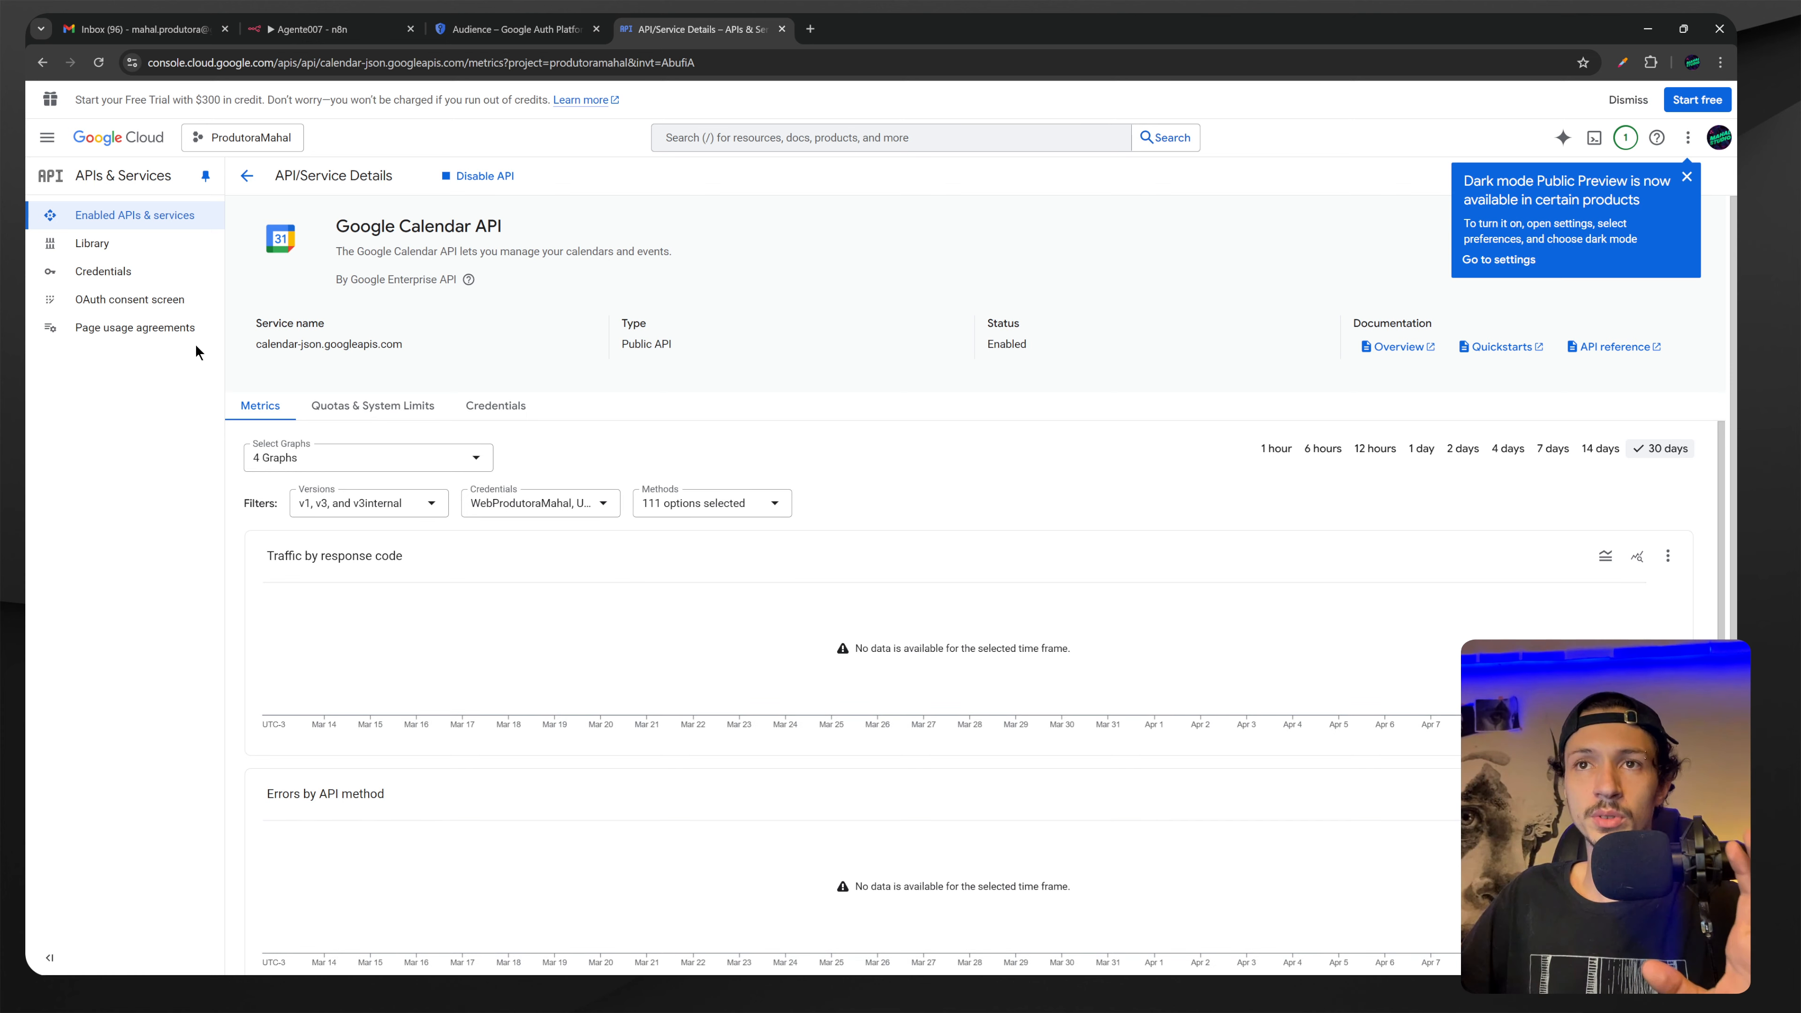
{"action": "left_click", "coordinate": [307, 27]}
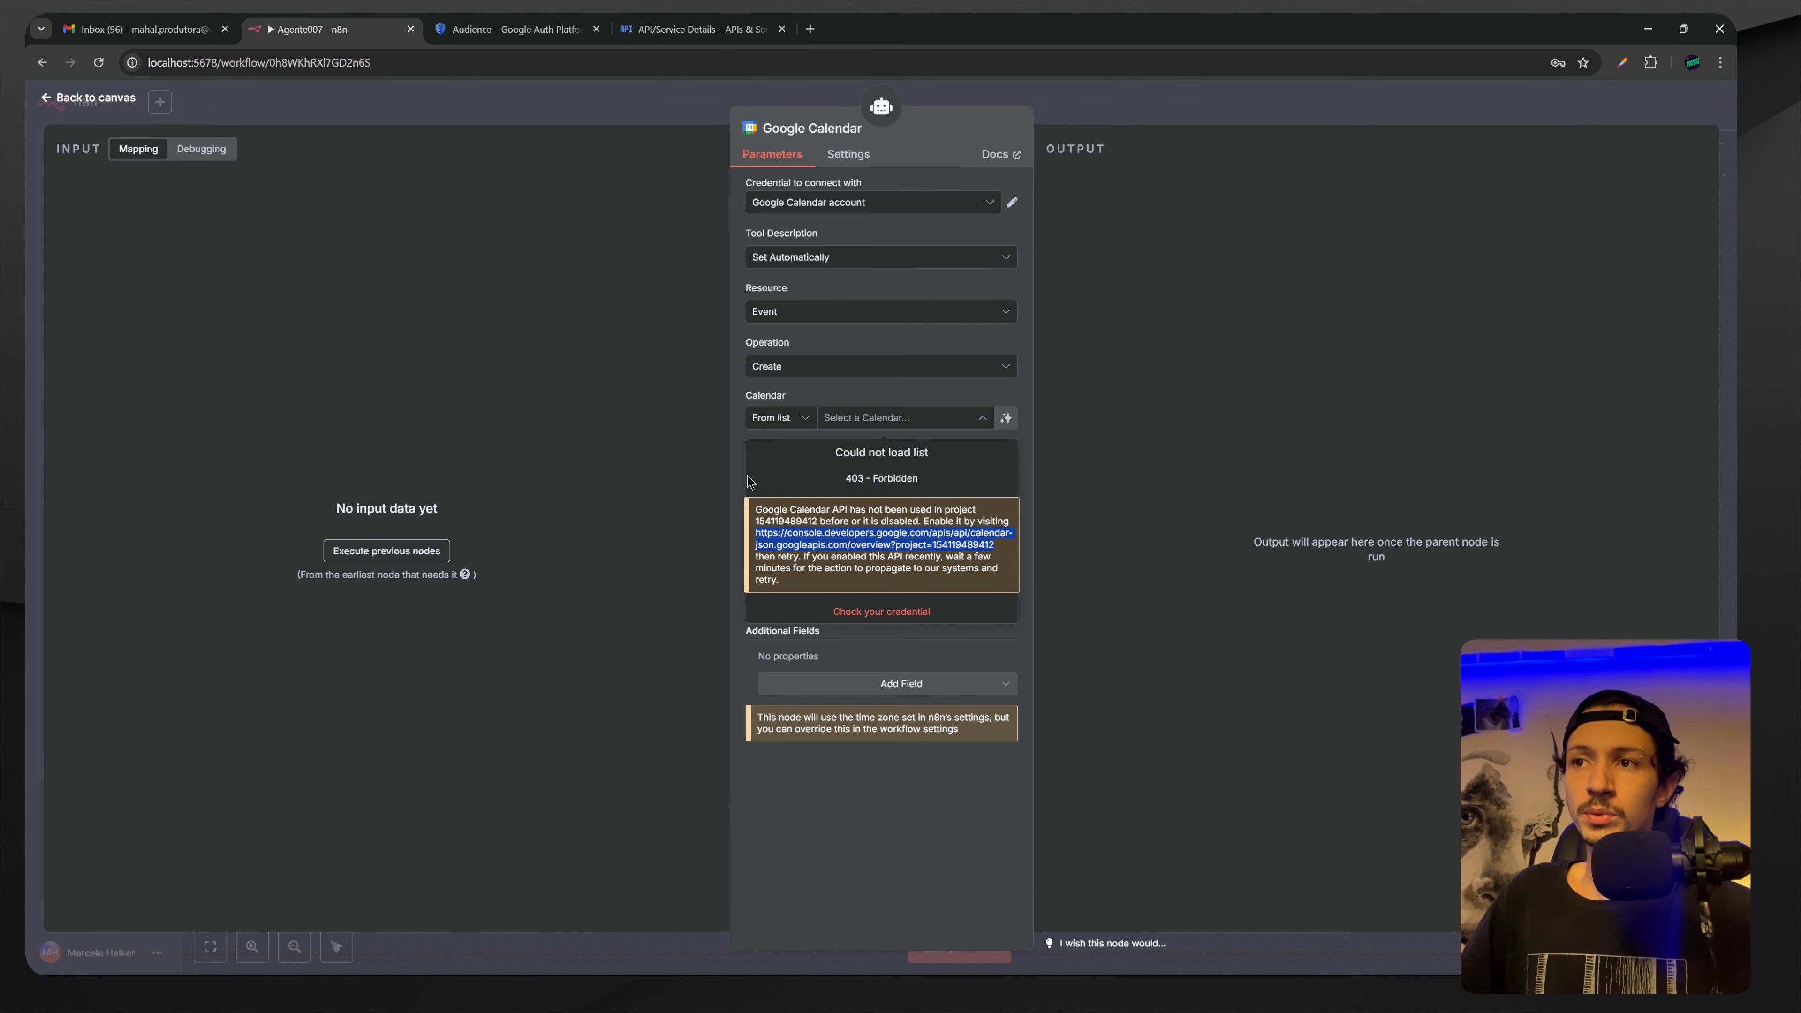
Confirm the Calendar dropdown now lists the account's calendars, then open Google's apps grid in a new tab.
{"action": "left_click", "coordinate": [983, 421]}
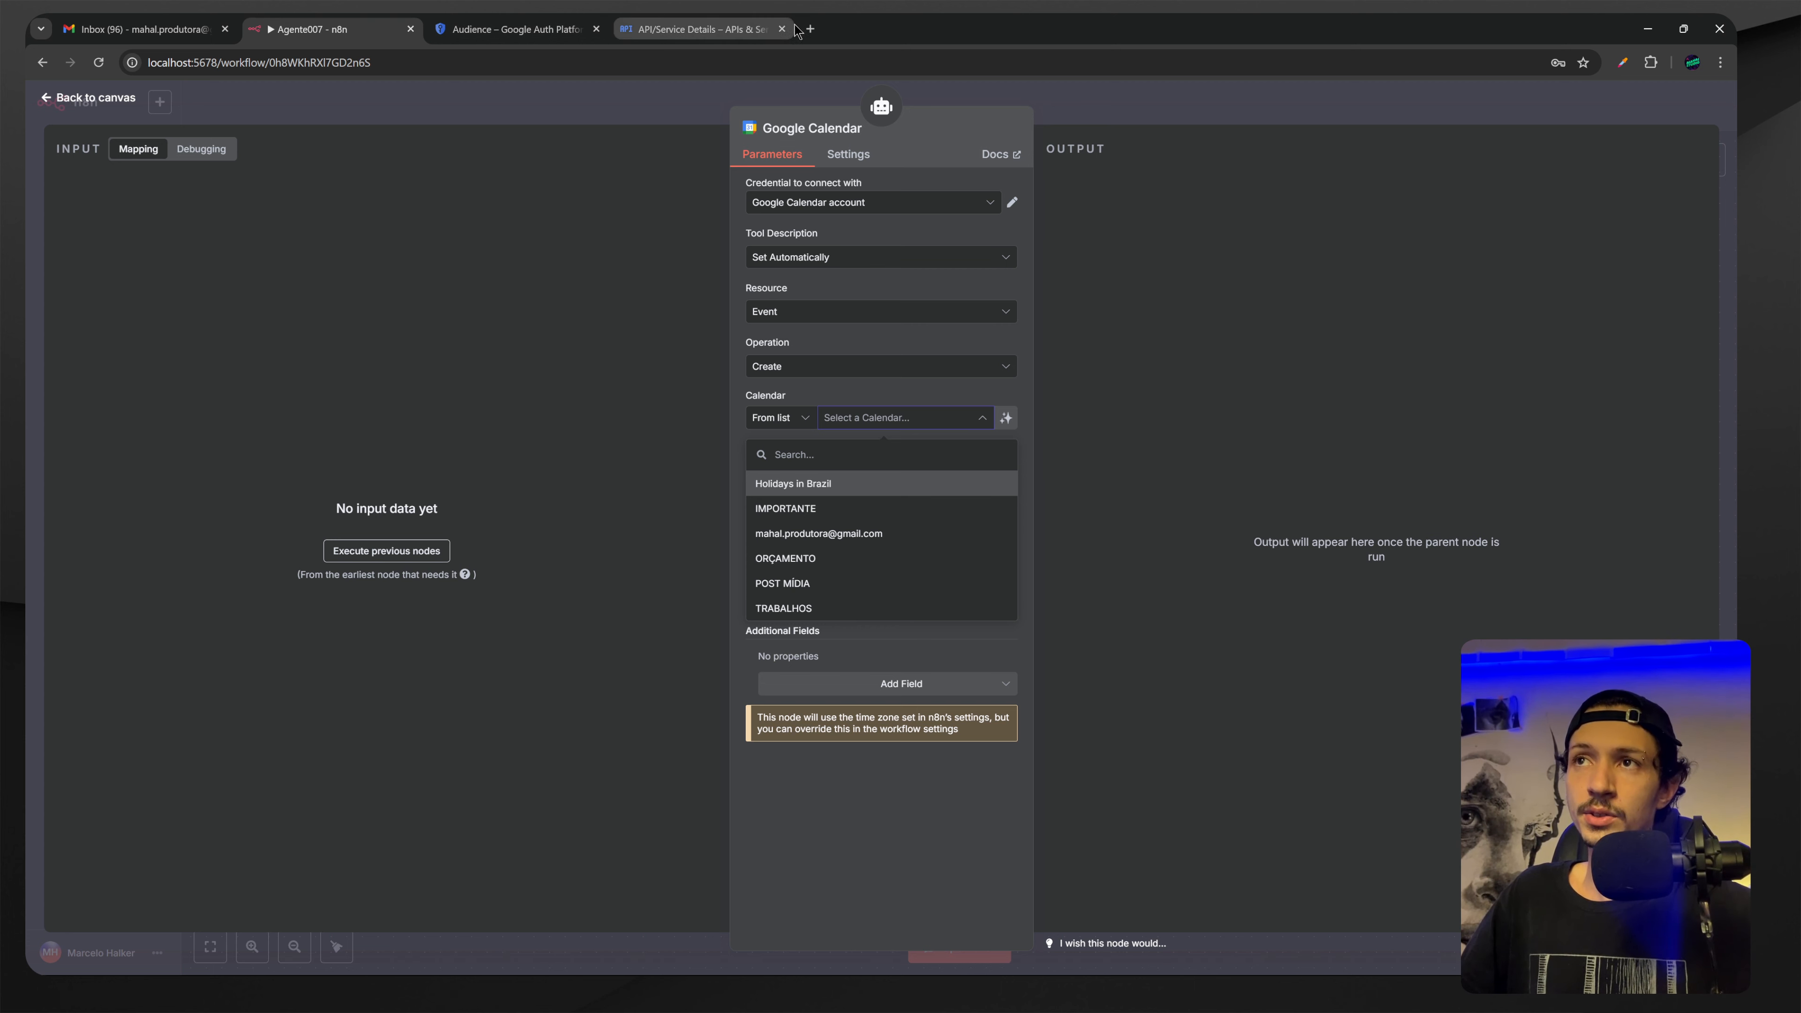
{"action": "left_click", "coordinate": [810, 29]}
{"action": "left_click", "coordinate": [1674, 133]}
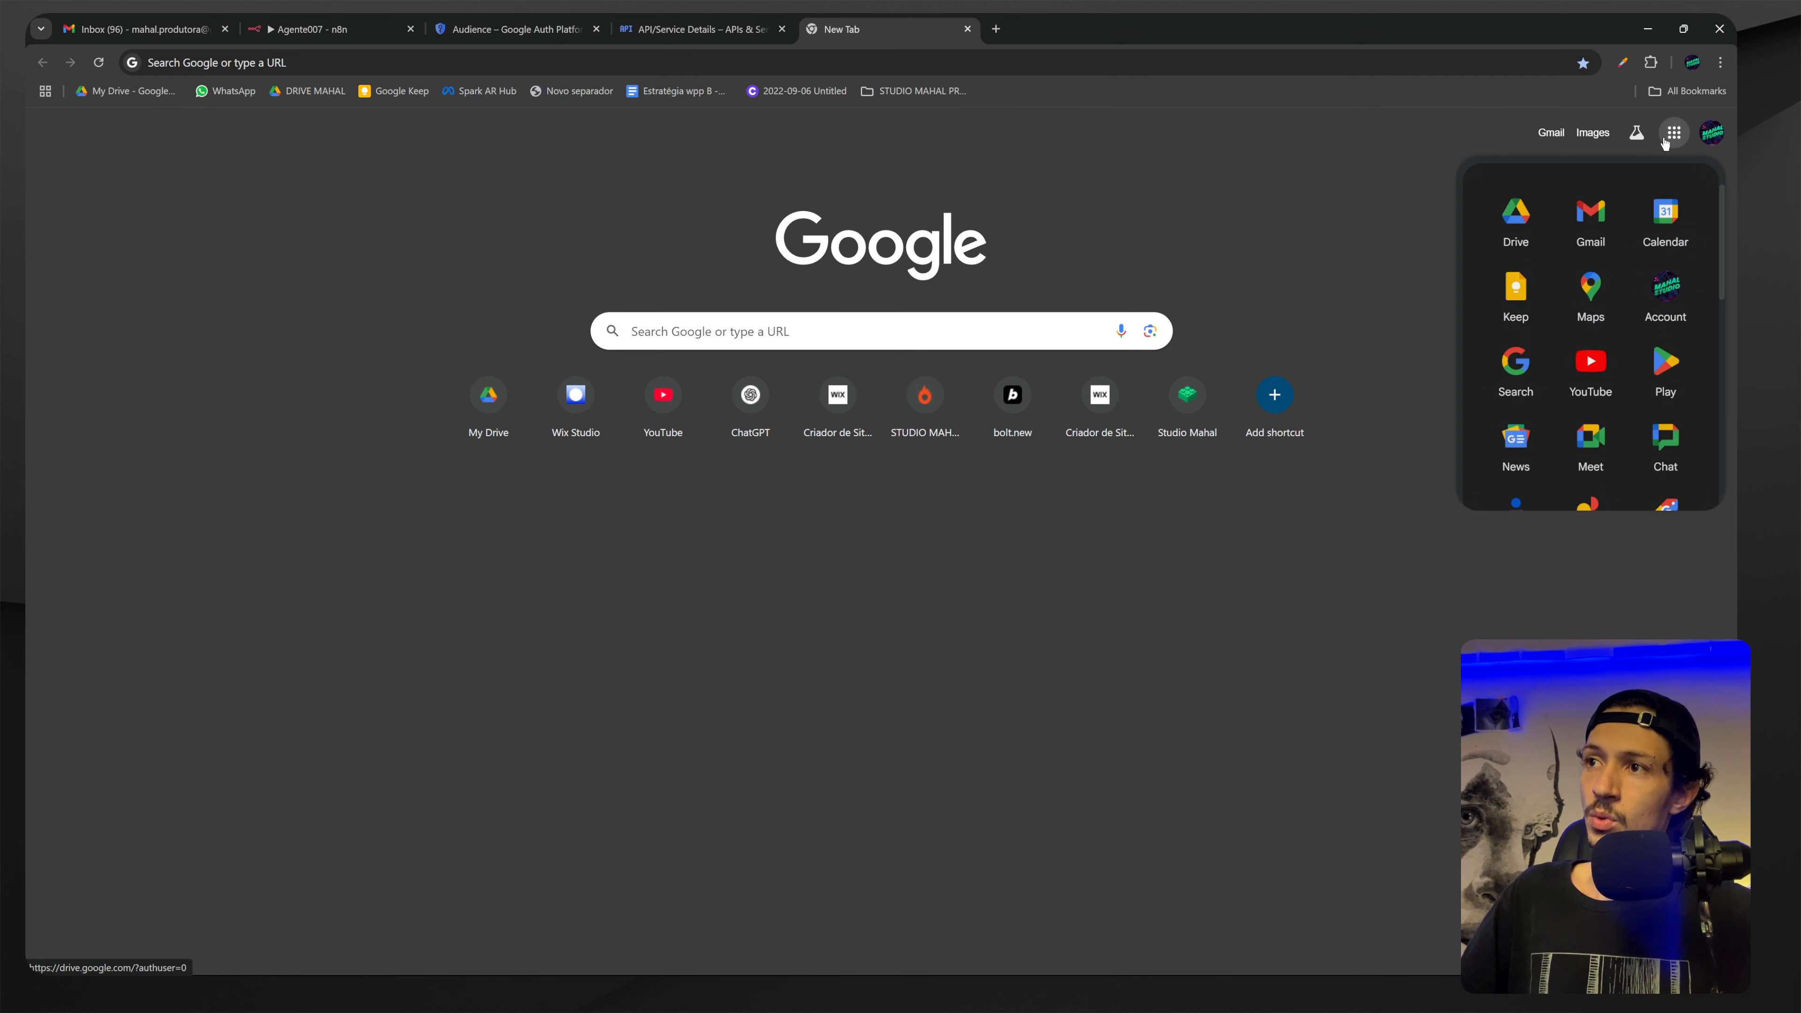
Open Google Calendar in dark mode, dismiss its prompts, and return to n8n.
{"action": "left_click", "coordinate": [1668, 226]}
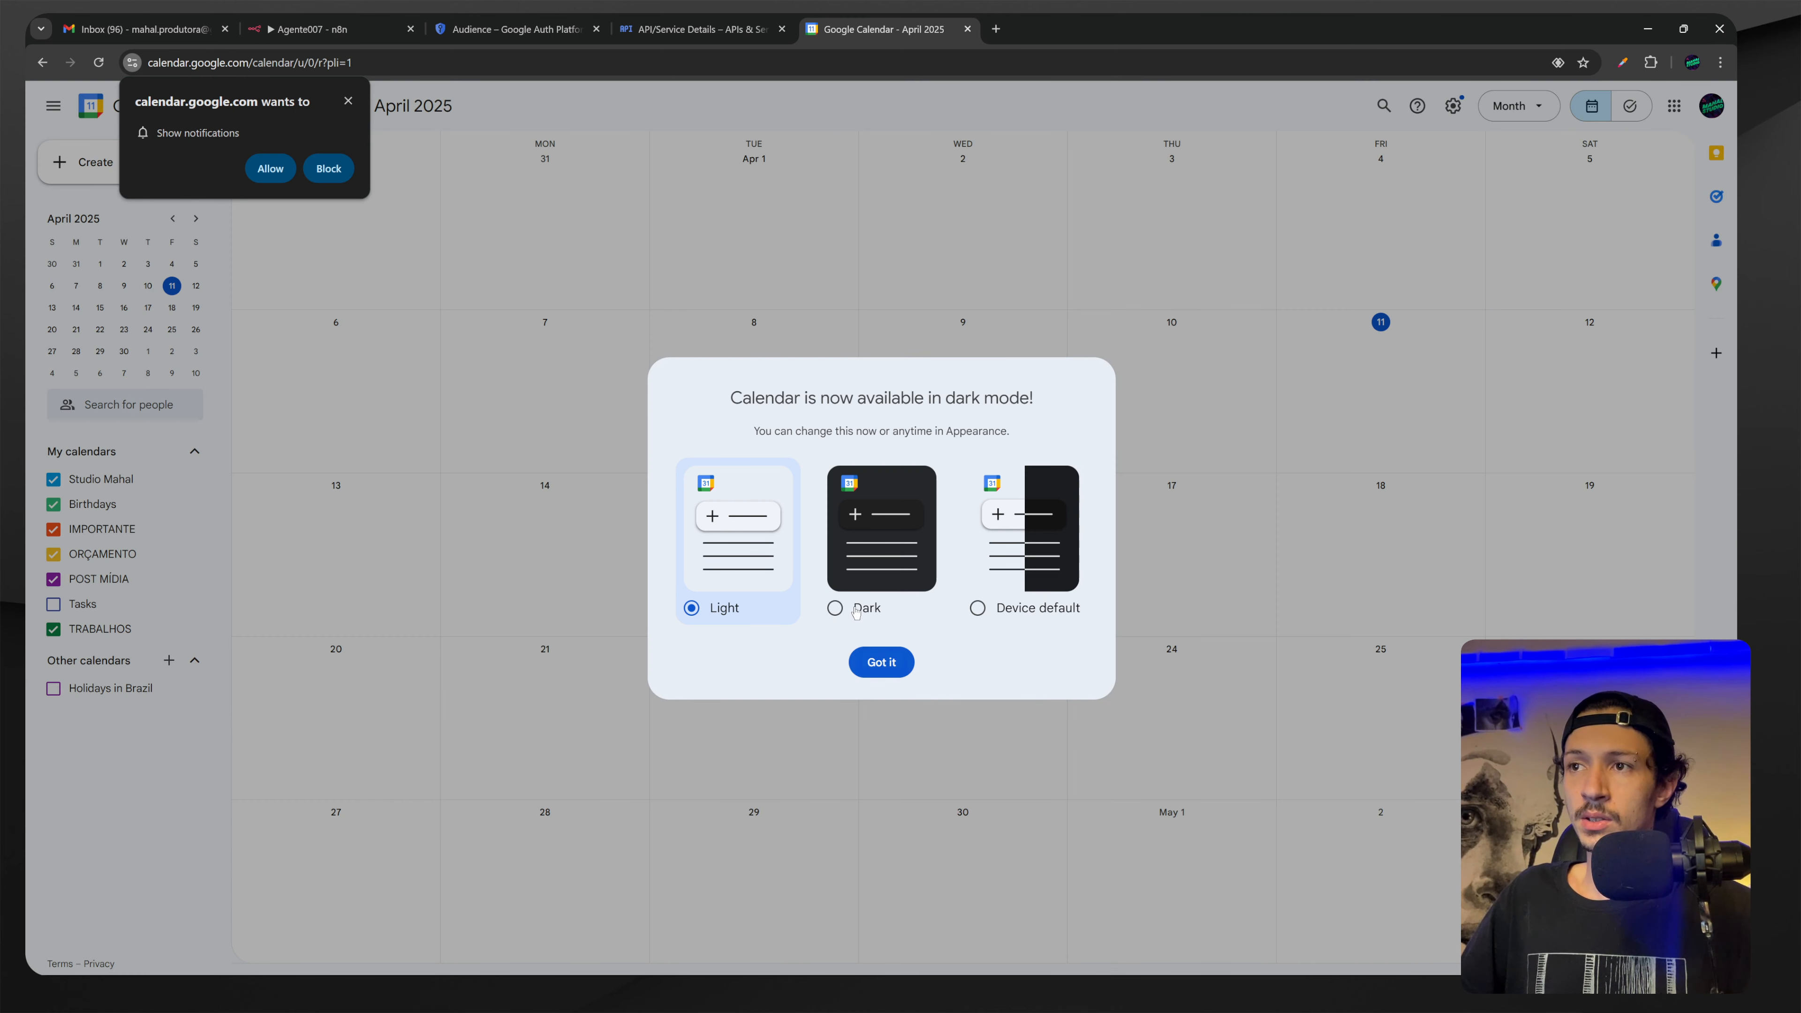
{"action": "left_click", "coordinate": [836, 608]}
{"action": "left_click", "coordinate": [882, 661]}
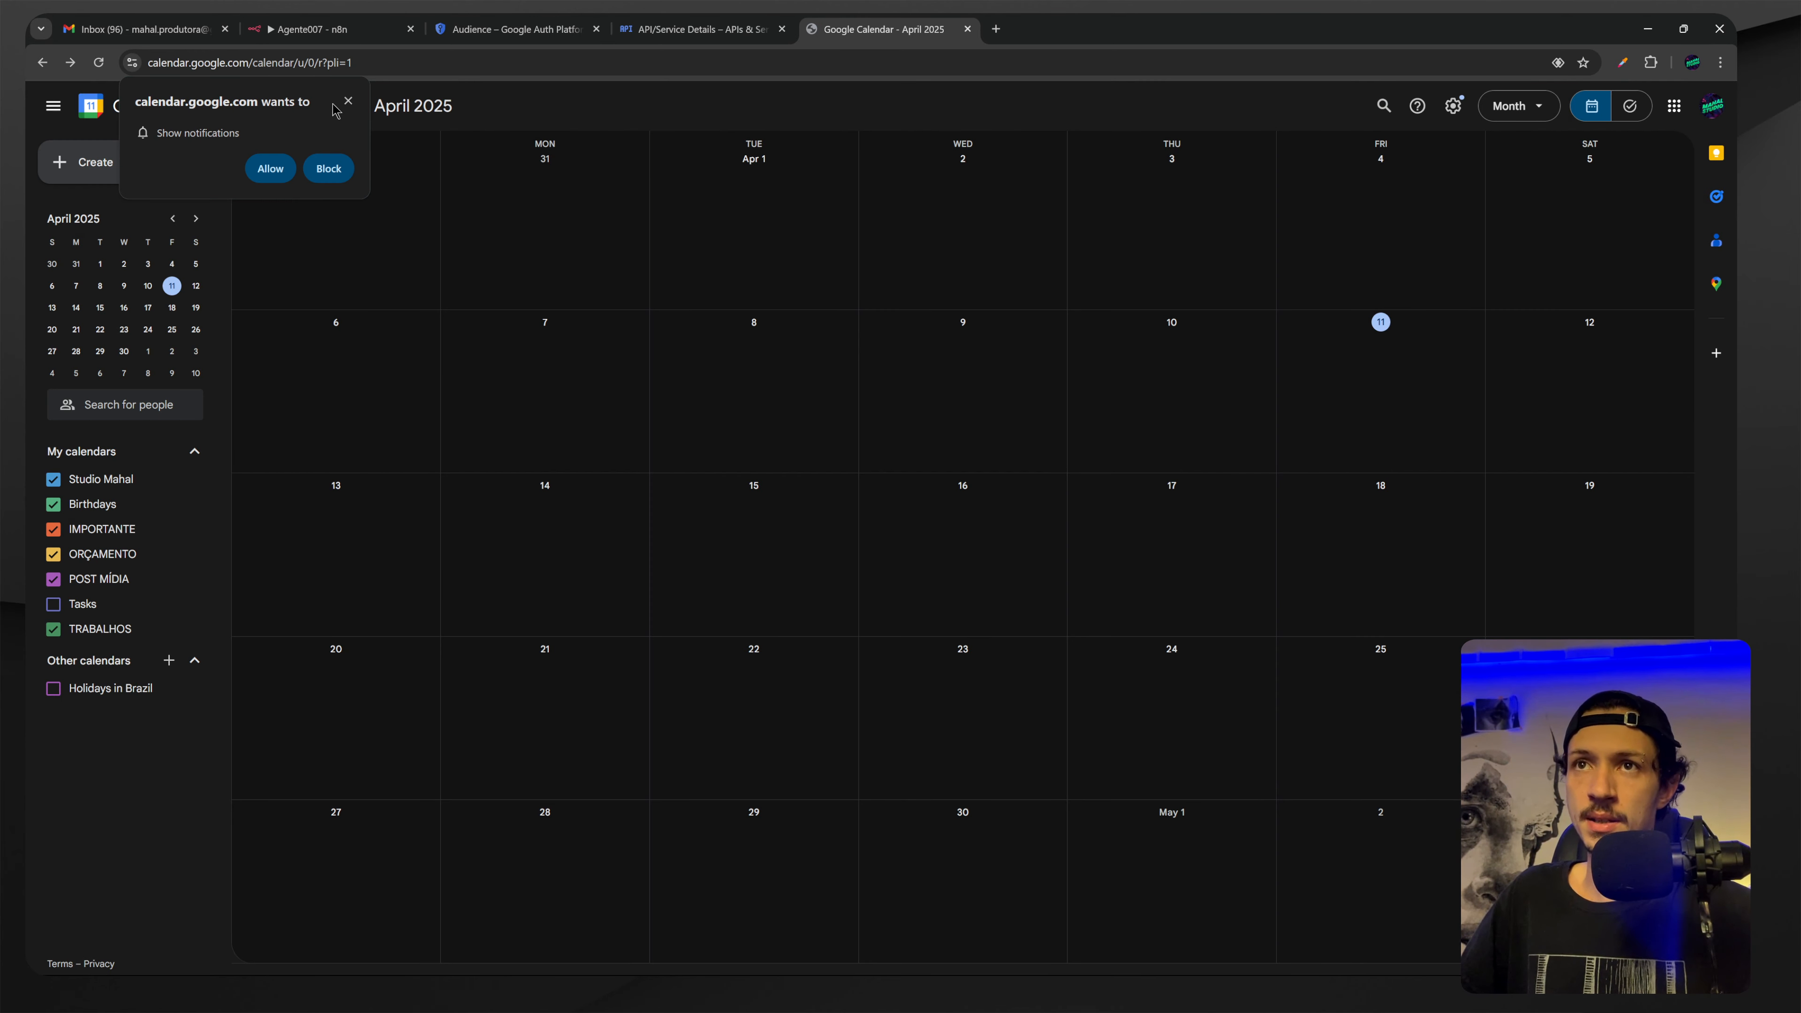
{"action": "left_click", "coordinate": [348, 101]}
{"action": "left_click", "coordinate": [312, 28]}
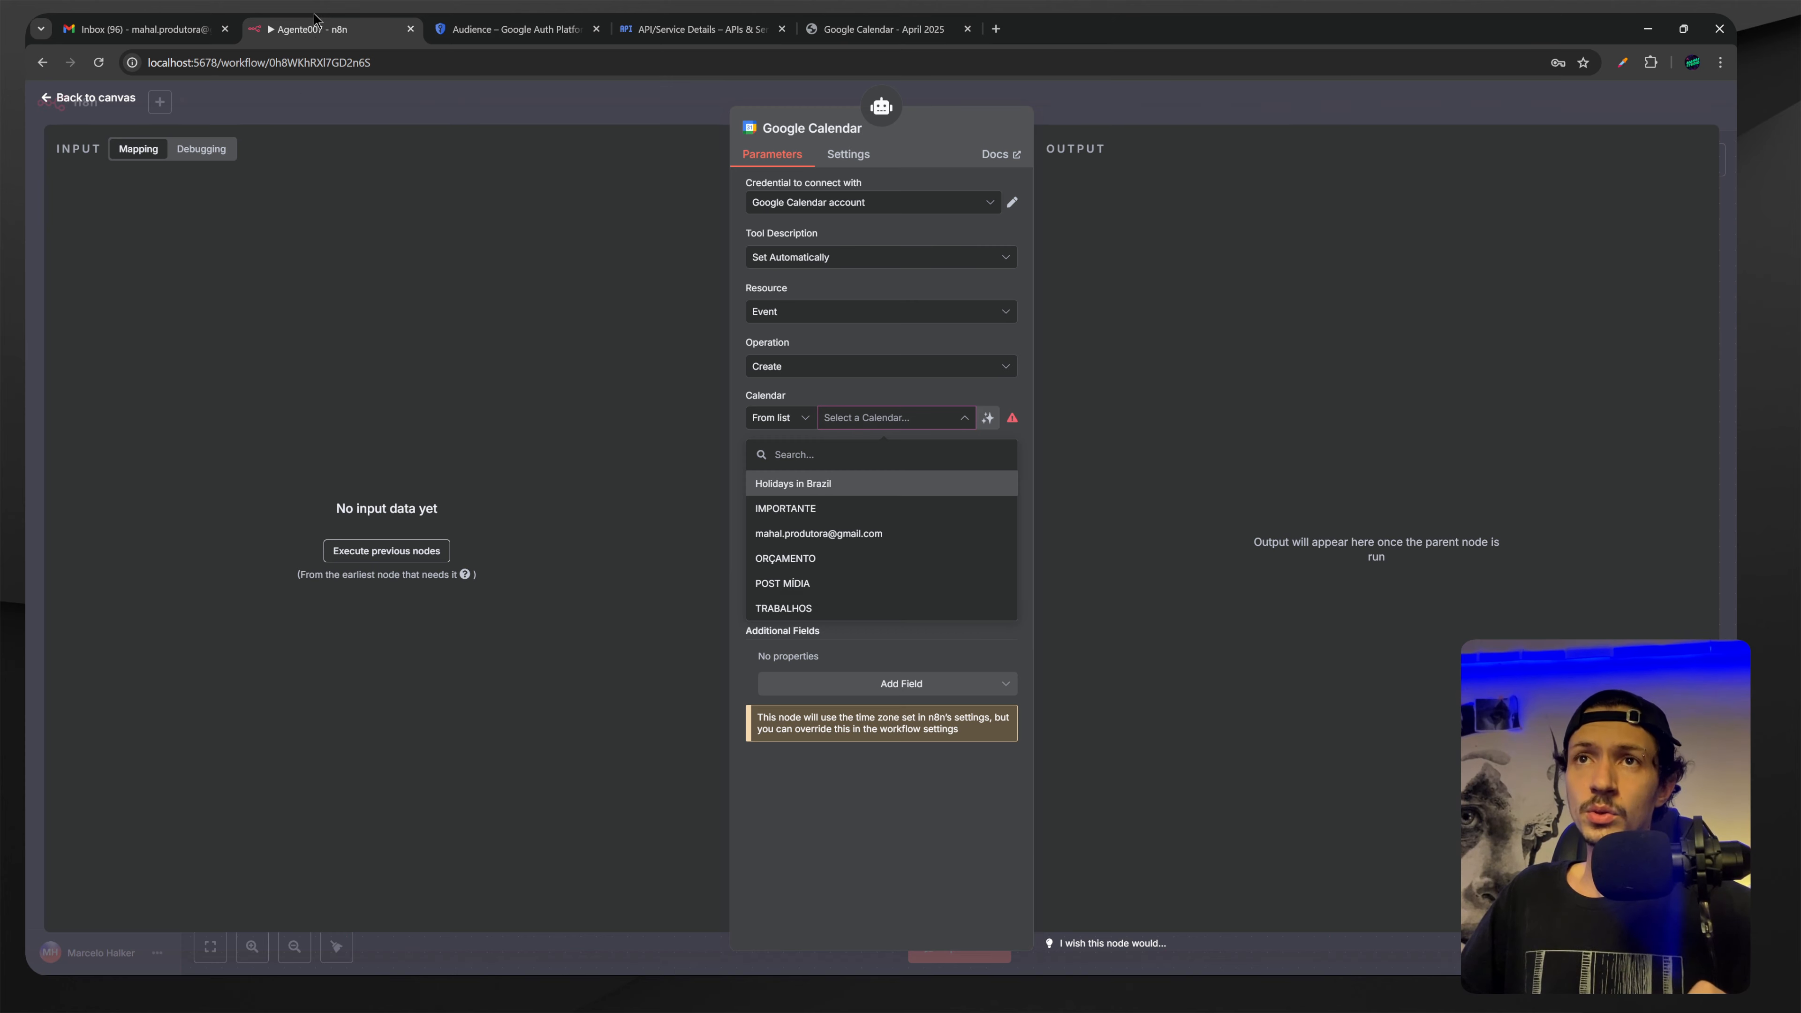
Save the workflow settings with timezone America/Sao Paulo and reopen the Google Calendar node.
{"action": "left_click", "coordinate": [579, 394]}
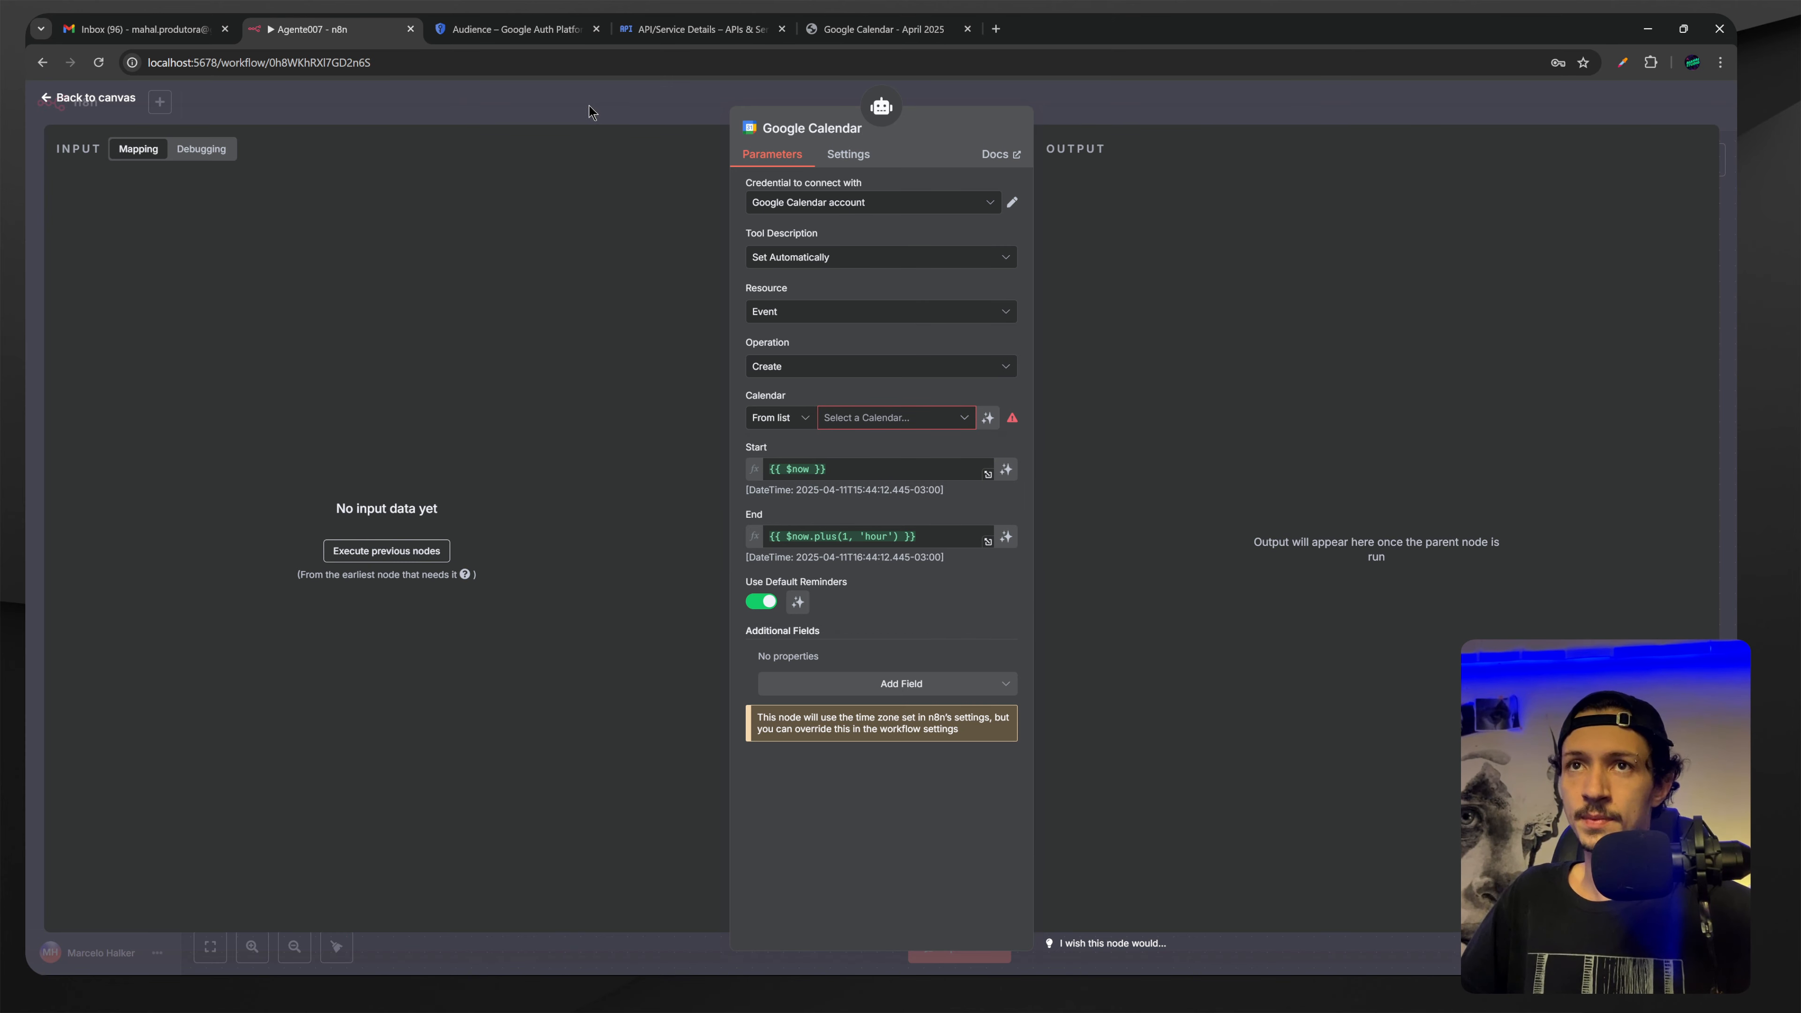
{"action": "left_click", "coordinate": [566, 111]}
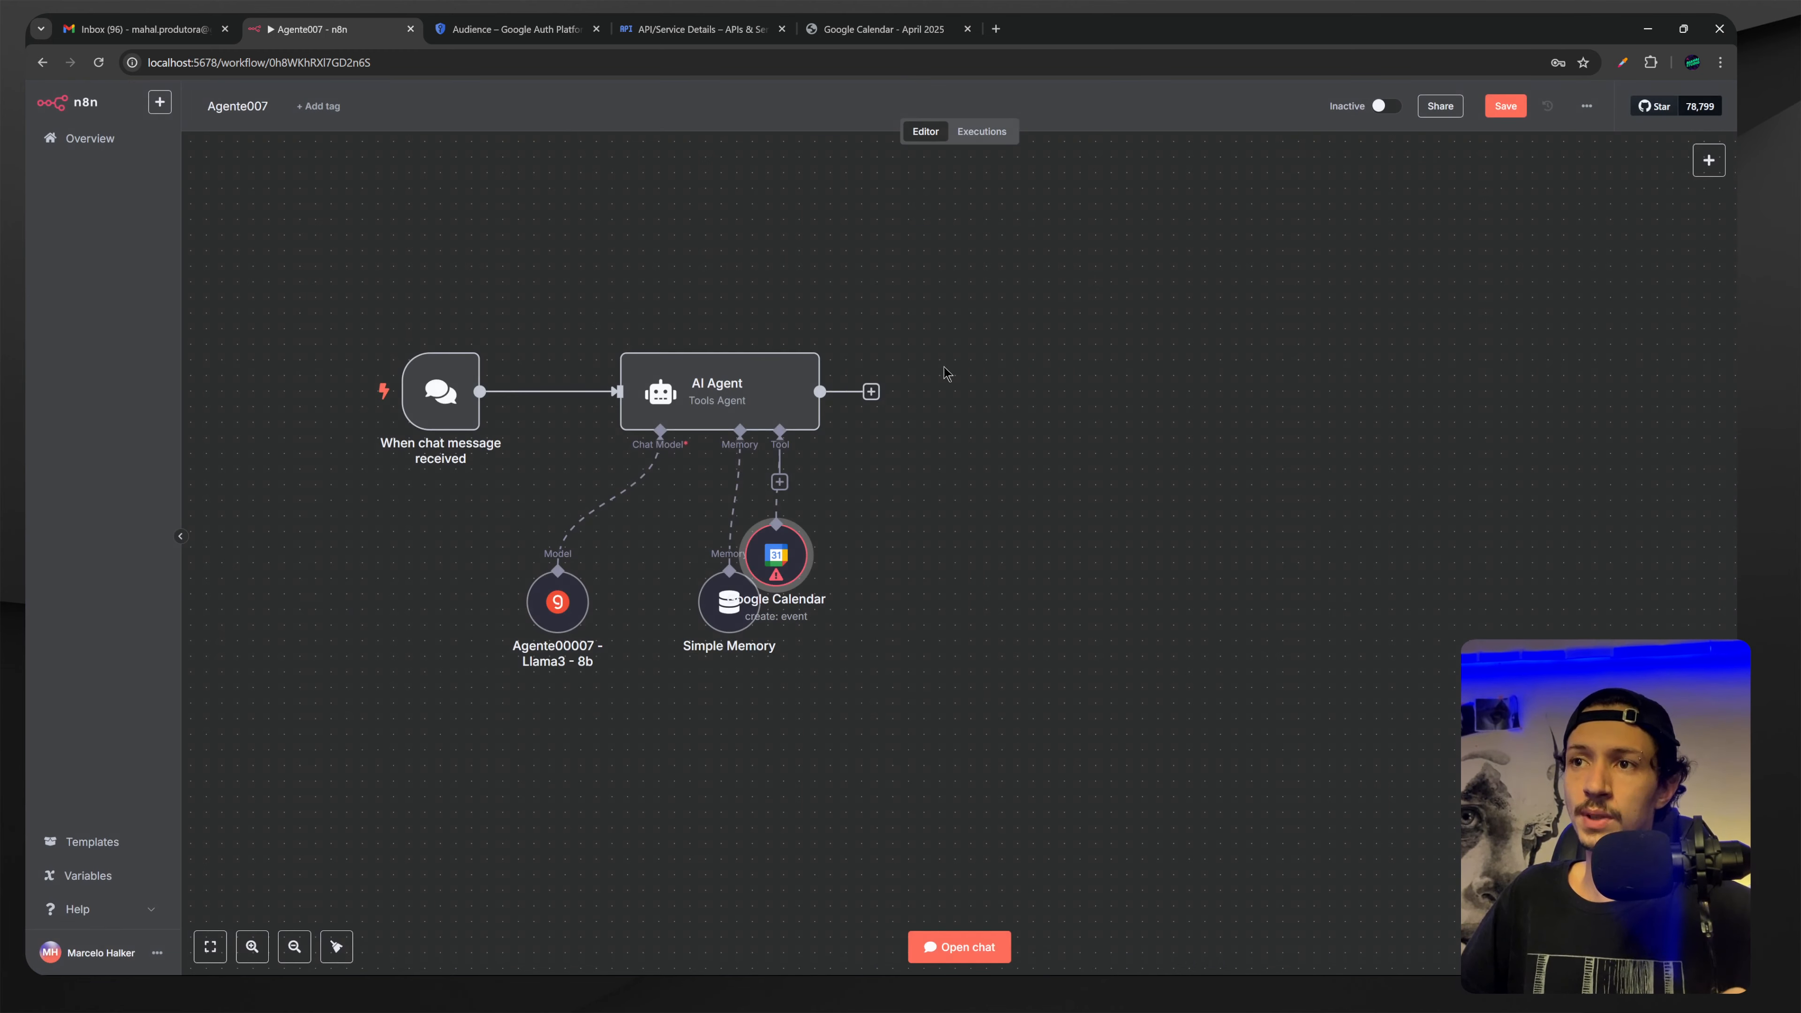
{"action": "scroll", "coordinate": [922, 589], "scroll_direction": "right", "scroll_amount": 3}
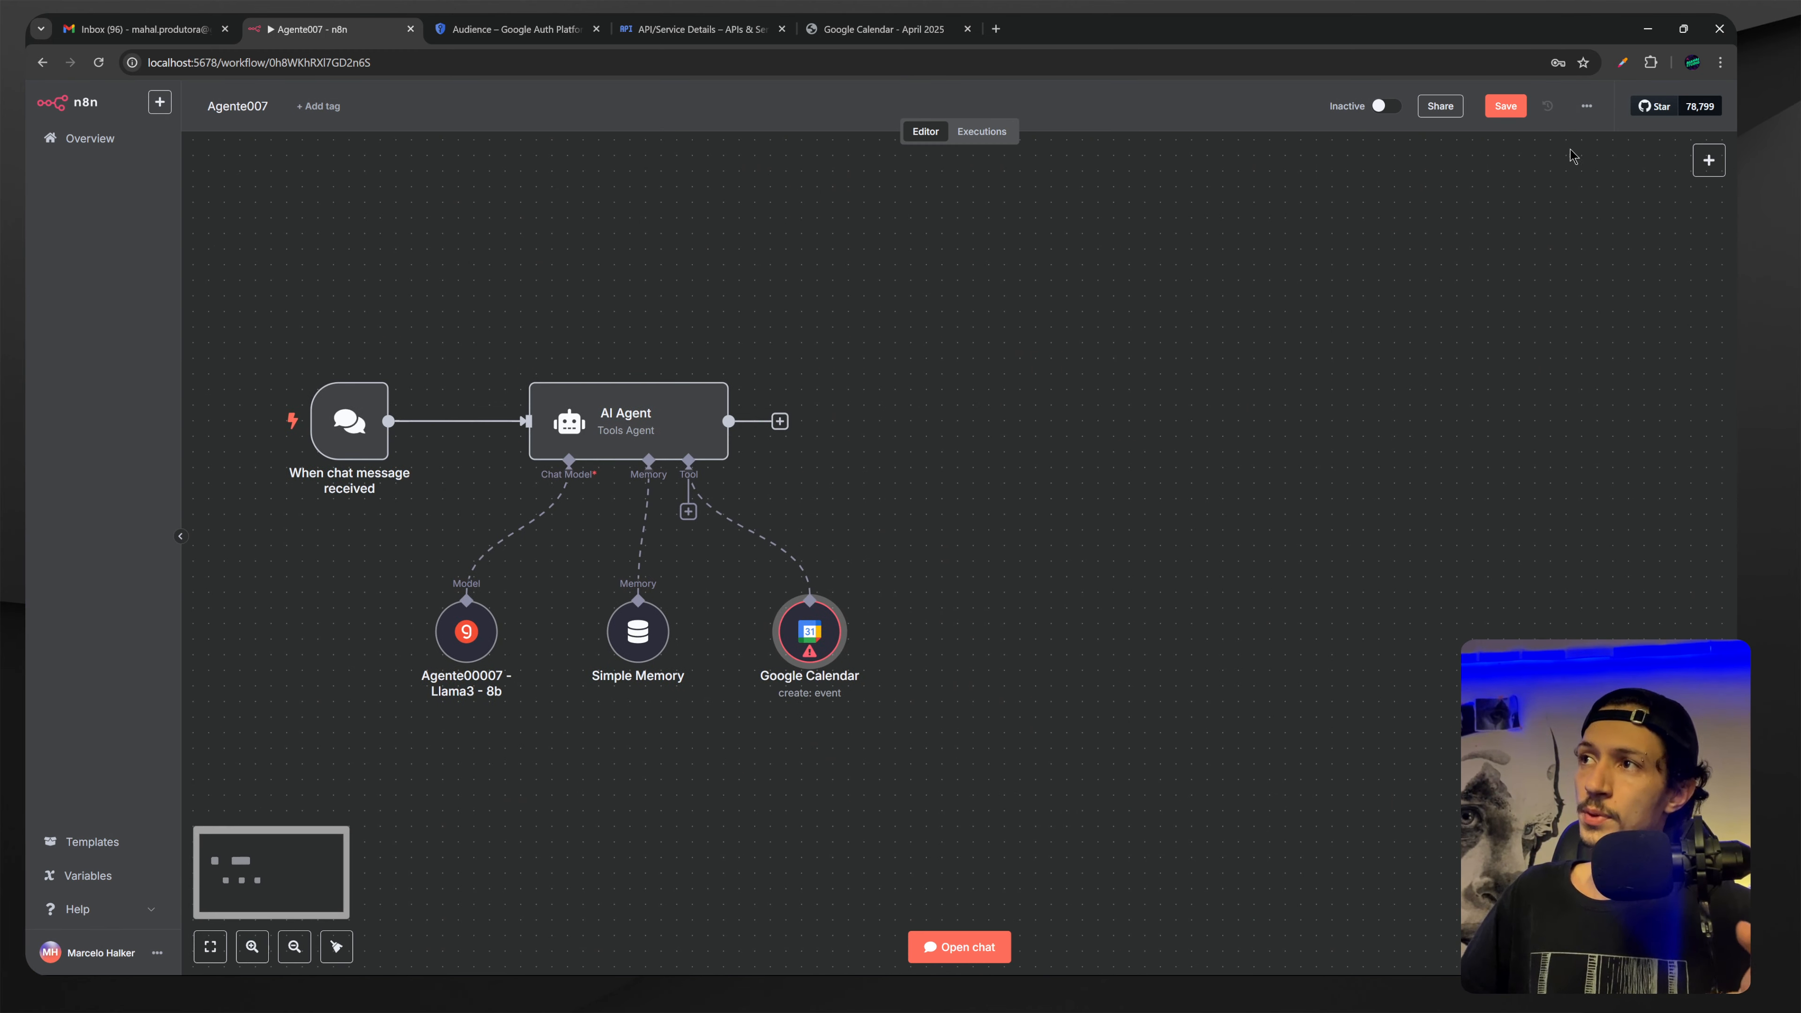
{"action": "left_click", "coordinate": [1587, 107]}
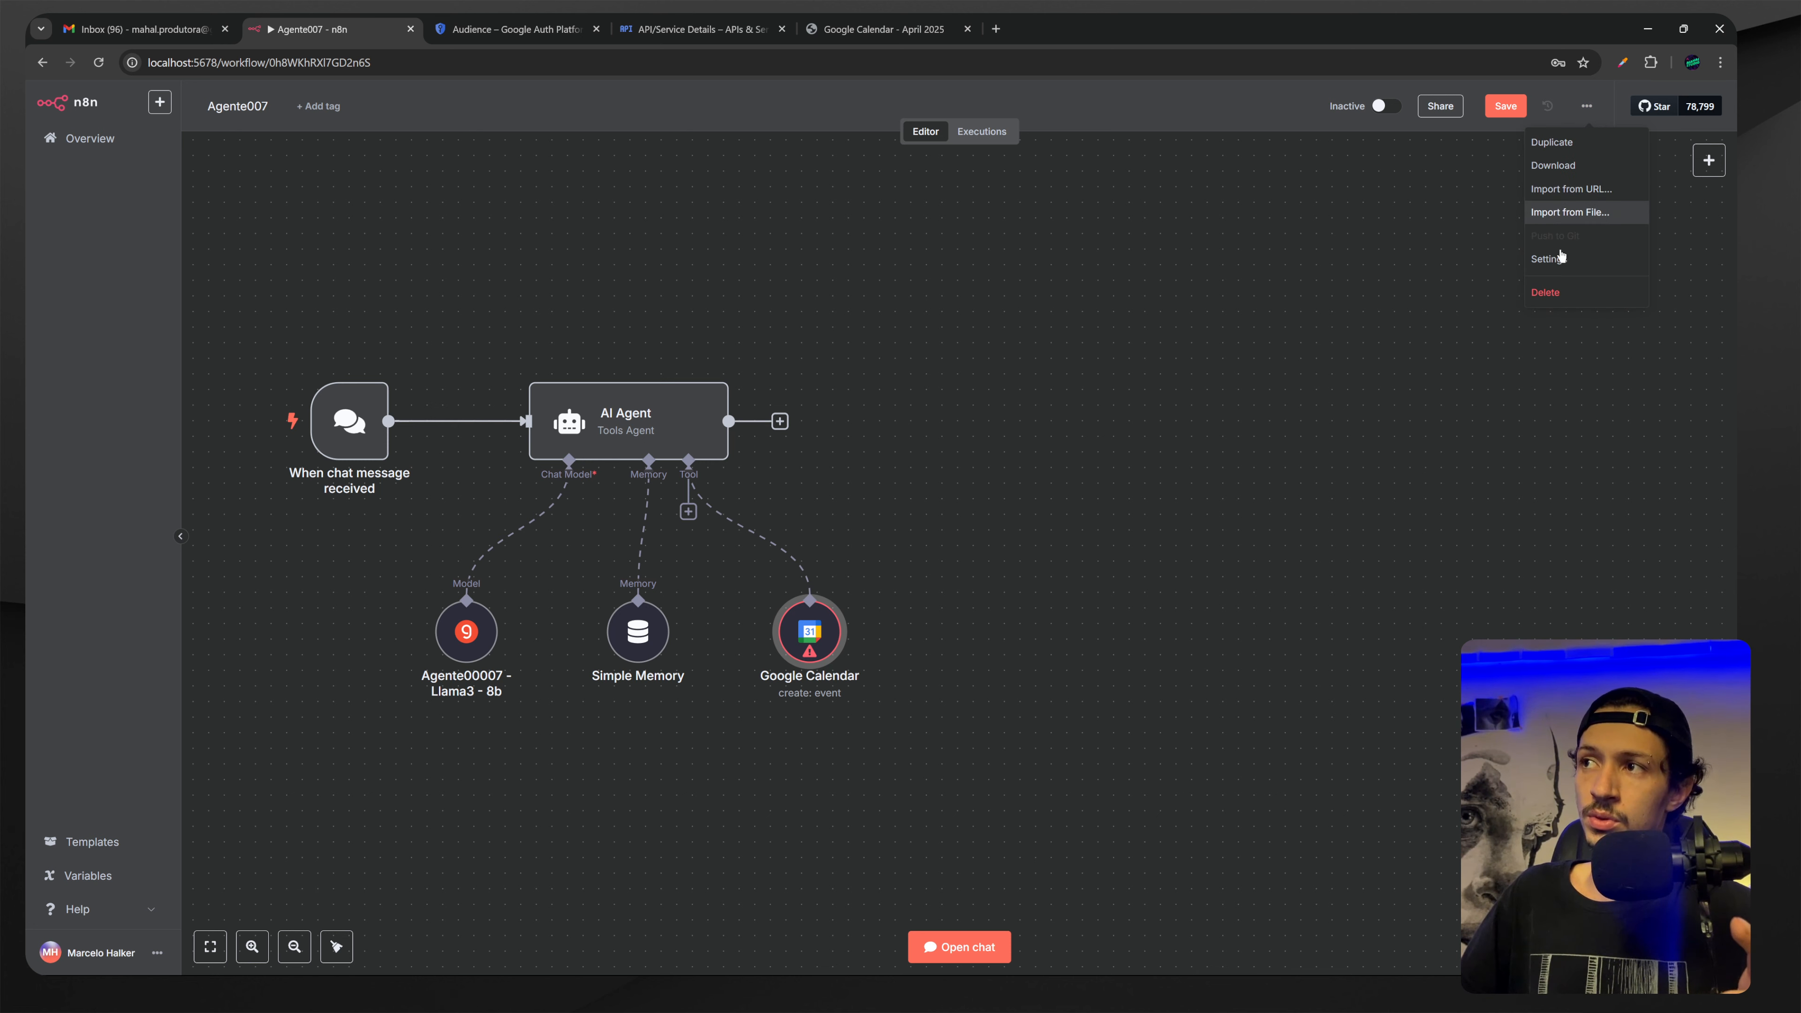
{"action": "left_click", "coordinate": [1565, 263]}
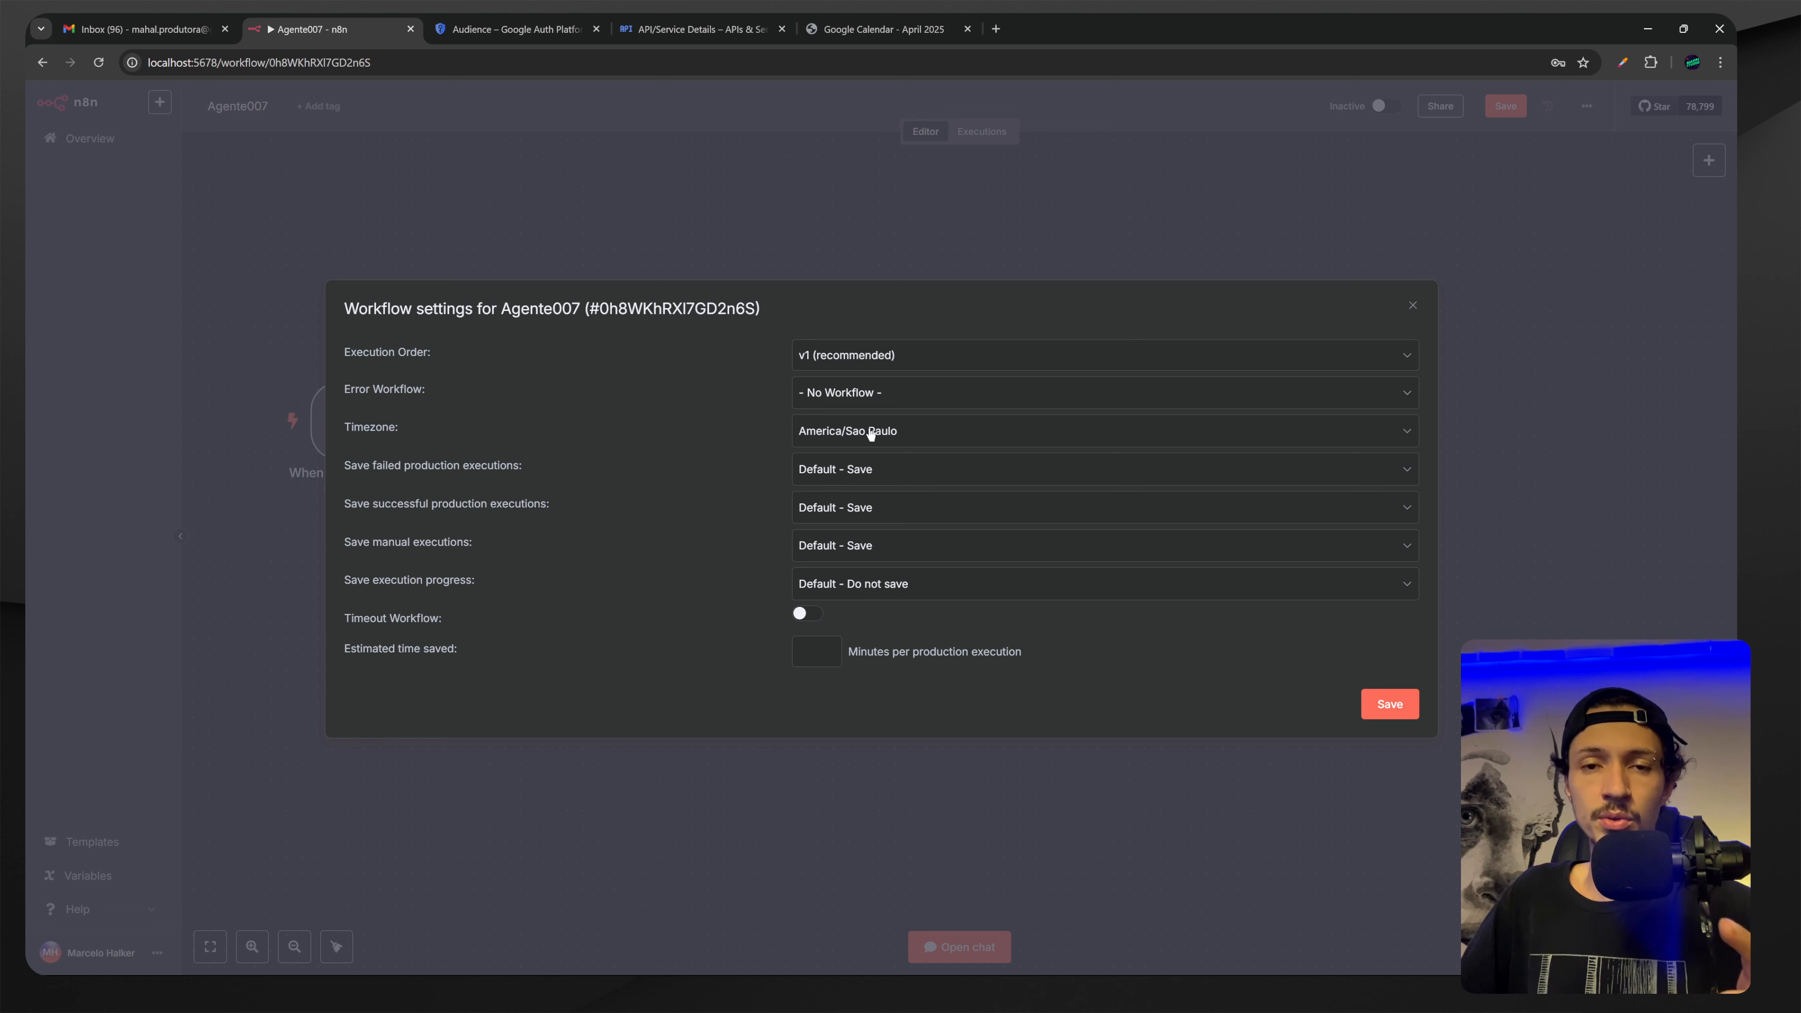
{"action": "left_click", "coordinate": [852, 436]}
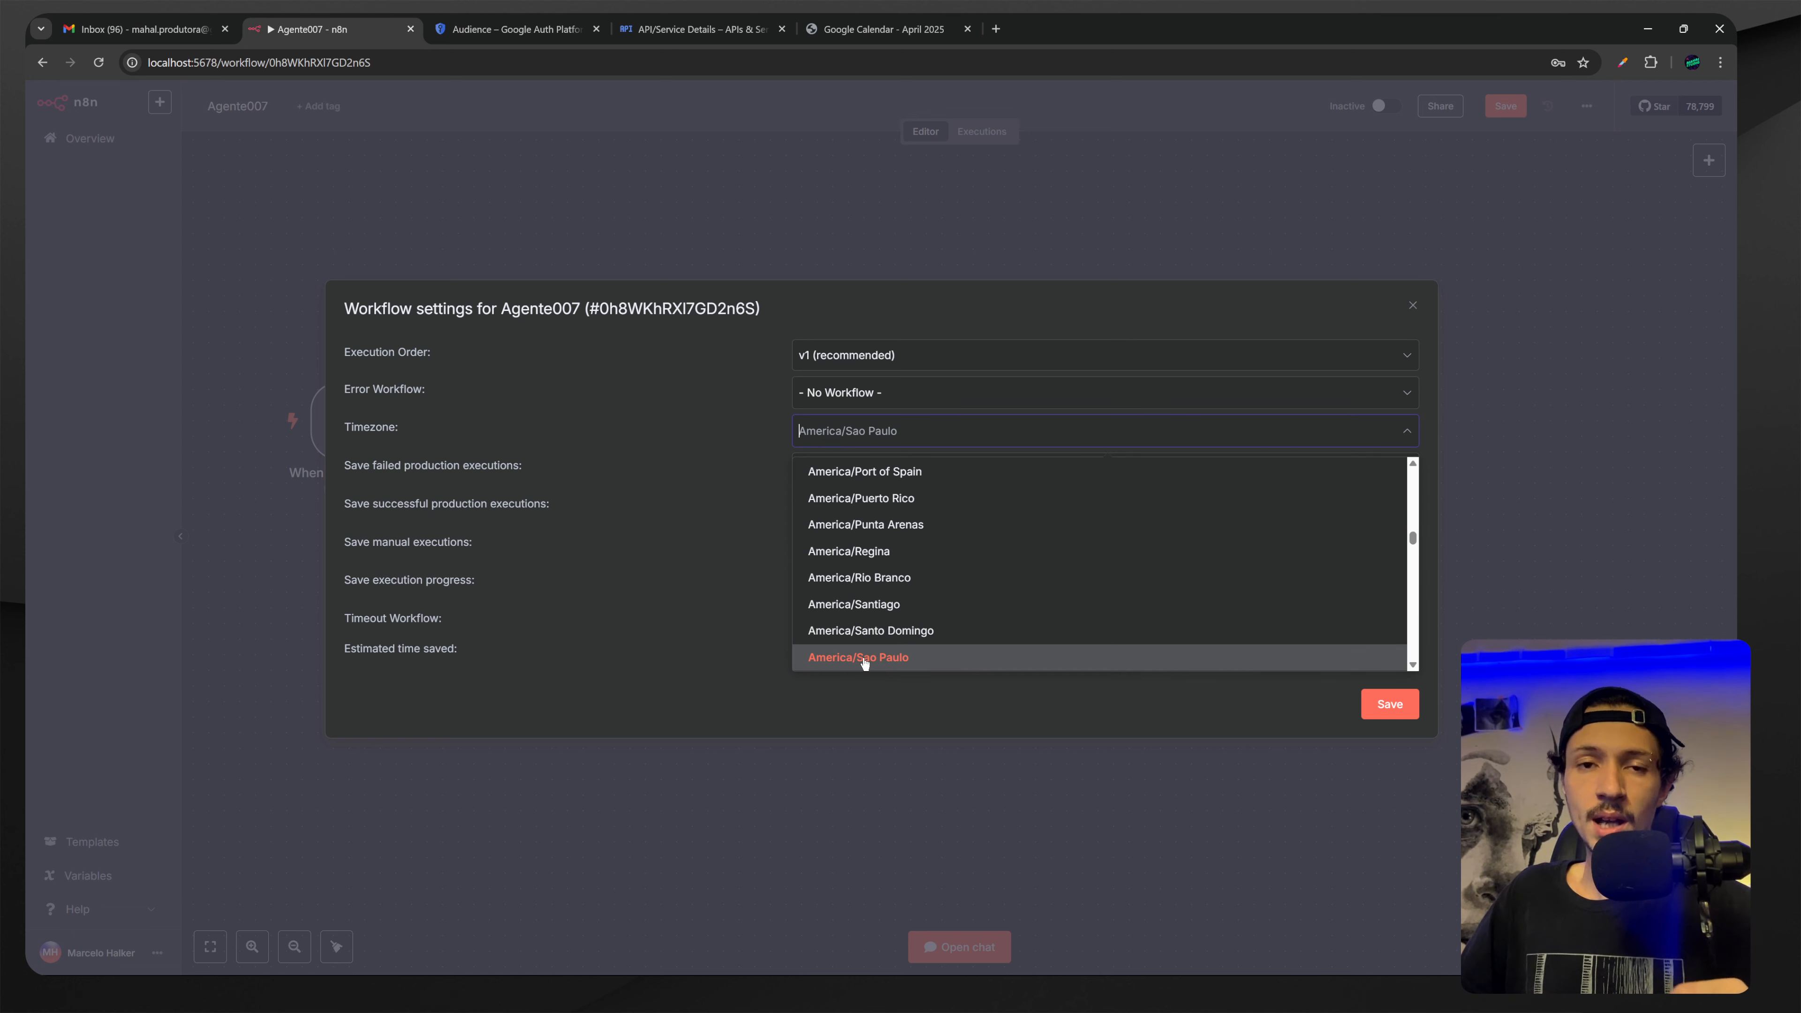
{"action": "left_click", "coordinate": [898, 667]}
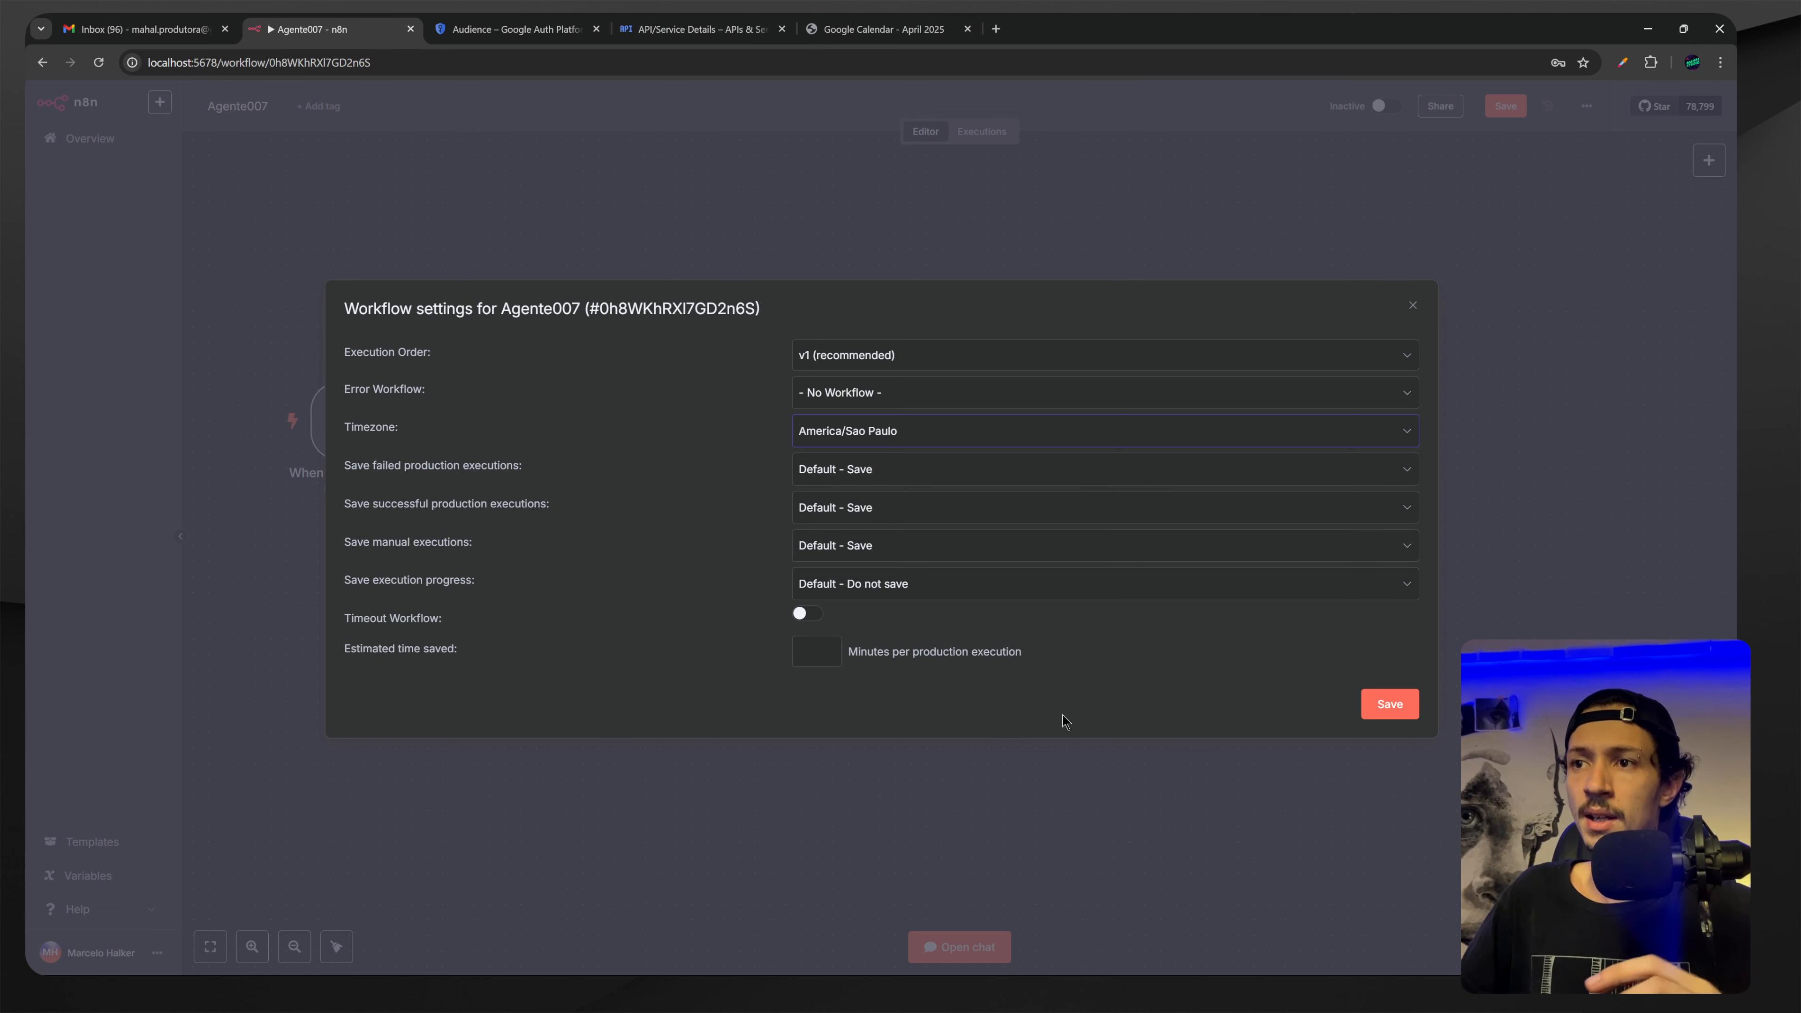
{"action": "left_click", "coordinate": [1390, 705]}
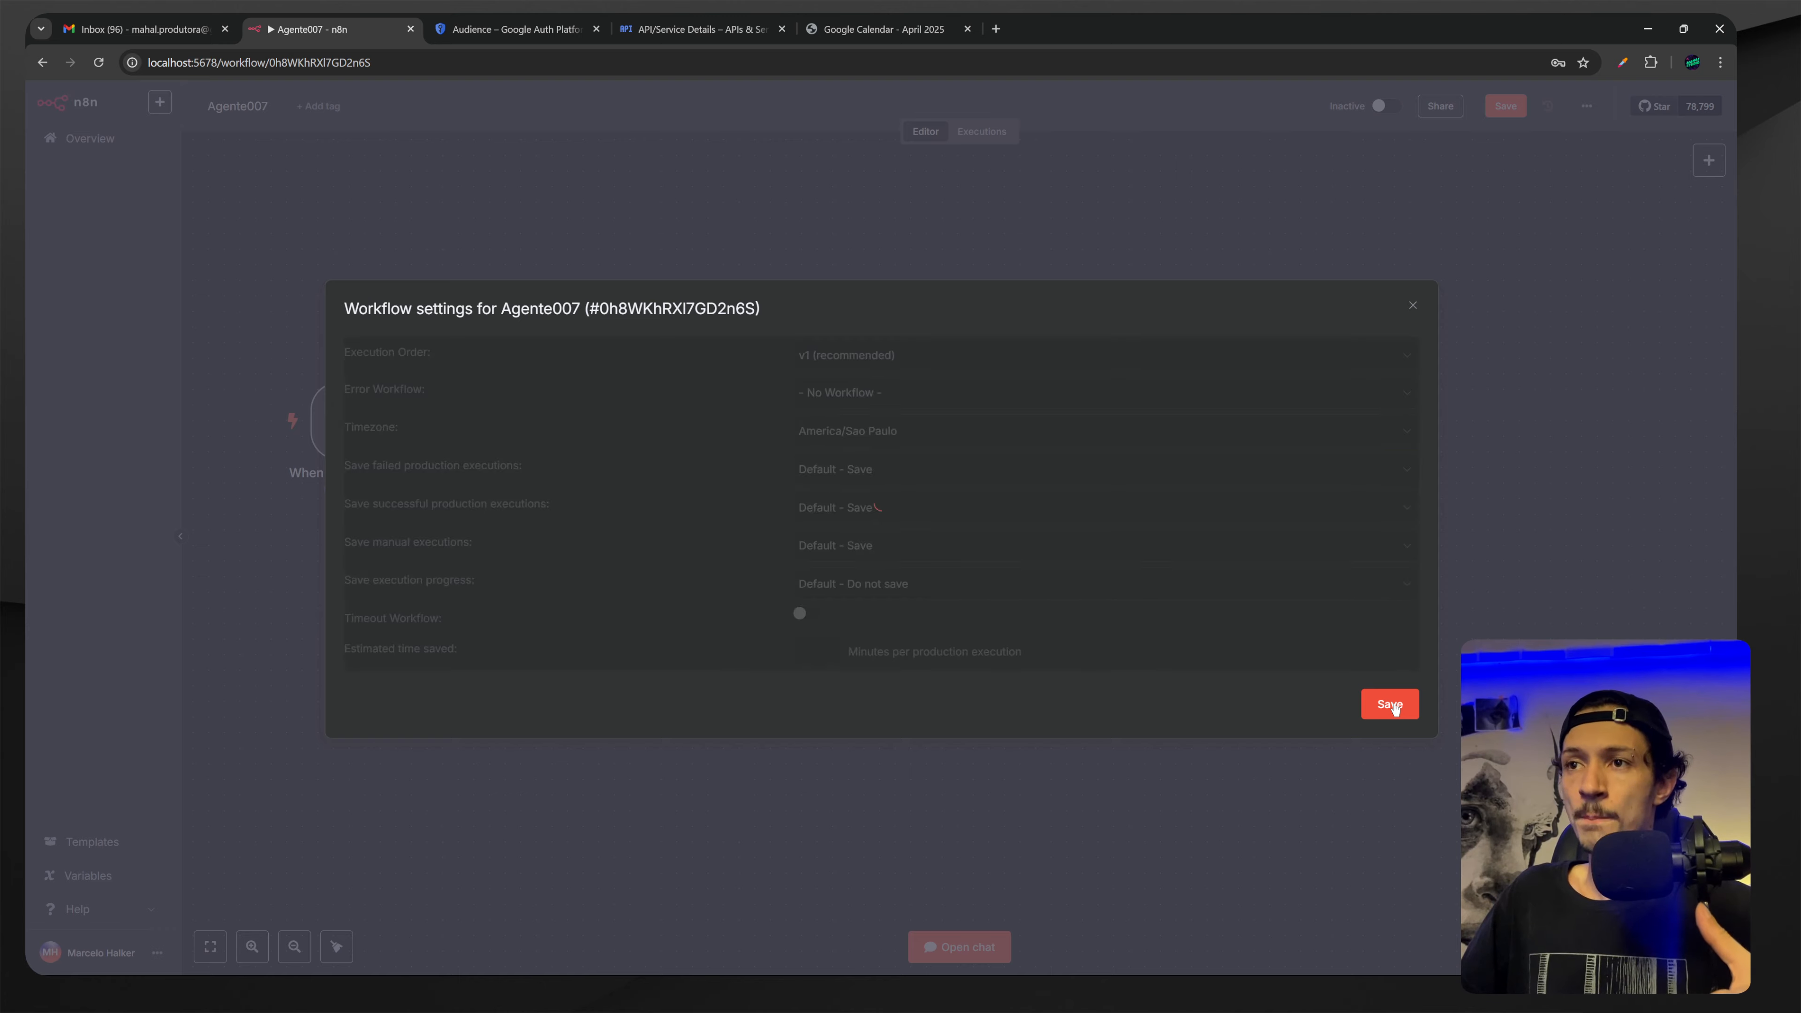
{"action": "double_click", "coordinate": [815, 640]}
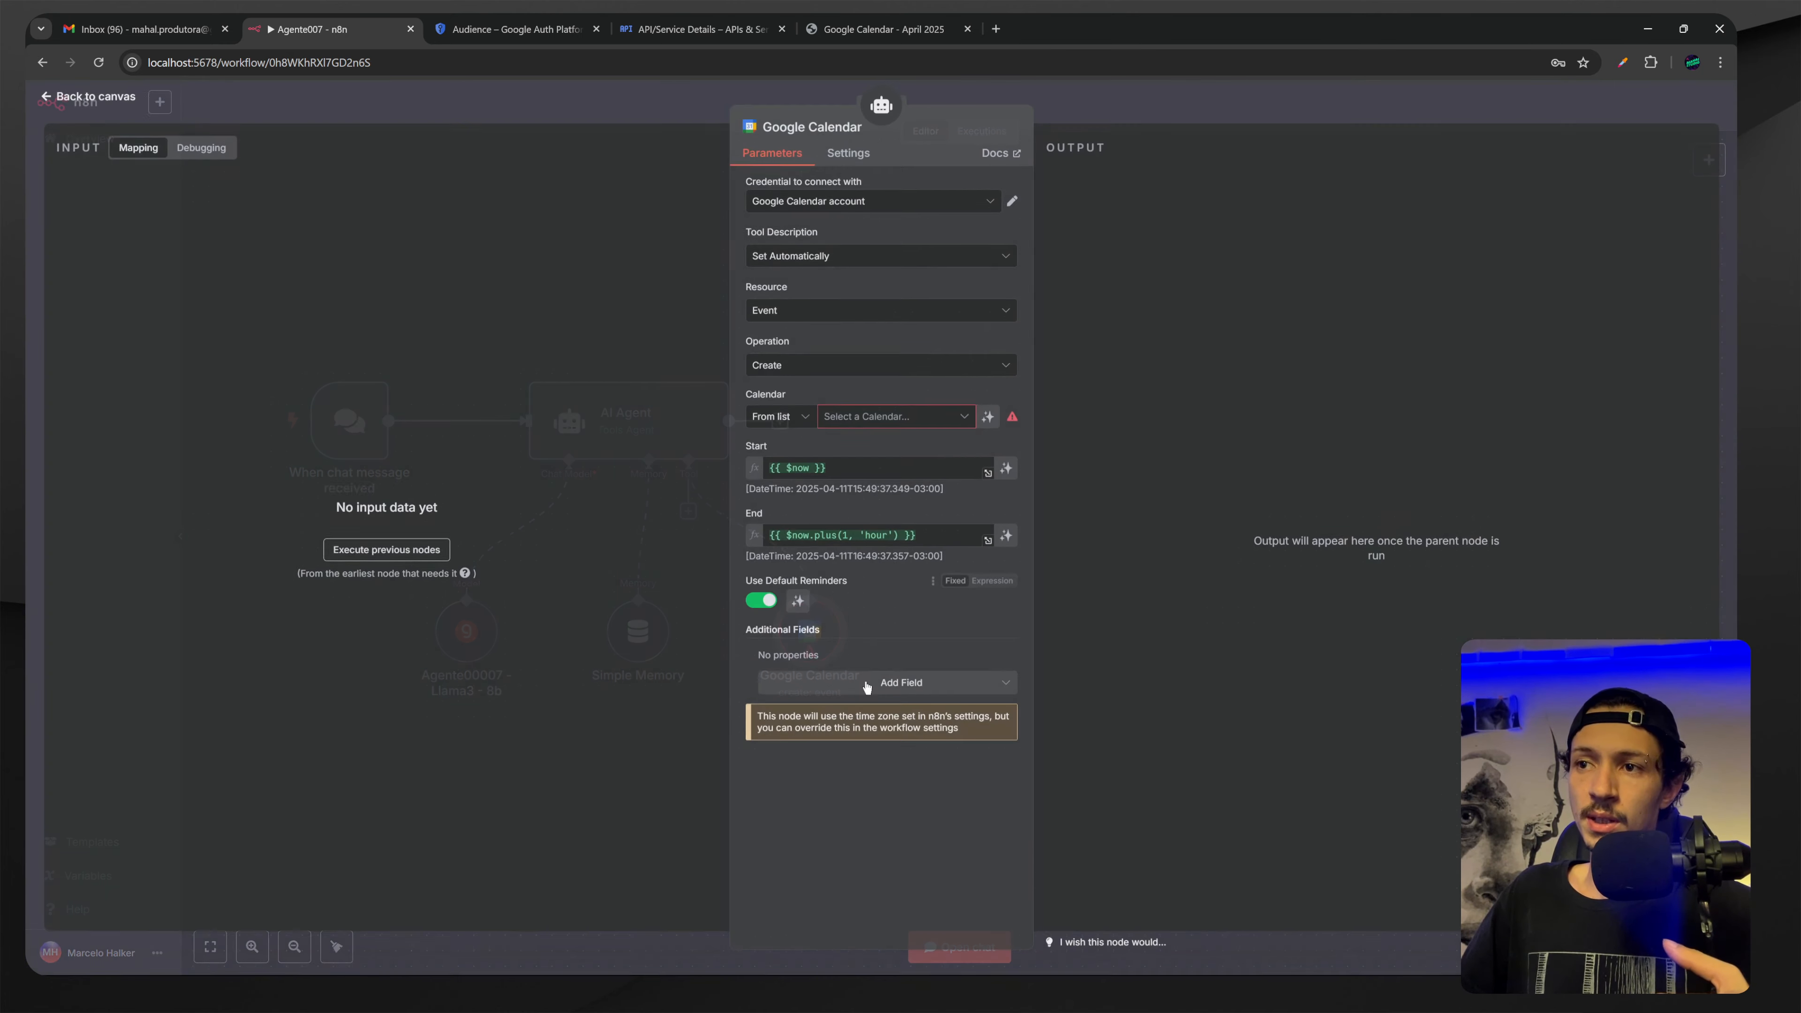
Set the Google Calendar node's Calendar to the account's own Gmail calendar.
{"action": "key", "text": "Escape"}
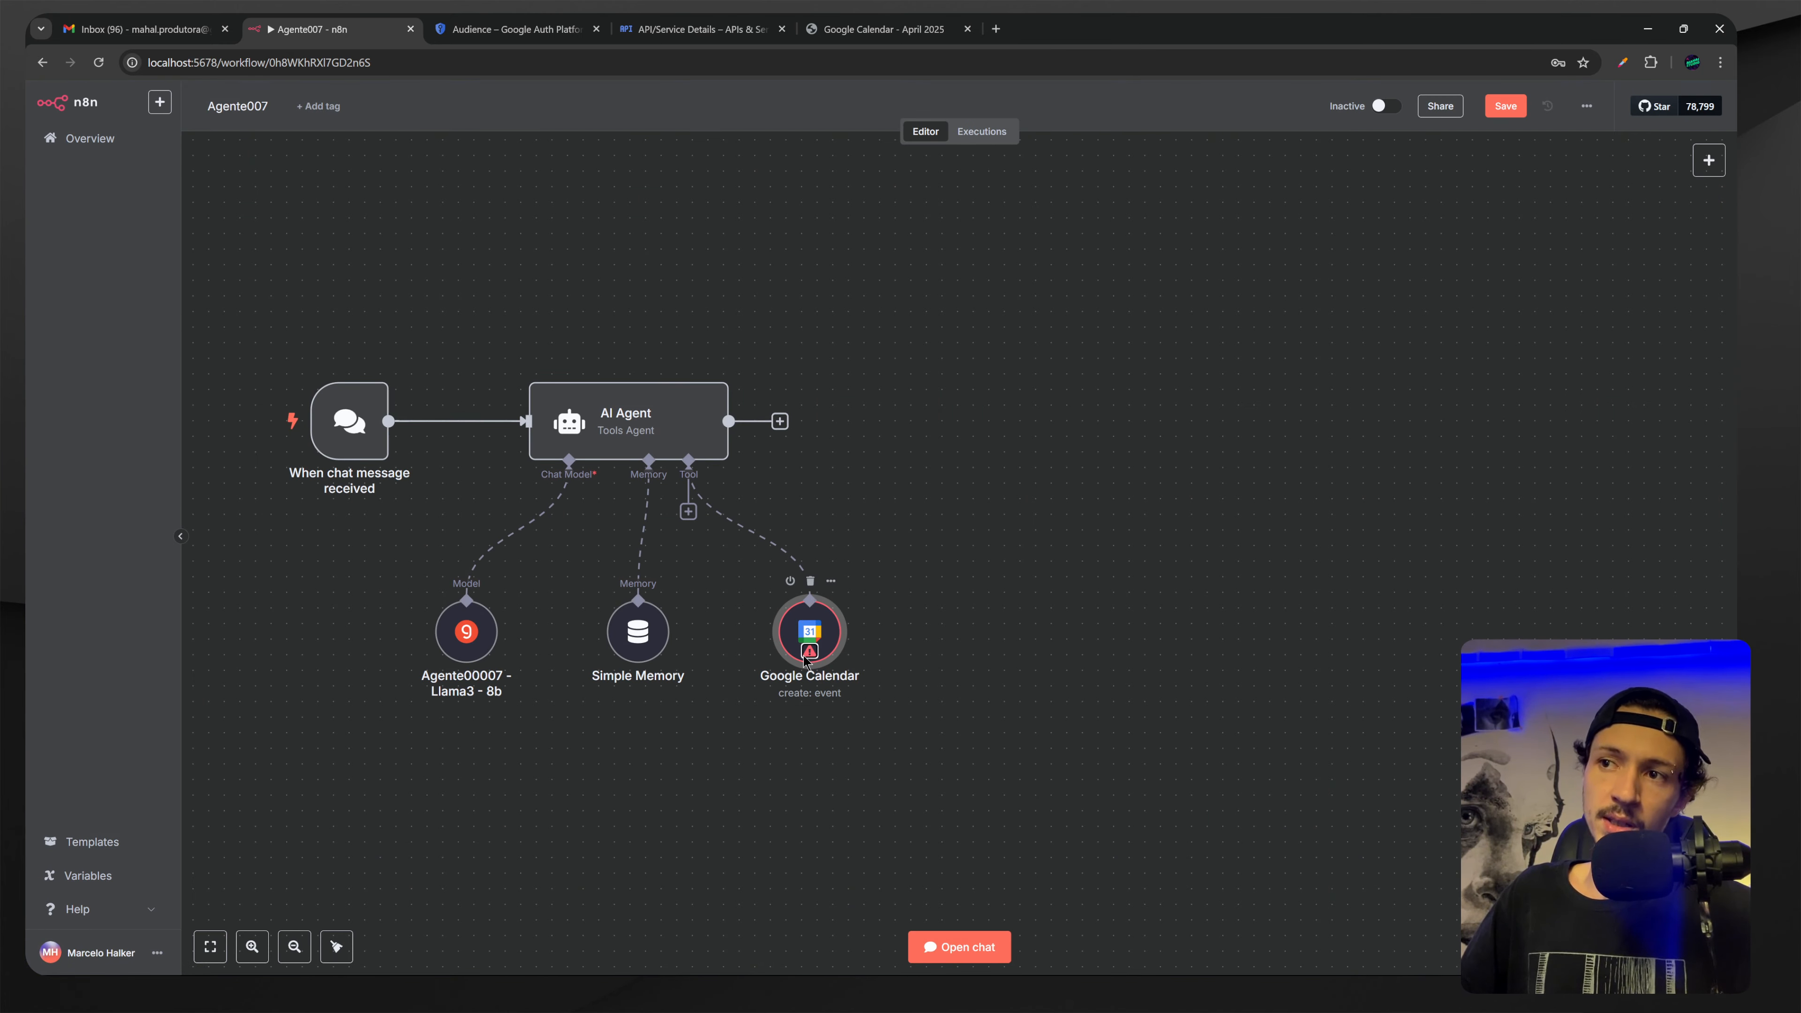
{"action": "double_click", "coordinate": [809, 634]}
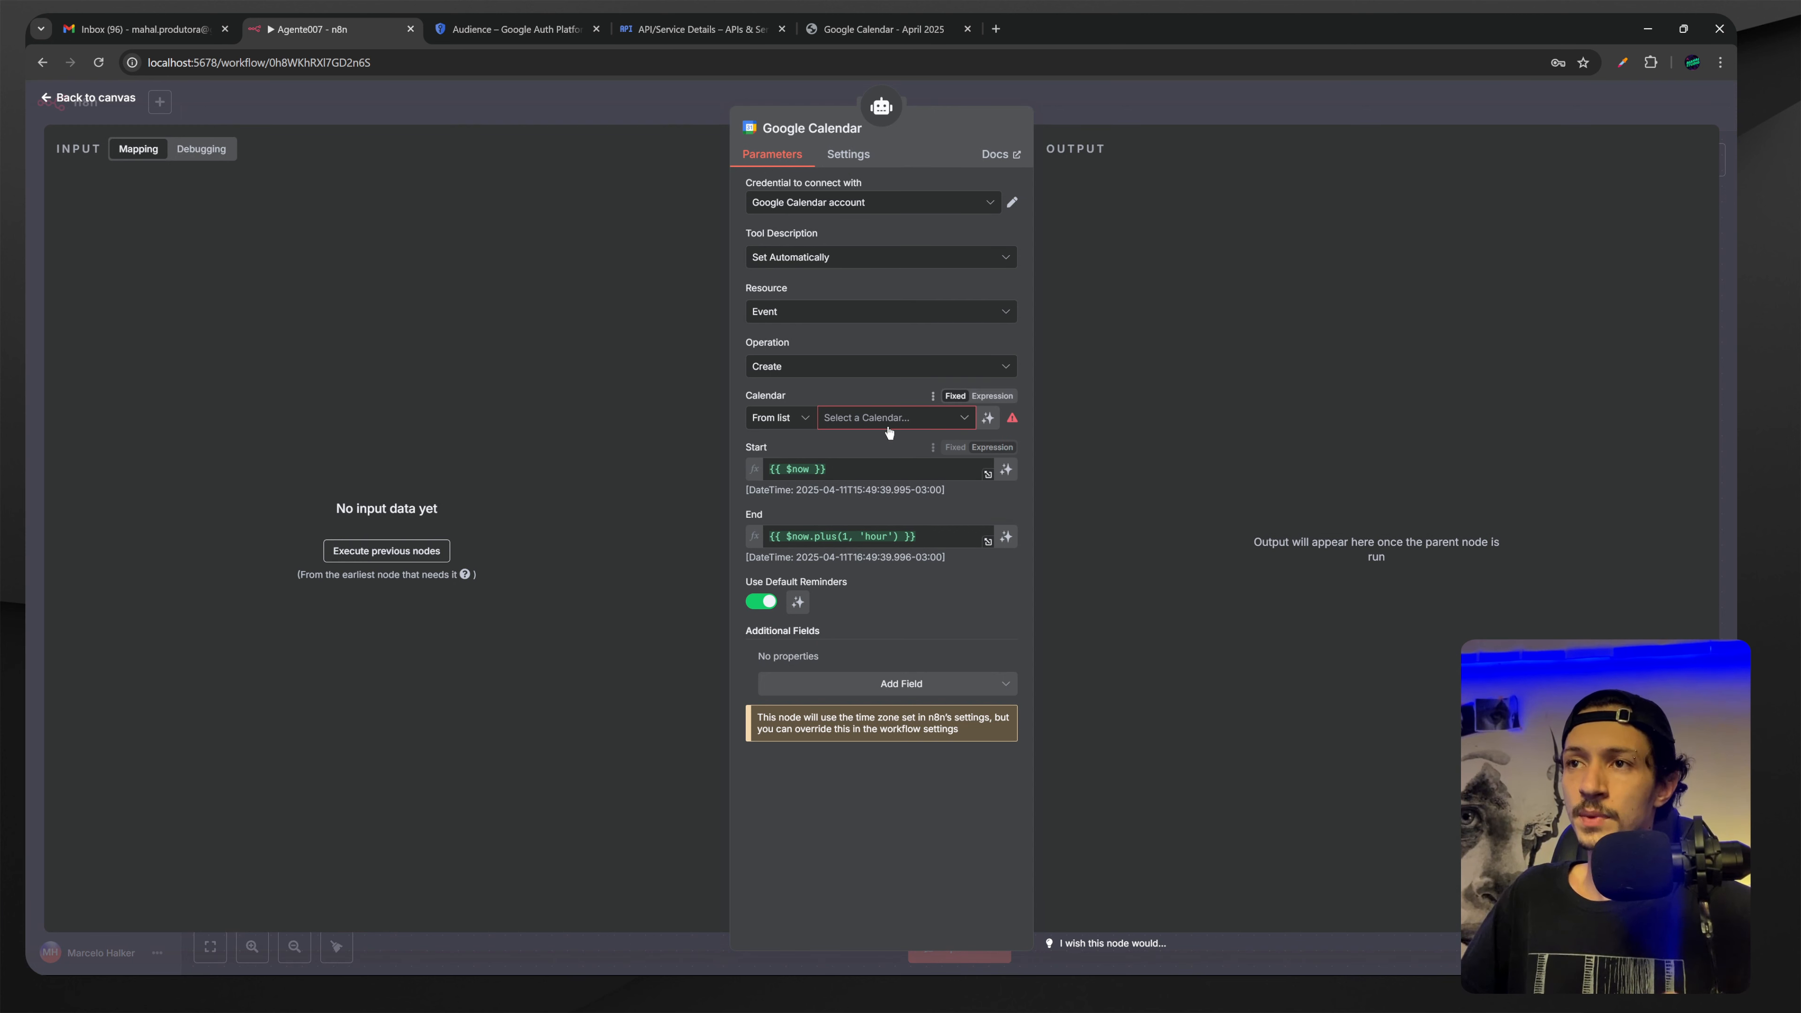
{"action": "left_click", "coordinate": [858, 417]}
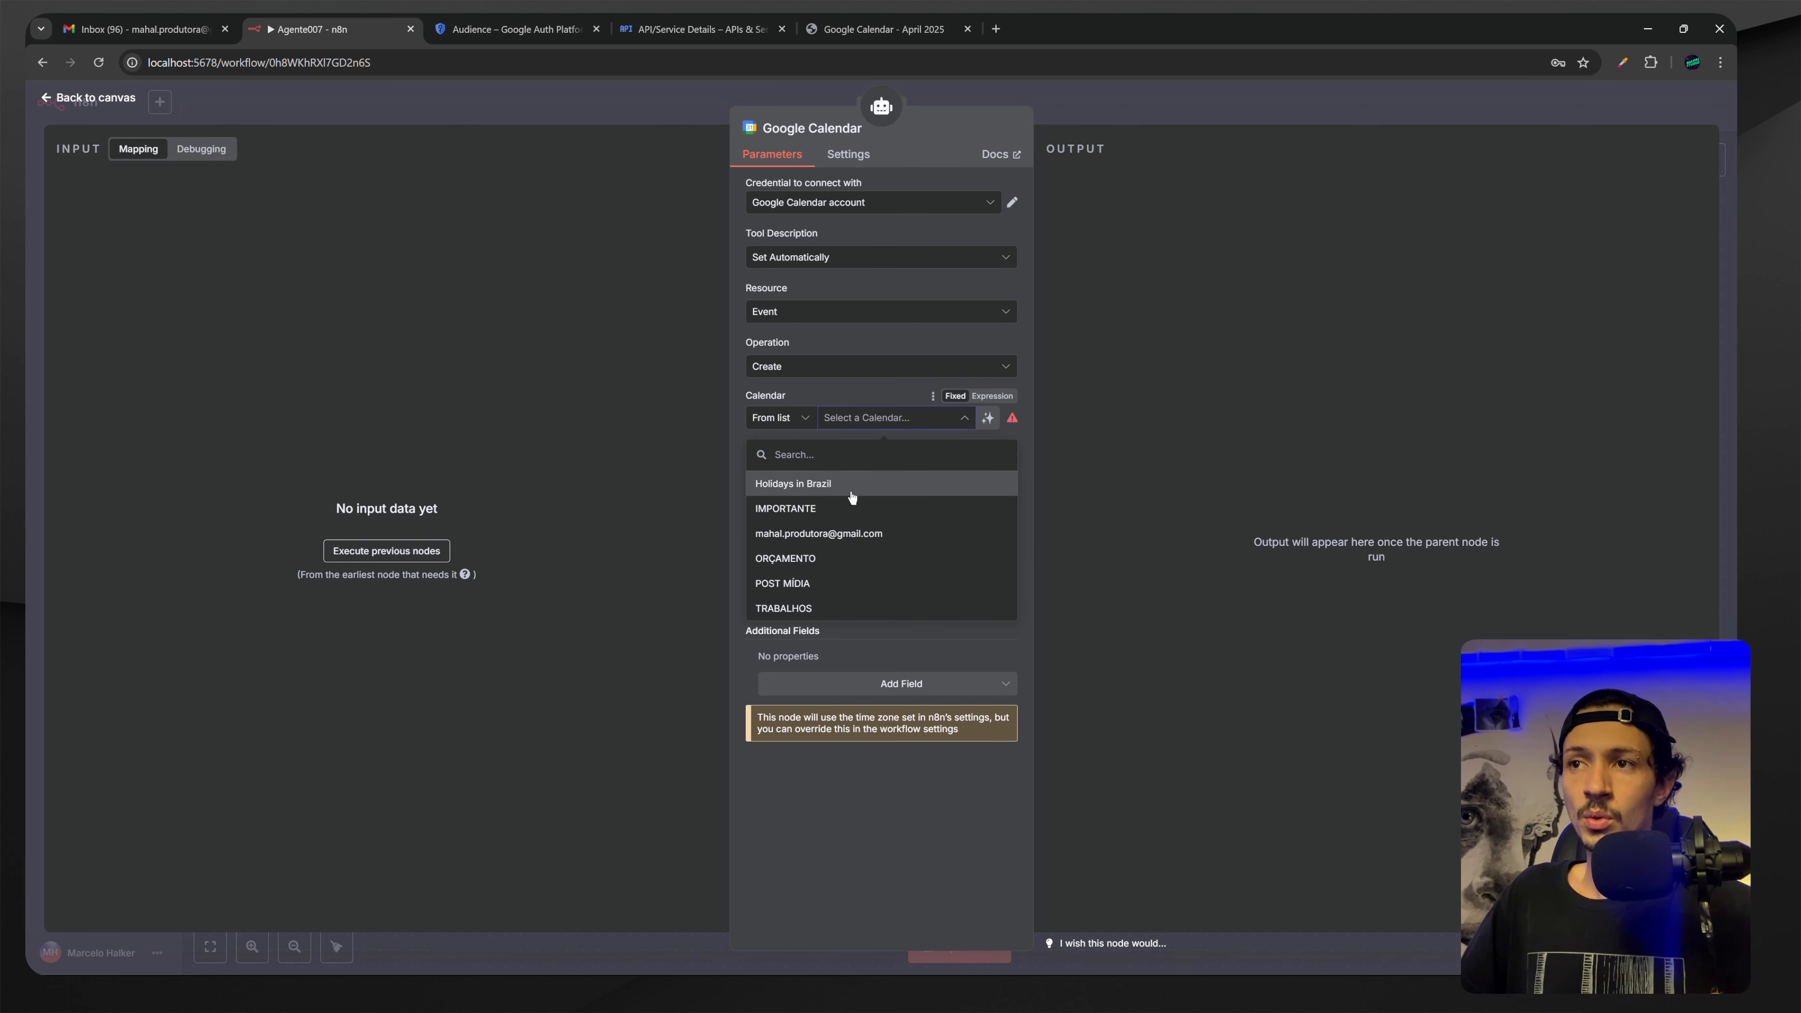
{"action": "left_click", "coordinate": [820, 536]}
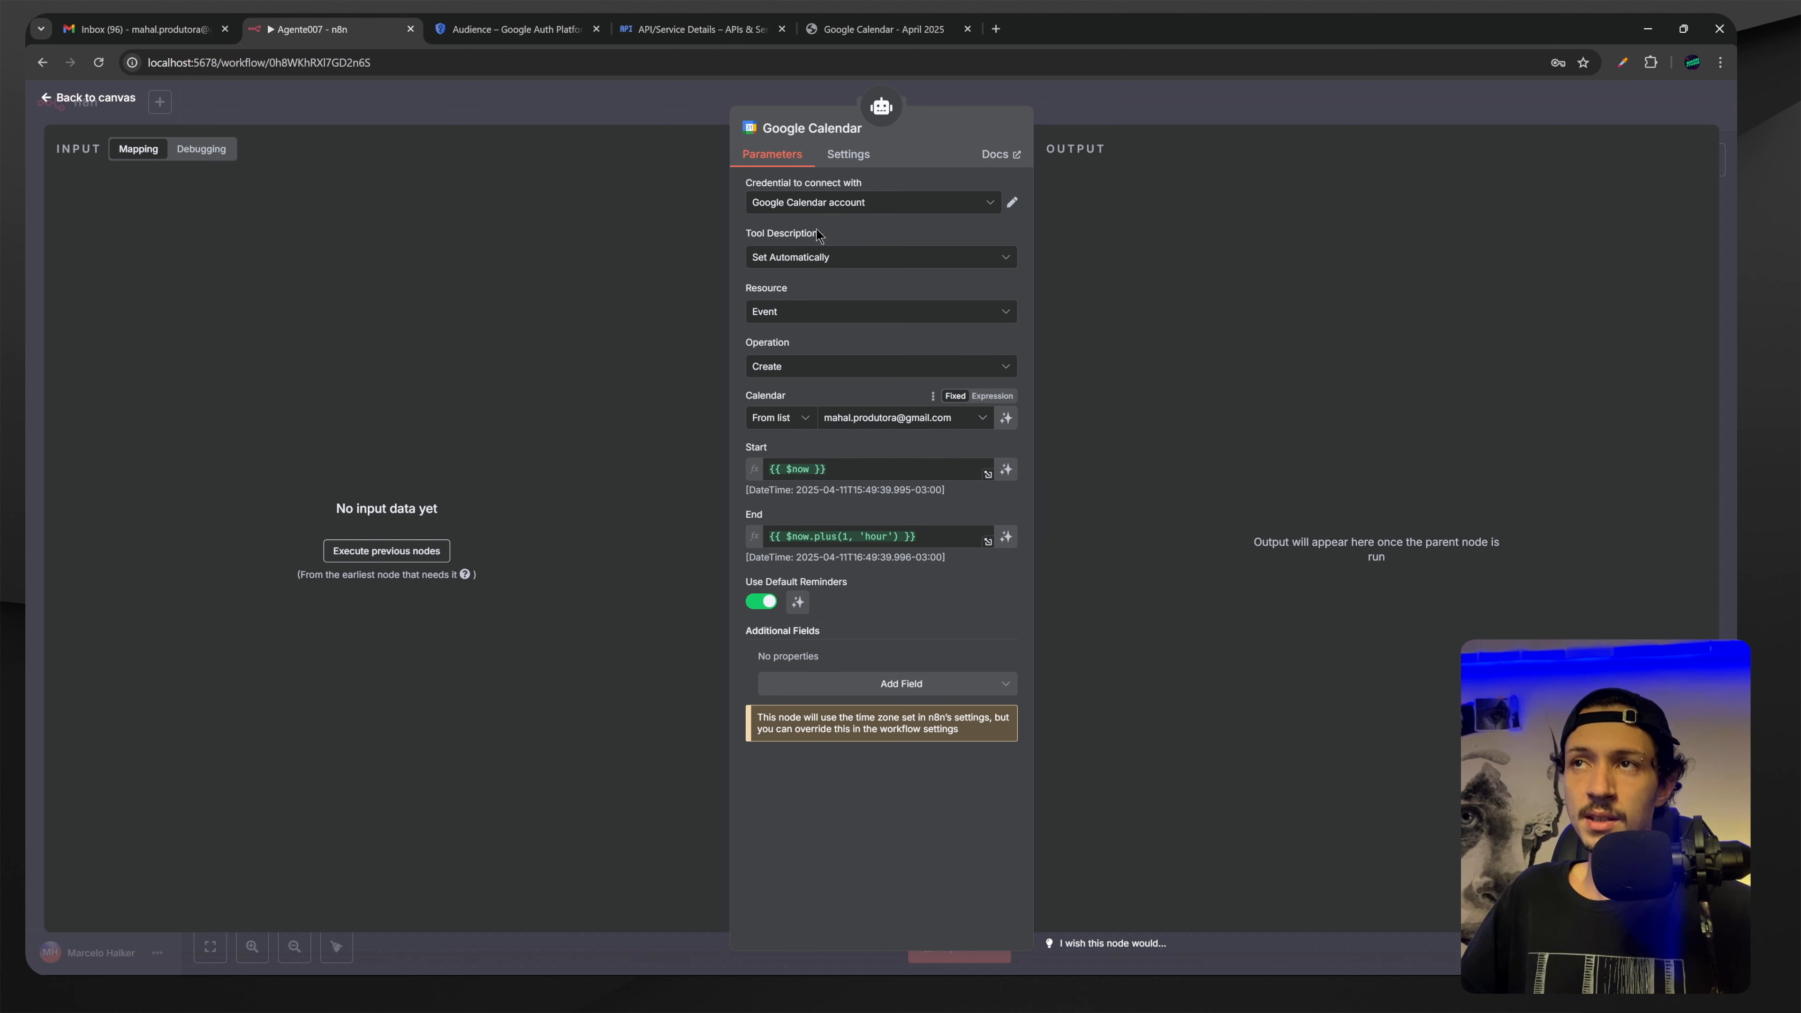
Place the Google Calendar tab beside n8n, check the Studio Mahal calendar options, and return.
{"action": "left_click_drag", "start_coordinate": [812, 21], "coordinate": [447, 25]}
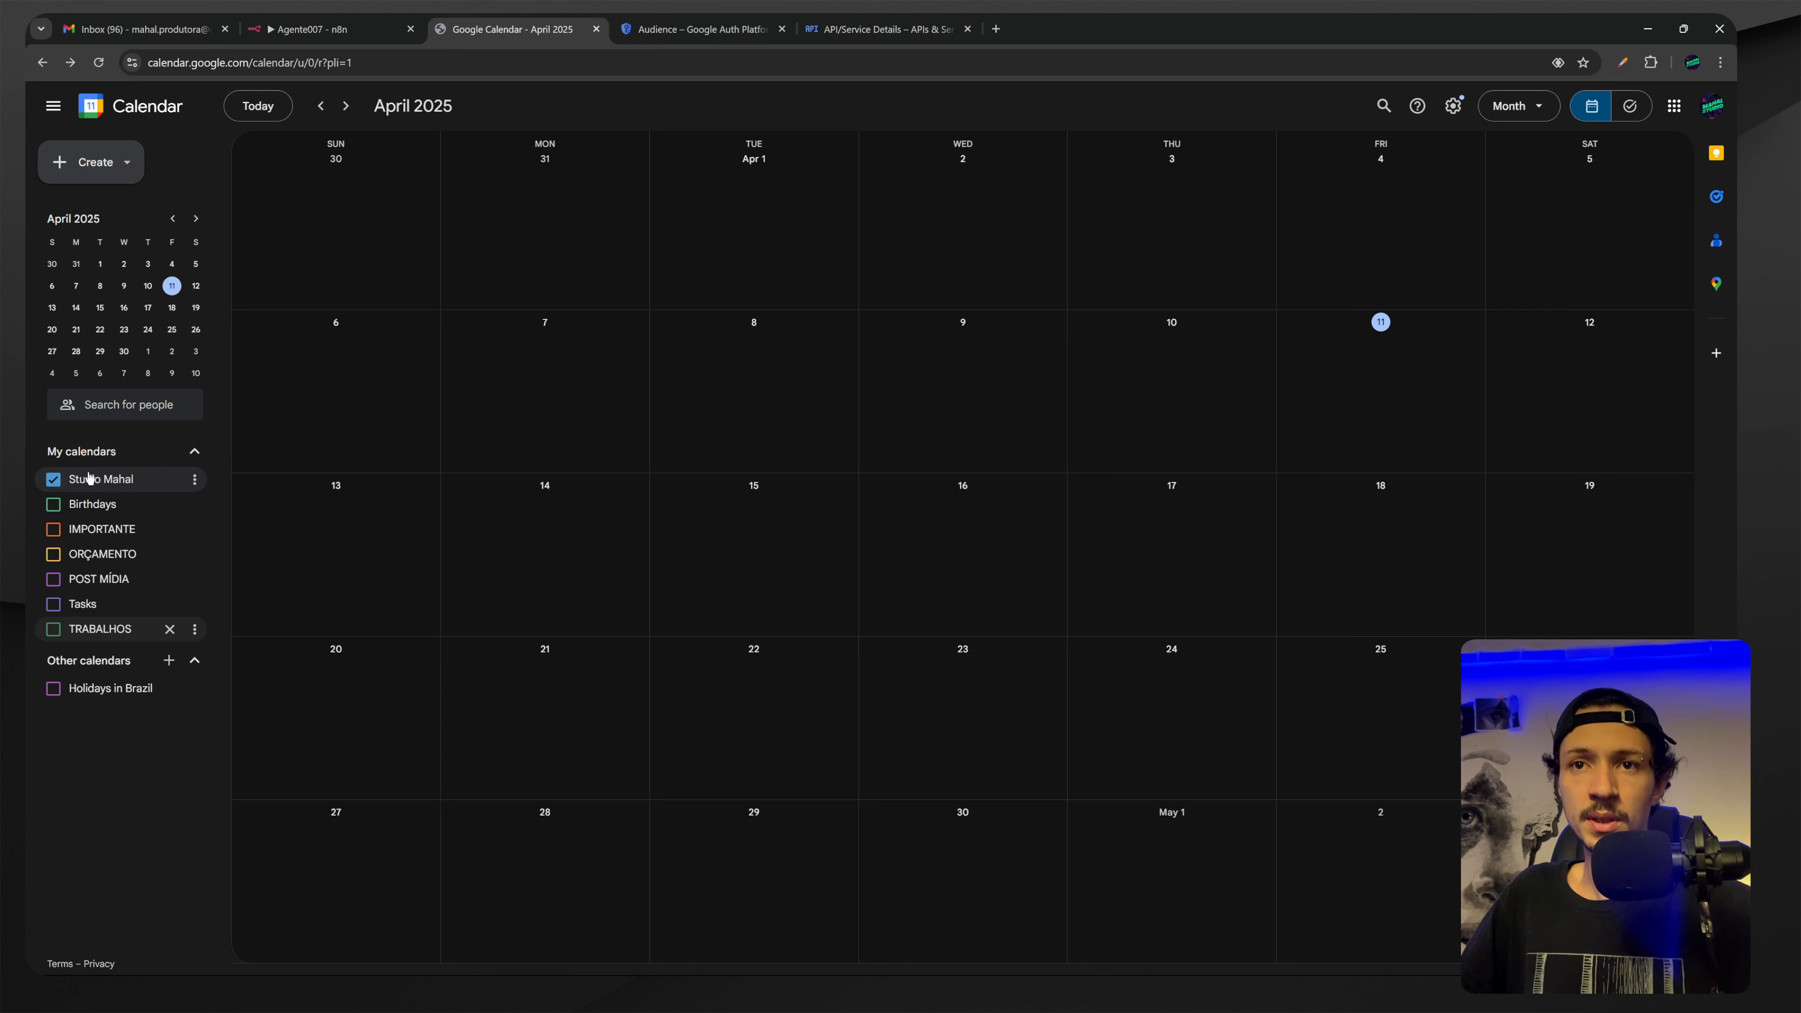
{"action": "left_click", "coordinate": [195, 481]}
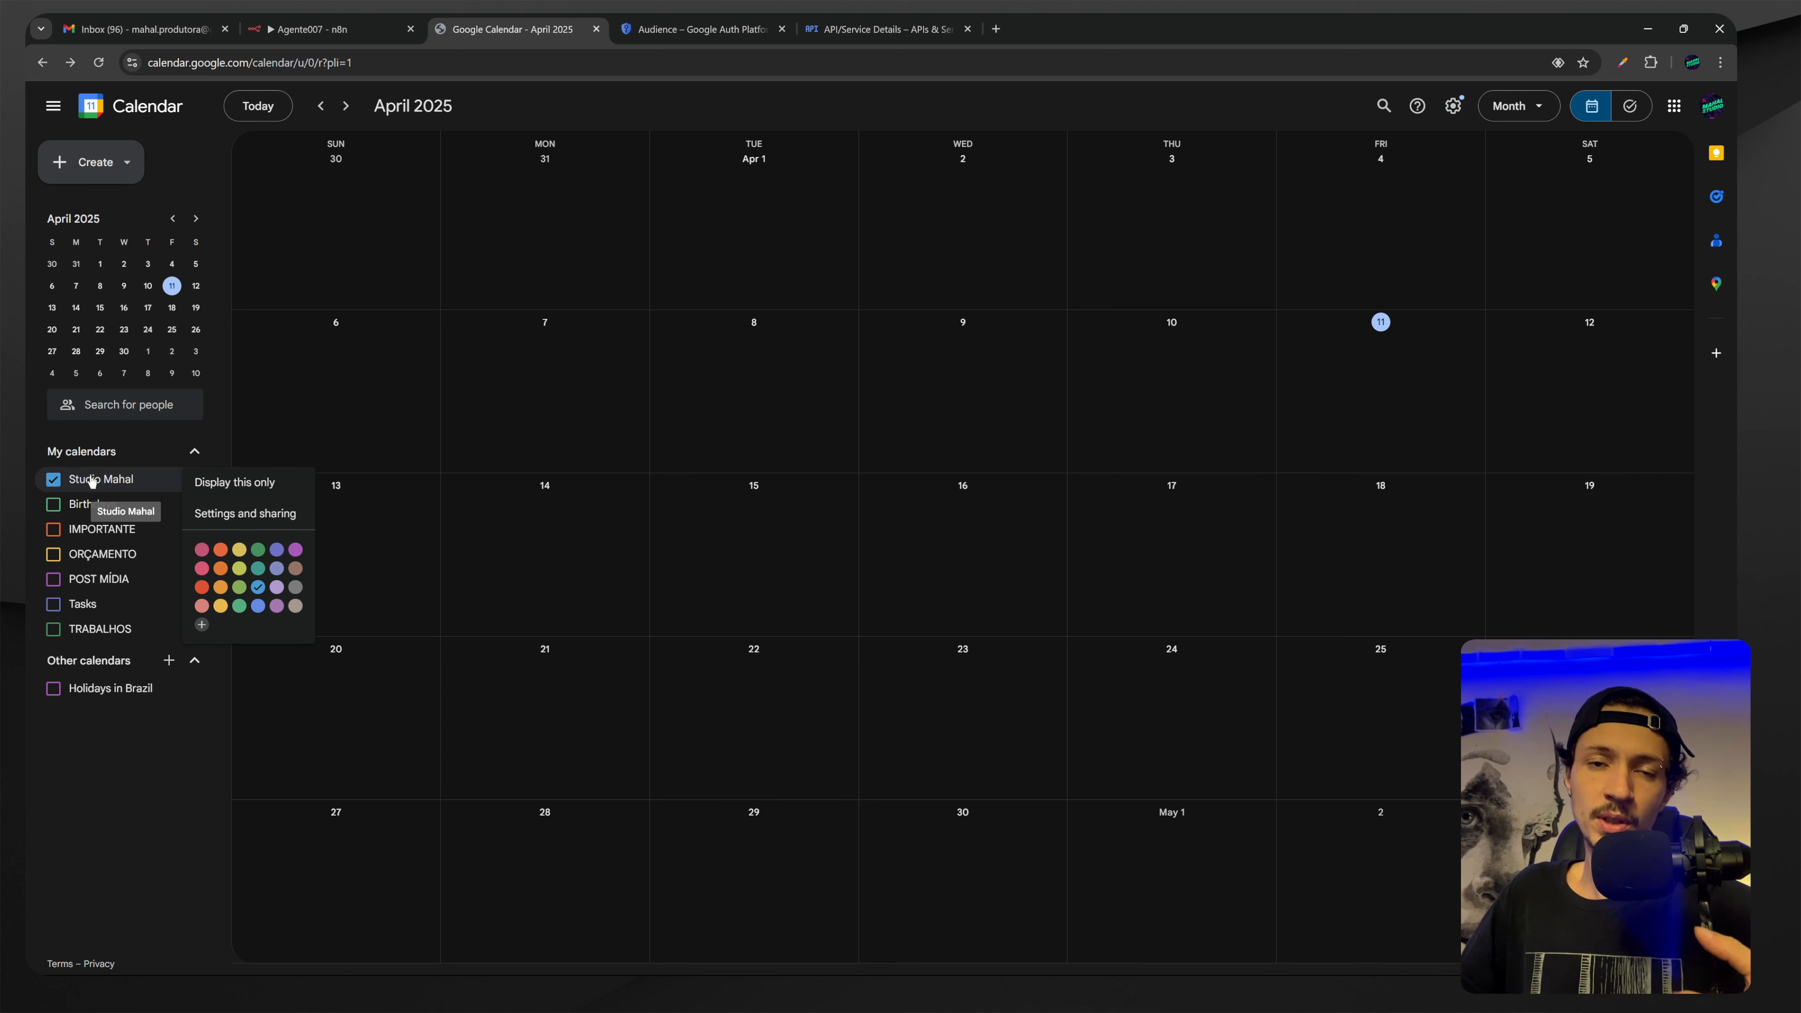
{"action": "key", "text": "ctrl+shift+Tab"}
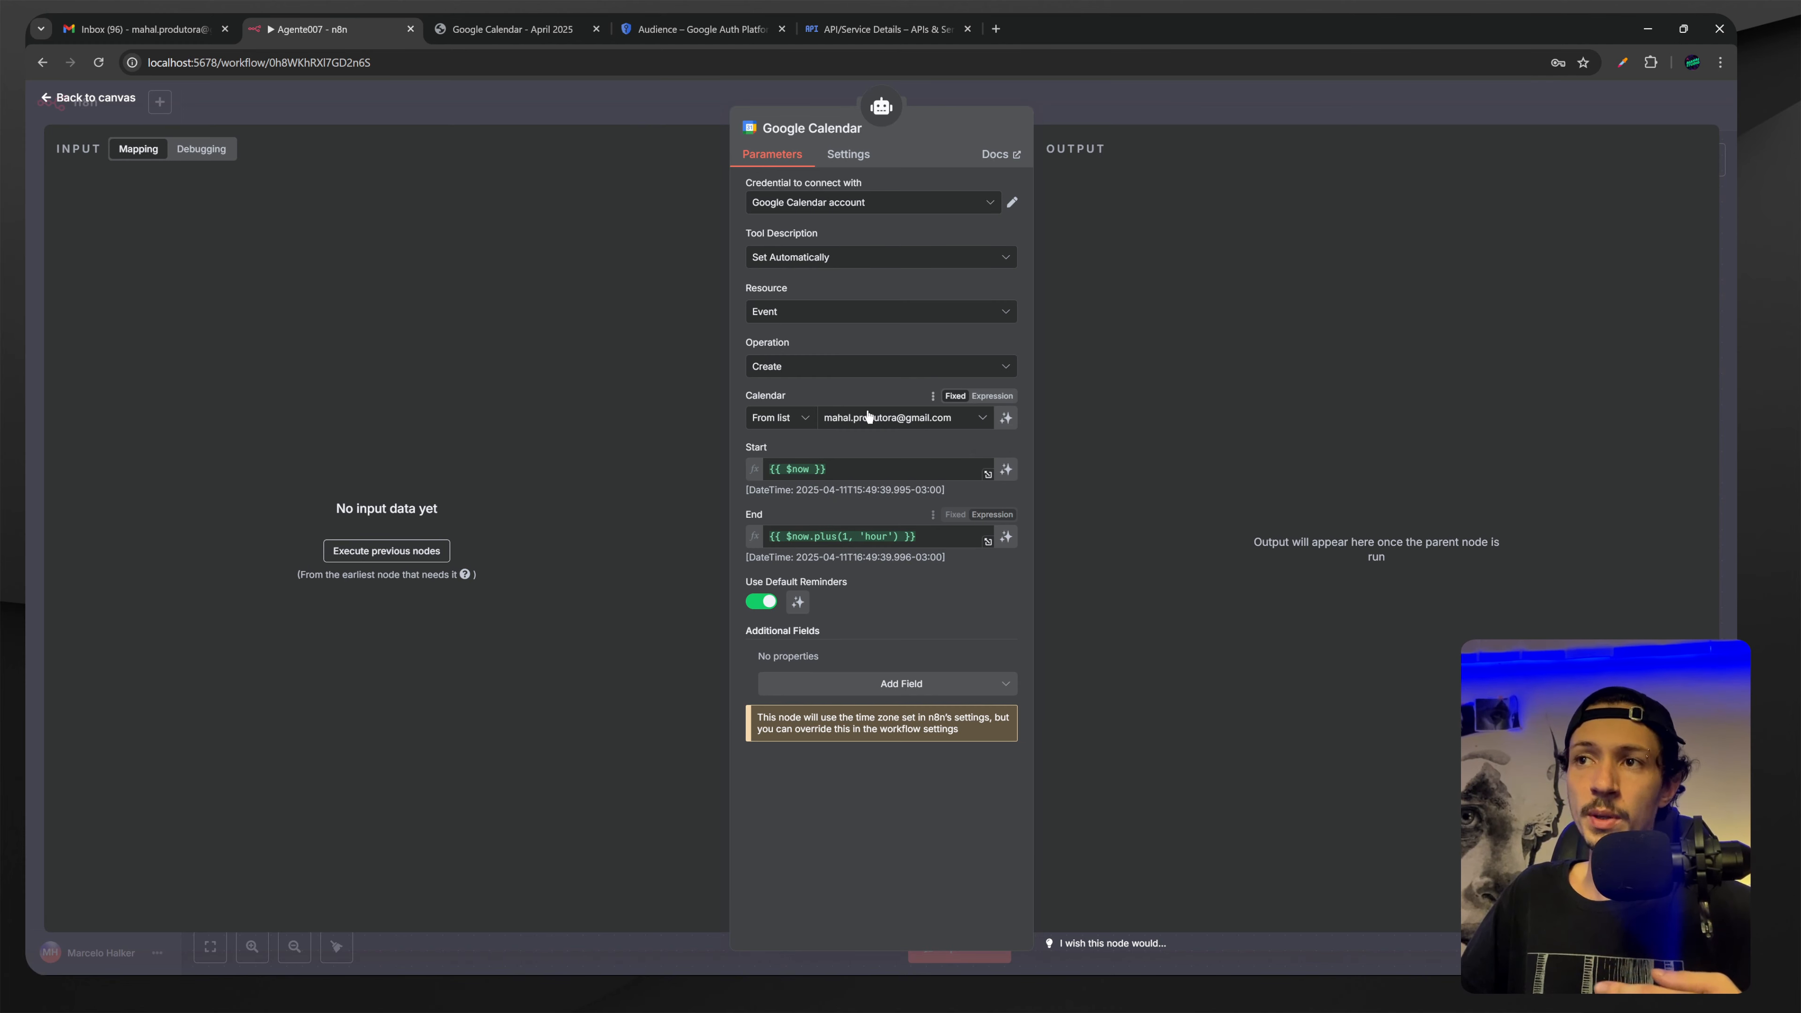
Keep the calendar picked from the list and confirm Start {{ $now }} resolves to 2025-04-11T15:49 -03:00.
{"action": "left_click", "coordinate": [780, 418]}
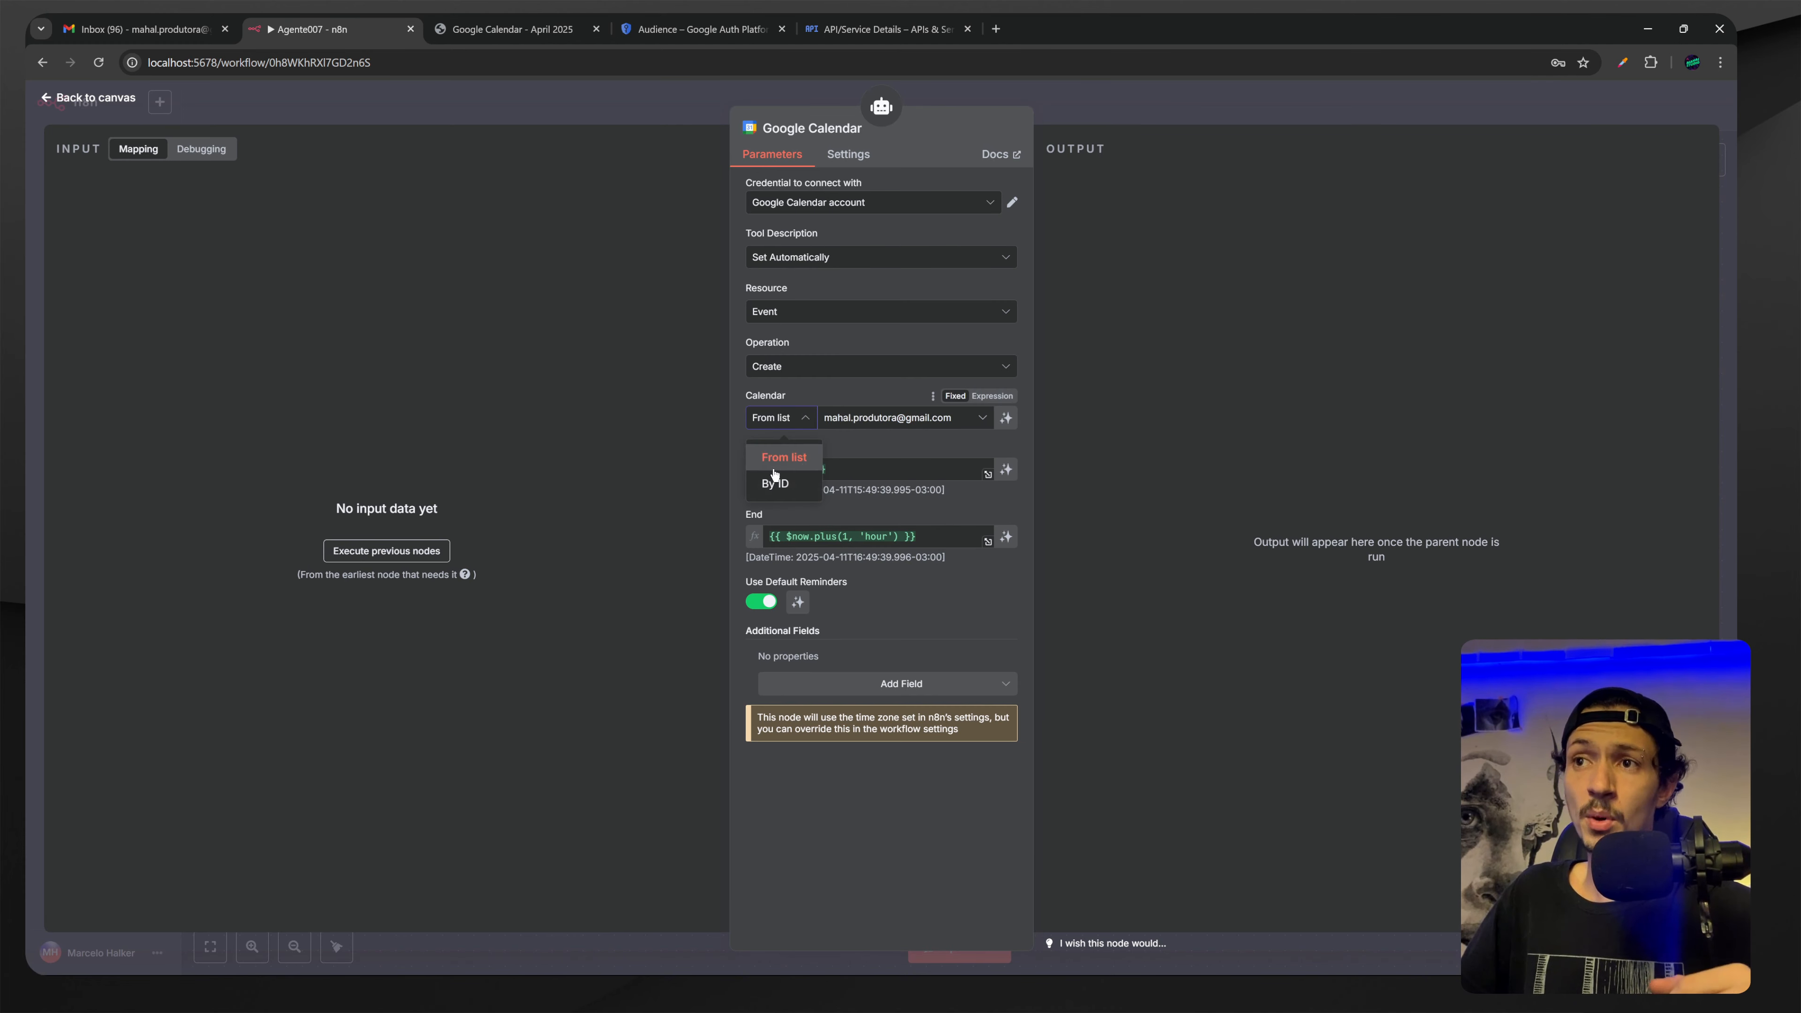
{"action": "left_click", "coordinate": [866, 447]}
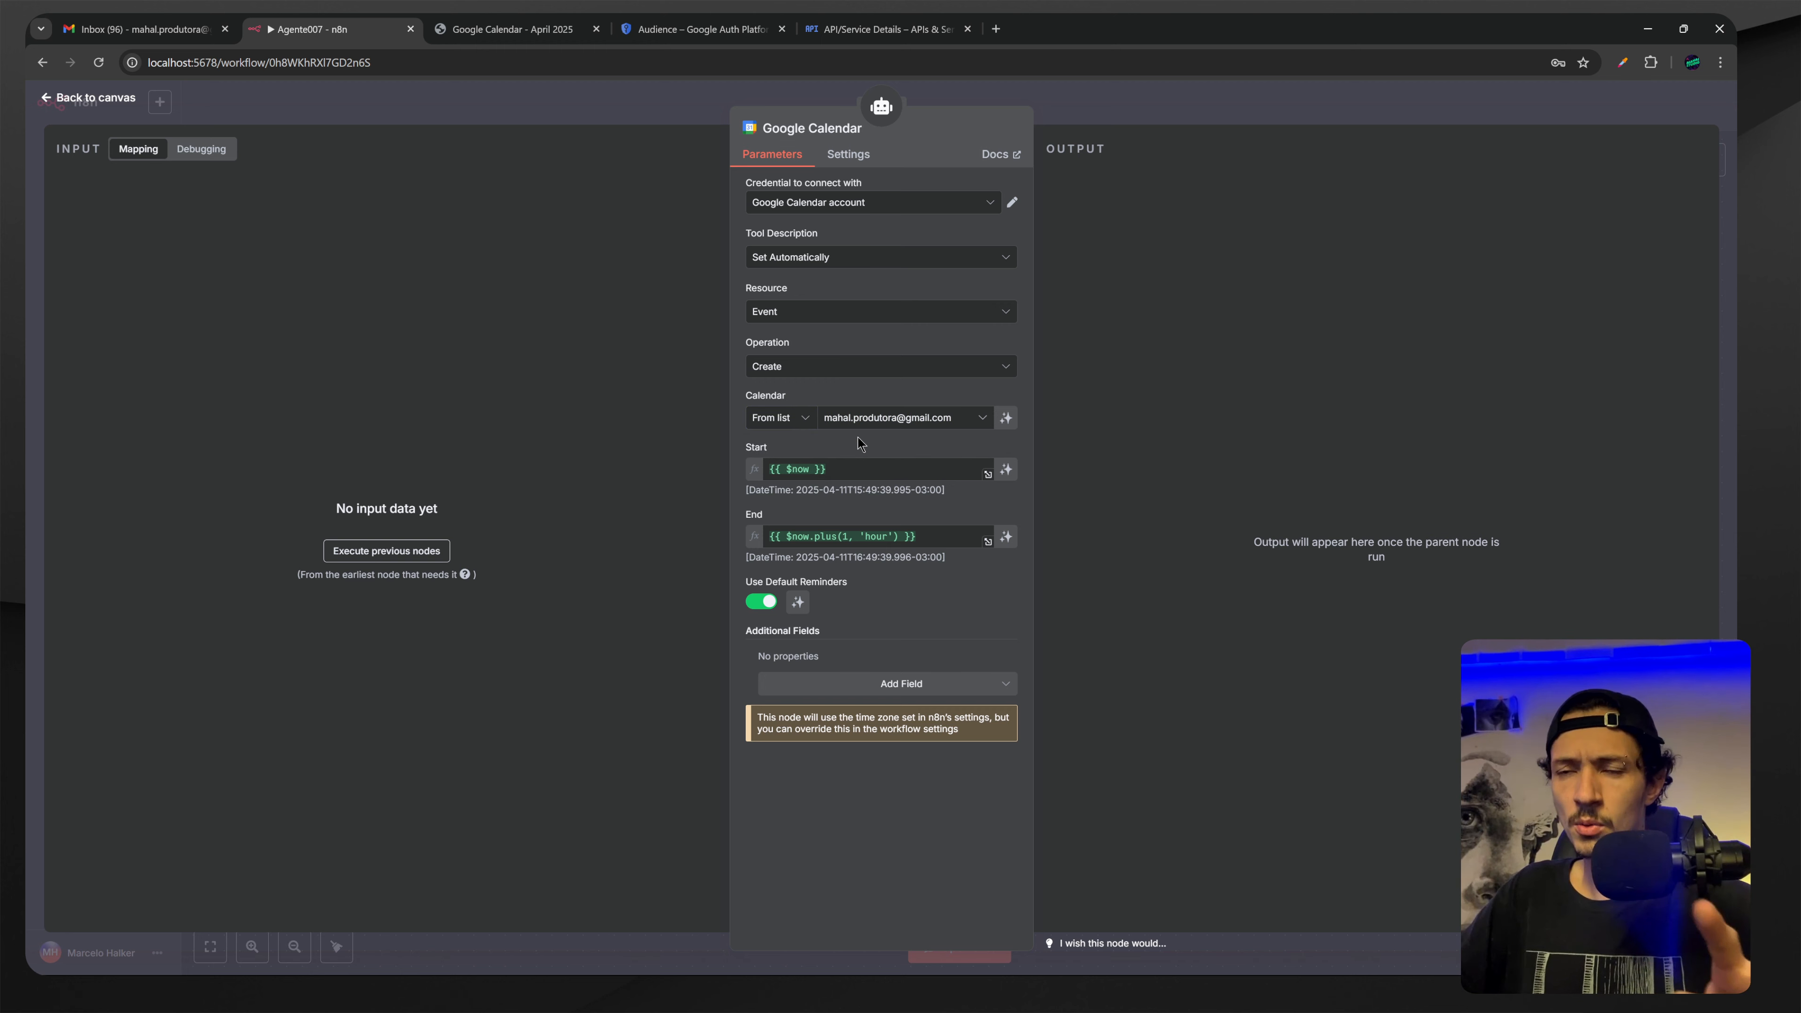
{"action": "mouse_move", "coordinate": [796, 471]}
{"action": "triple_click", "coordinate": [796, 471]}
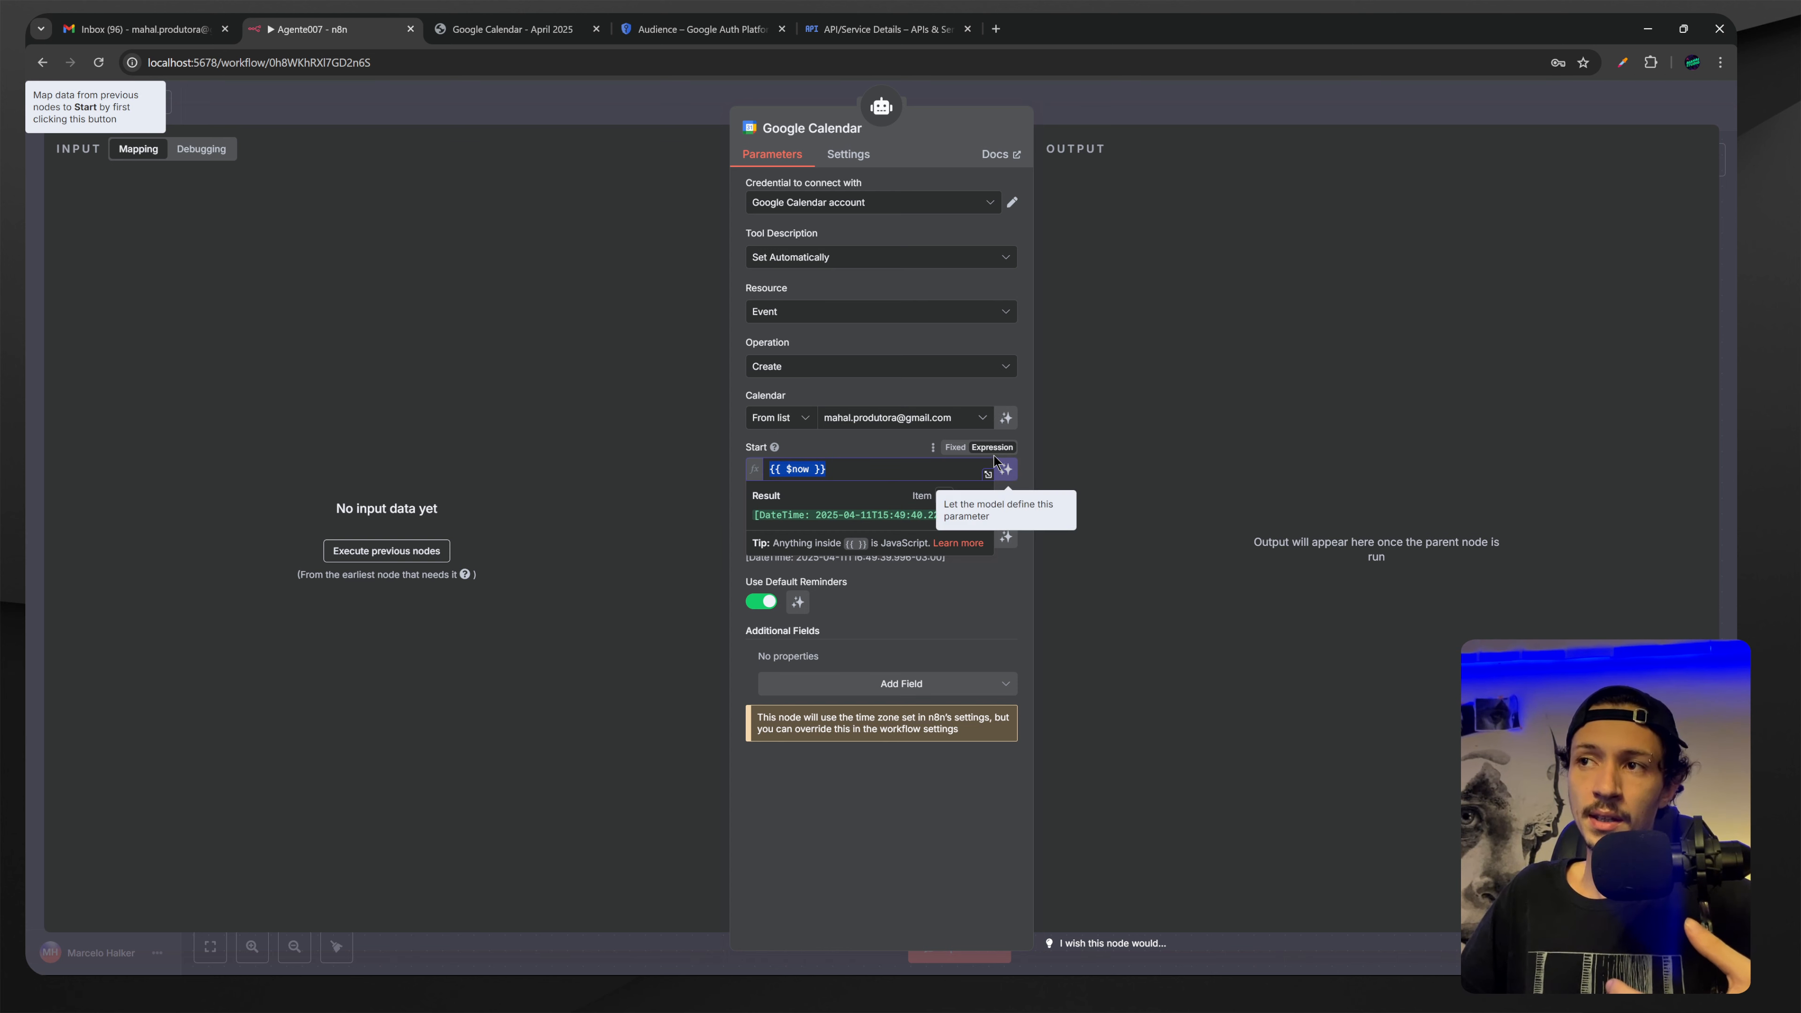
{"action": "left_click", "coordinate": [837, 470]}
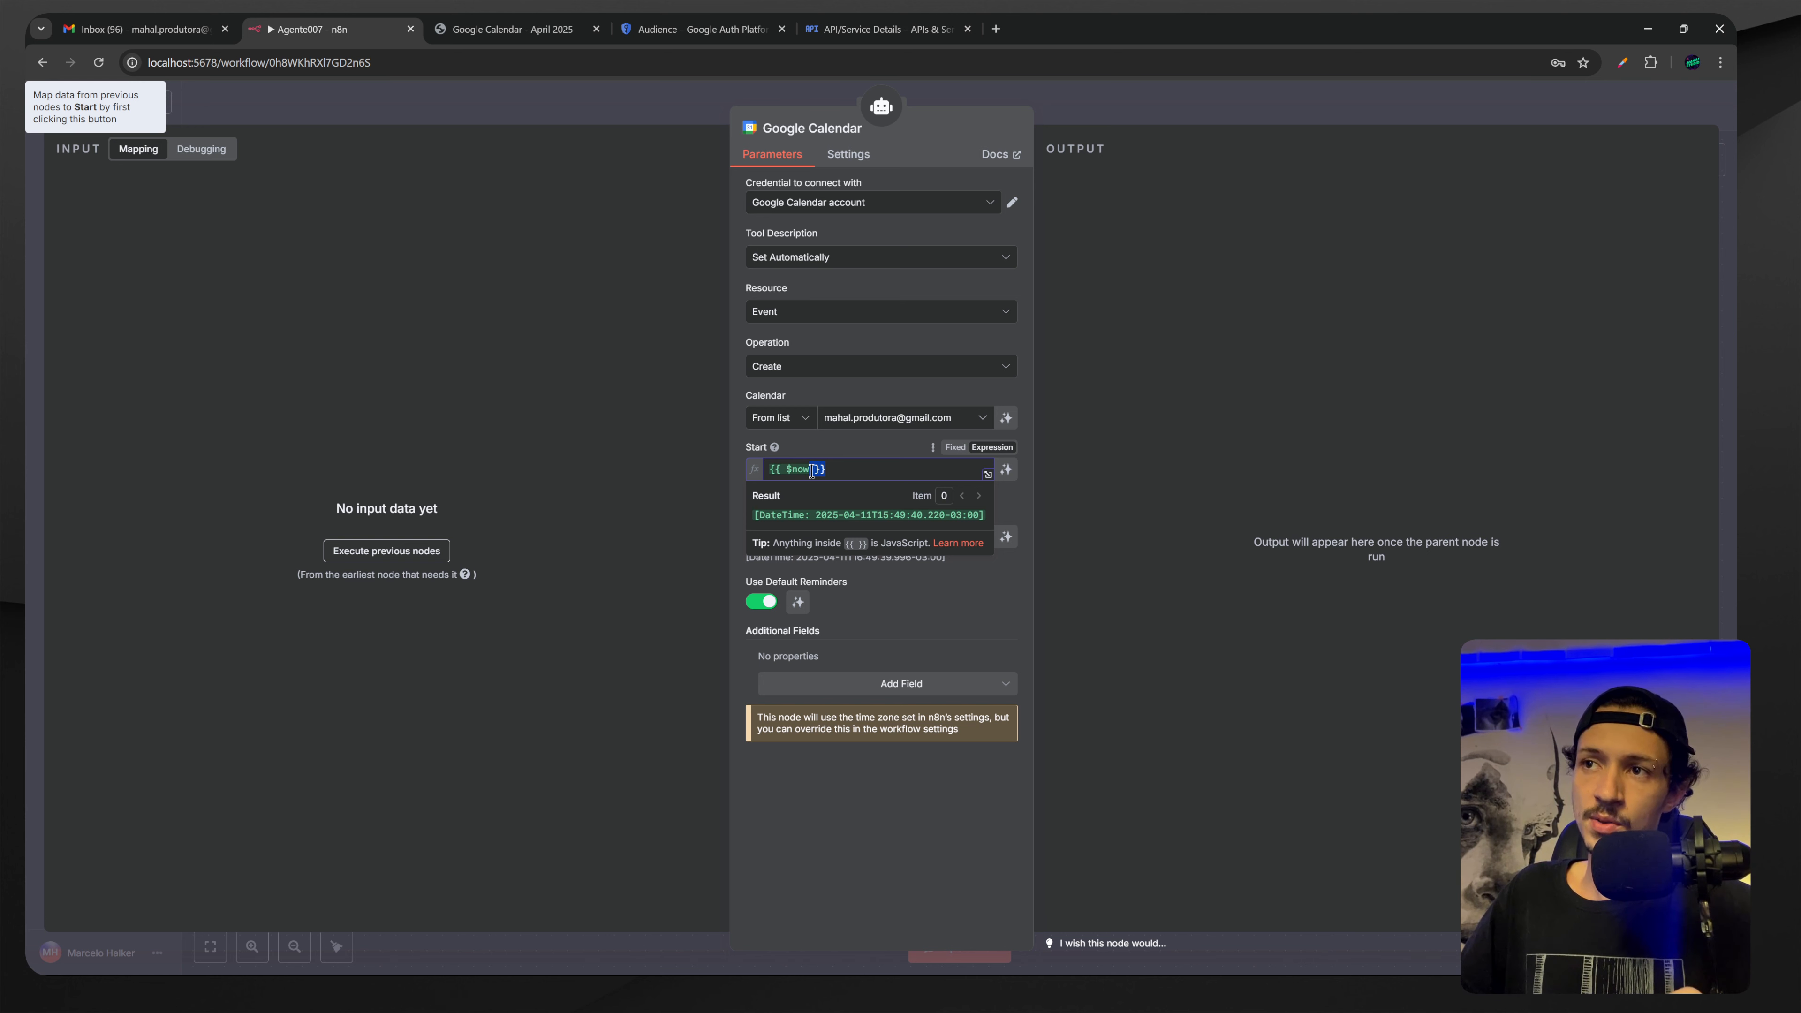
{"action": "left_click_drag", "start_coordinate": [788, 469], "coordinate": [807, 466]}
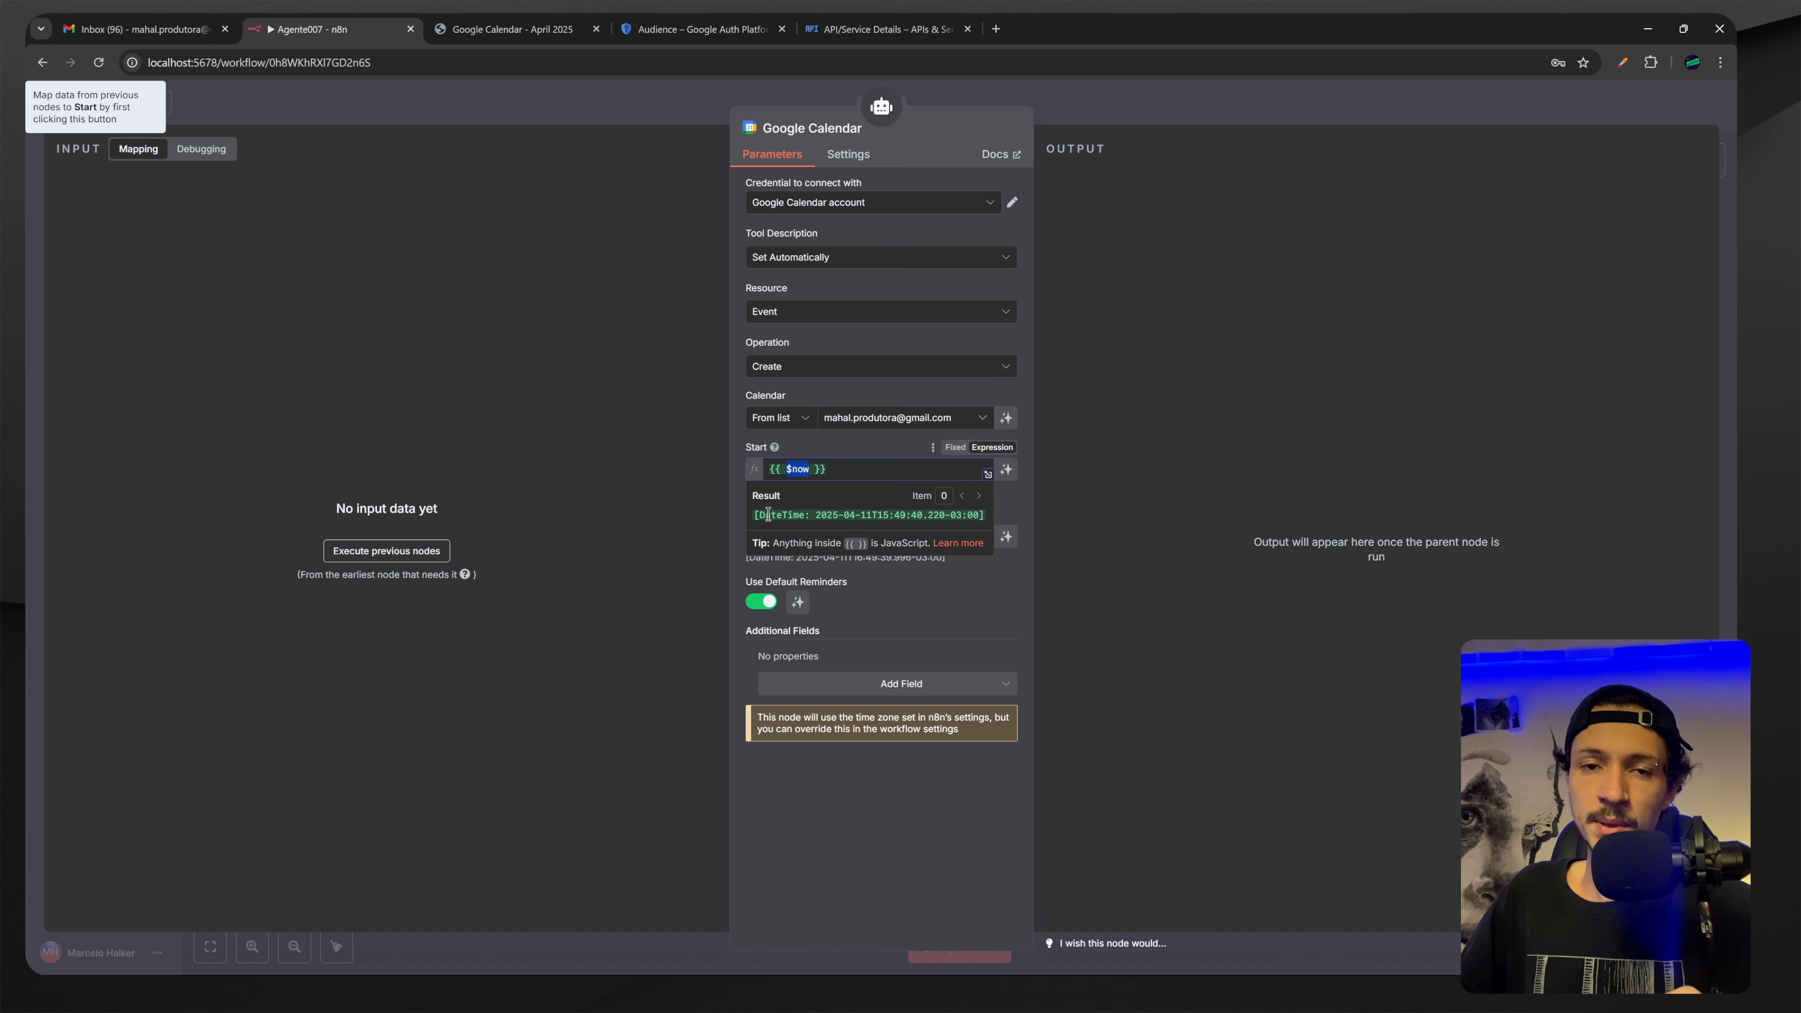
{"action": "left_click_drag", "start_coordinate": [768, 514], "coordinate": [912, 512]}
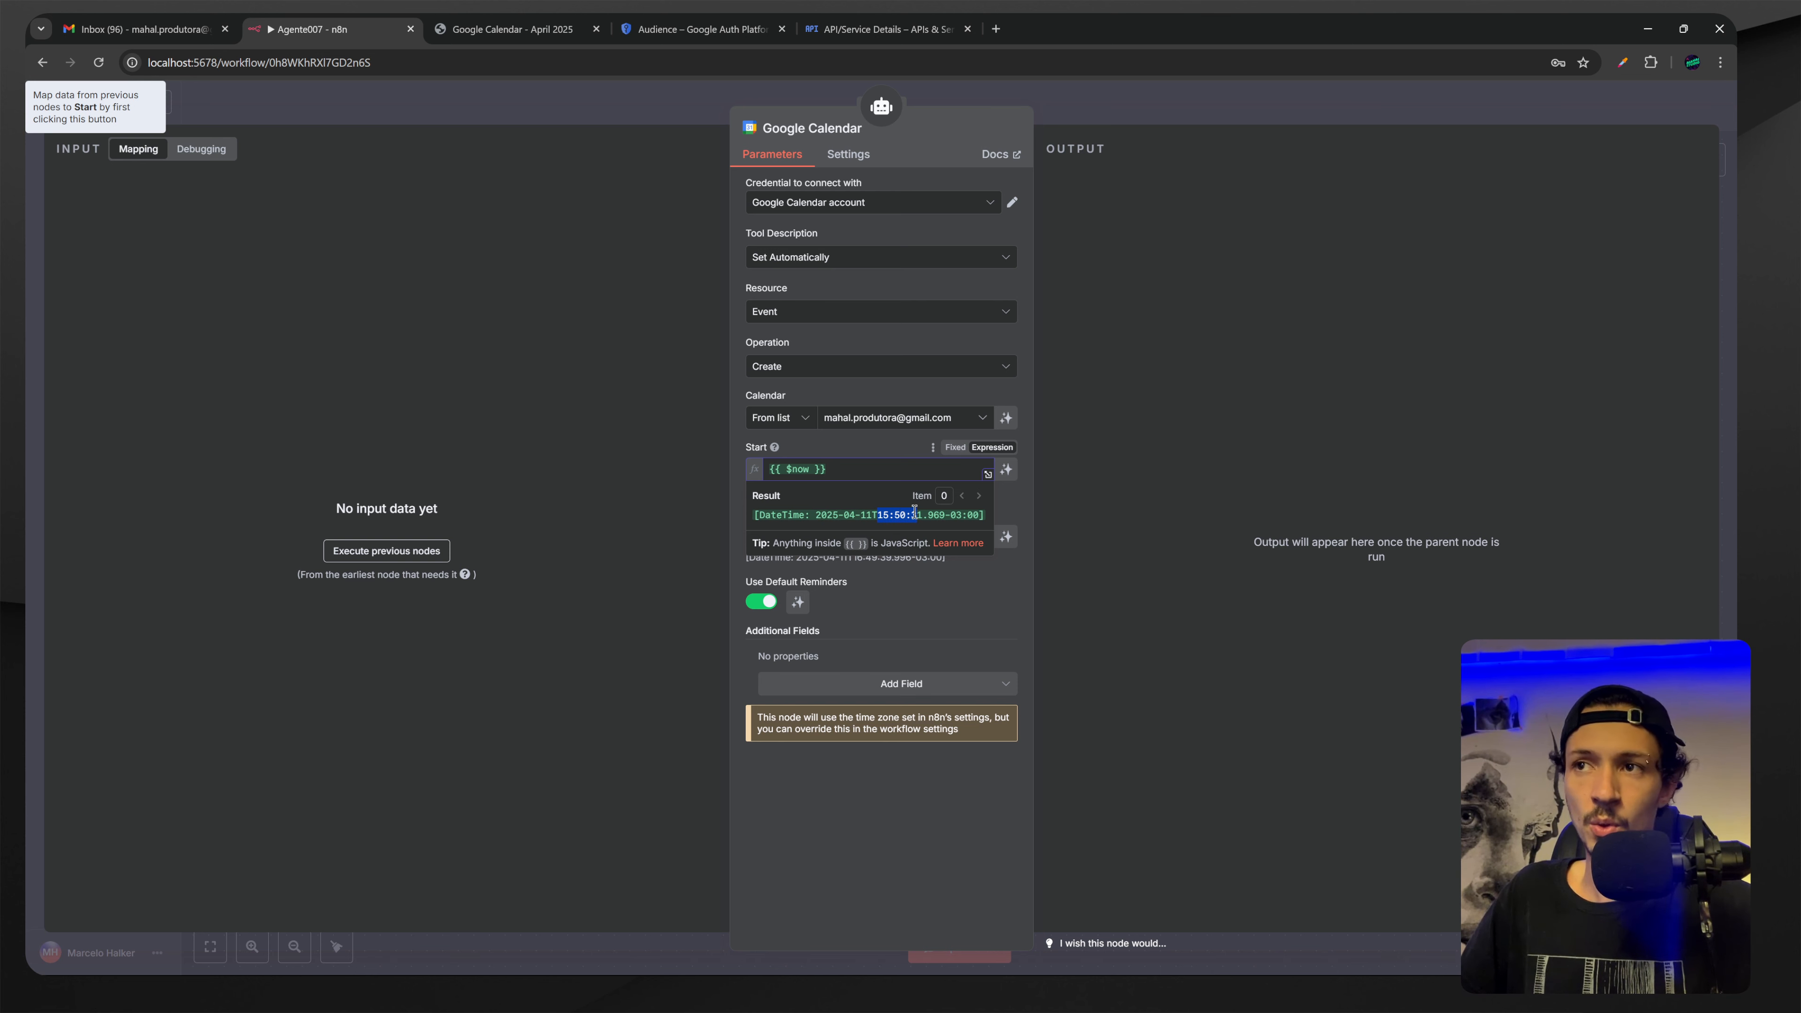
{"action": "left_click", "coordinate": [843, 433]}
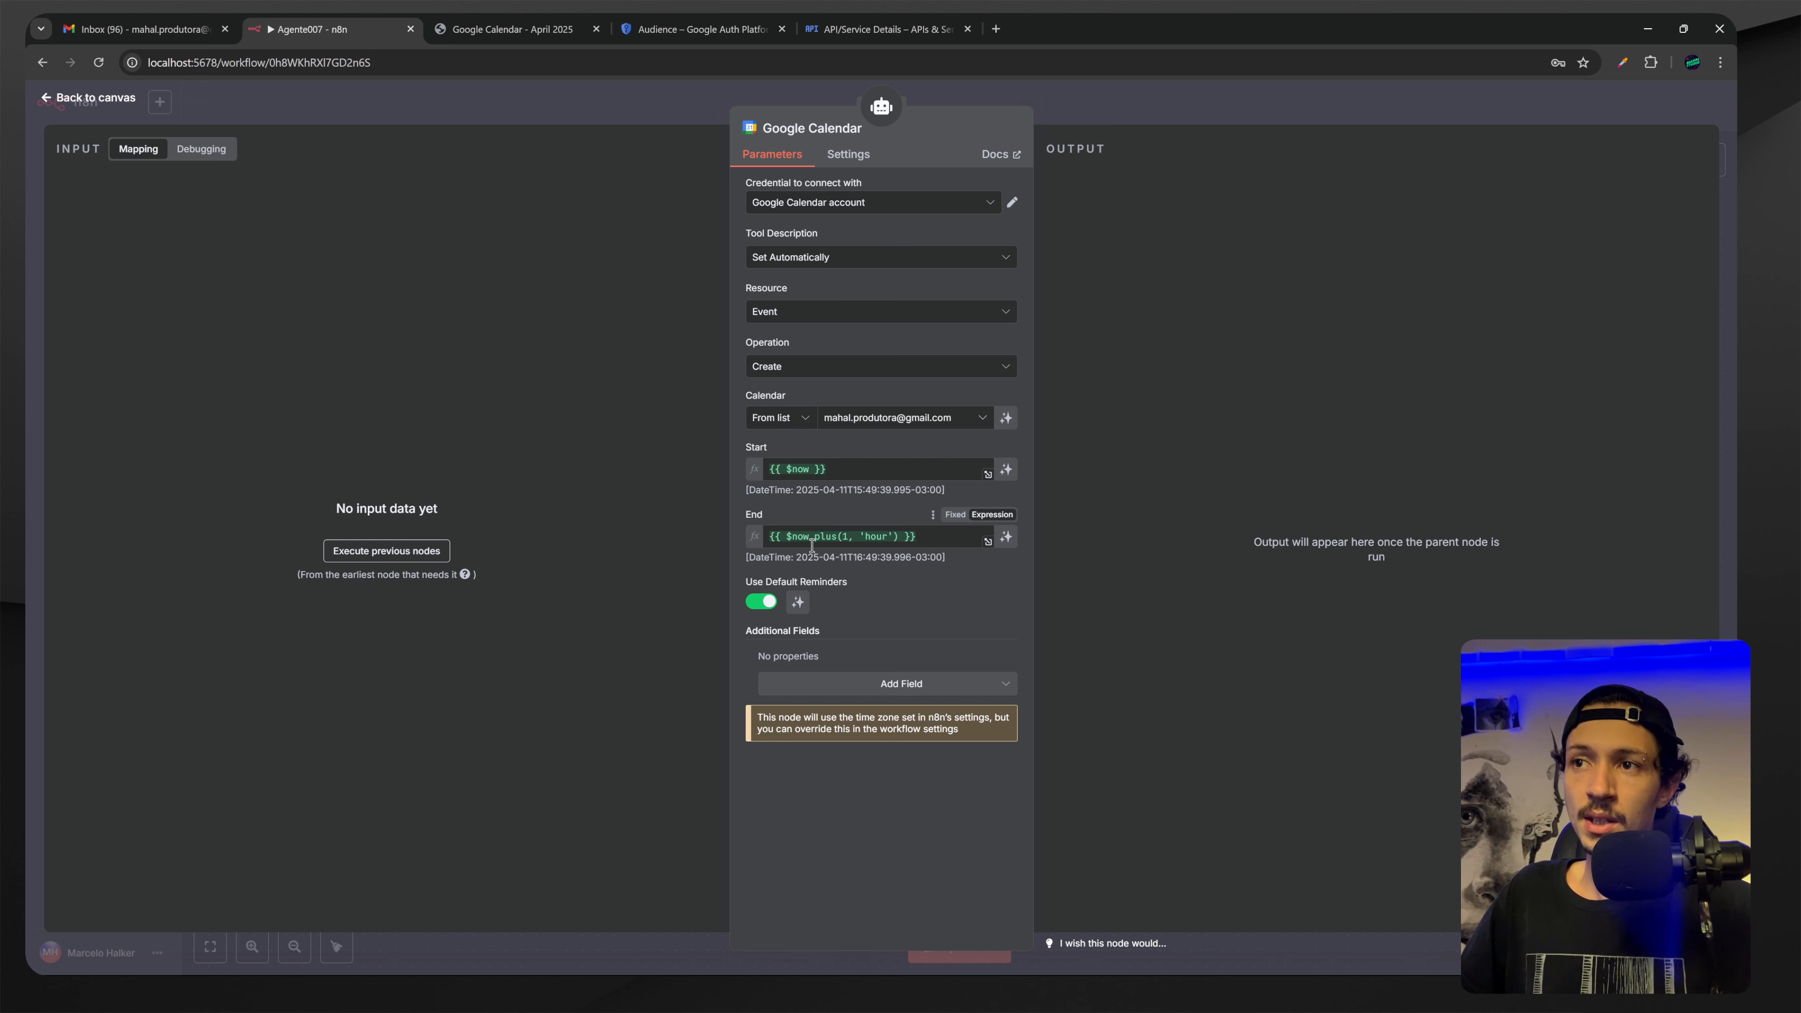
Change the End expression's time unit from 'hour' to 'week'.
{"action": "left_click", "coordinate": [824, 536]}
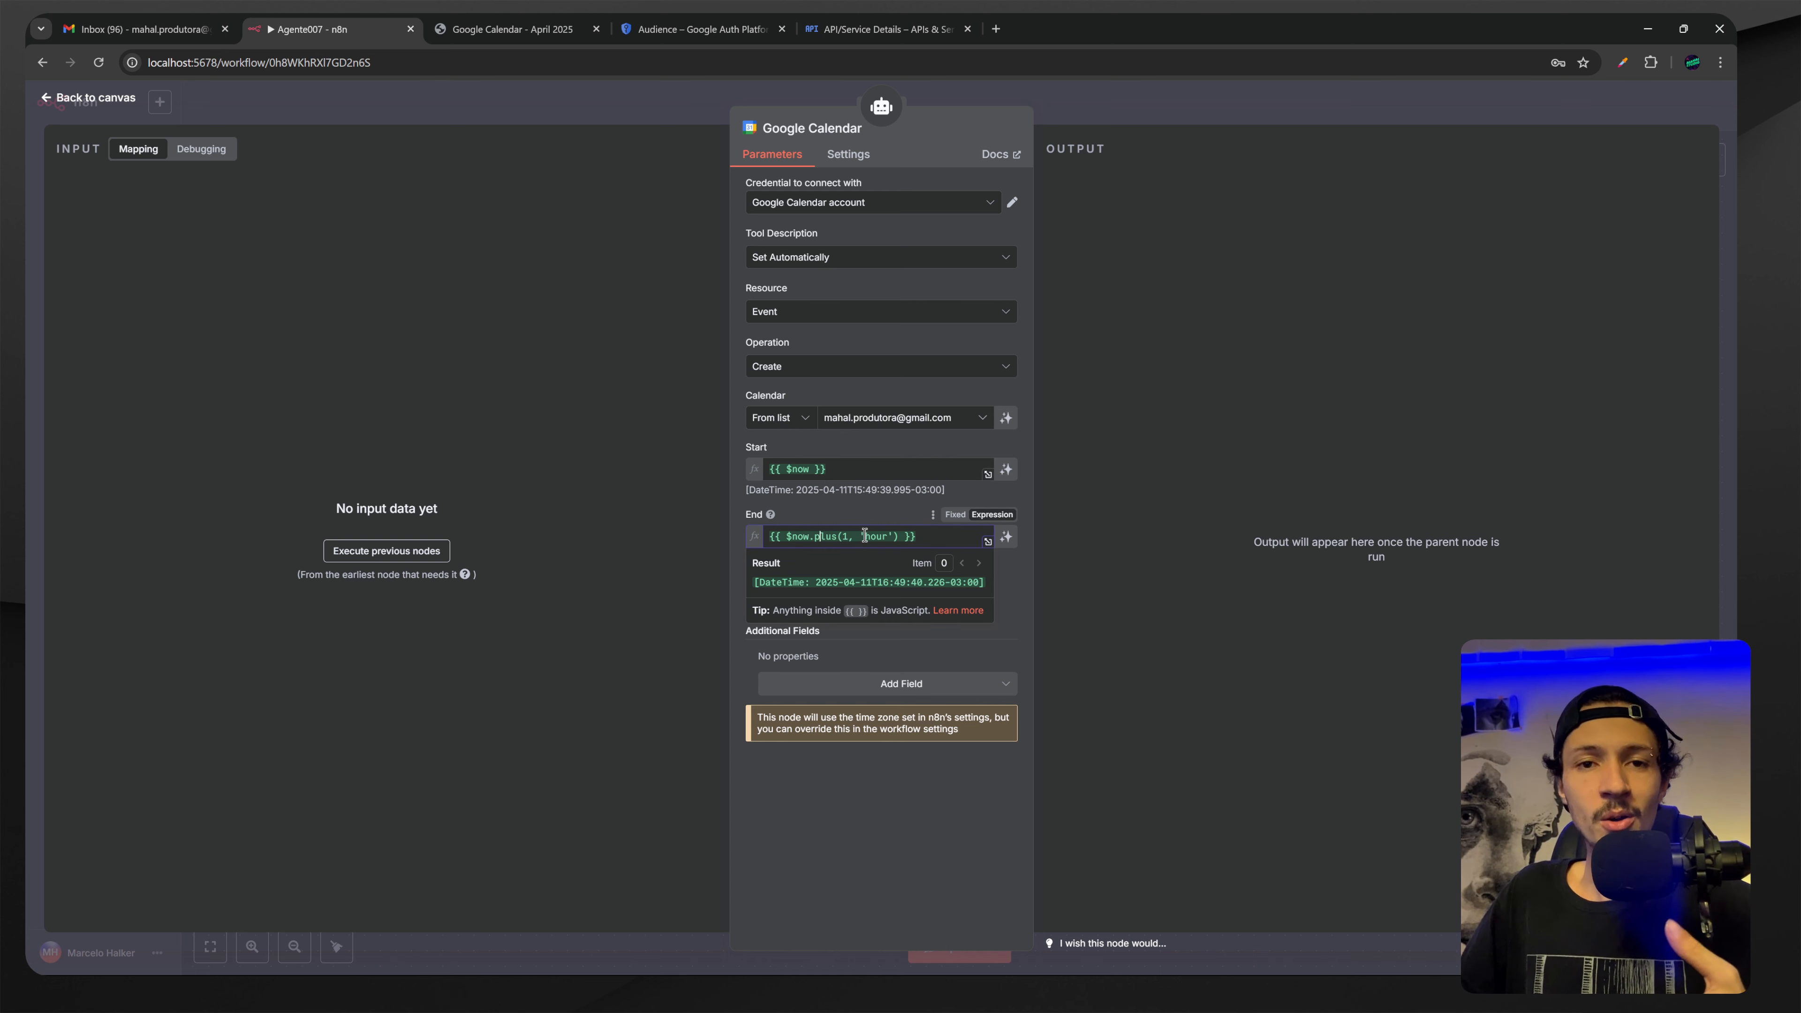
{"action": "left_click", "coordinate": [866, 514]}
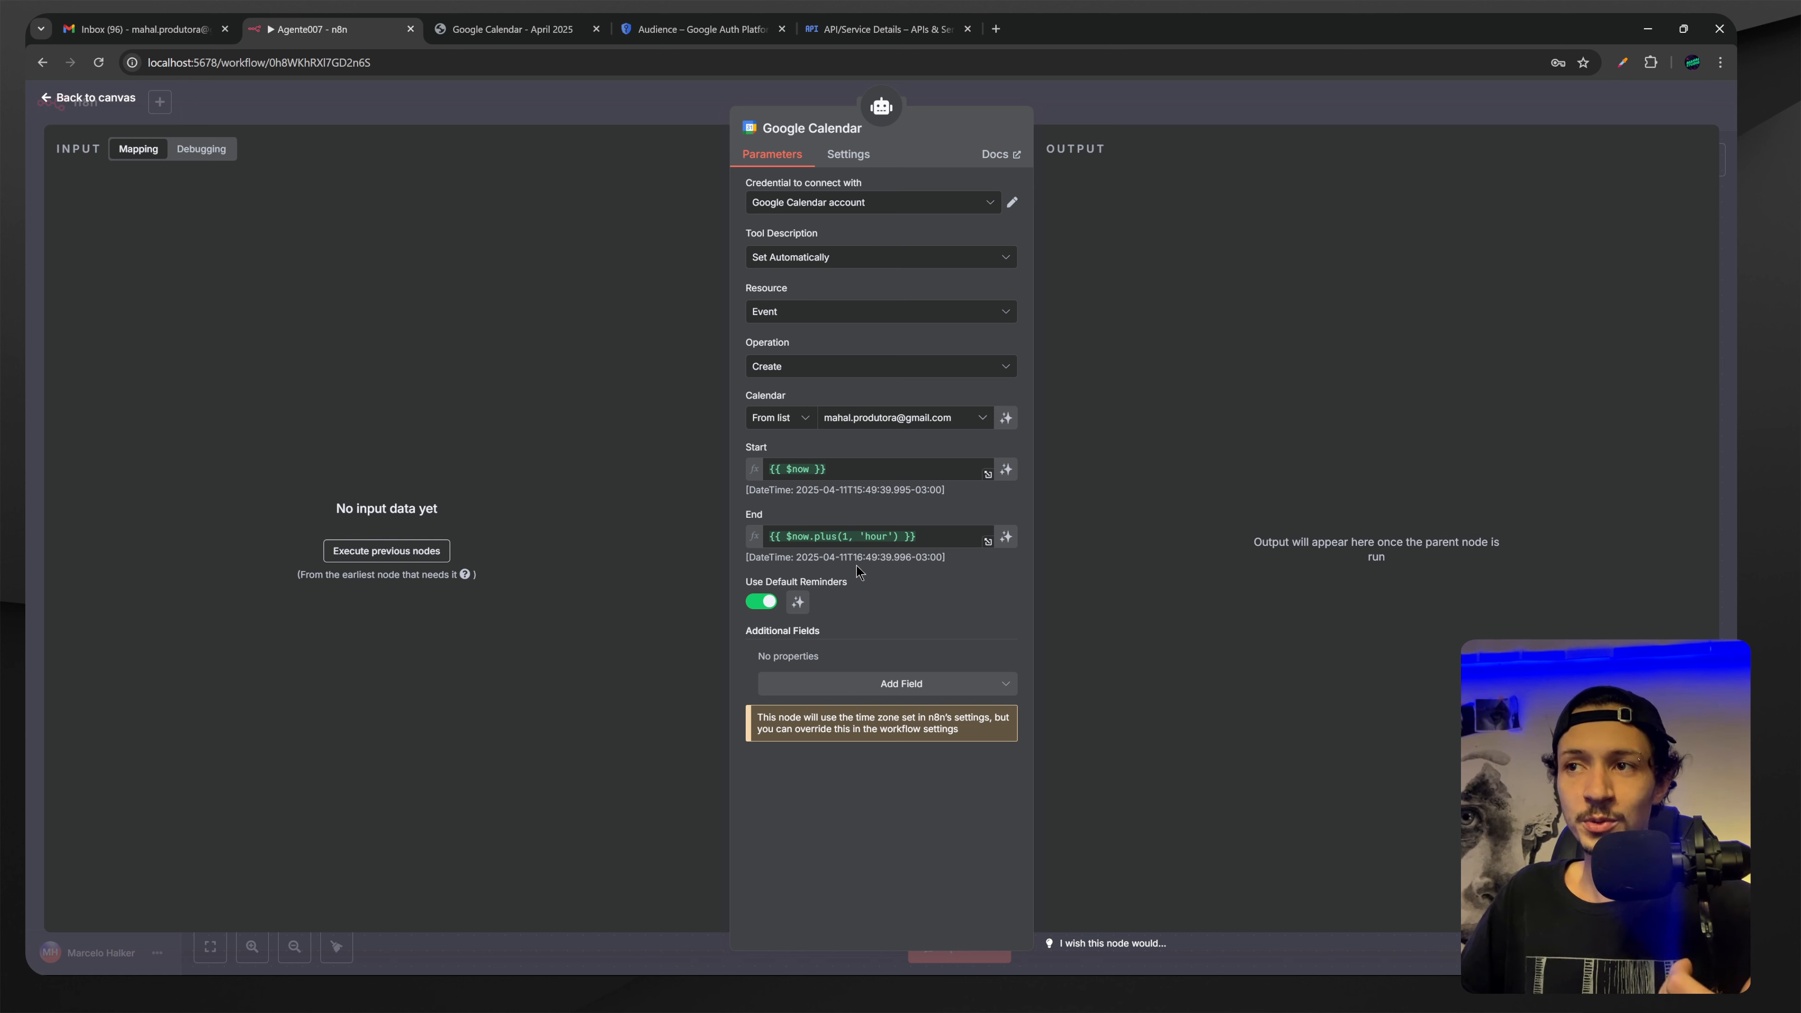
{"action": "double_click", "coordinate": [876, 558]}
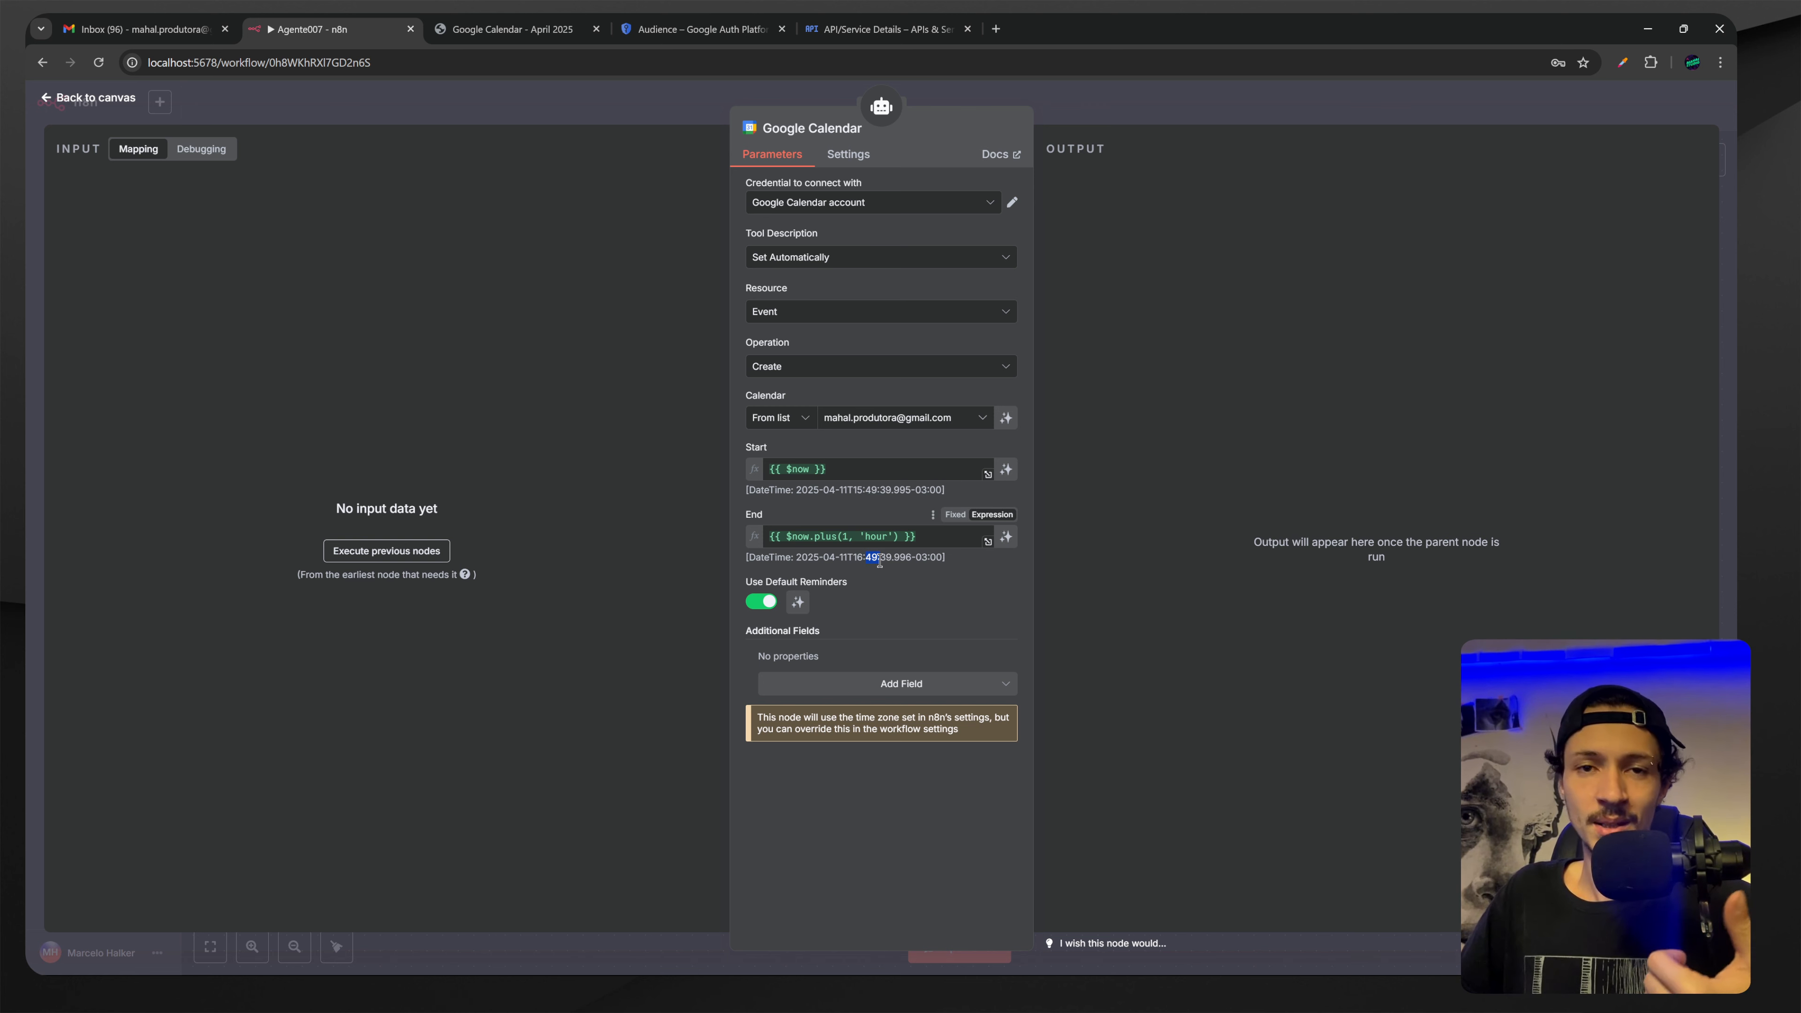
{"action": "double_click", "coordinate": [877, 535]}
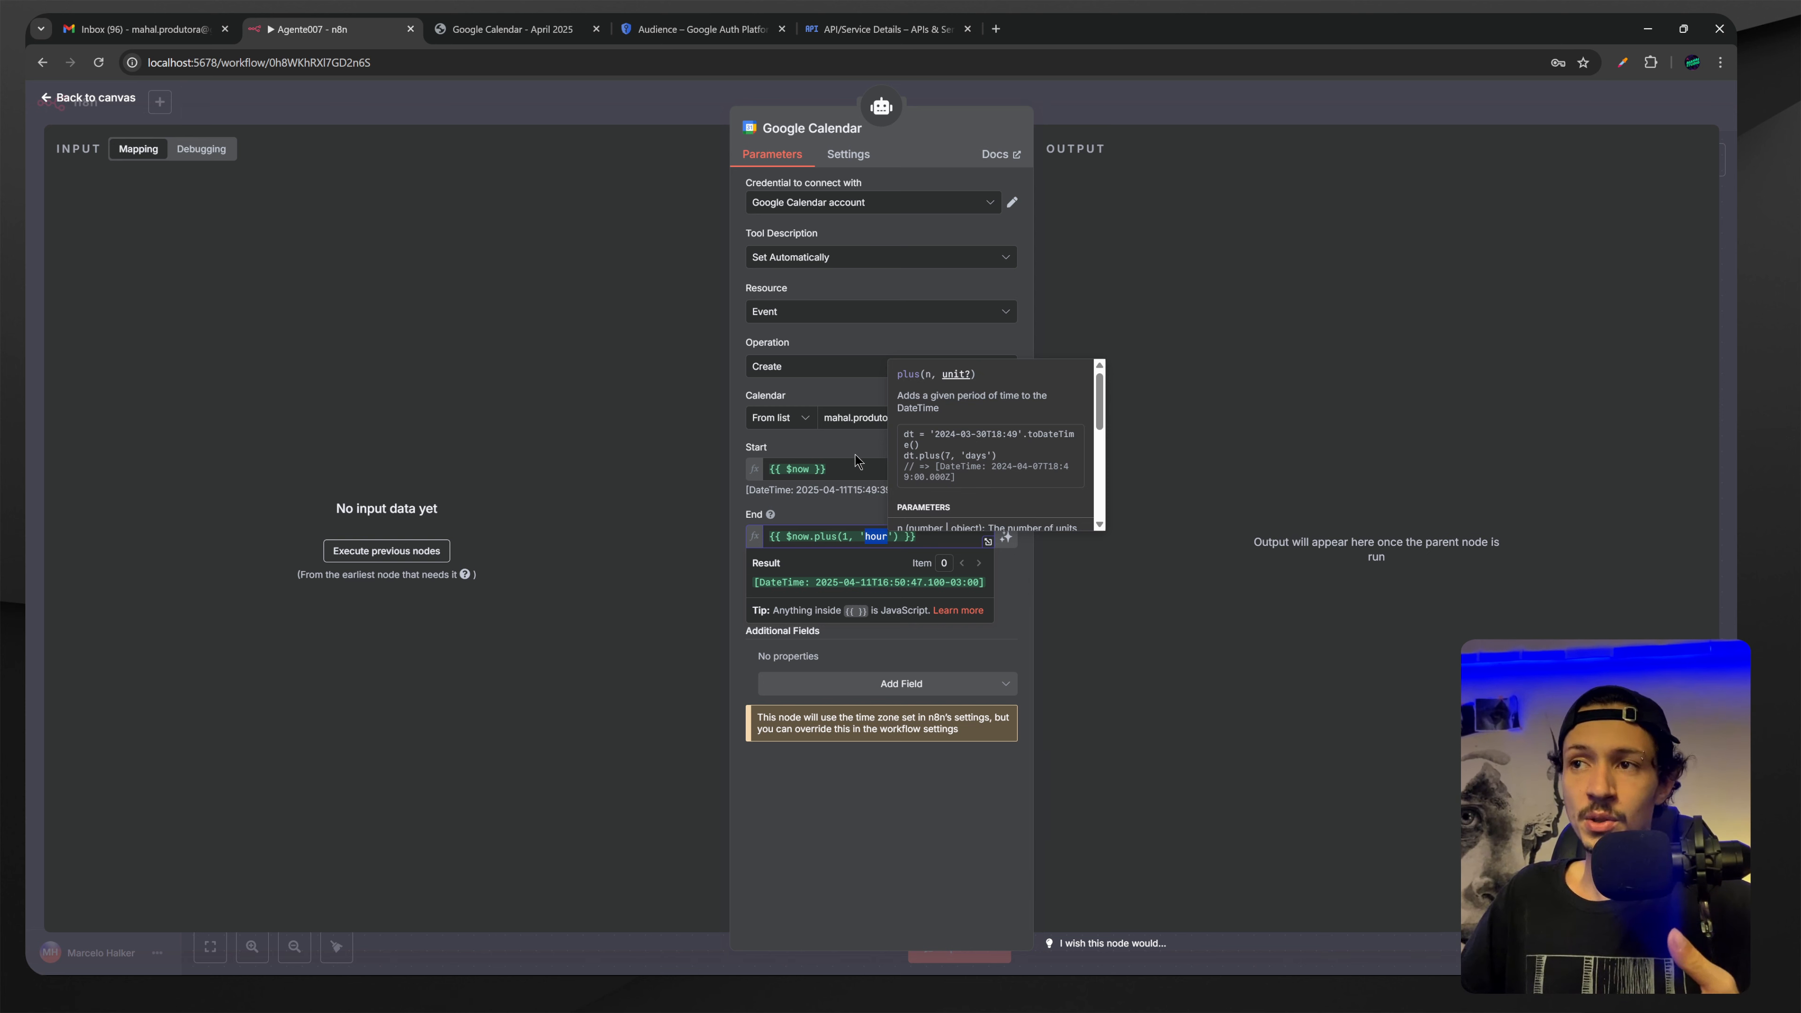
{"action": "type", "text": "week"}
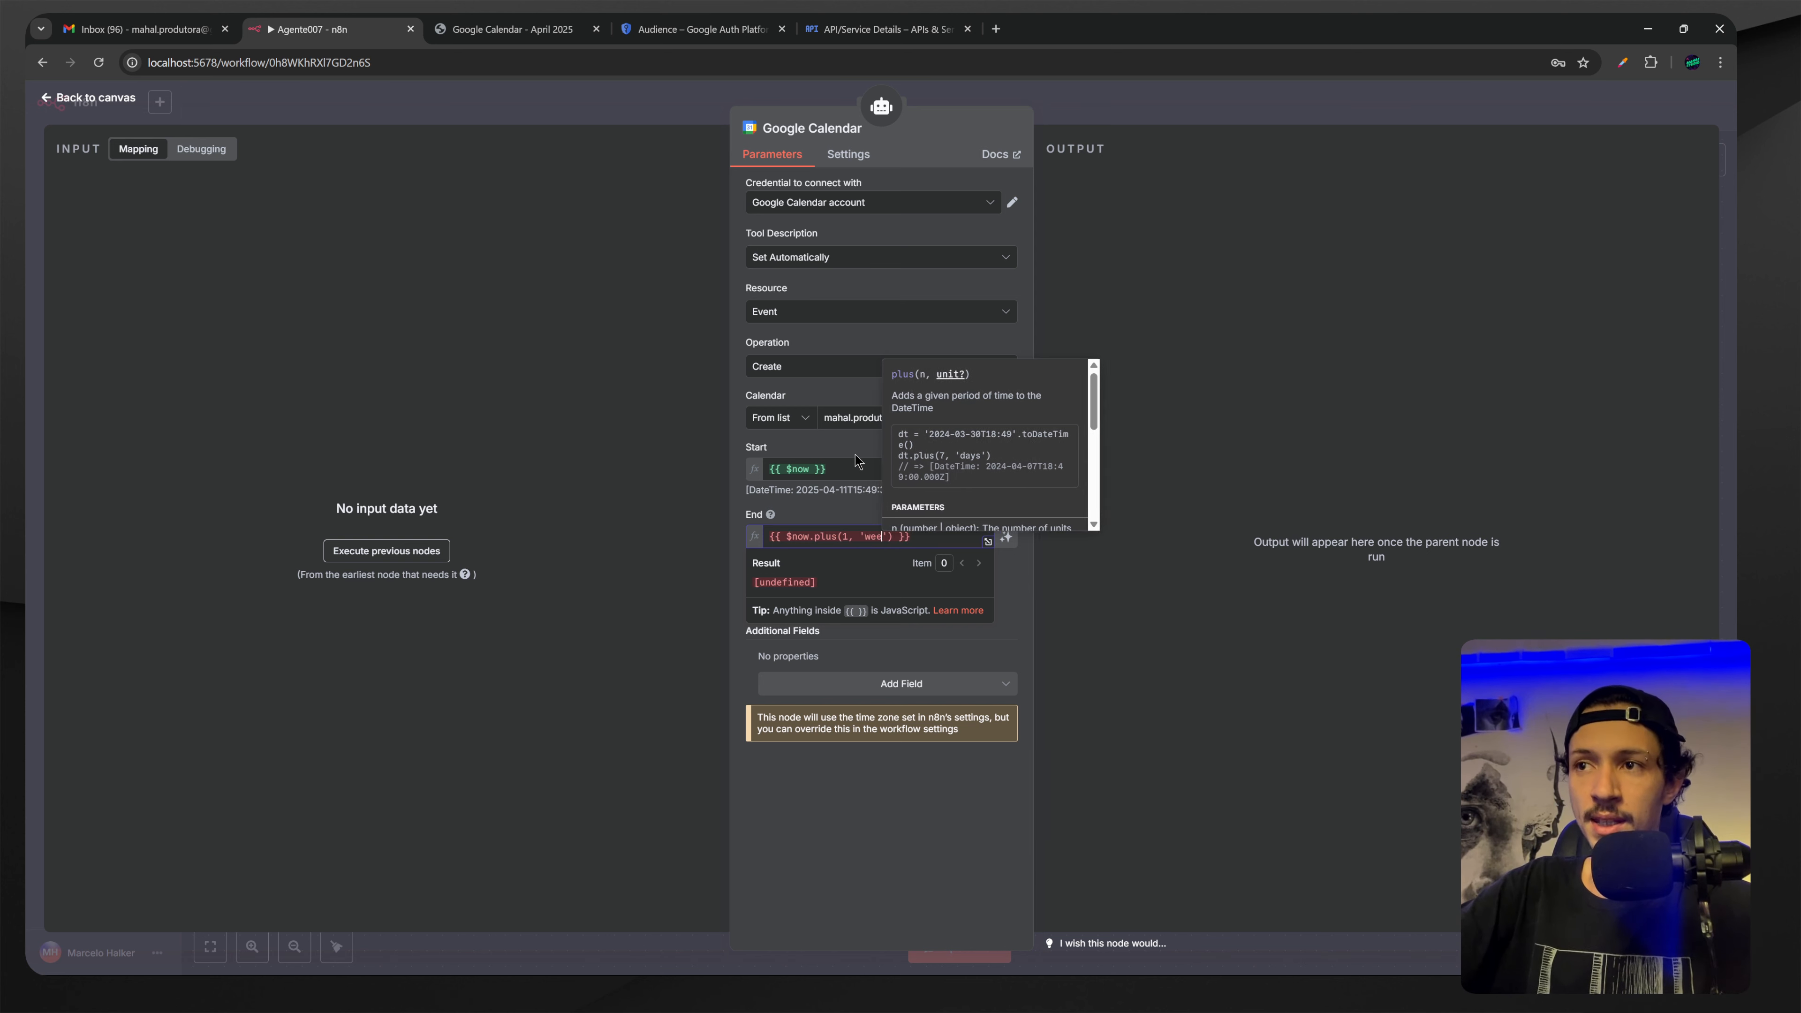
{"action": "left_click", "coordinate": [847, 513]}
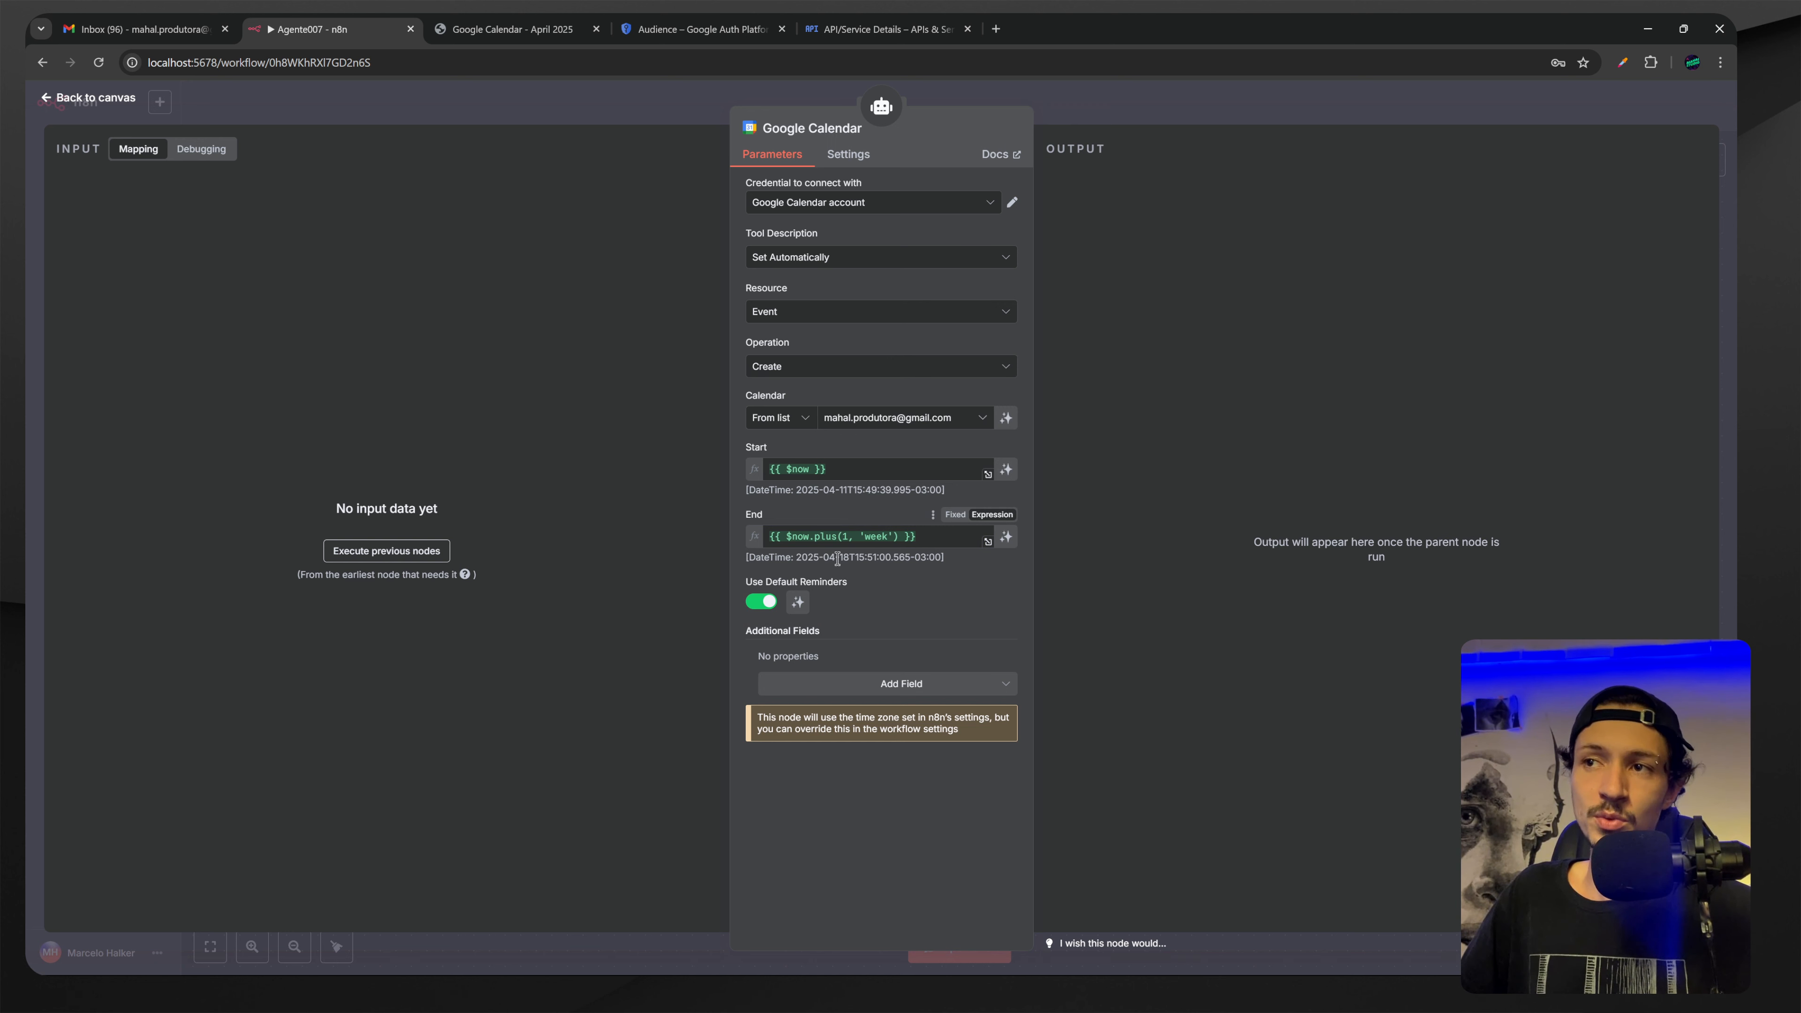
Set End to {{ $now.plus(2, 'week') }} and let the model define Start.
{"action": "left_click_drag", "start_coordinate": [843, 558], "coordinate": [849, 557]}
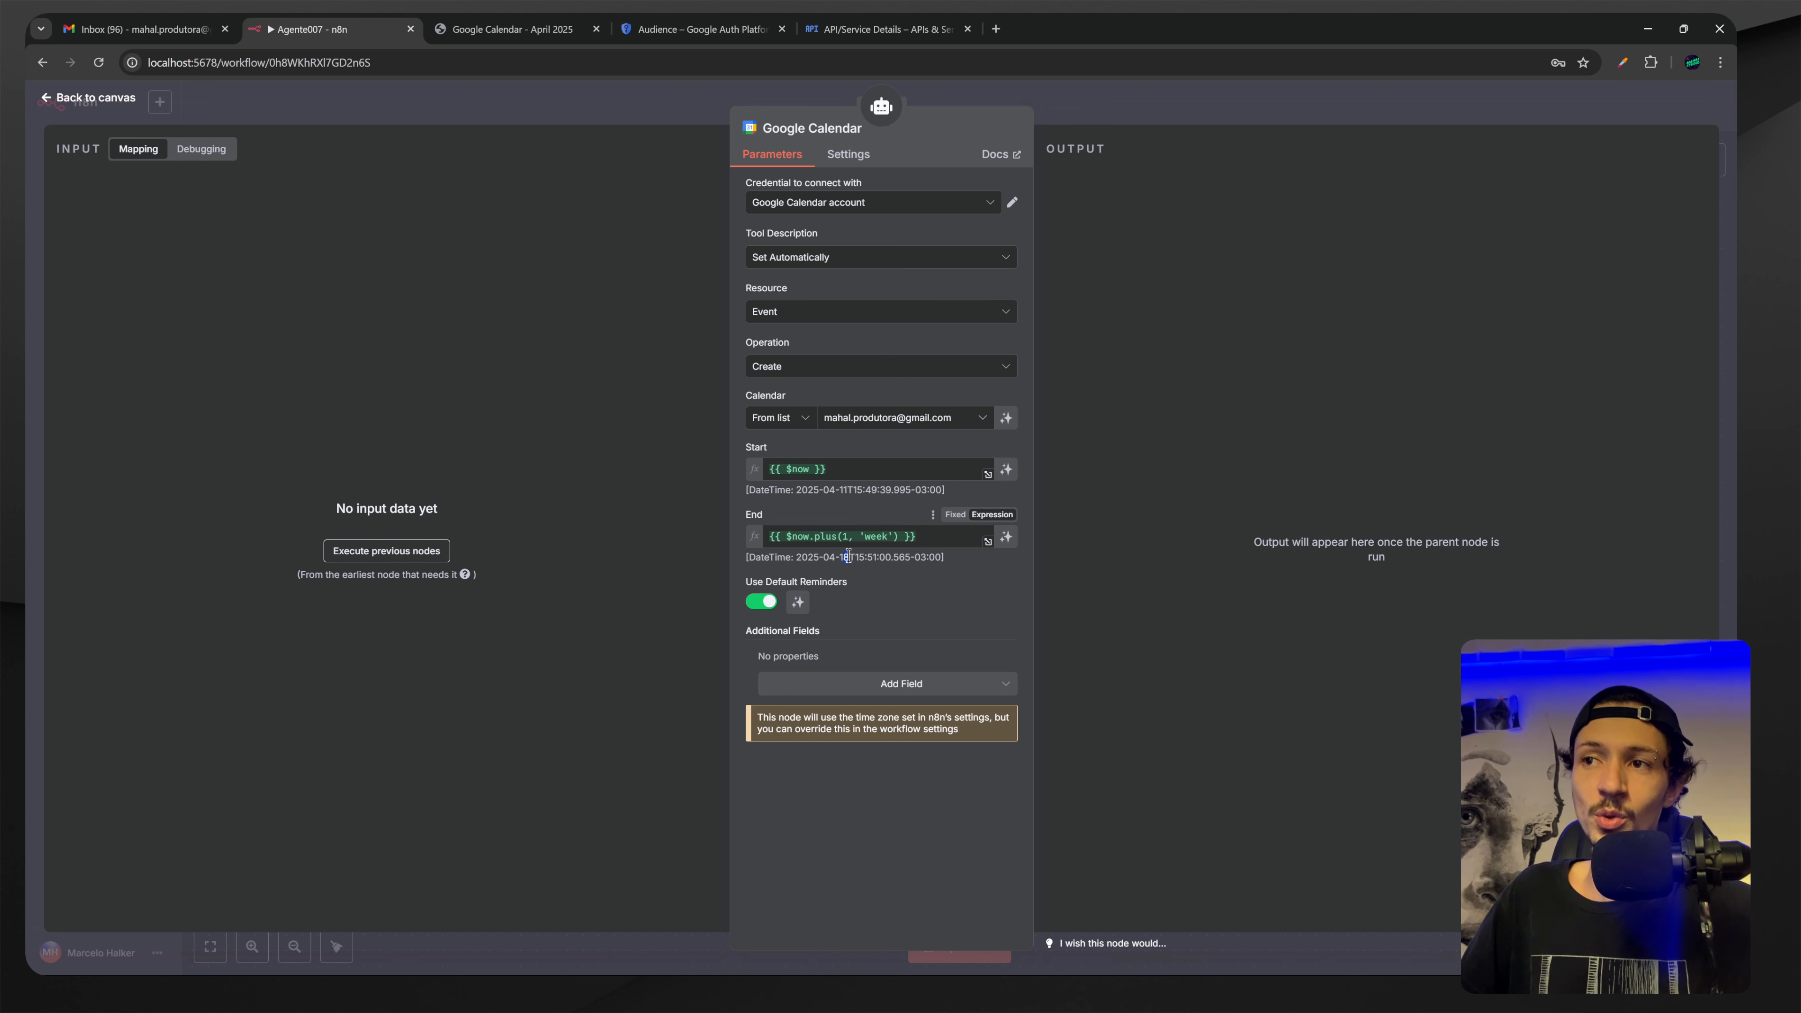
{"action": "left_click", "coordinate": [873, 538]}
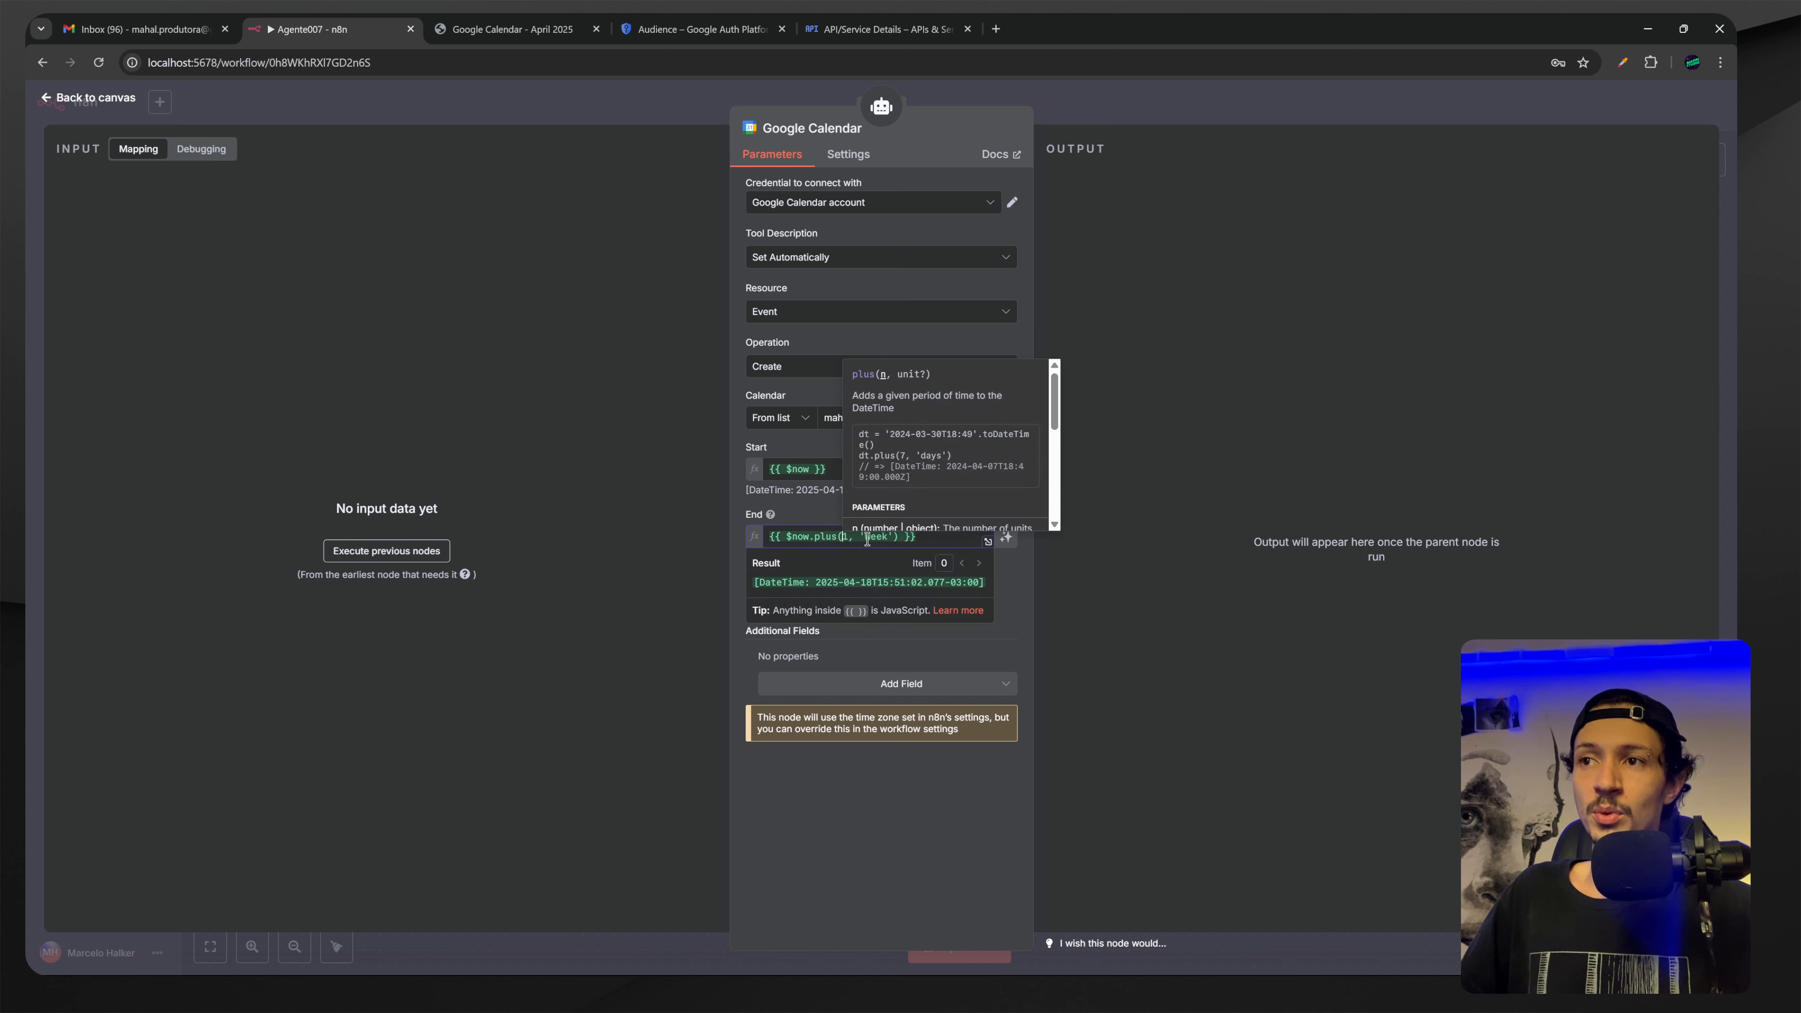
{"action": "key", "text": "BackSpace"}
{"action": "type", "text": "2"}
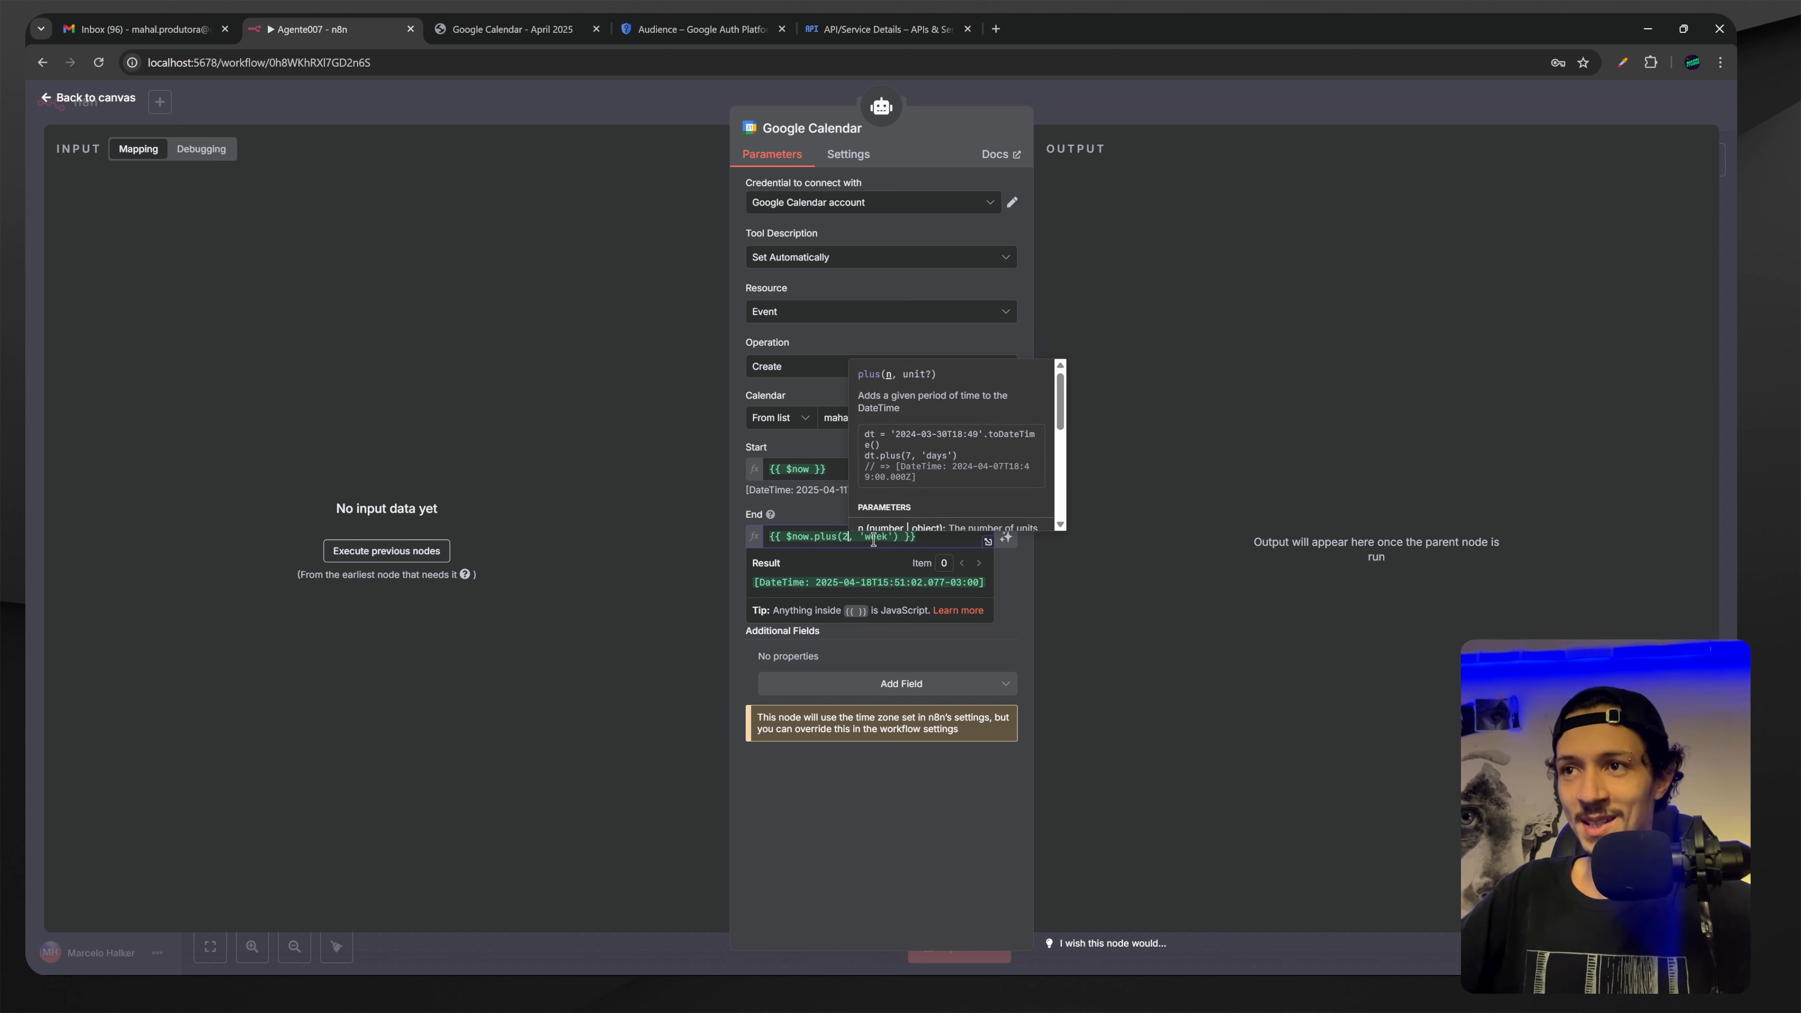
{"action": "left_click", "coordinate": [824, 525]}
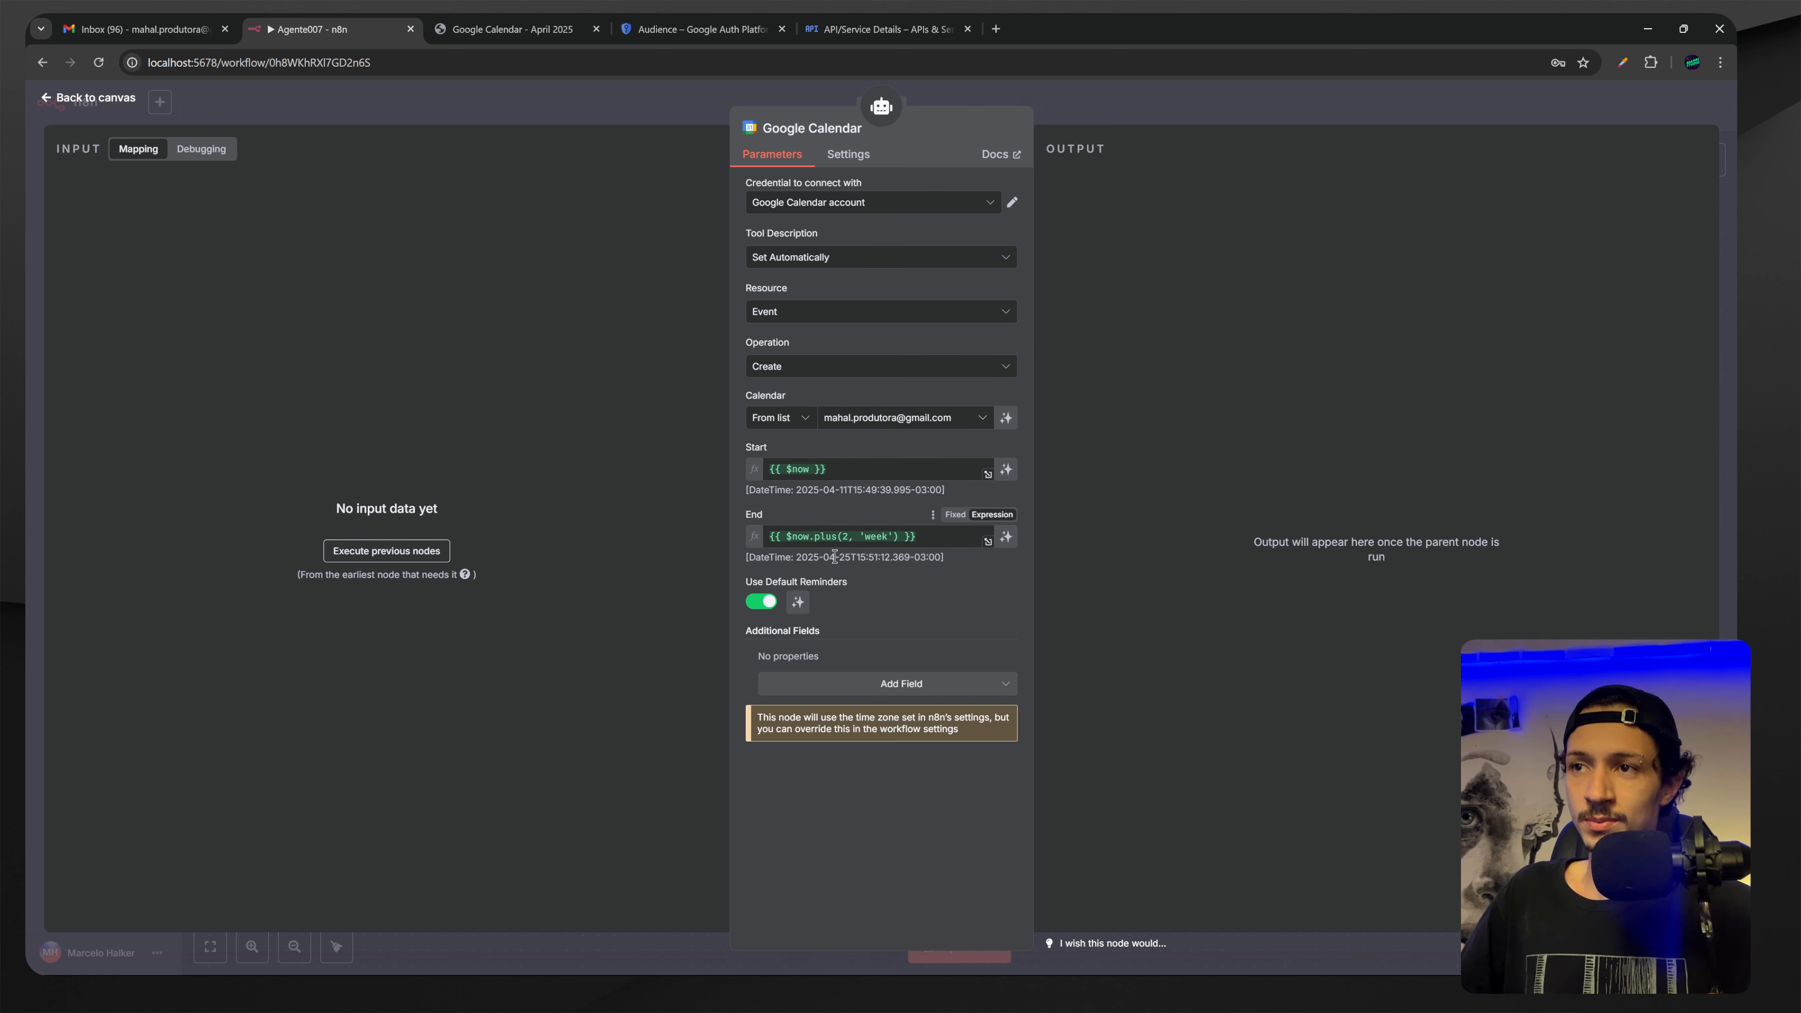
{"action": "left_click_drag", "start_coordinate": [860, 558], "coordinate": [880, 559]}
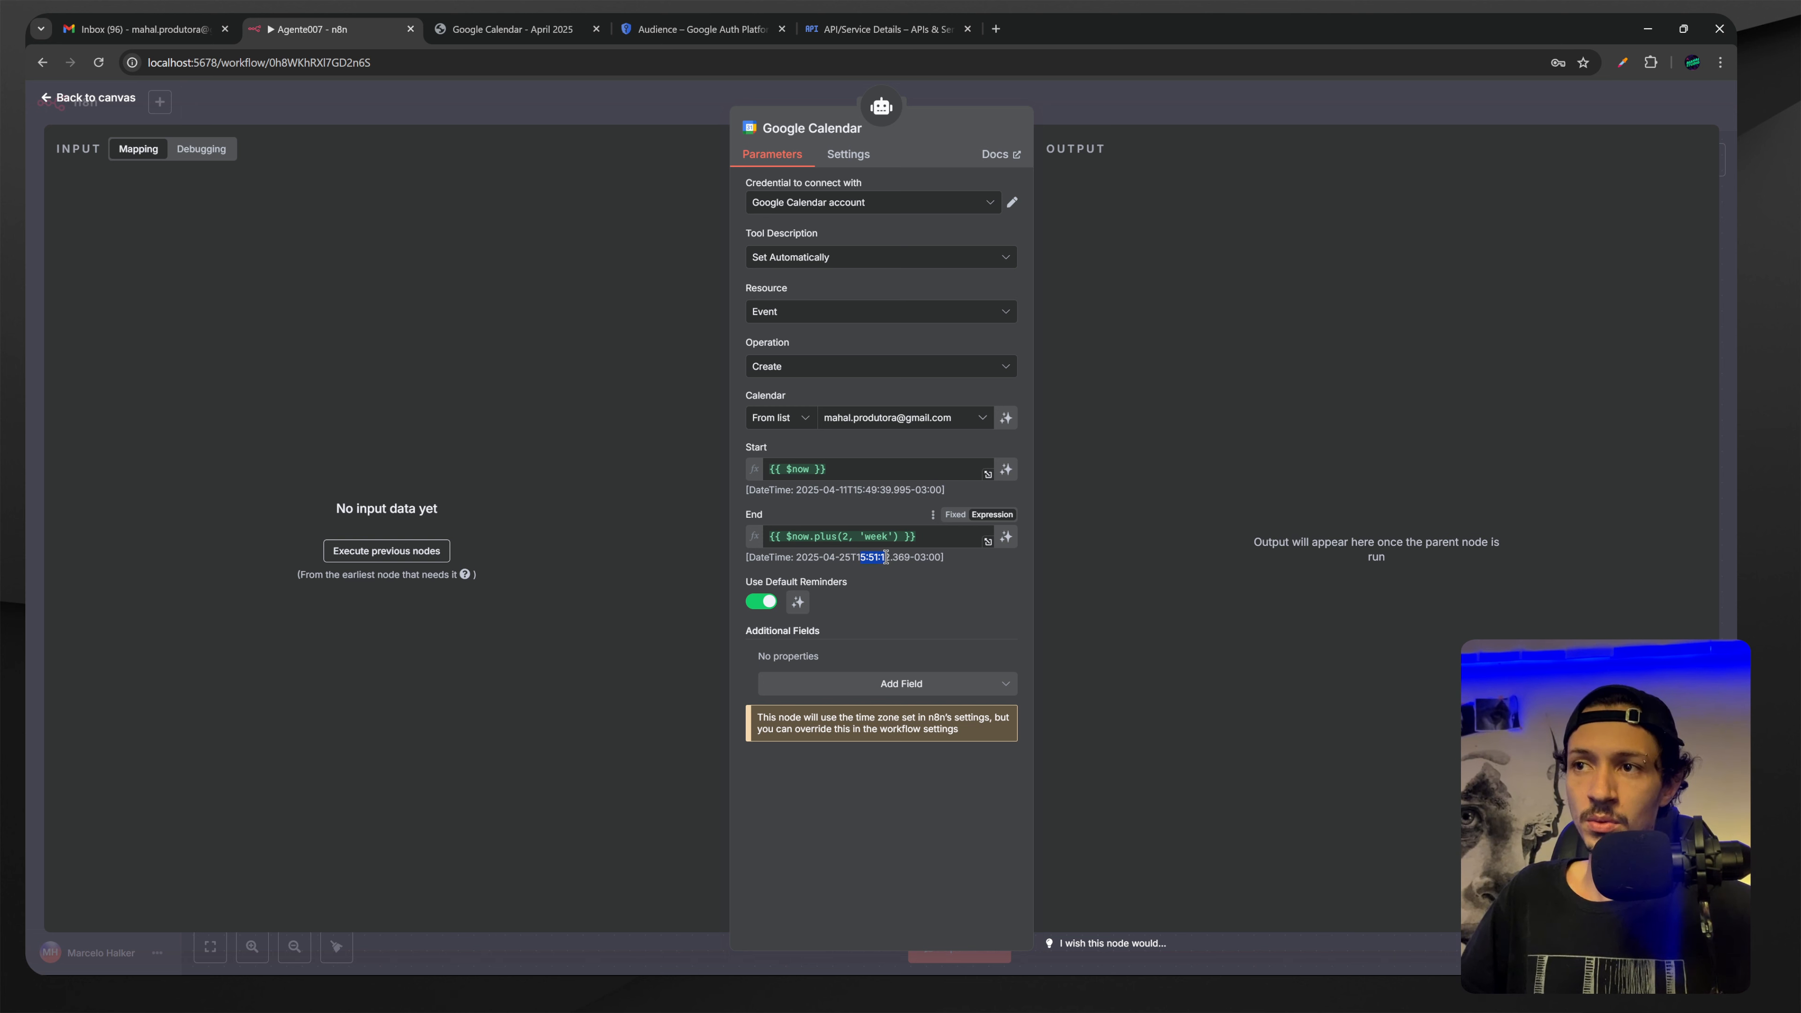
{"action": "left_click", "coordinate": [920, 568]}
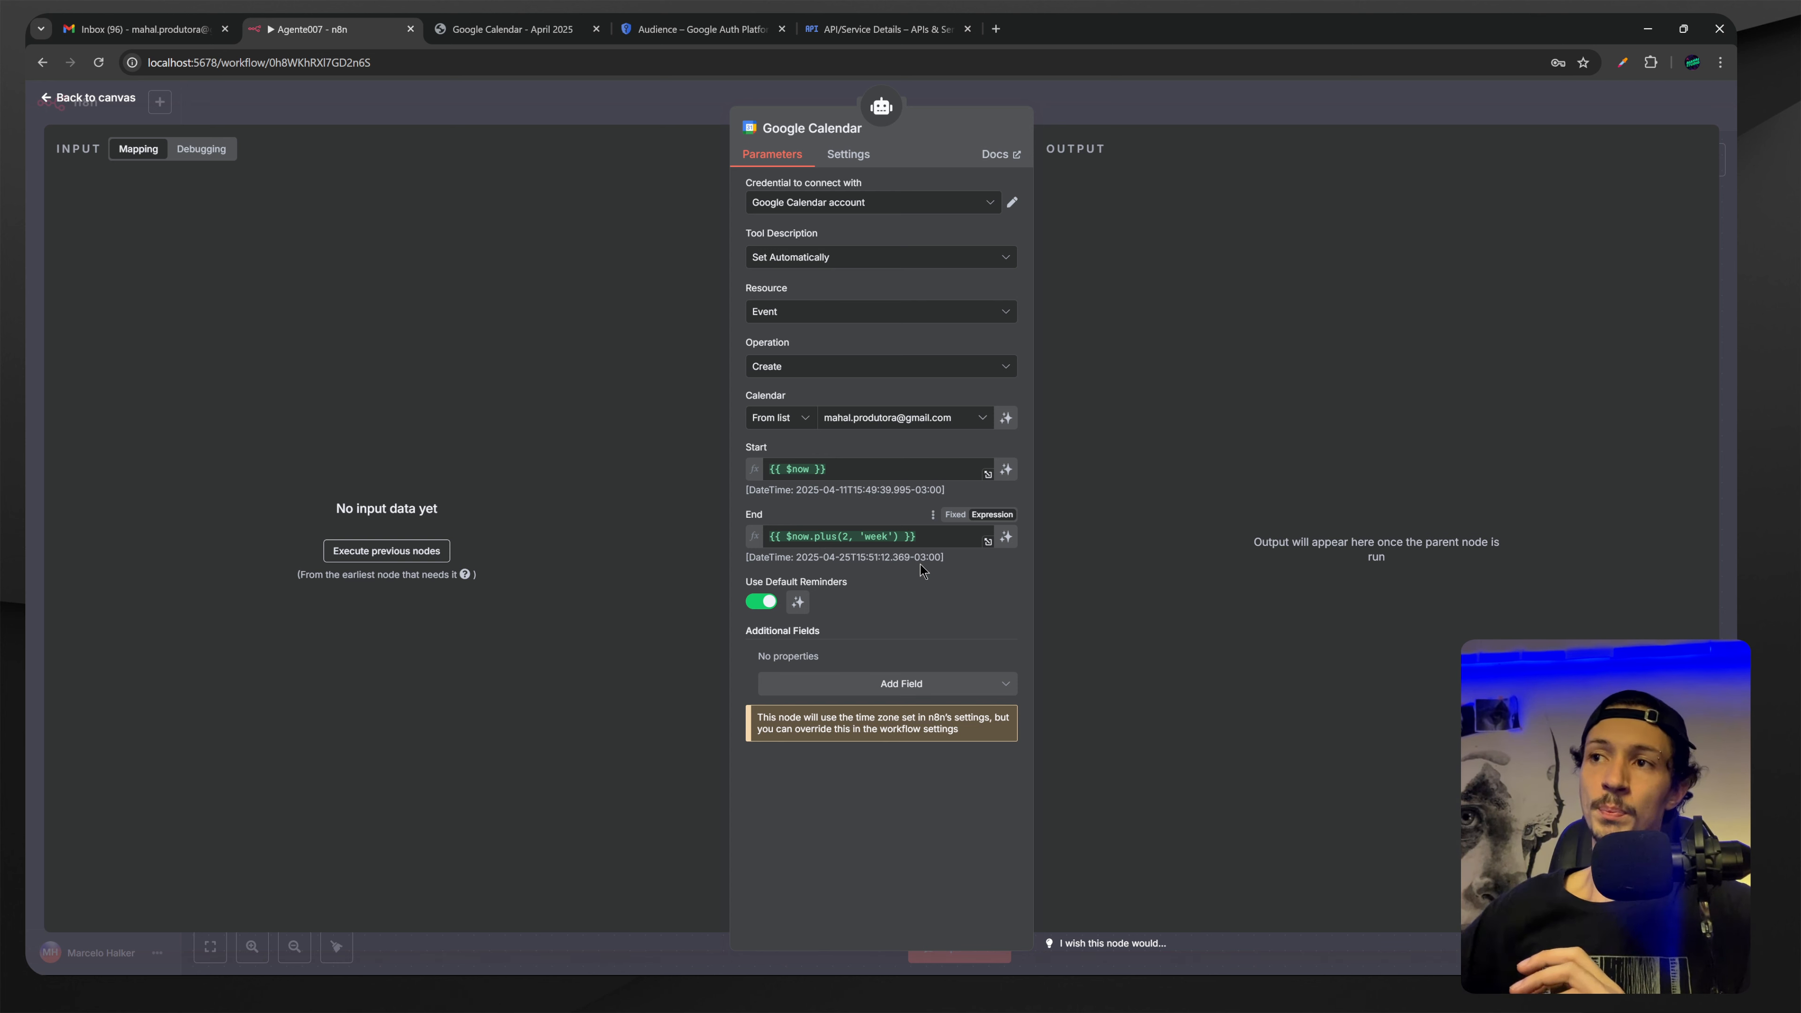
{"action": "left_click", "coordinate": [1005, 473]}
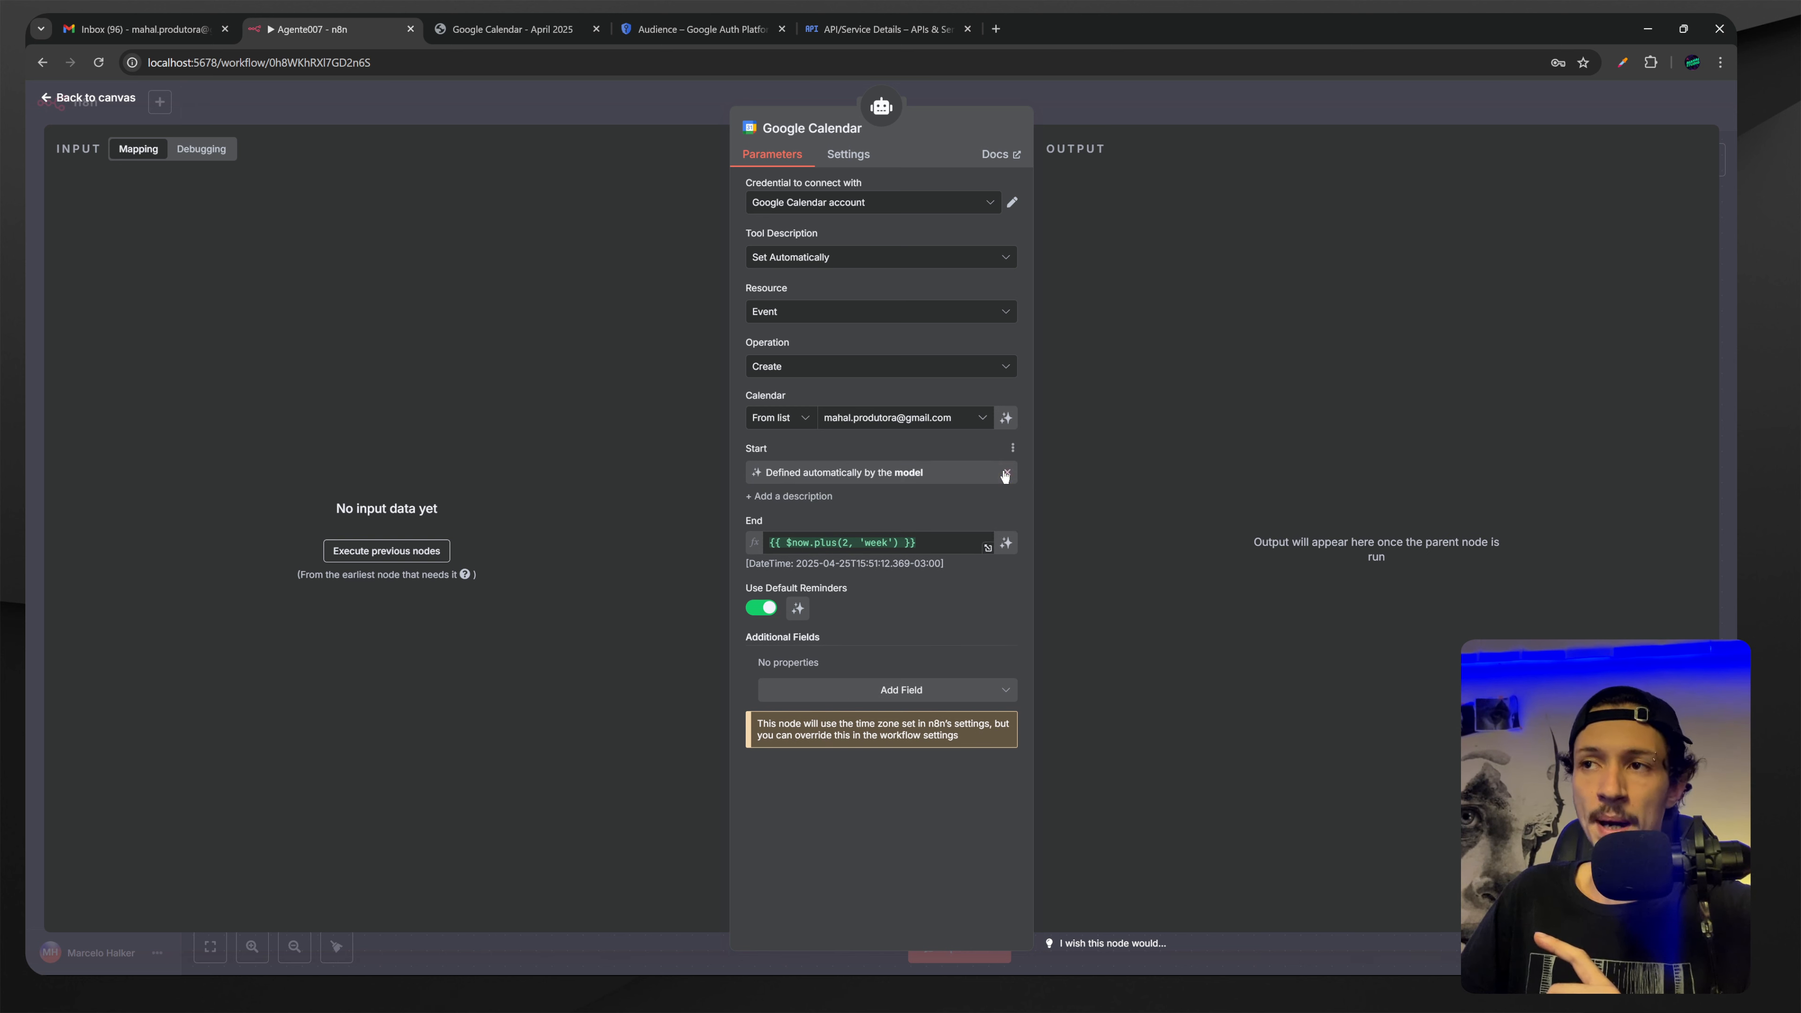
Let the model define the event's End time as well.
{"action": "left_click", "coordinate": [1005, 544]}
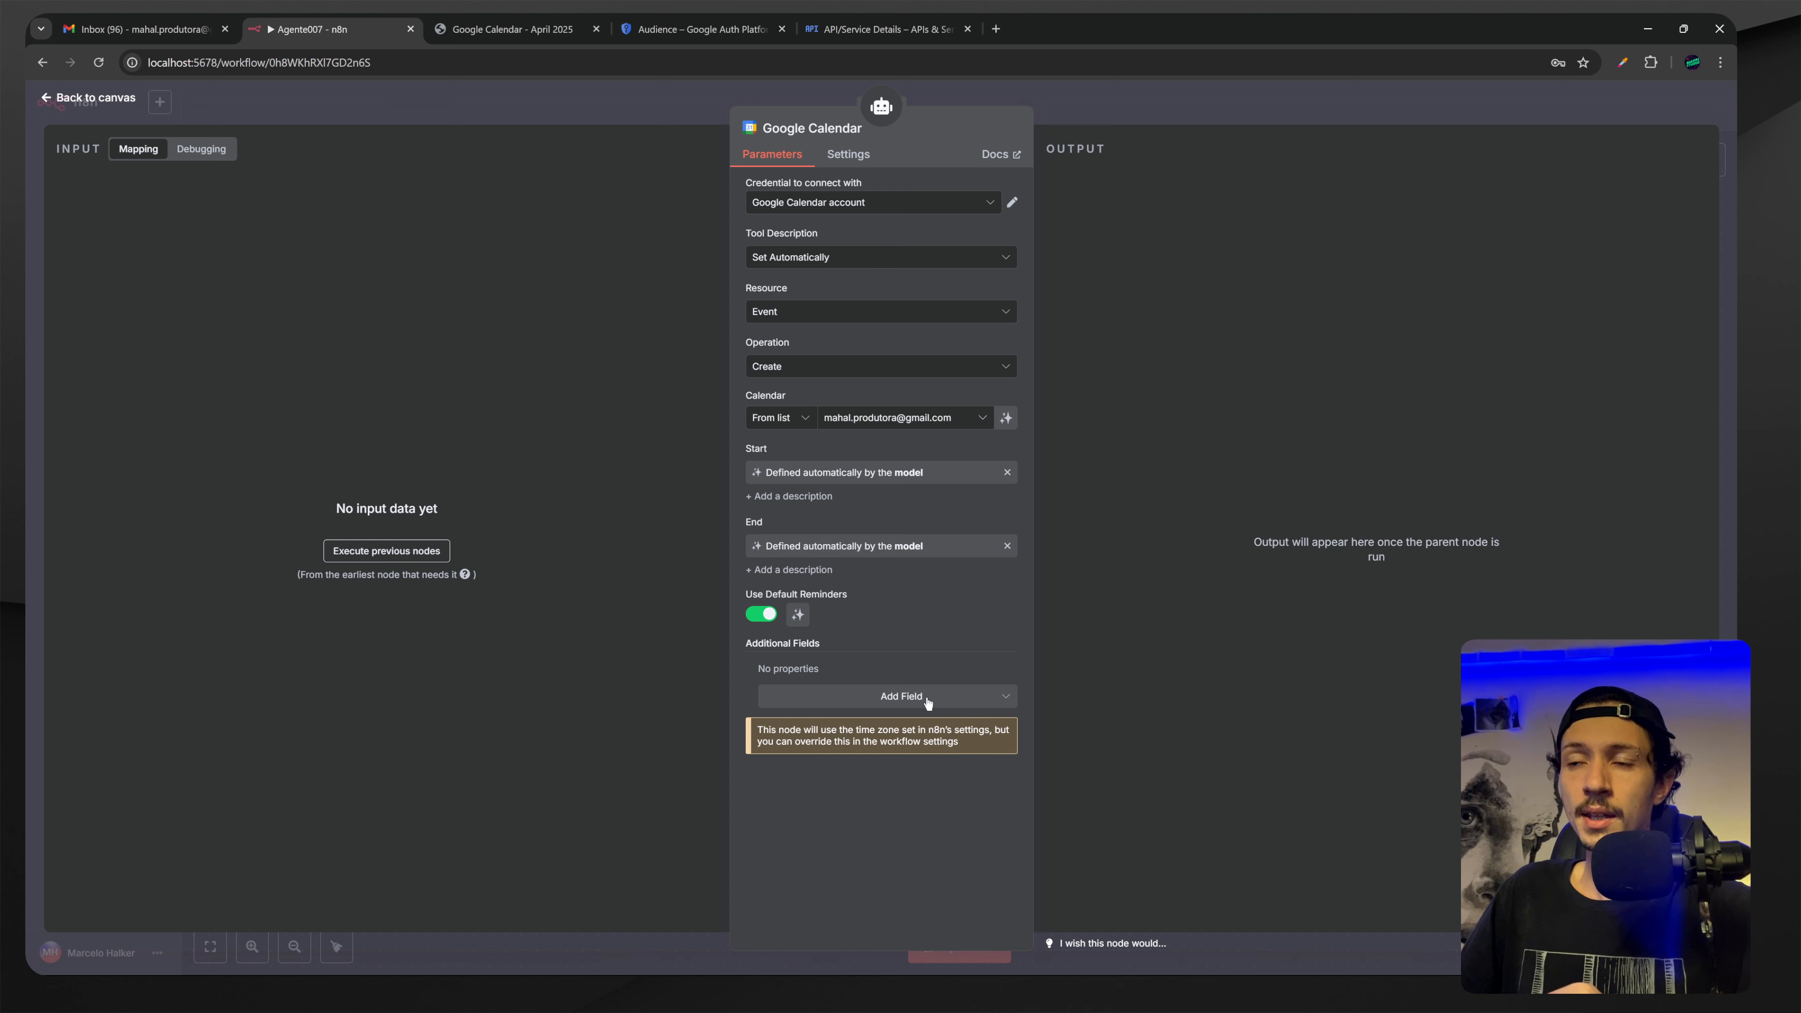
Add a model-defined Location field to the event and go back to the canvas.
{"action": "left_click", "coordinate": [874, 701]}
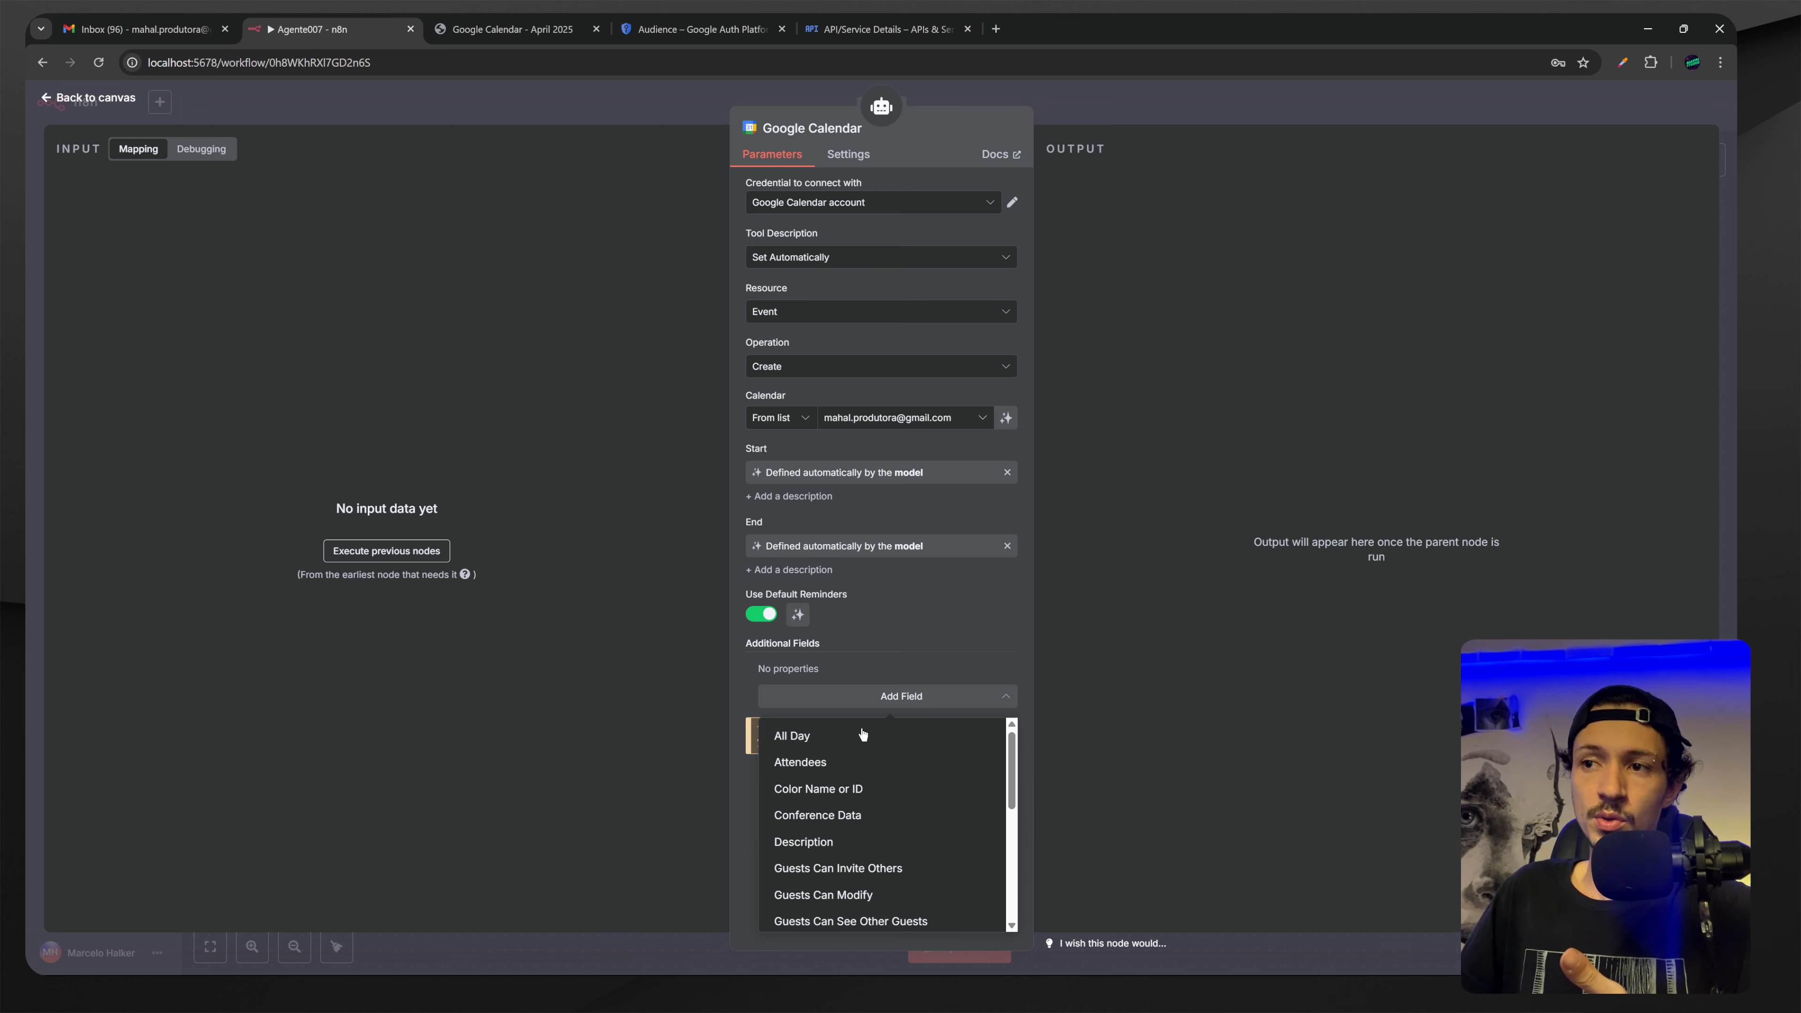
{"action": "scroll", "coordinate": [837, 912], "scroll_direction": "down", "scroll_amount": 5}
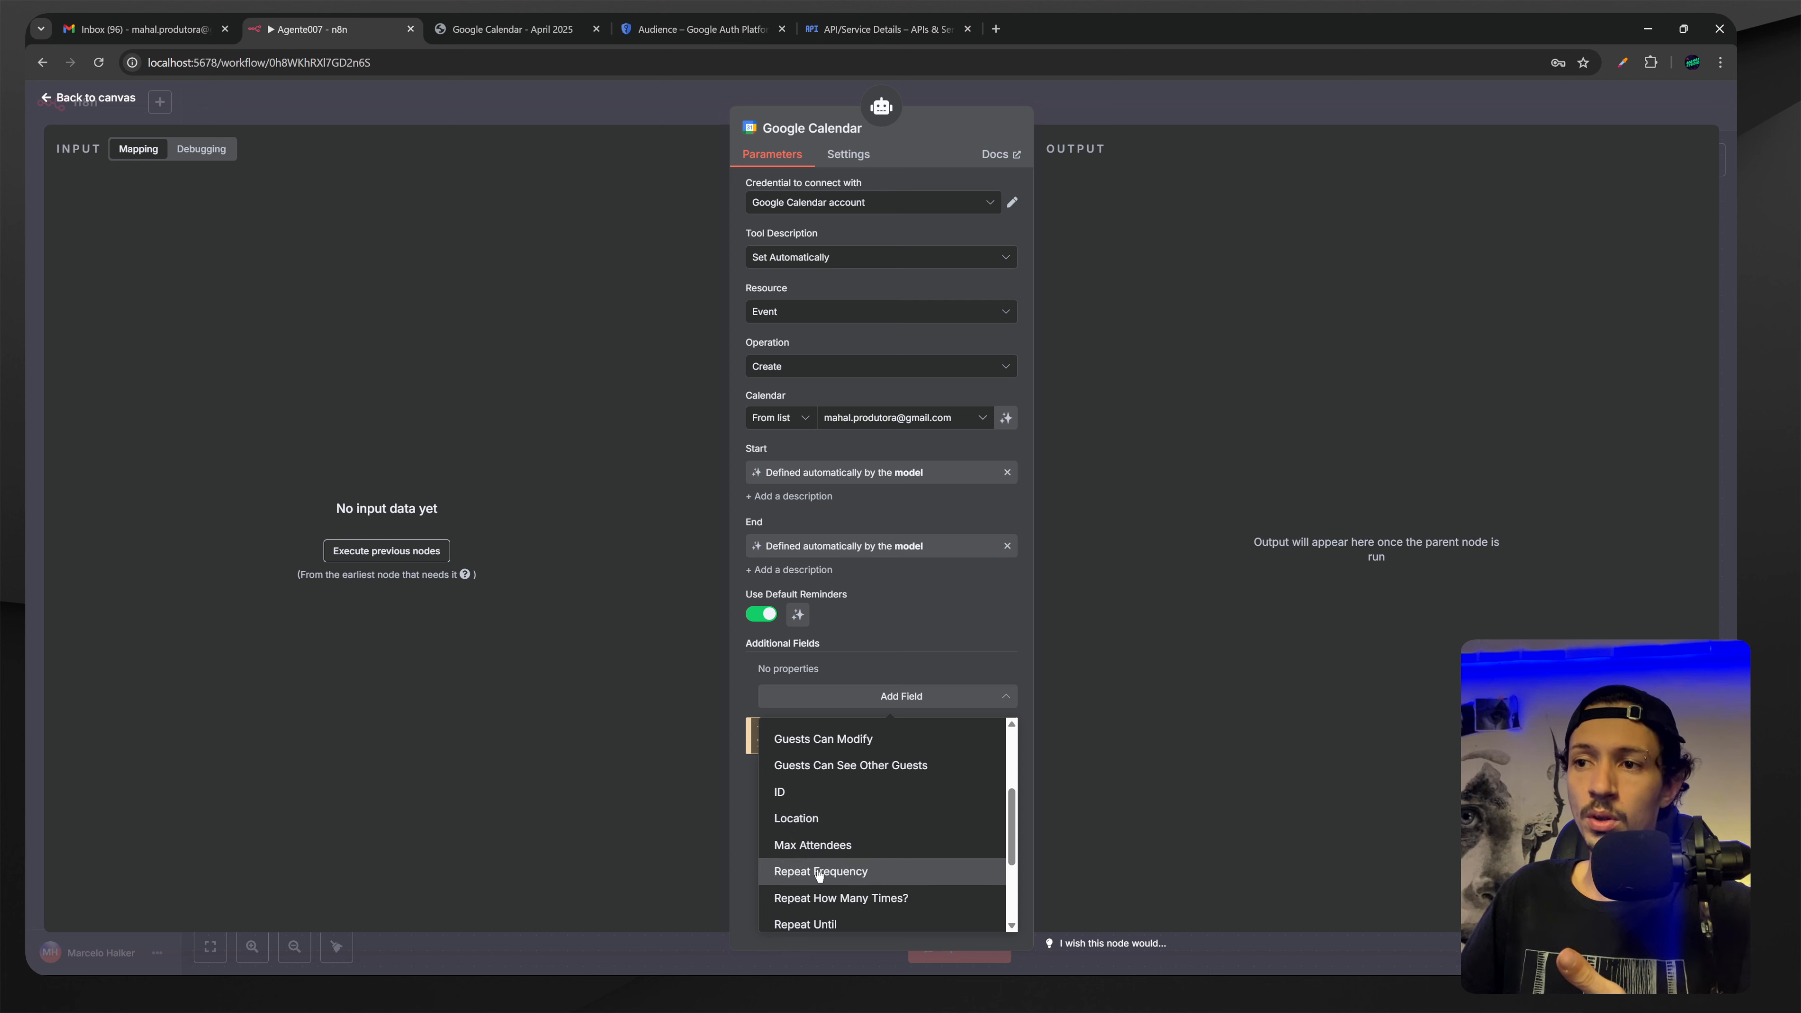
{"action": "scroll", "coordinate": [837, 887], "scroll_direction": "up", "scroll_amount": 4}
{"action": "left_click", "coordinate": [780, 829]}
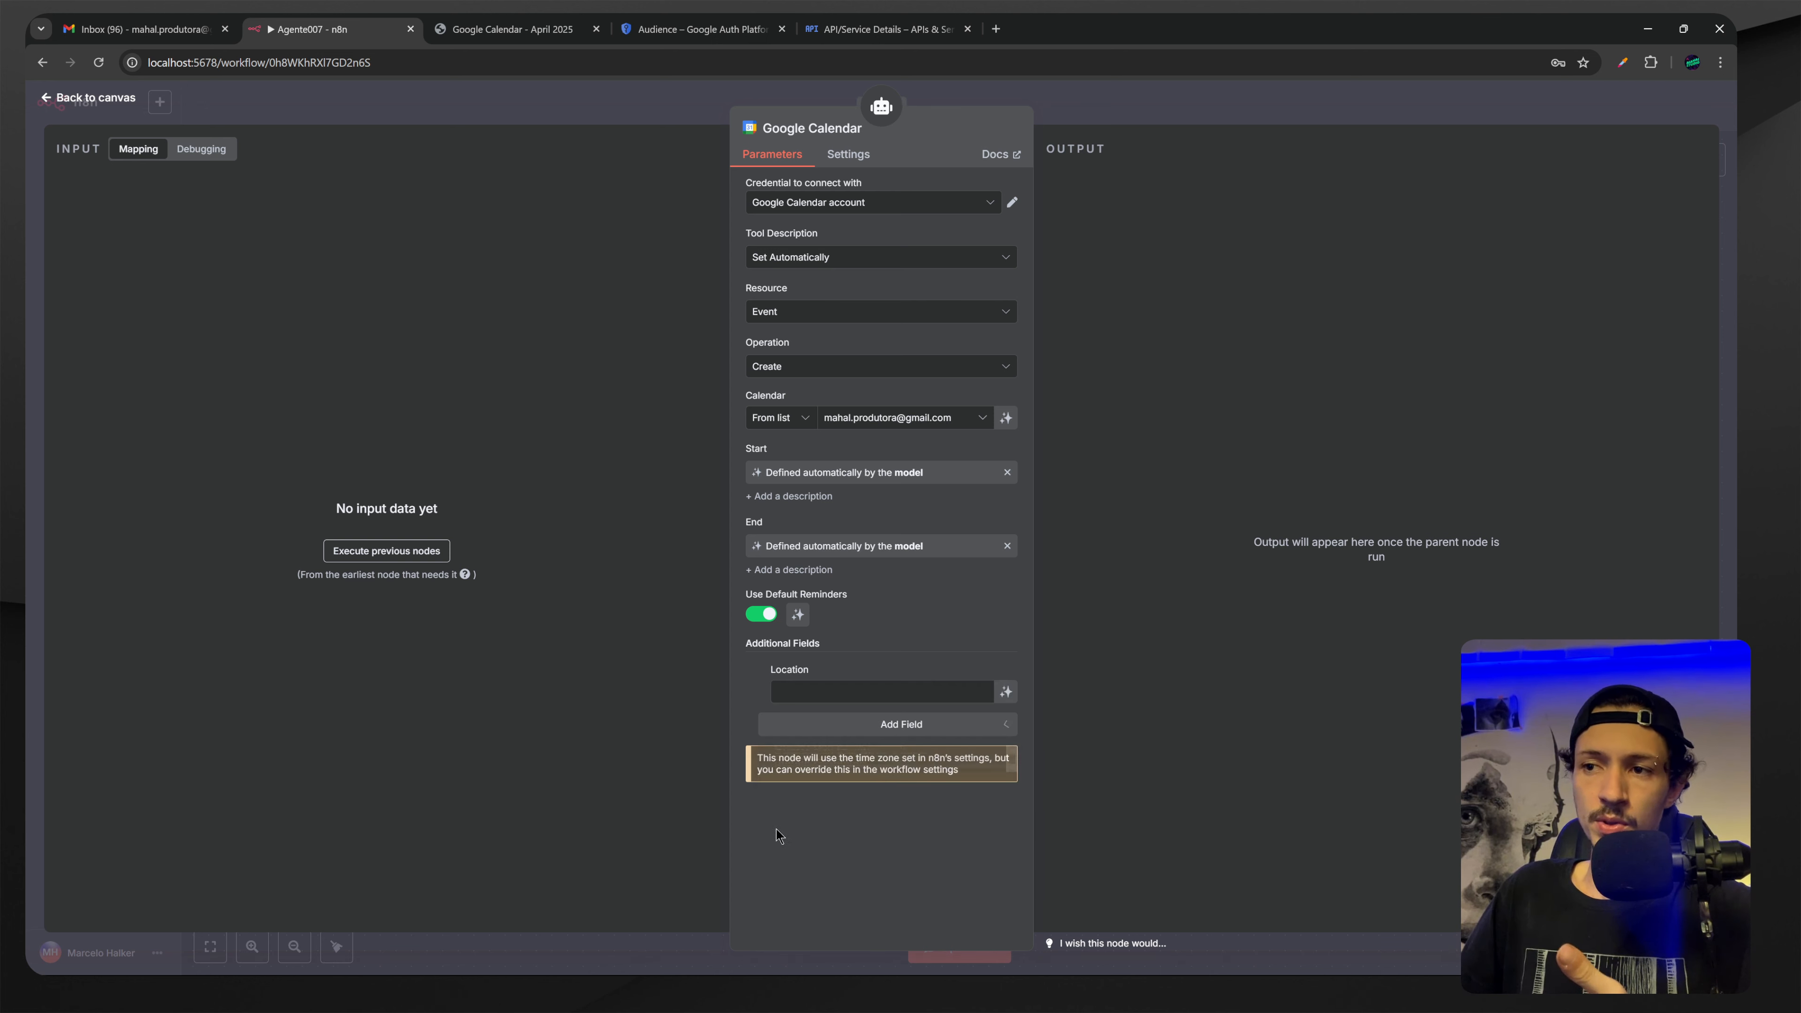
{"action": "left_click", "coordinate": [1006, 691]}
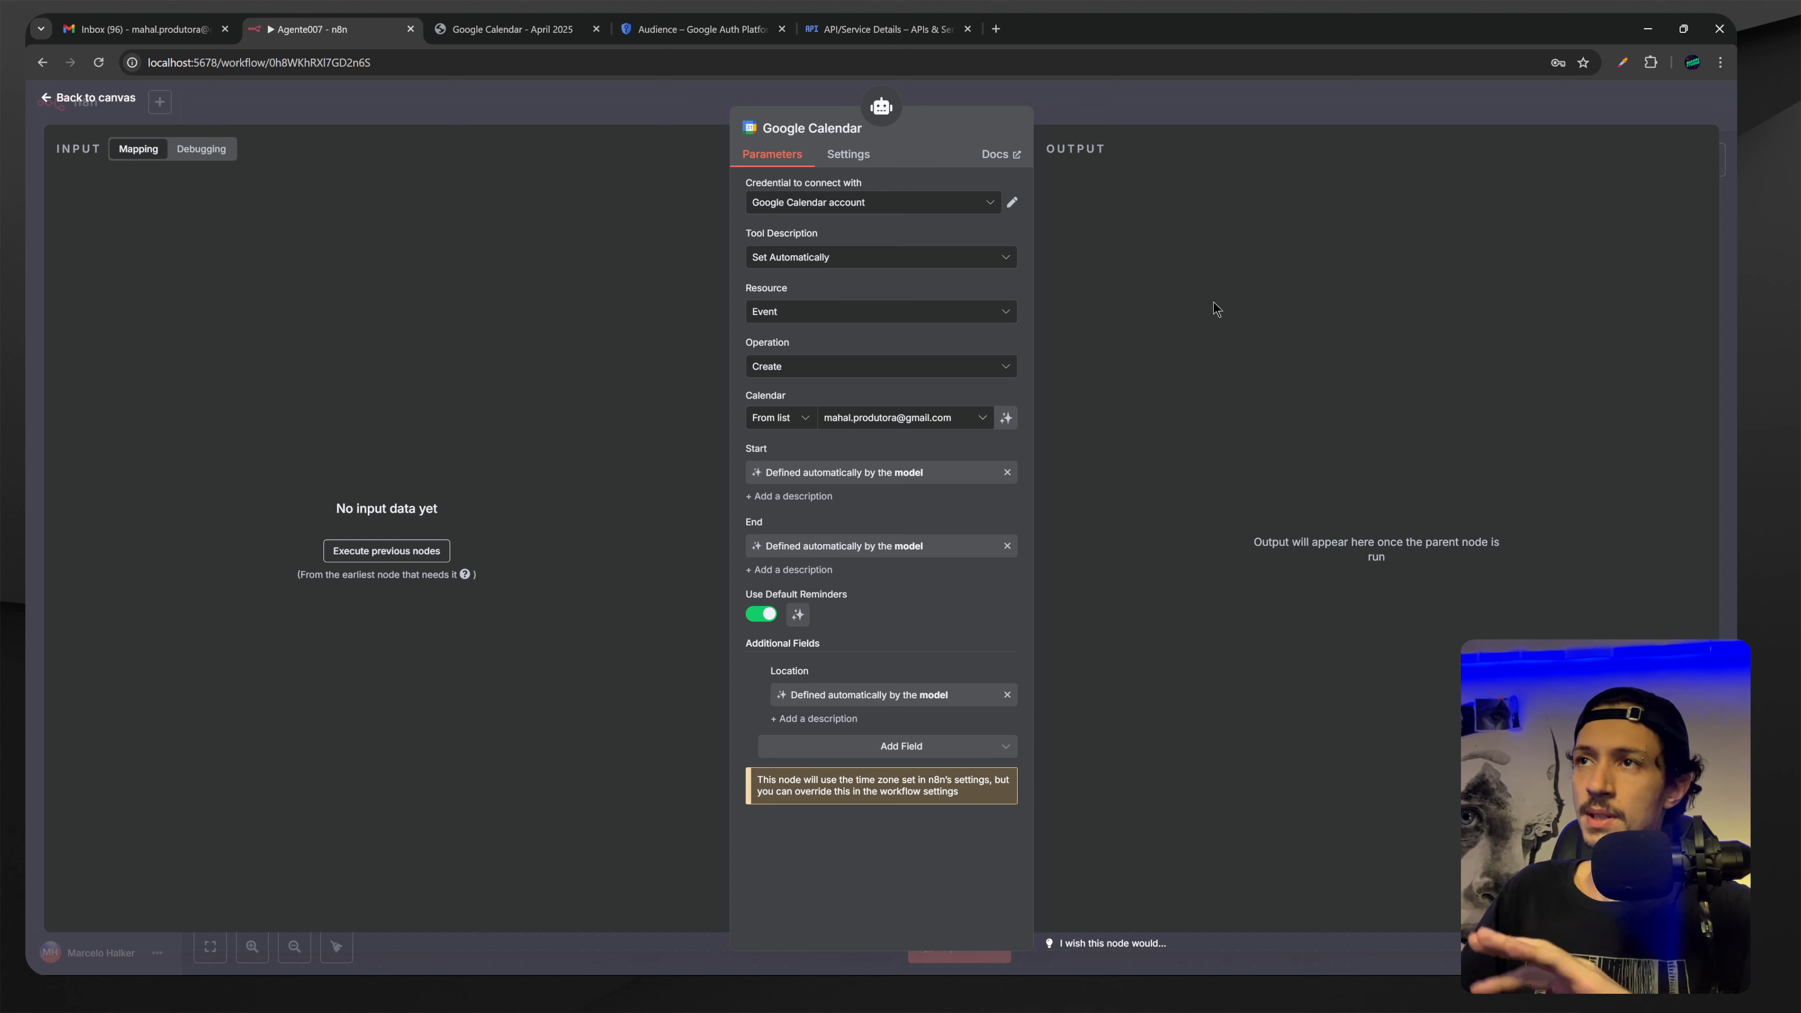
{"action": "left_click", "coordinate": [1225, 96]}
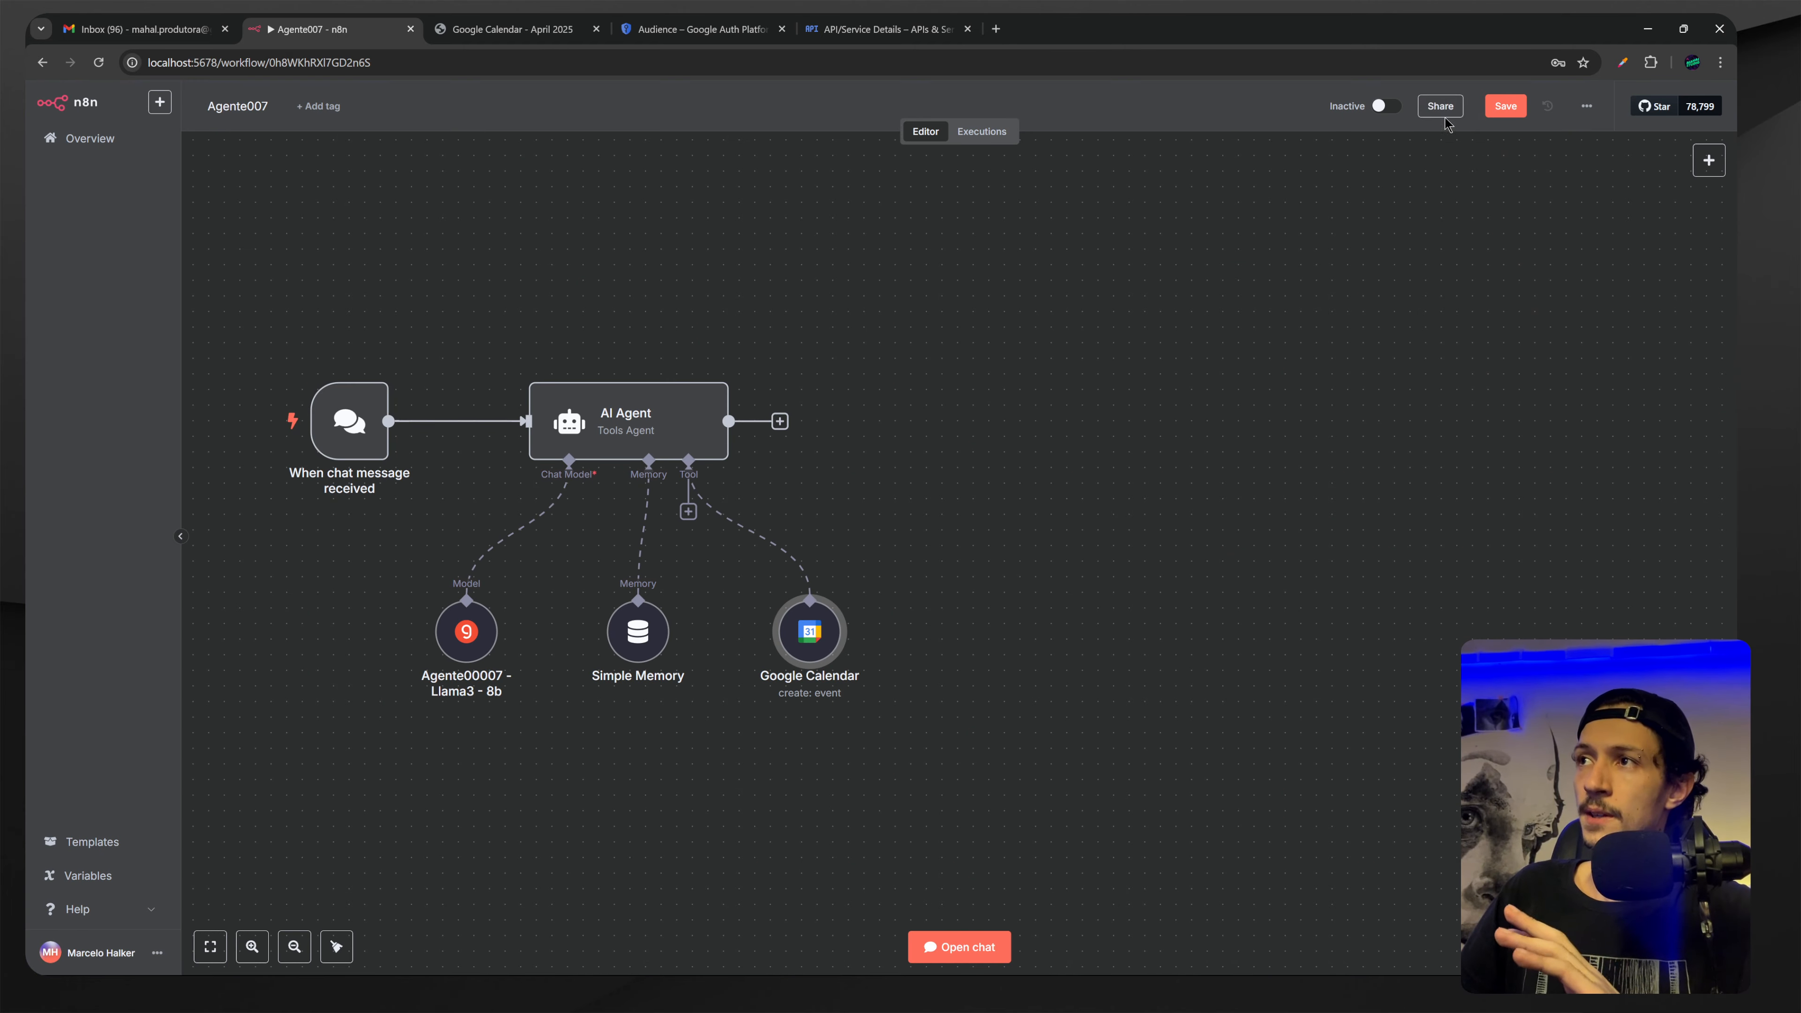
Pan the canvas to recentre the Agente007 workflow nodes.
{"action": "left_click_drag", "start_coordinate": [997, 390], "coordinate": [1213, 298]}
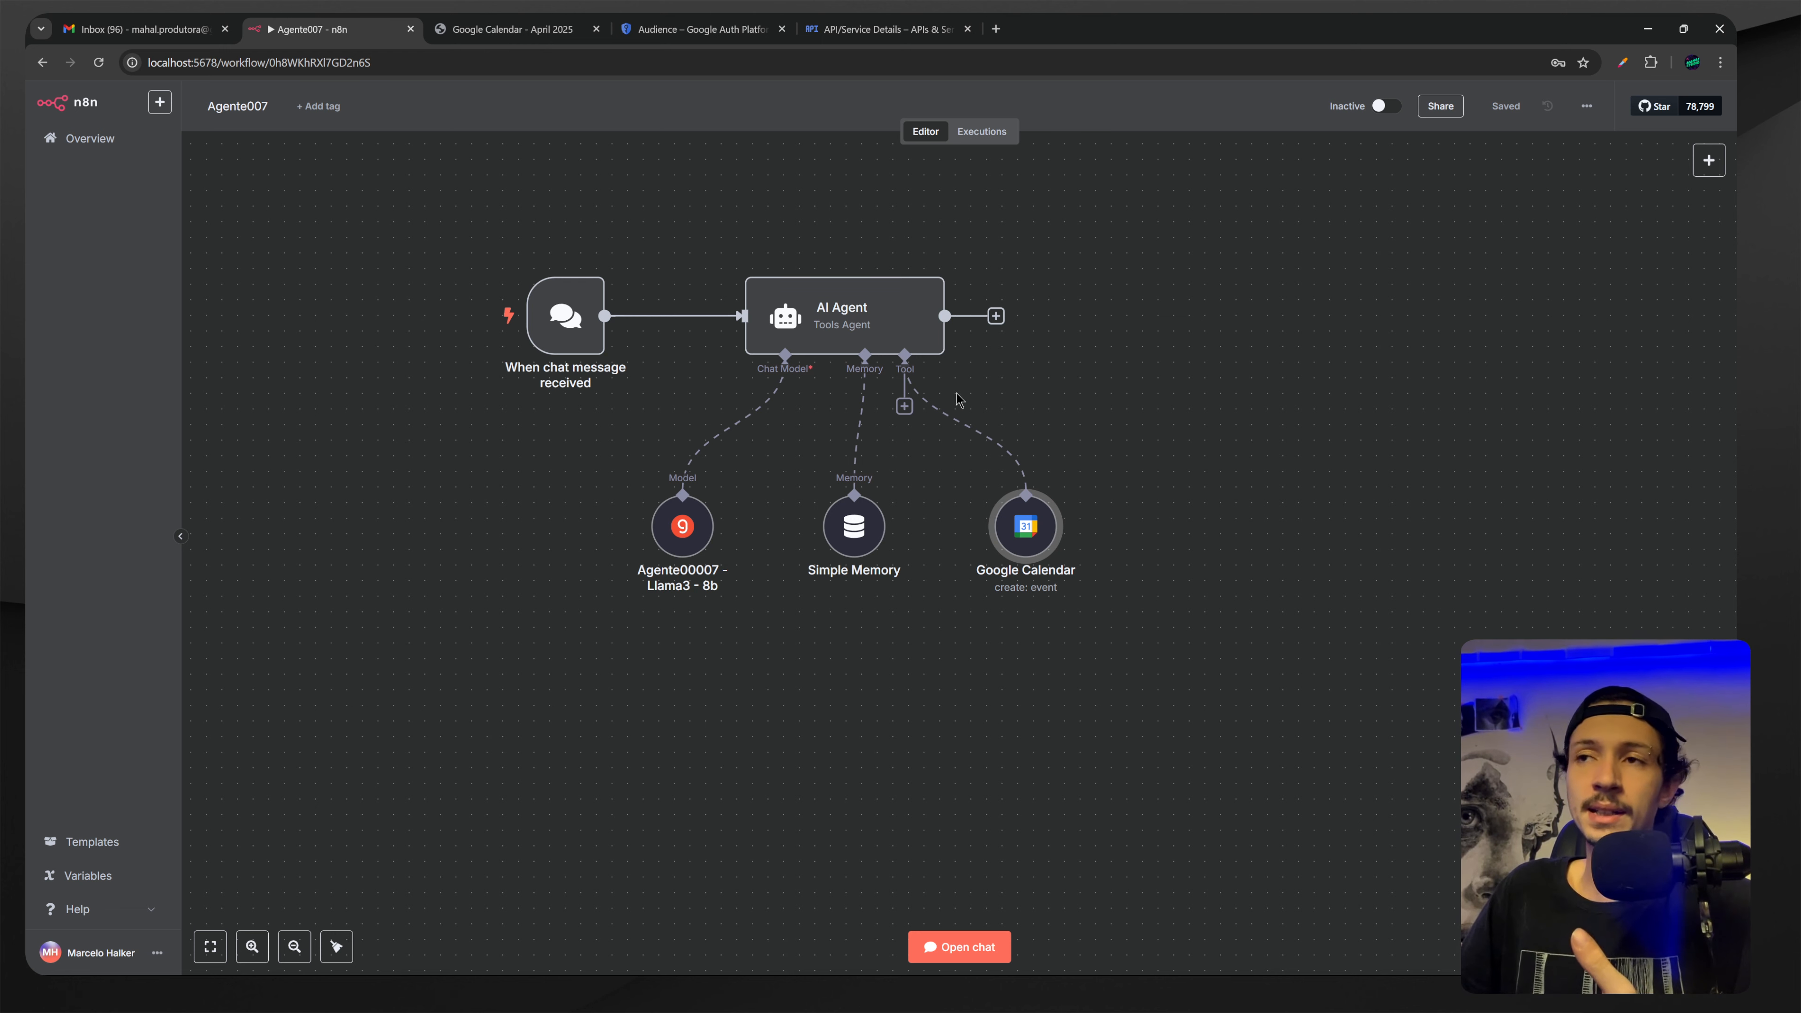
Open the AI Agent node, widen its panel, and enter the Portuguese scheduling System Message with {{ $now }}.
{"action": "double_click", "coordinate": [843, 322]}
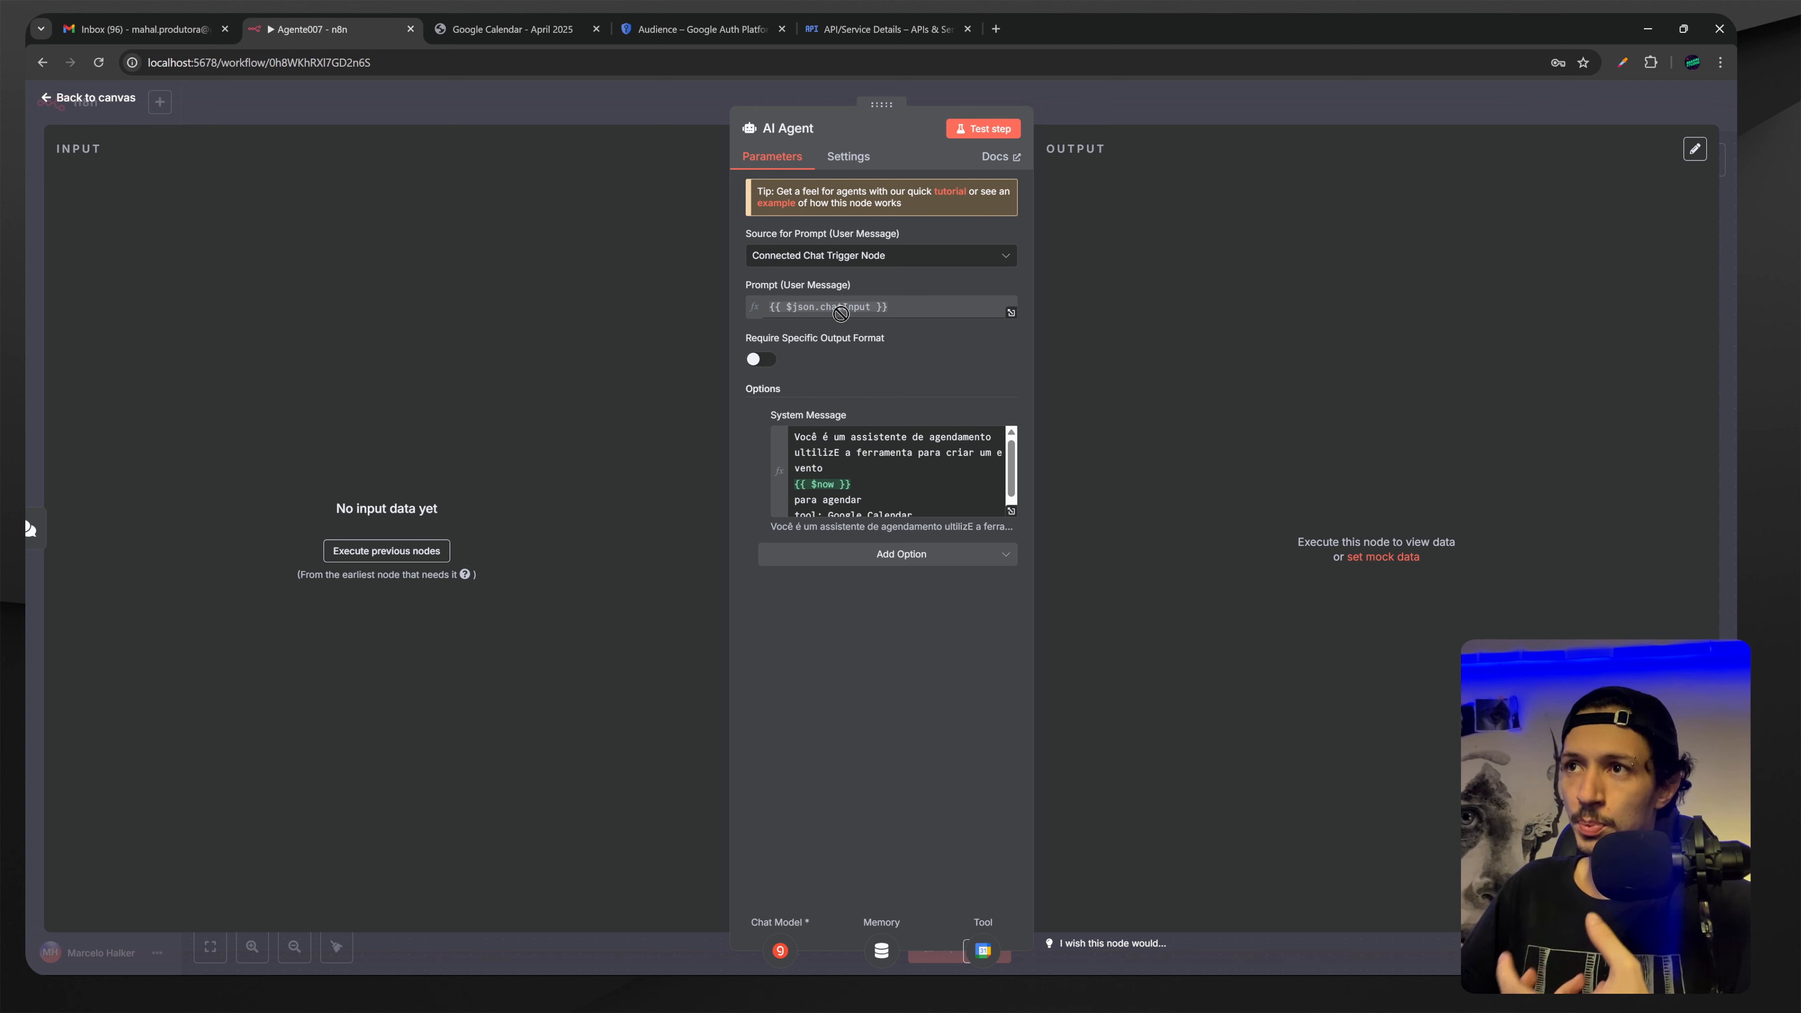
{"action": "left_click_drag", "start_coordinate": [1037, 376], "coordinate": [1184, 385]}
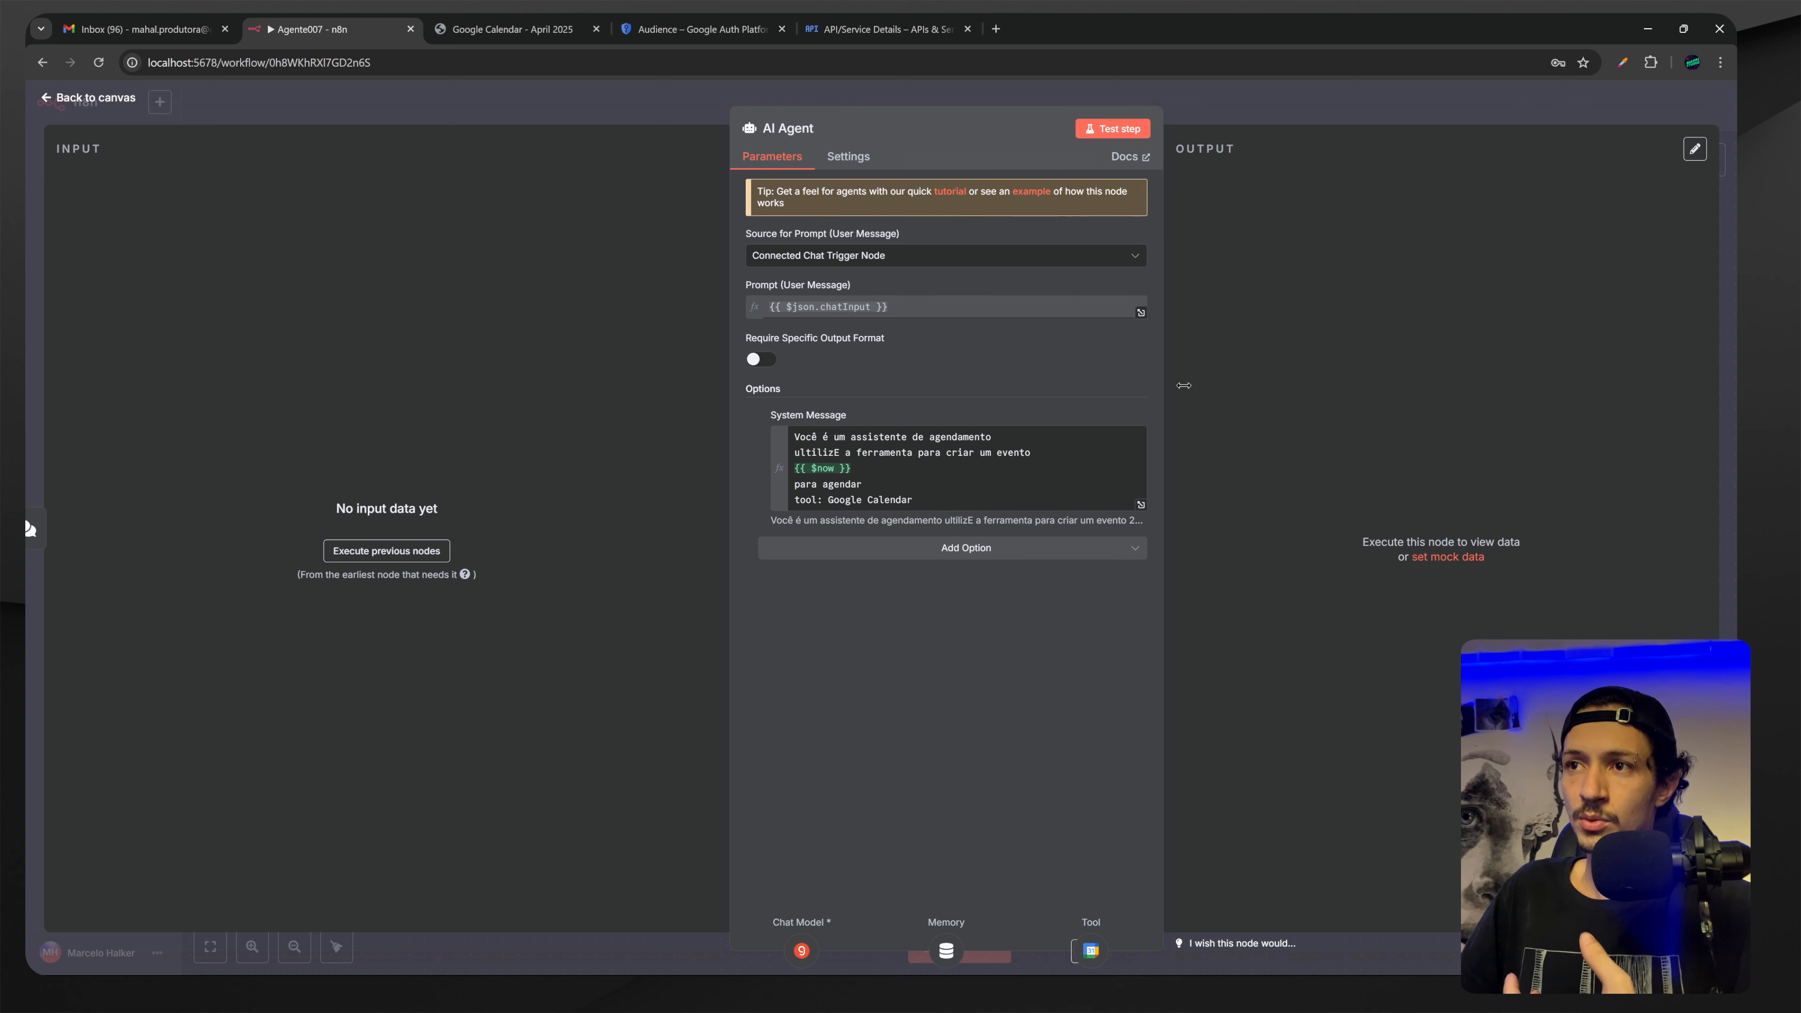
{"action": "left_click_drag", "start_coordinate": [730, 410], "coordinate": [624, 410]}
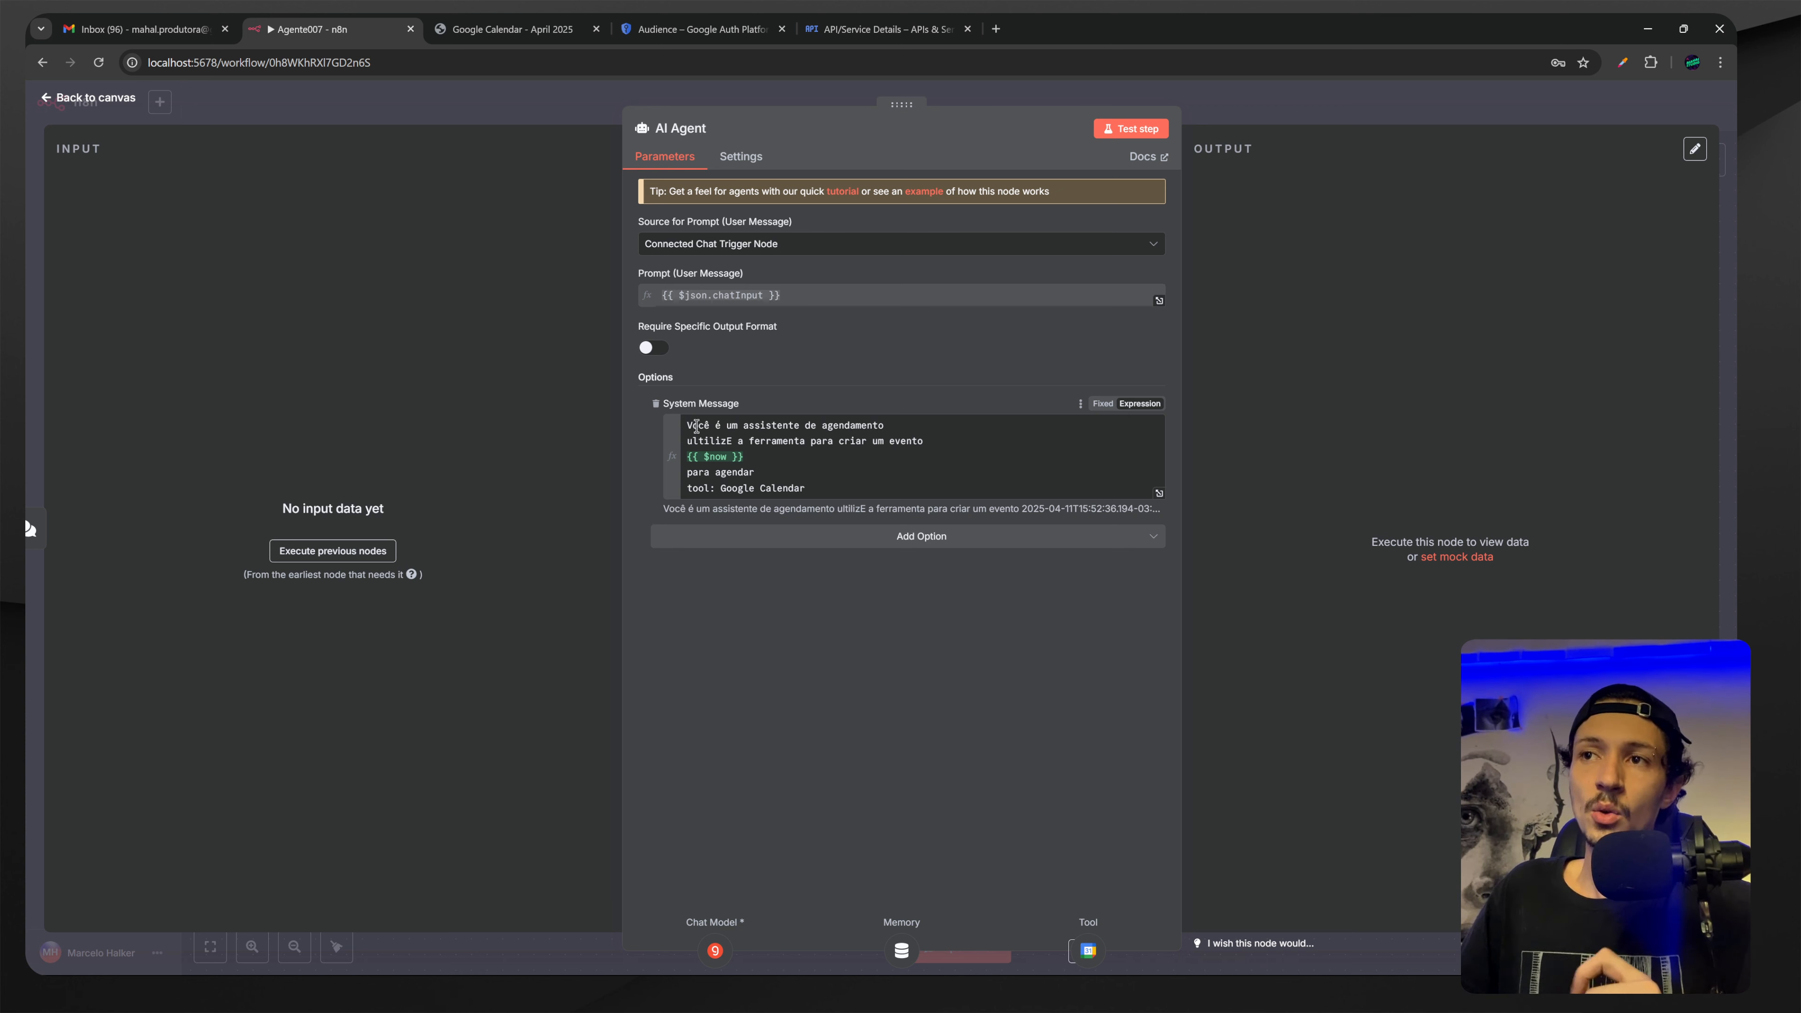
{"action": "left_click_drag", "start_coordinate": [686, 426], "coordinate": [902, 429]}
{"action": "left_click_drag", "start_coordinate": [688, 438], "coordinate": [837, 444]}
{"action": "left_click_drag", "start_coordinate": [885, 445], "coordinate": [936, 445]}
{"action": "left_click_drag", "start_coordinate": [763, 456], "coordinate": [683, 457]}
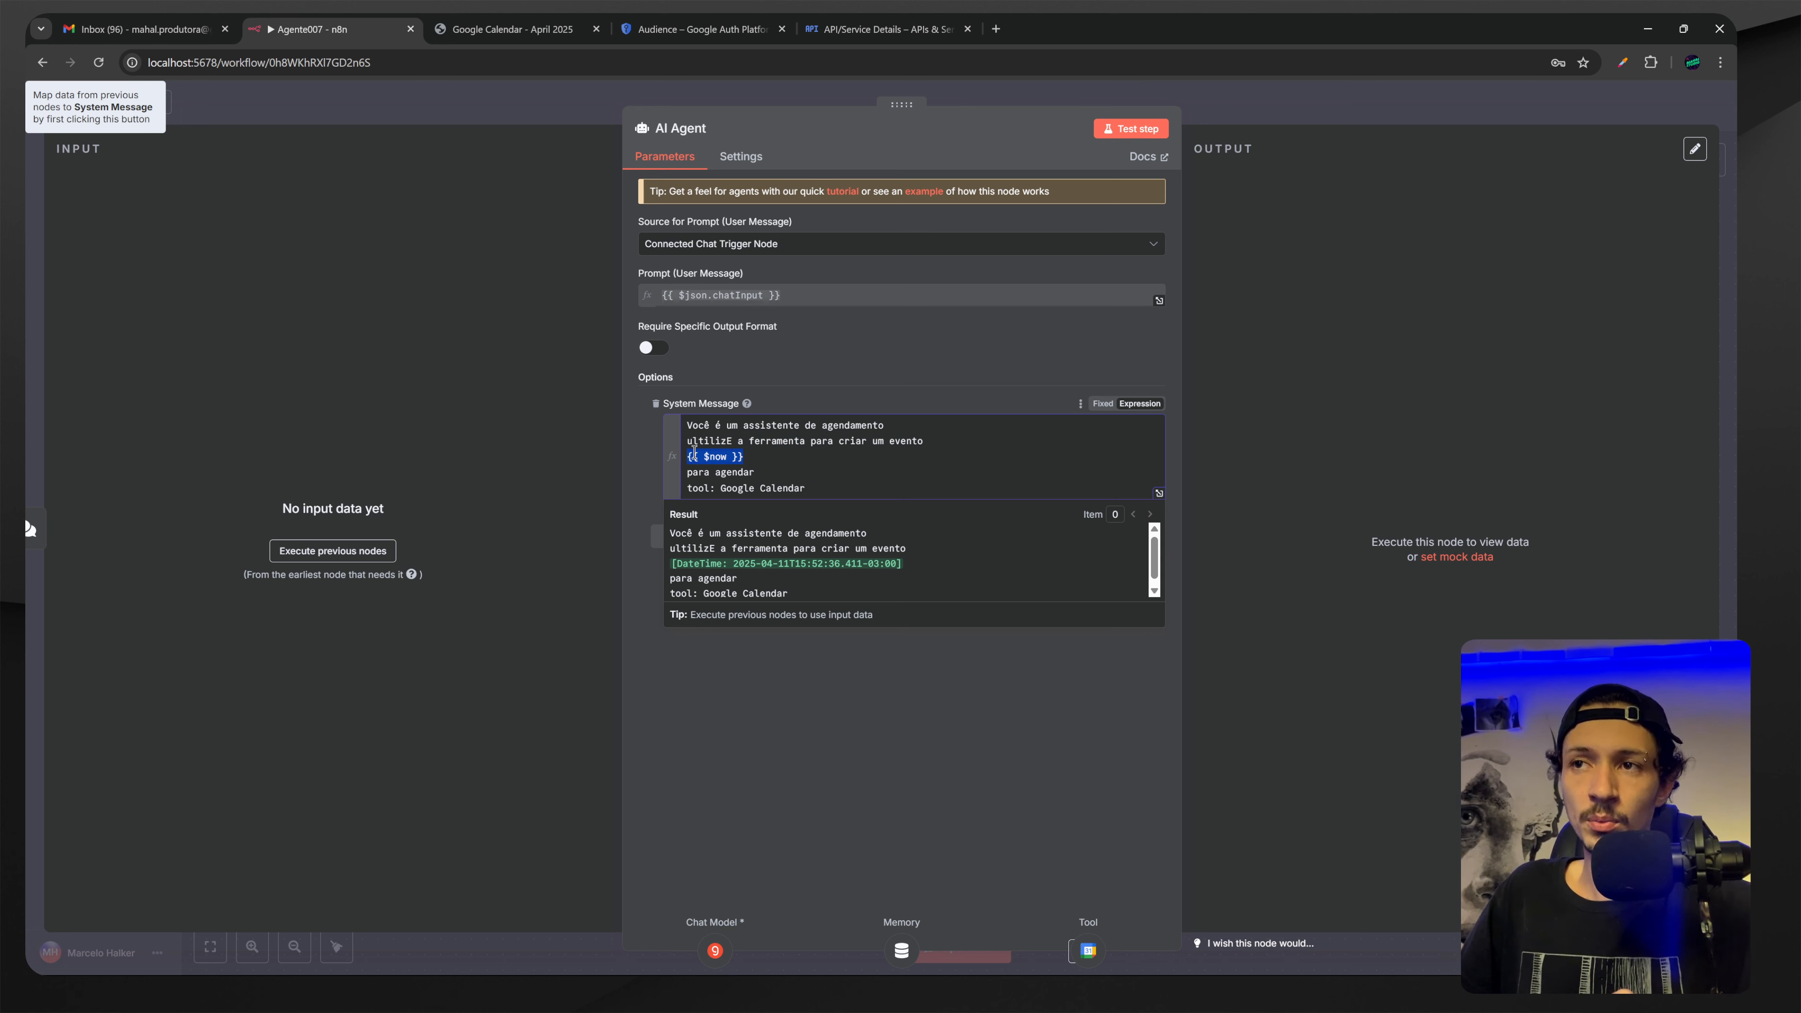
Keep the System Message as an expression naming the Google Calendar tool, then return to canvas.
{"action": "left_click", "coordinate": [1137, 410]}
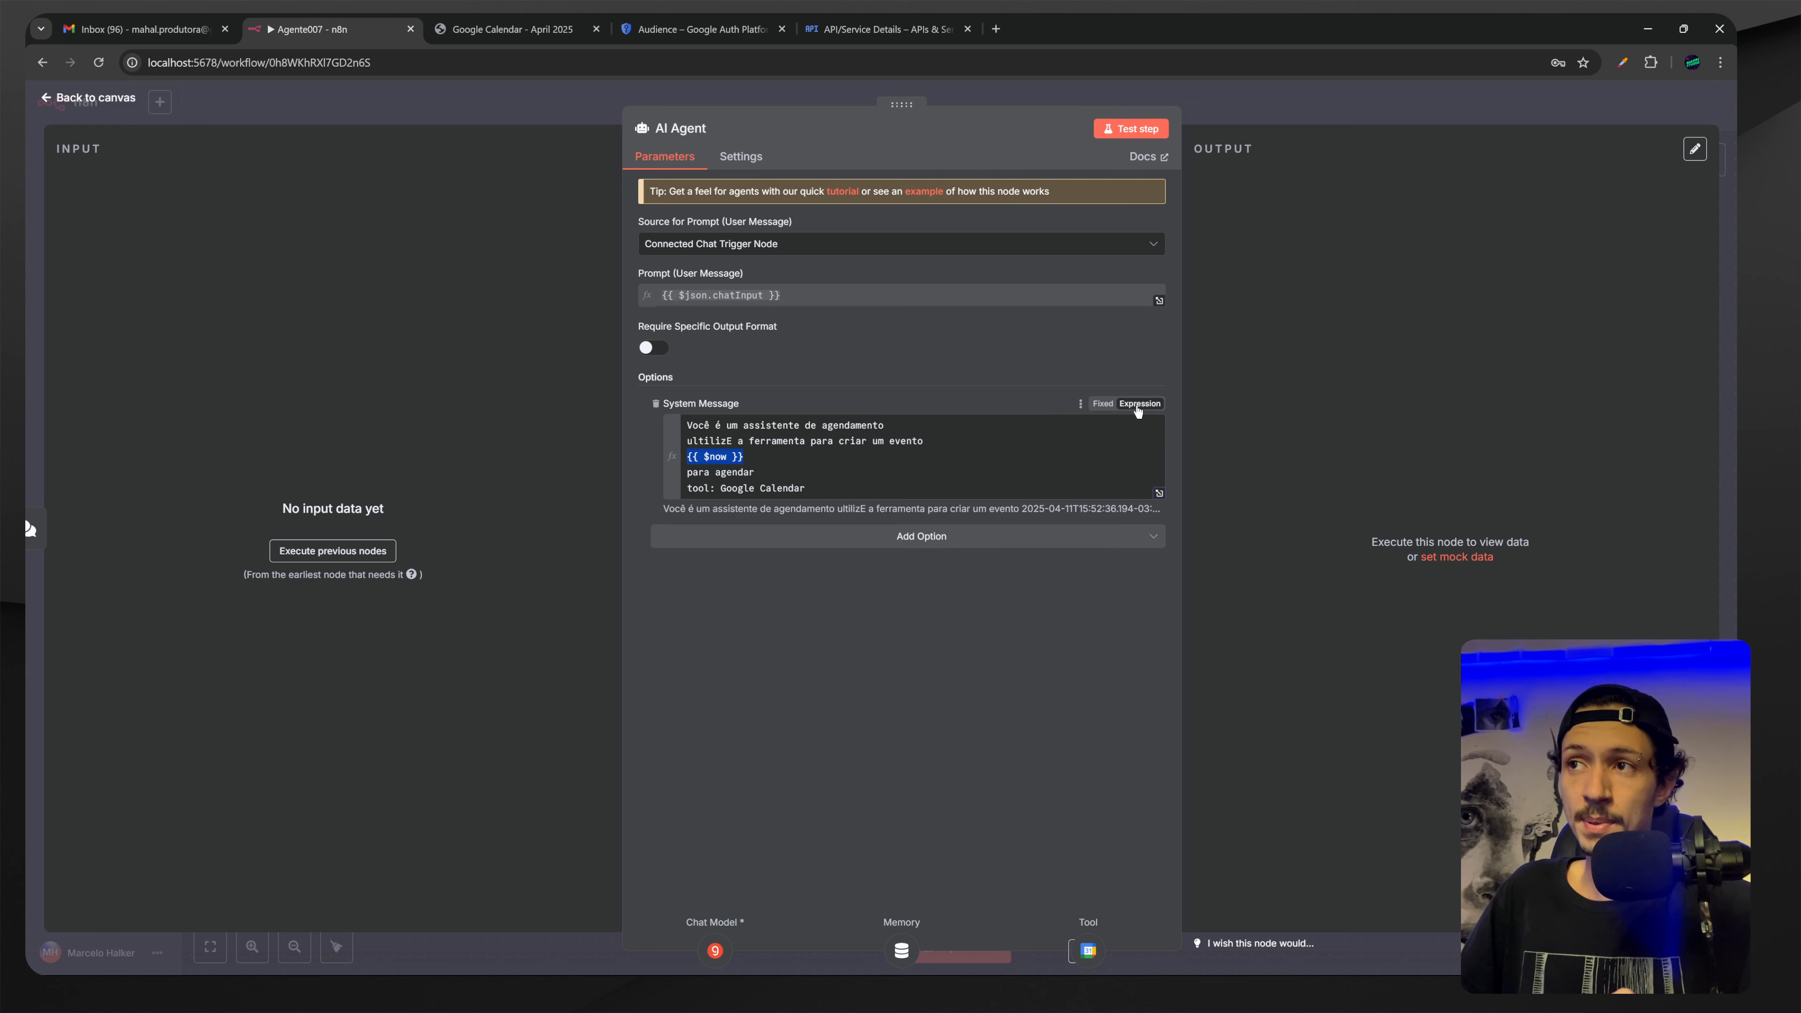
{"action": "left_click", "coordinate": [1103, 403]}
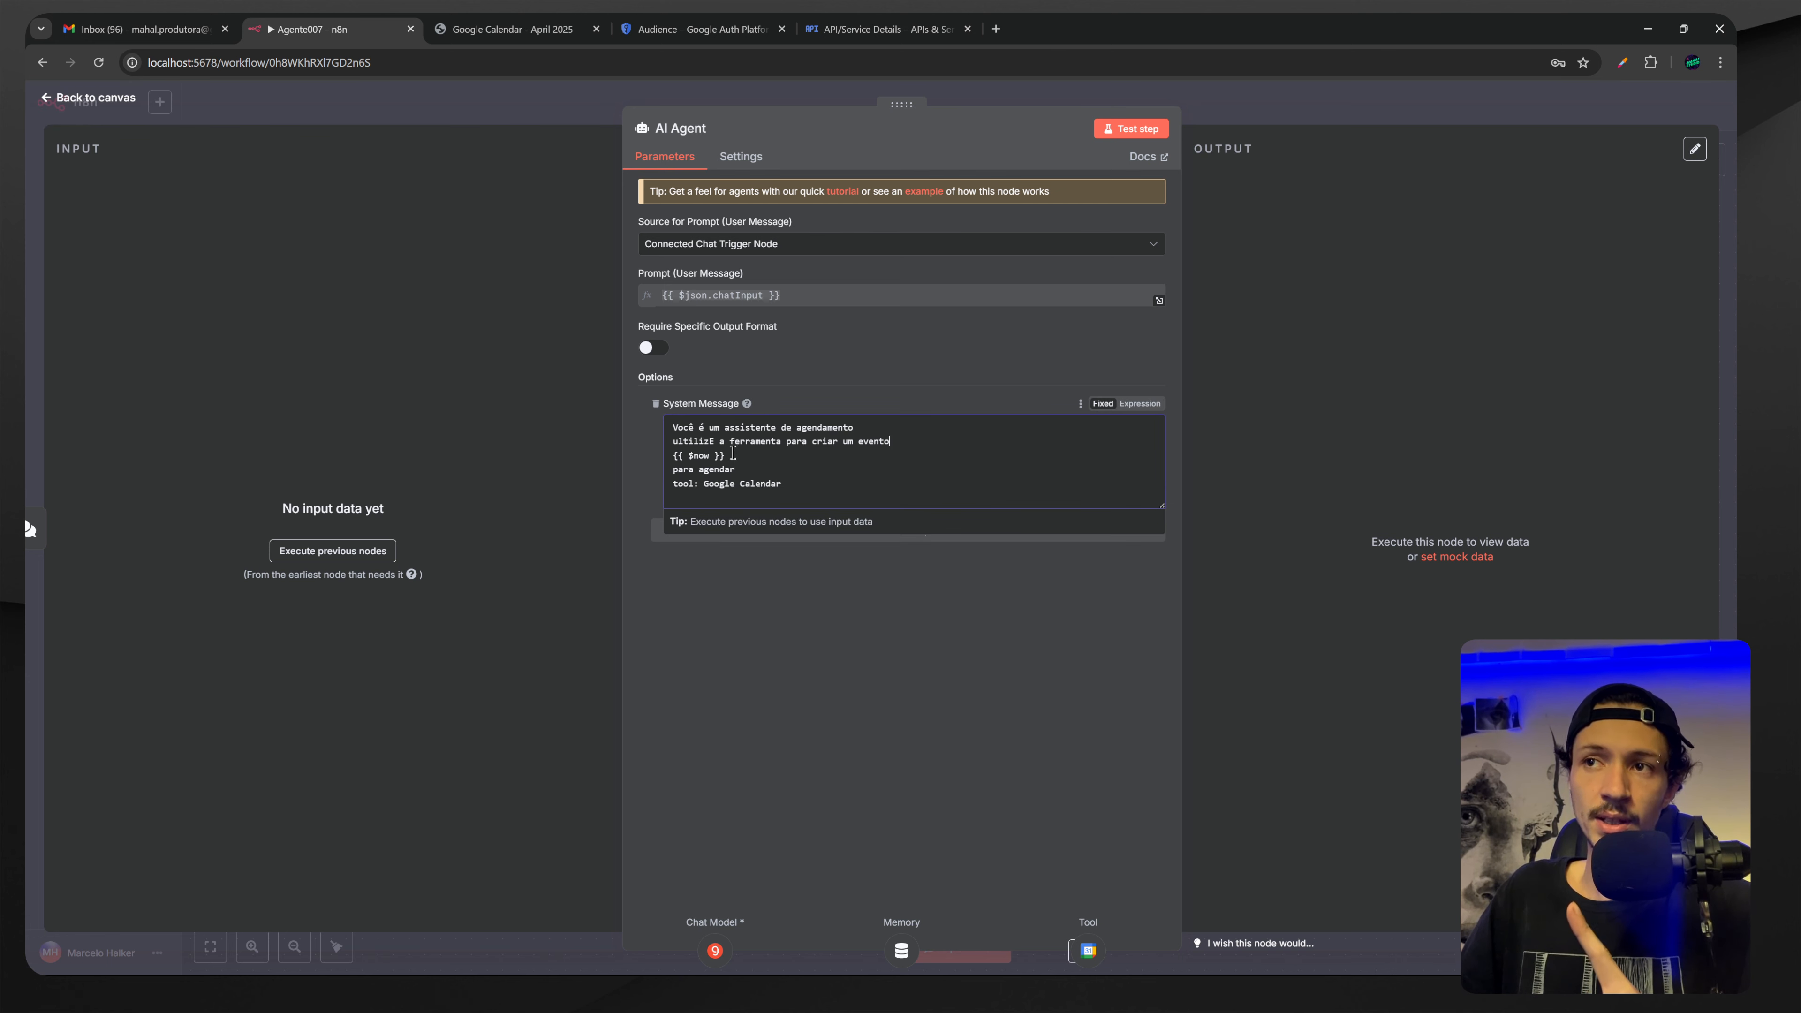
{"action": "left_click", "coordinate": [741, 468]}
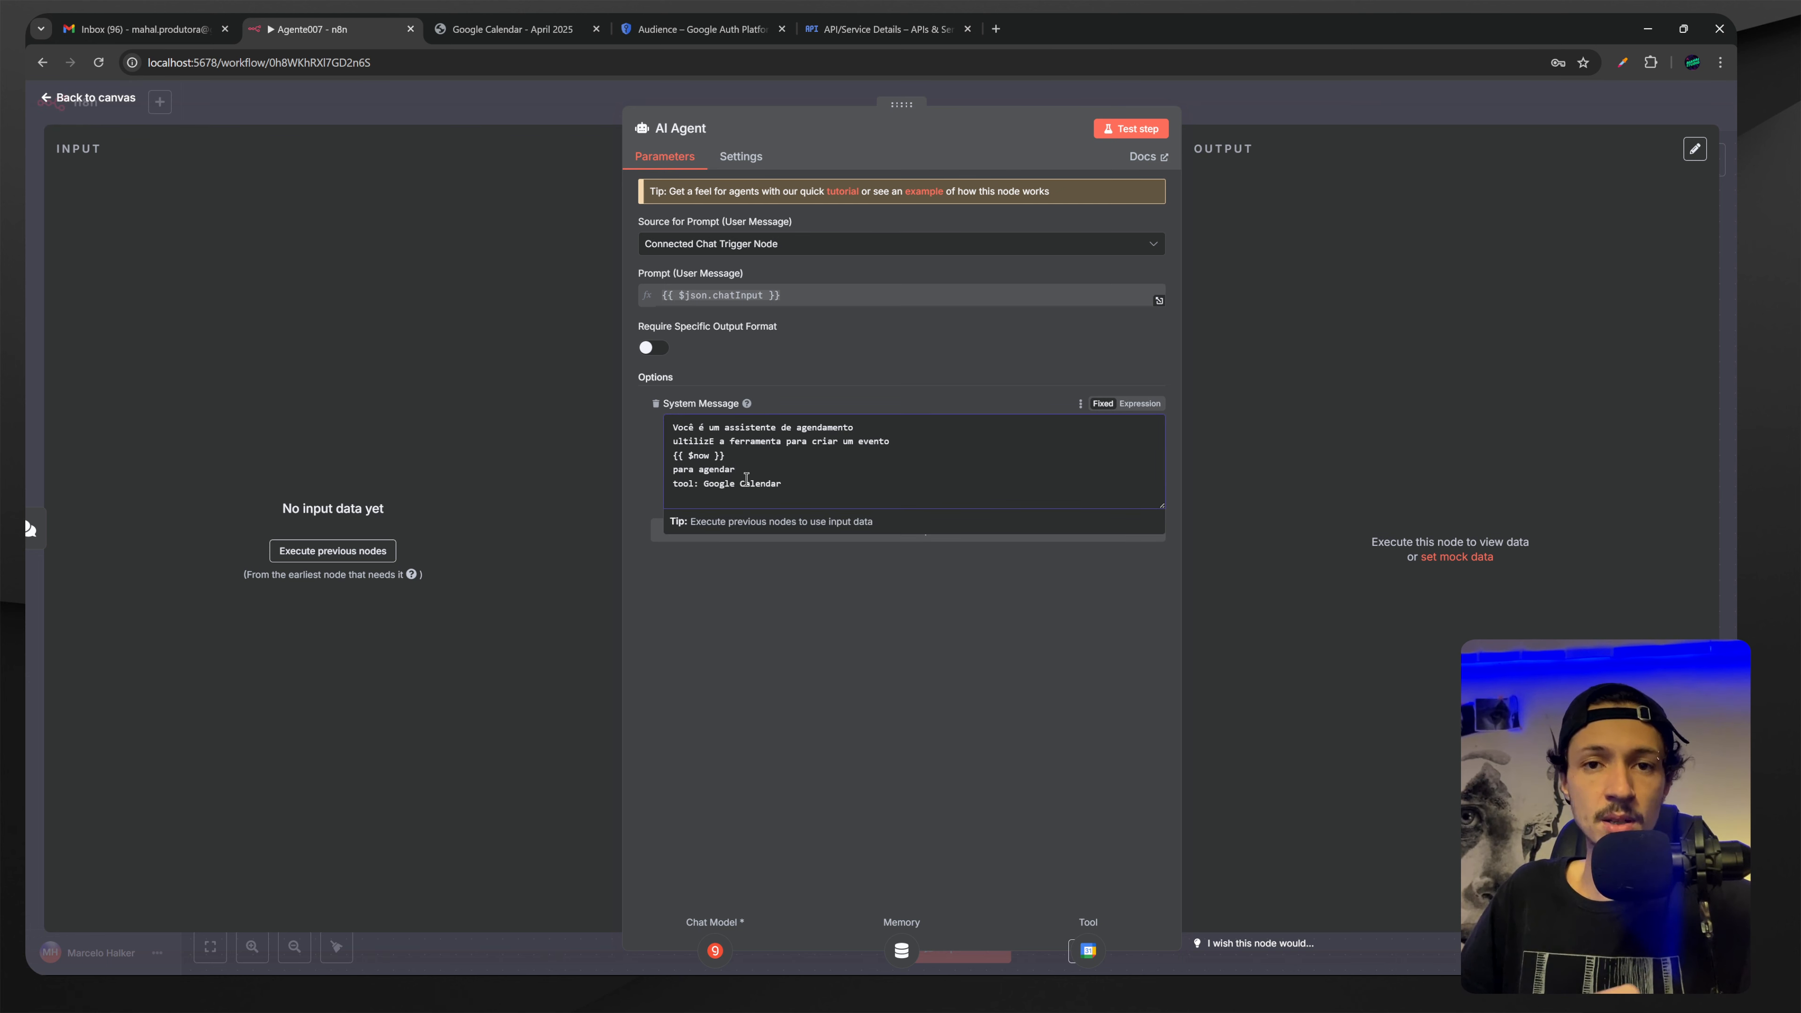
{"action": "left_click", "coordinate": [1139, 403]}
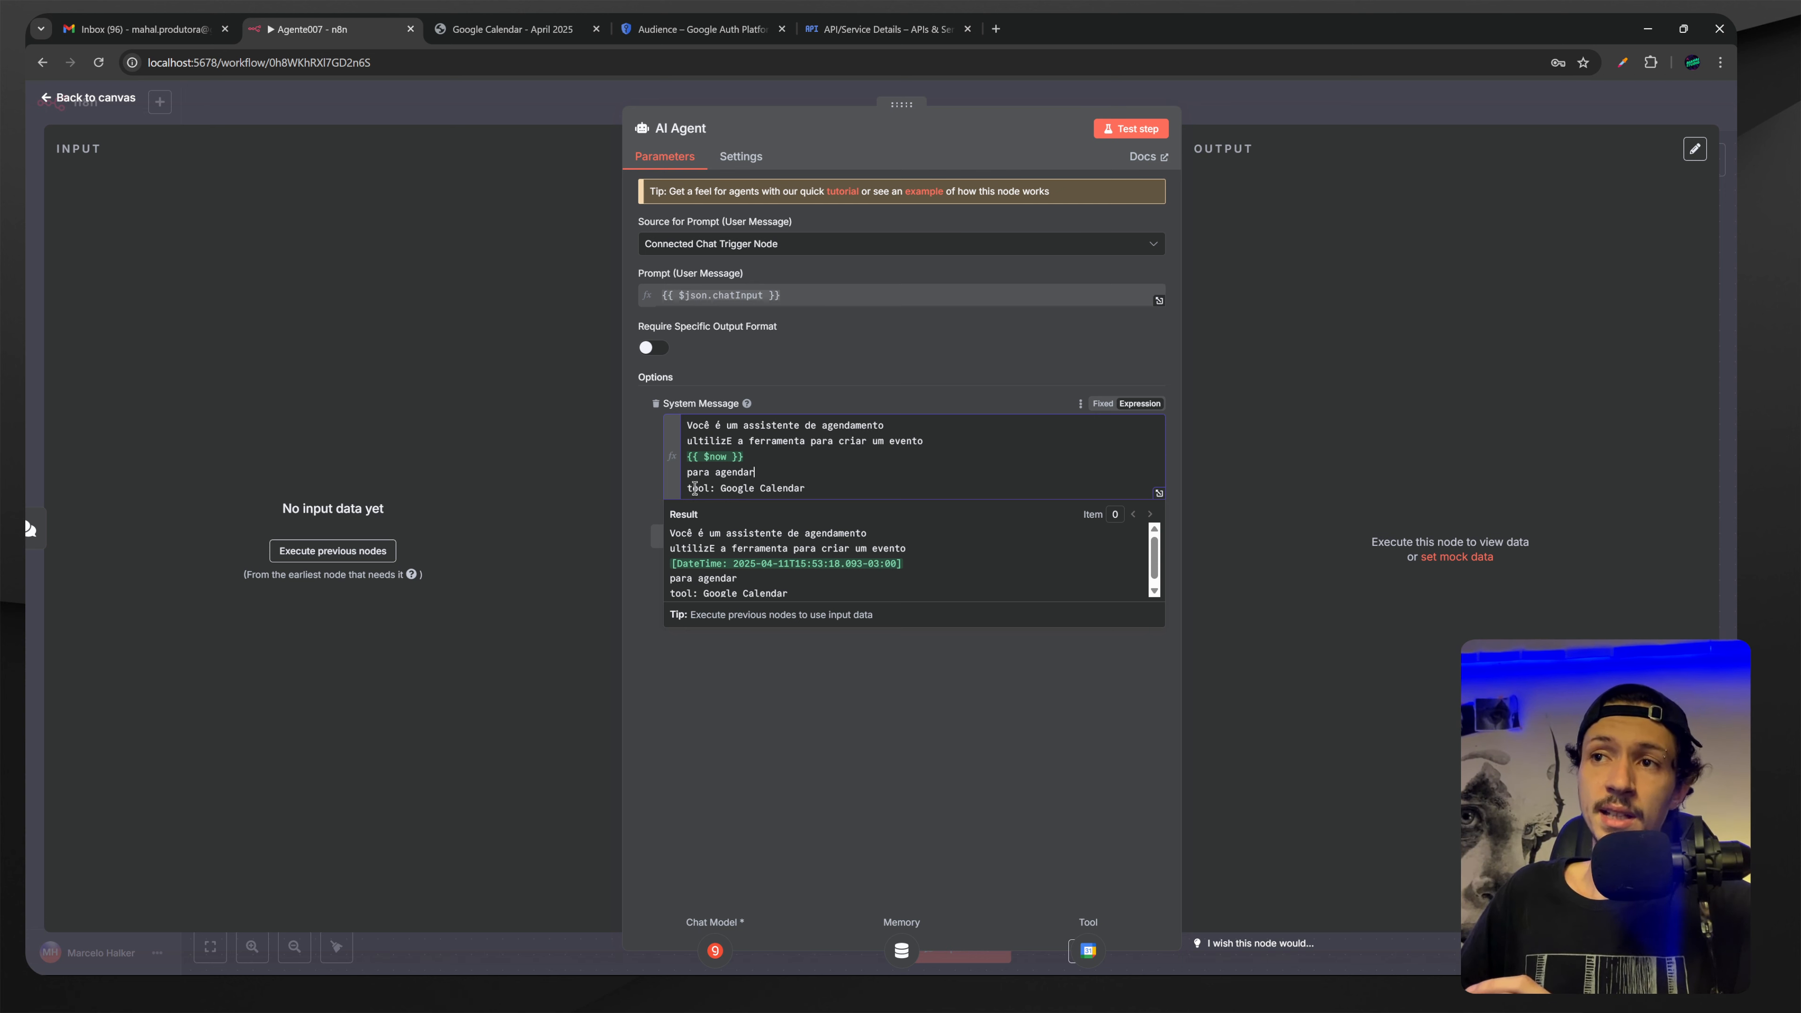
{"action": "left_click_drag", "start_coordinate": [688, 488], "coordinate": [808, 488]}
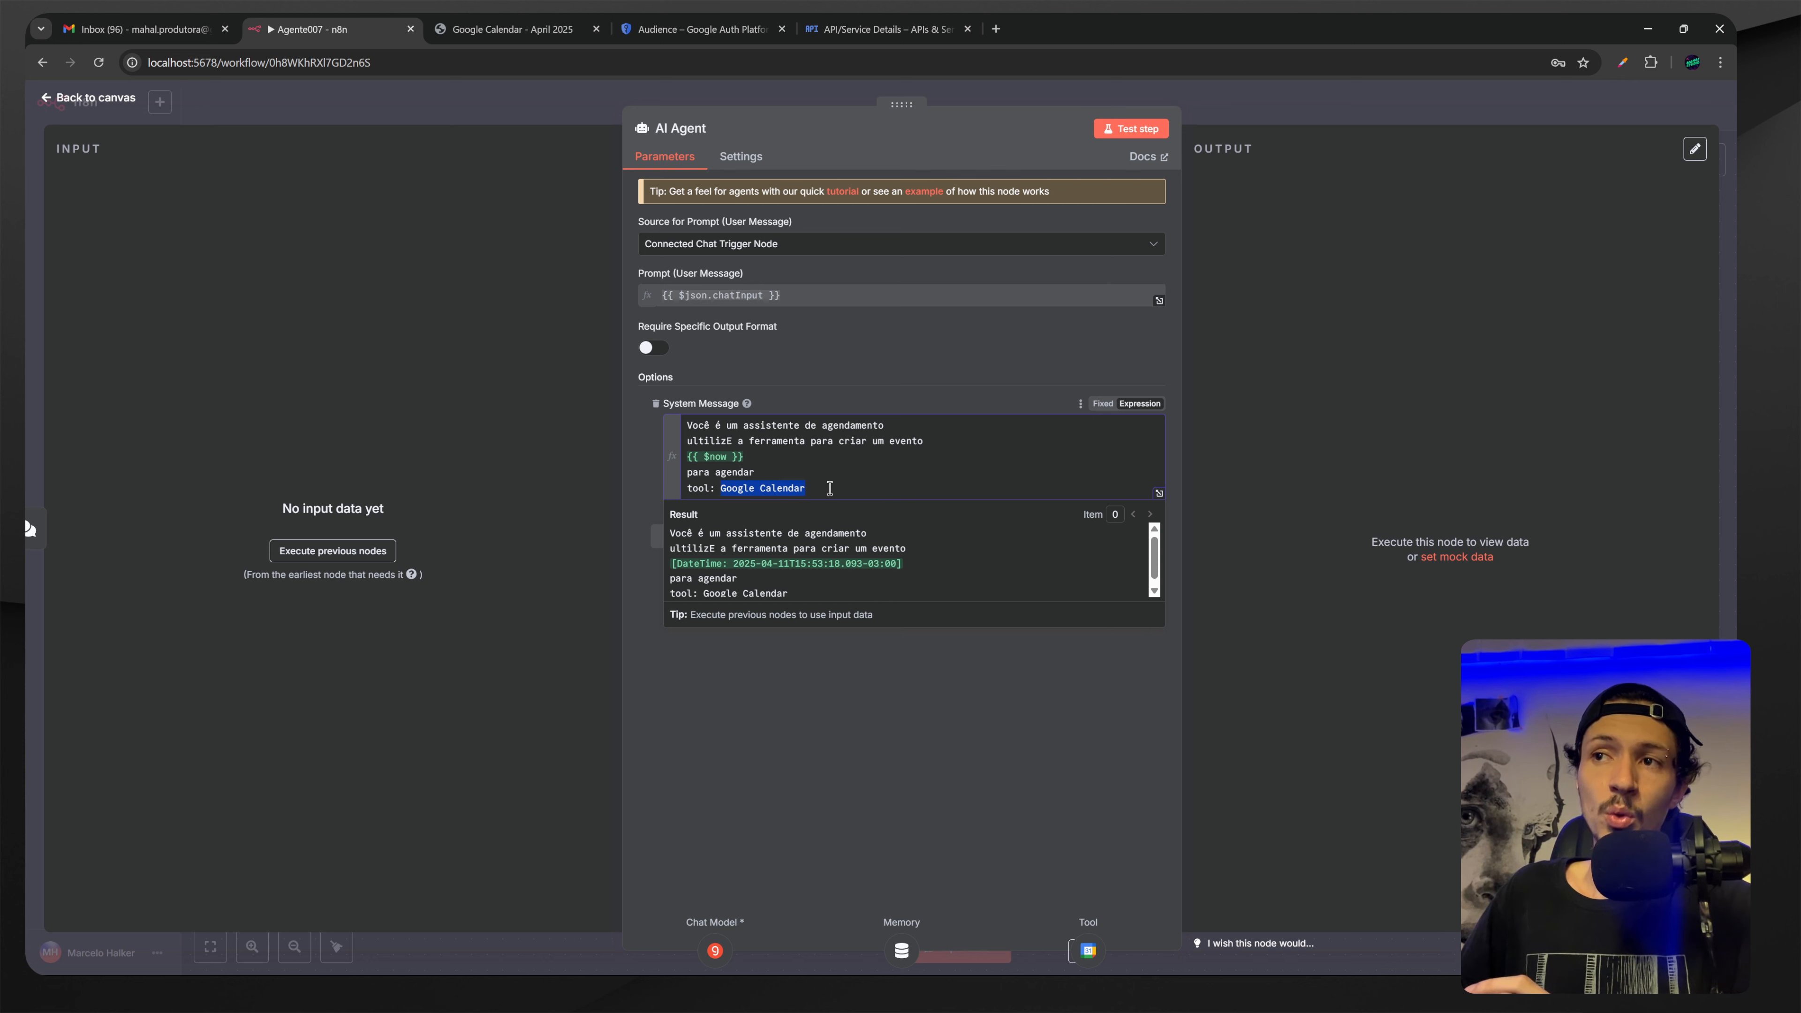
{"action": "left_click", "coordinate": [842, 746]}
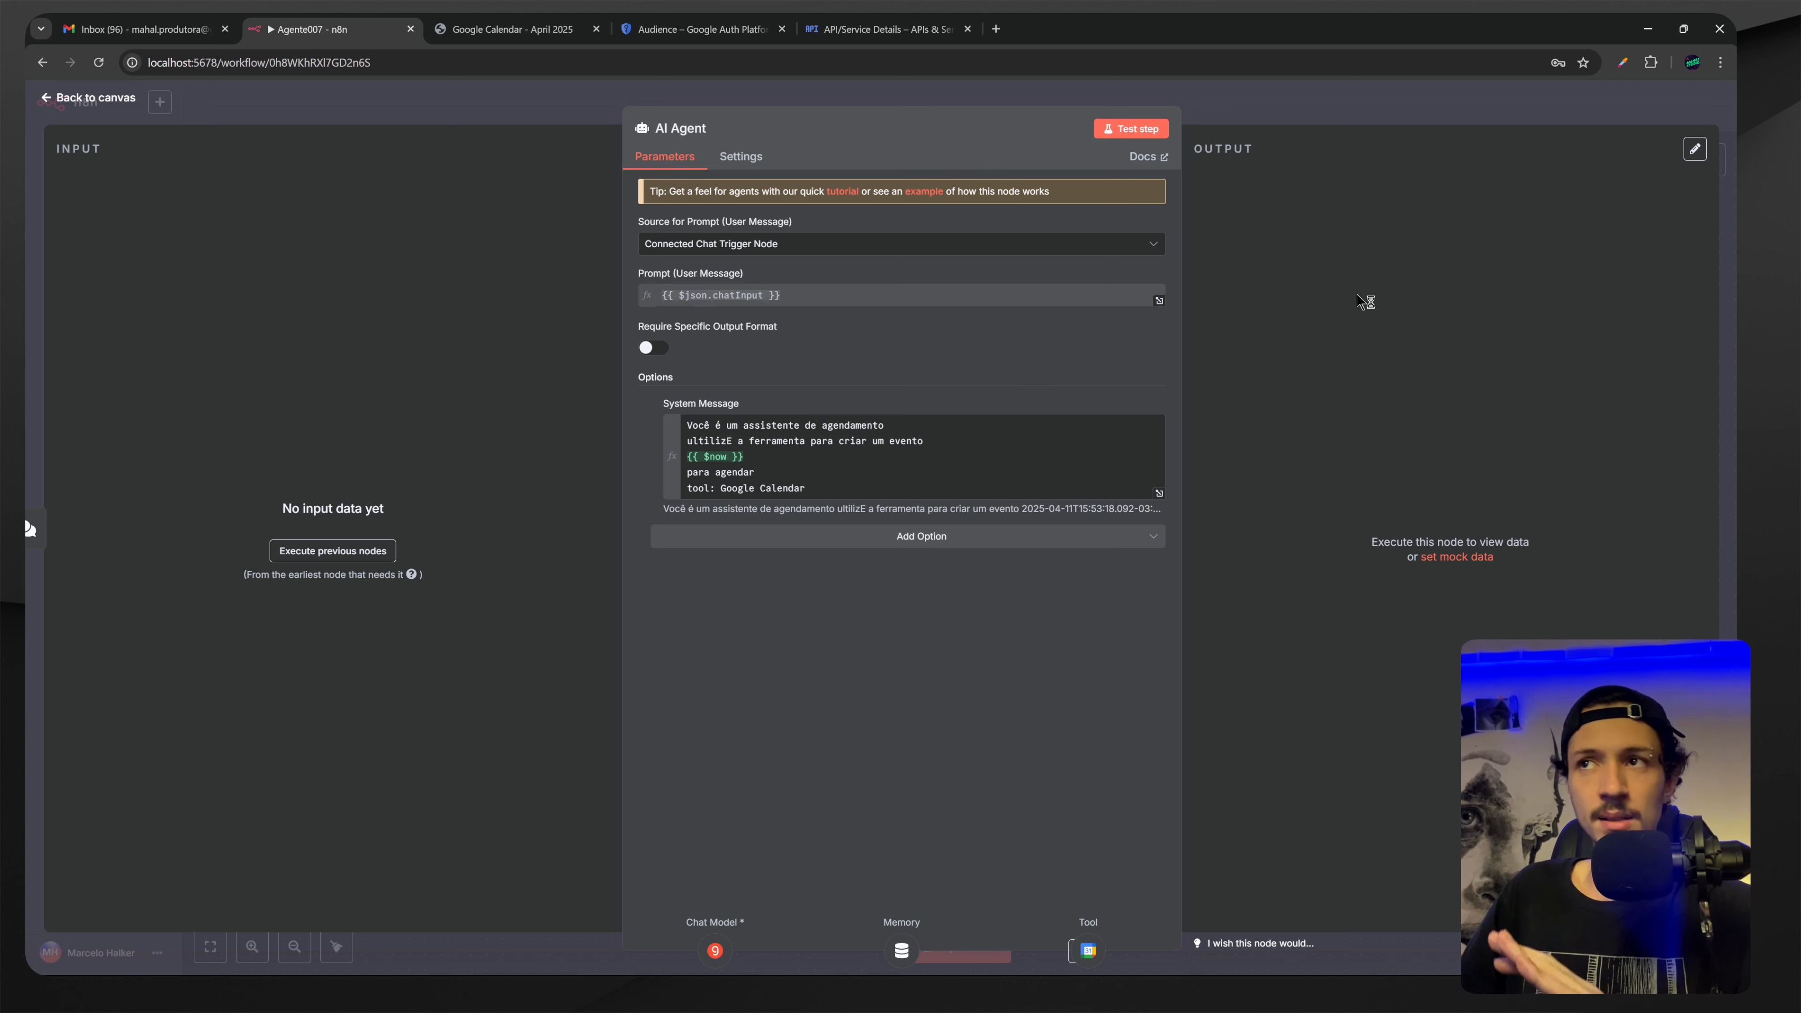
{"action": "left_click", "coordinate": [1303, 119]}
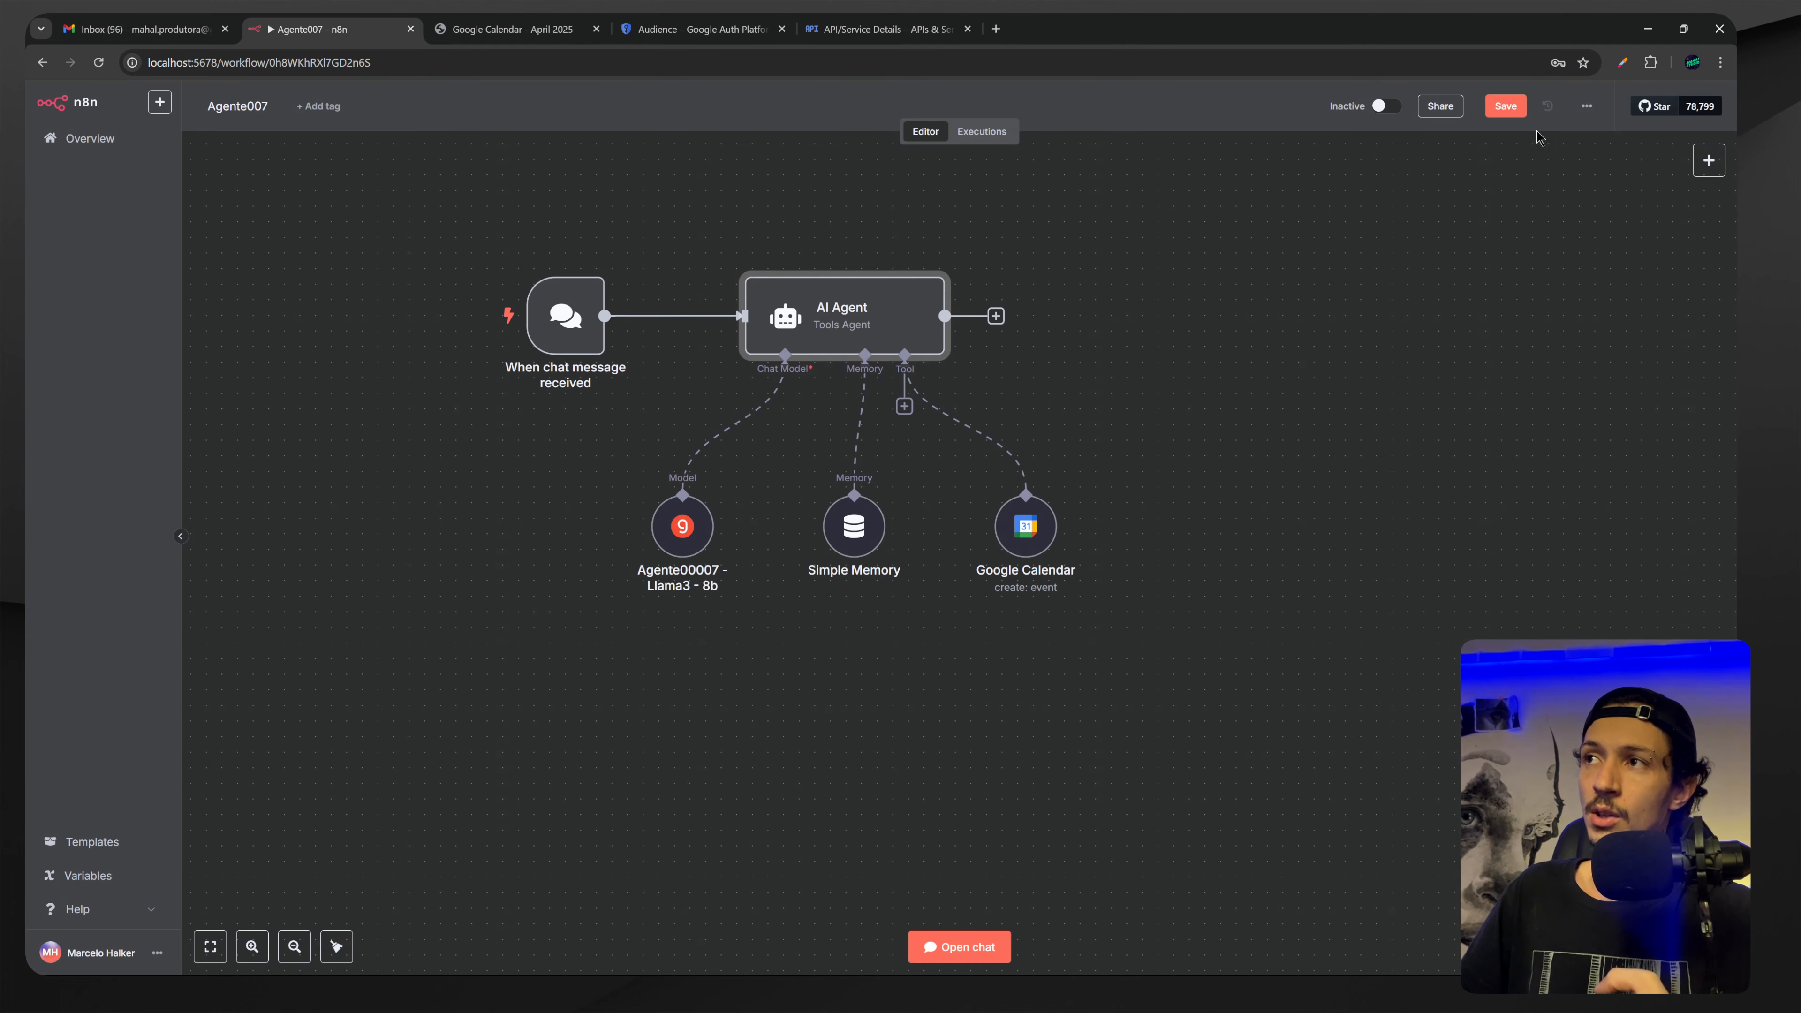
Ask the agent in chat for a meeting on the 12th, 20:00 to 23:37 at Praça Sé.
{"action": "left_click", "coordinate": [961, 950]}
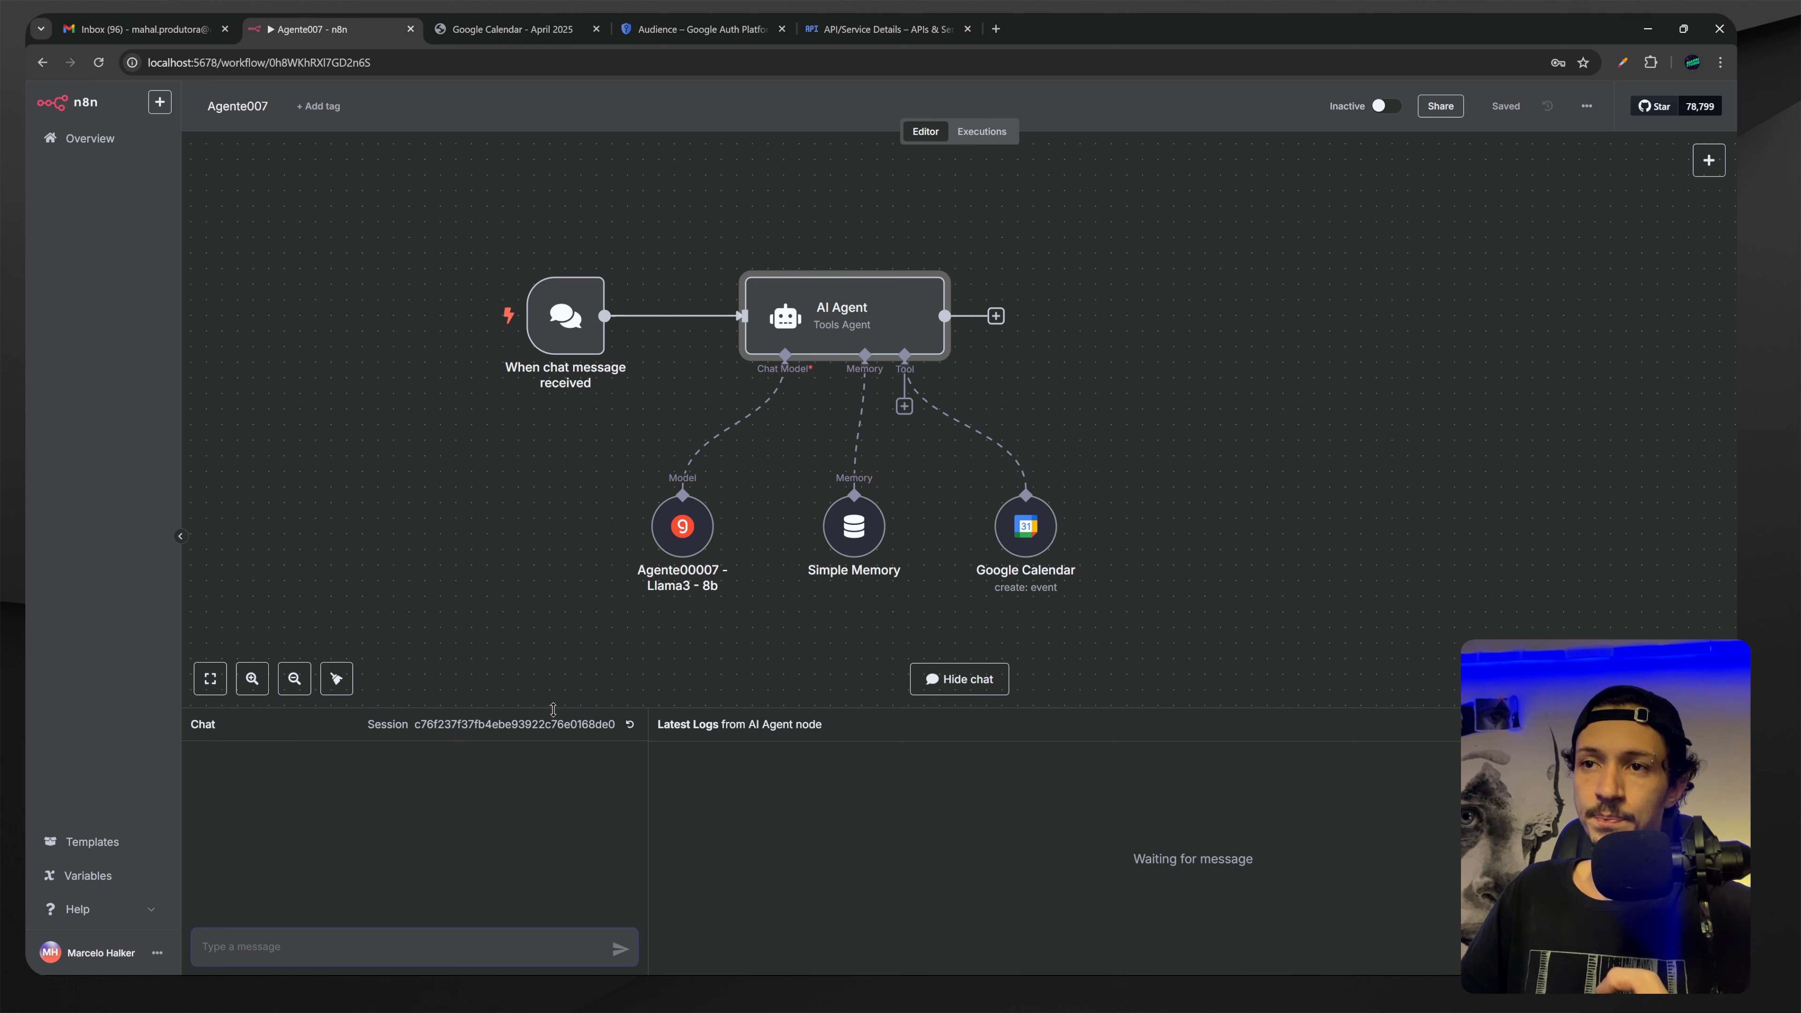
{"action": "left_click_drag", "start_coordinate": [551, 710], "coordinate": [586, 431]}
{"action": "scroll", "coordinate": [586, 430], "scroll_direction": "down", "scroll_amount": 3}
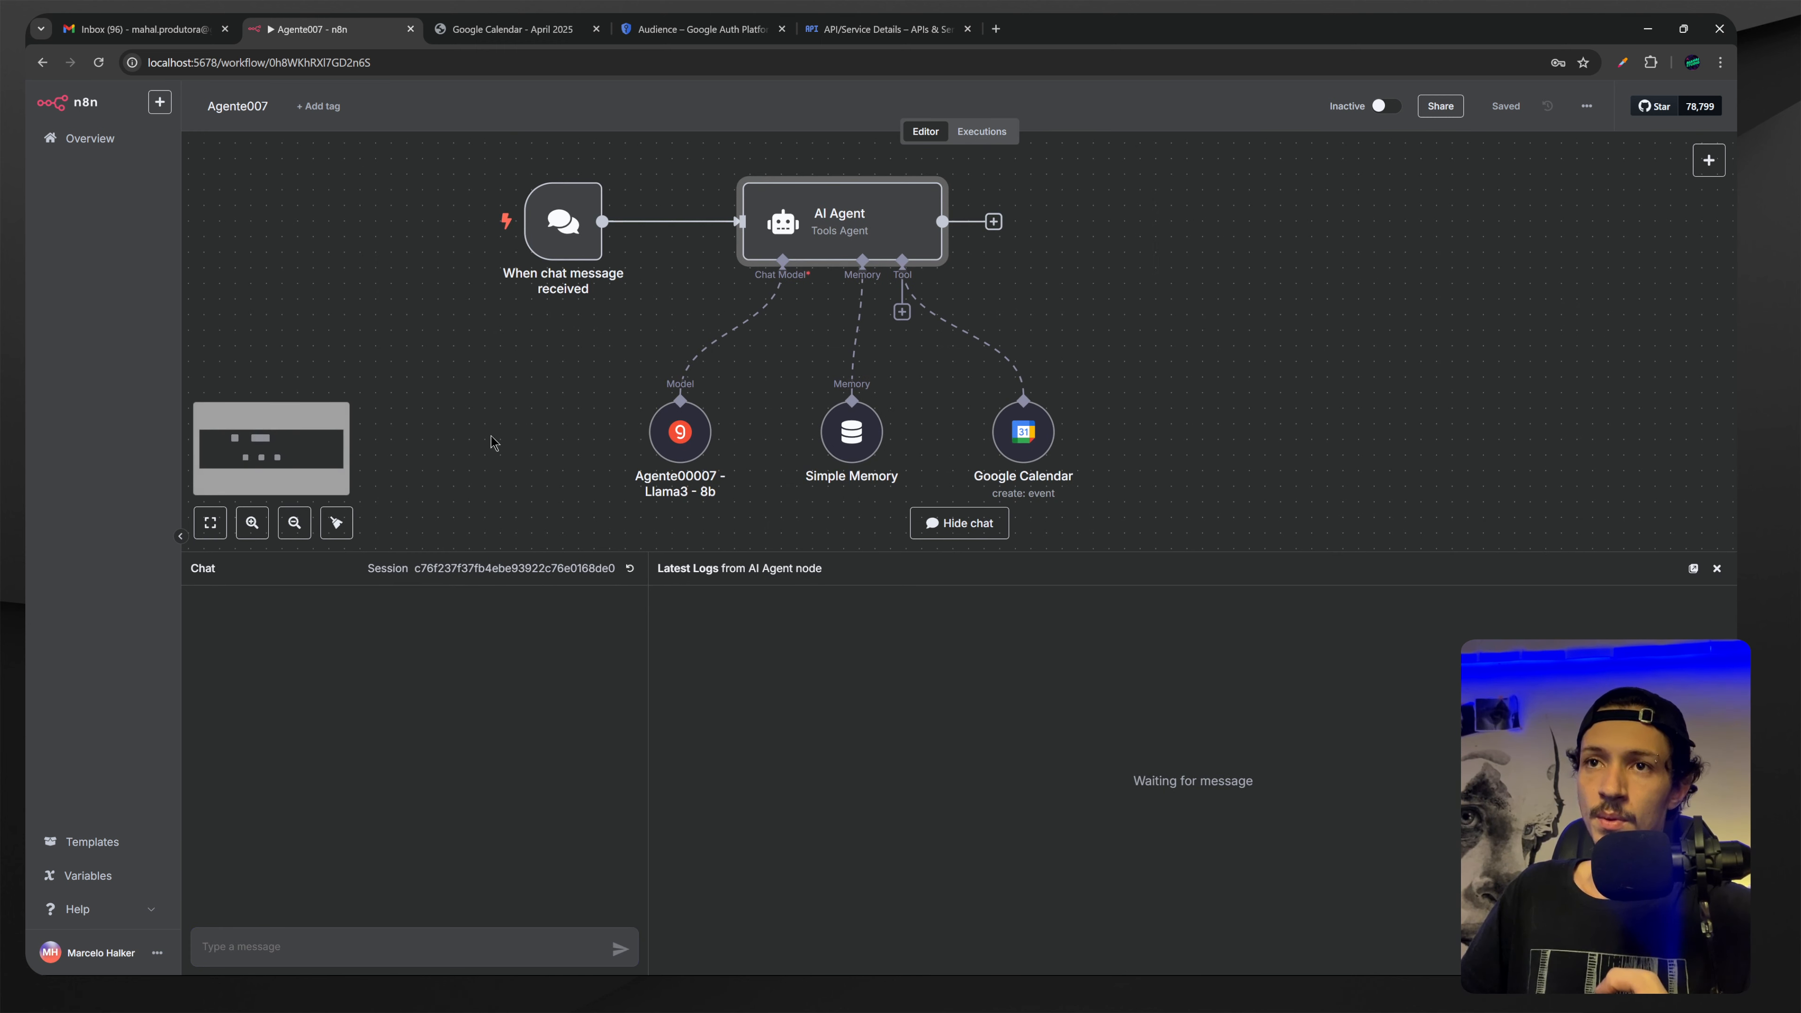
{"action": "left_click", "coordinate": [401, 944]}
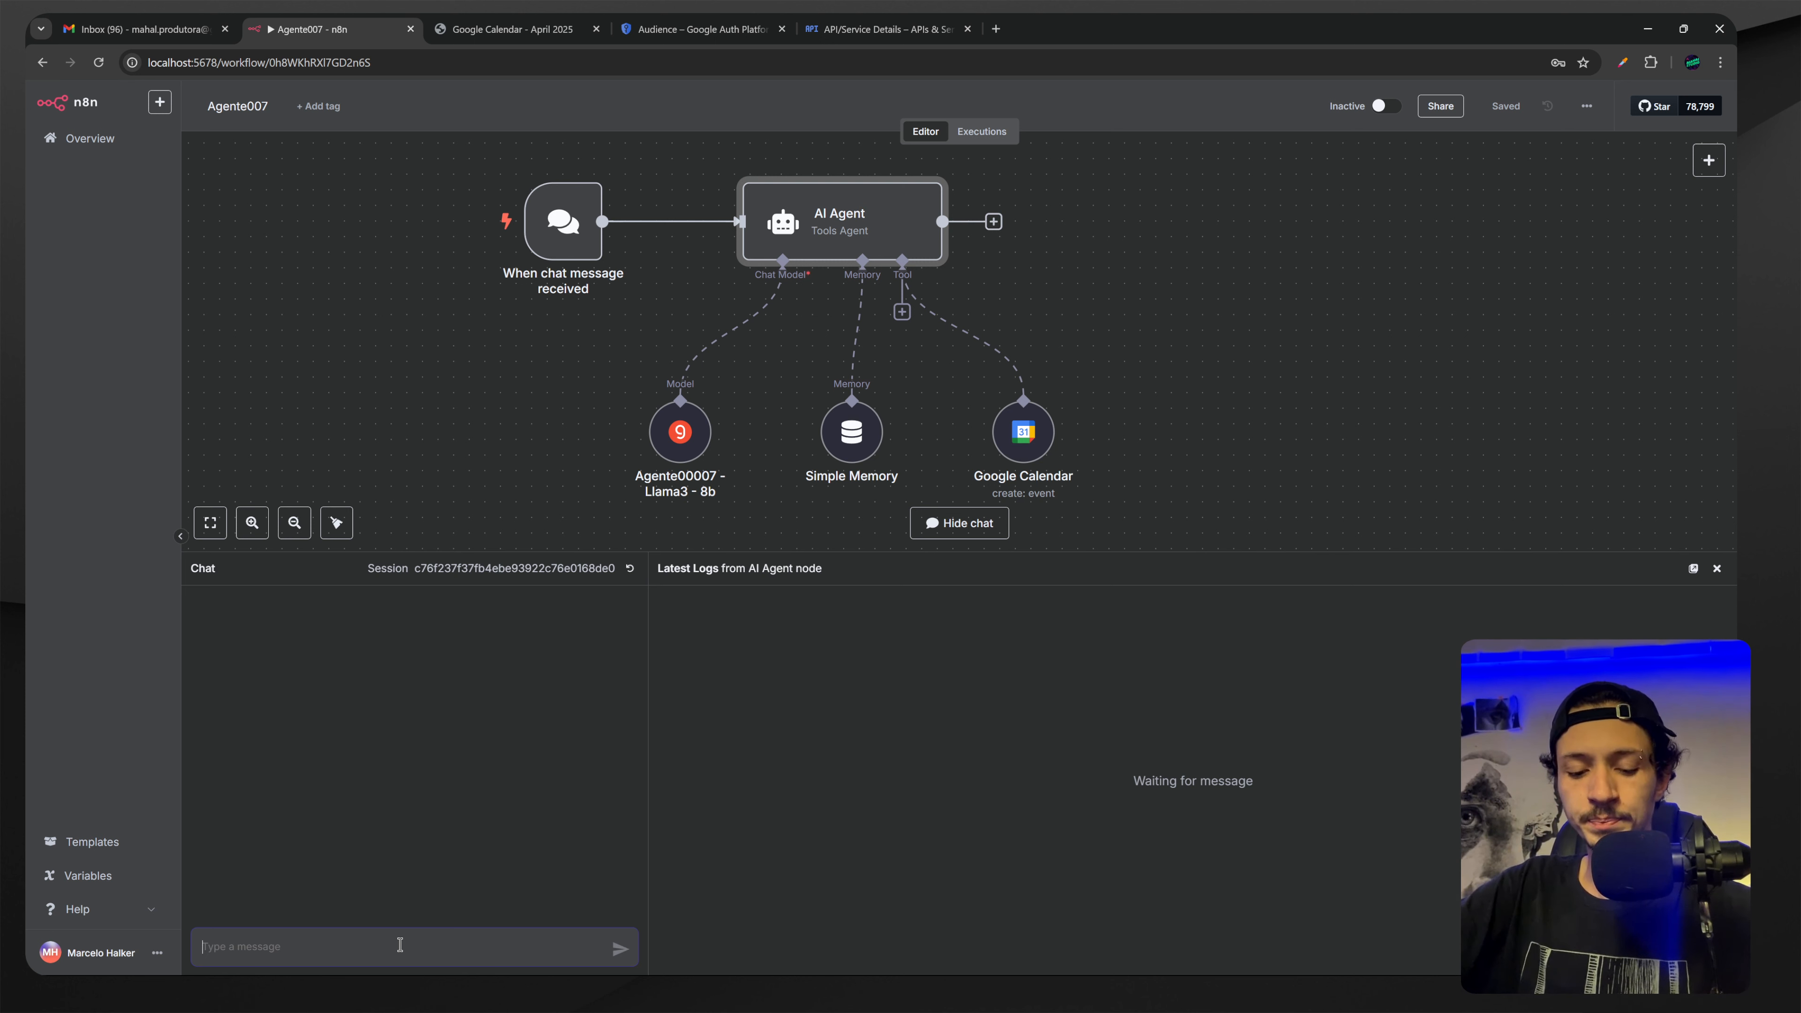
{"action": "type", "text": "Marque uma "}
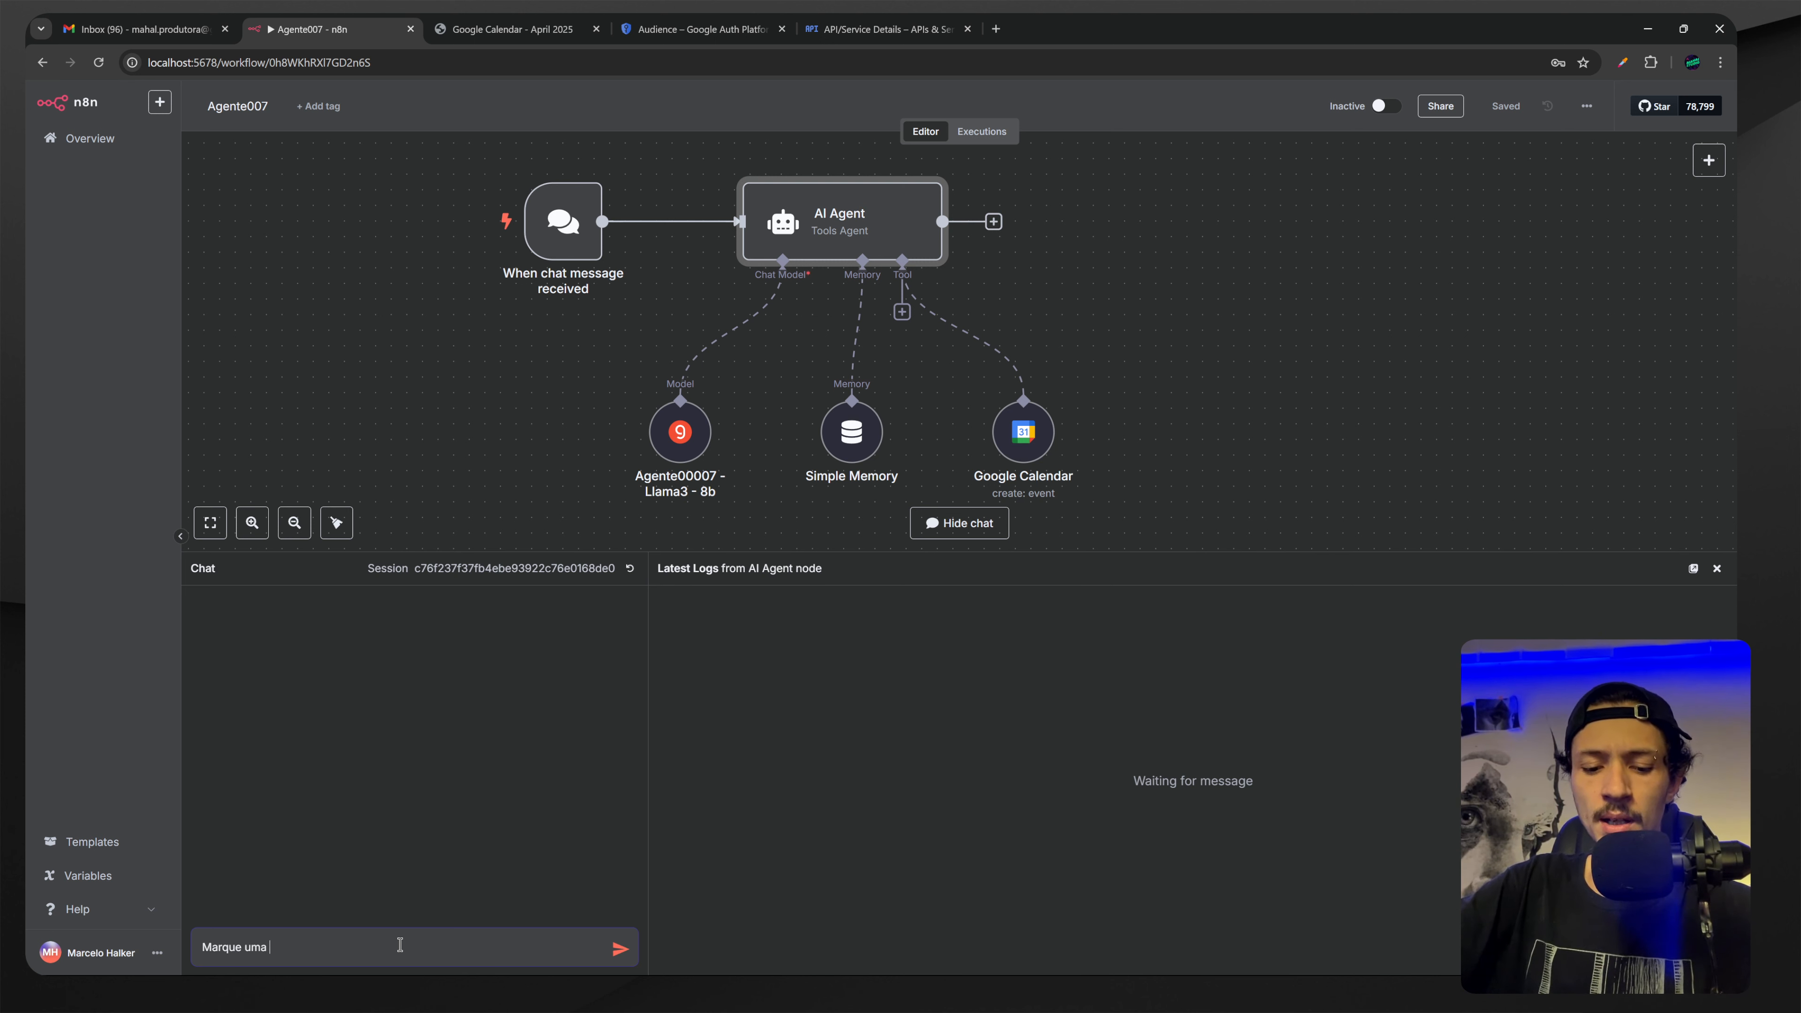
{"action": "type", "text": "reunião para dia 12"}
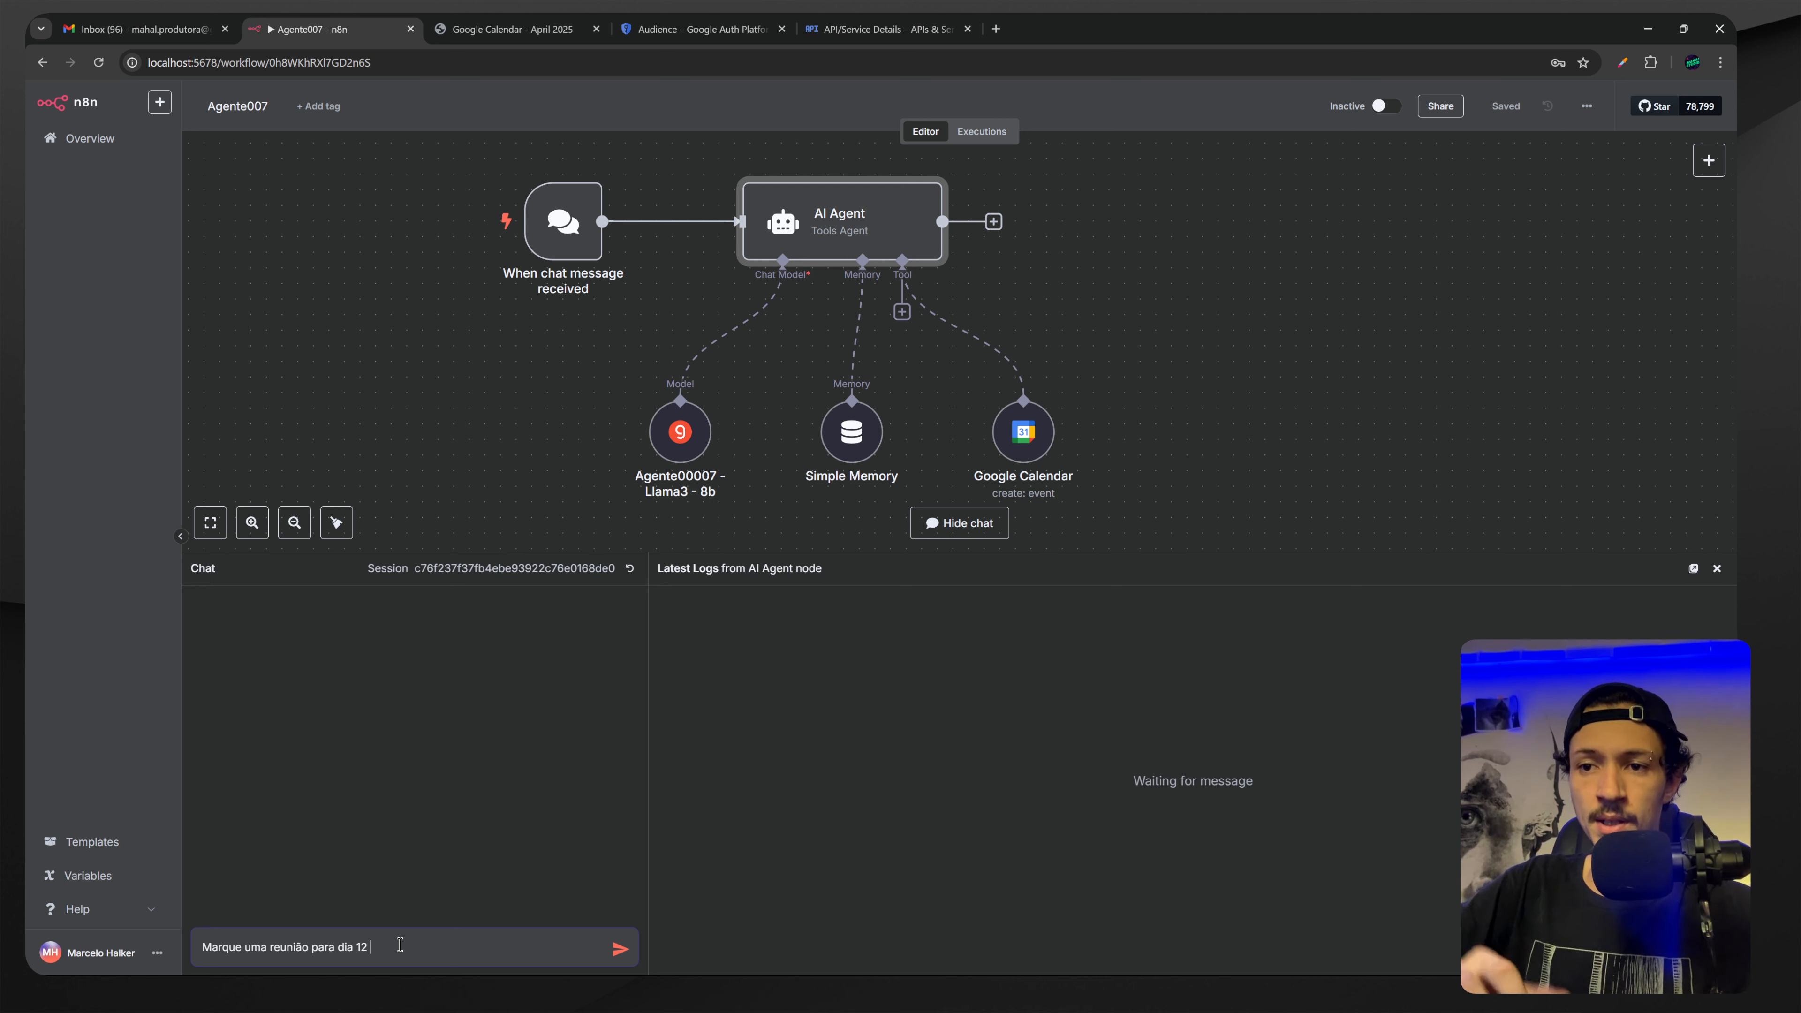
{"action": "key", "text": "BackSpace"}
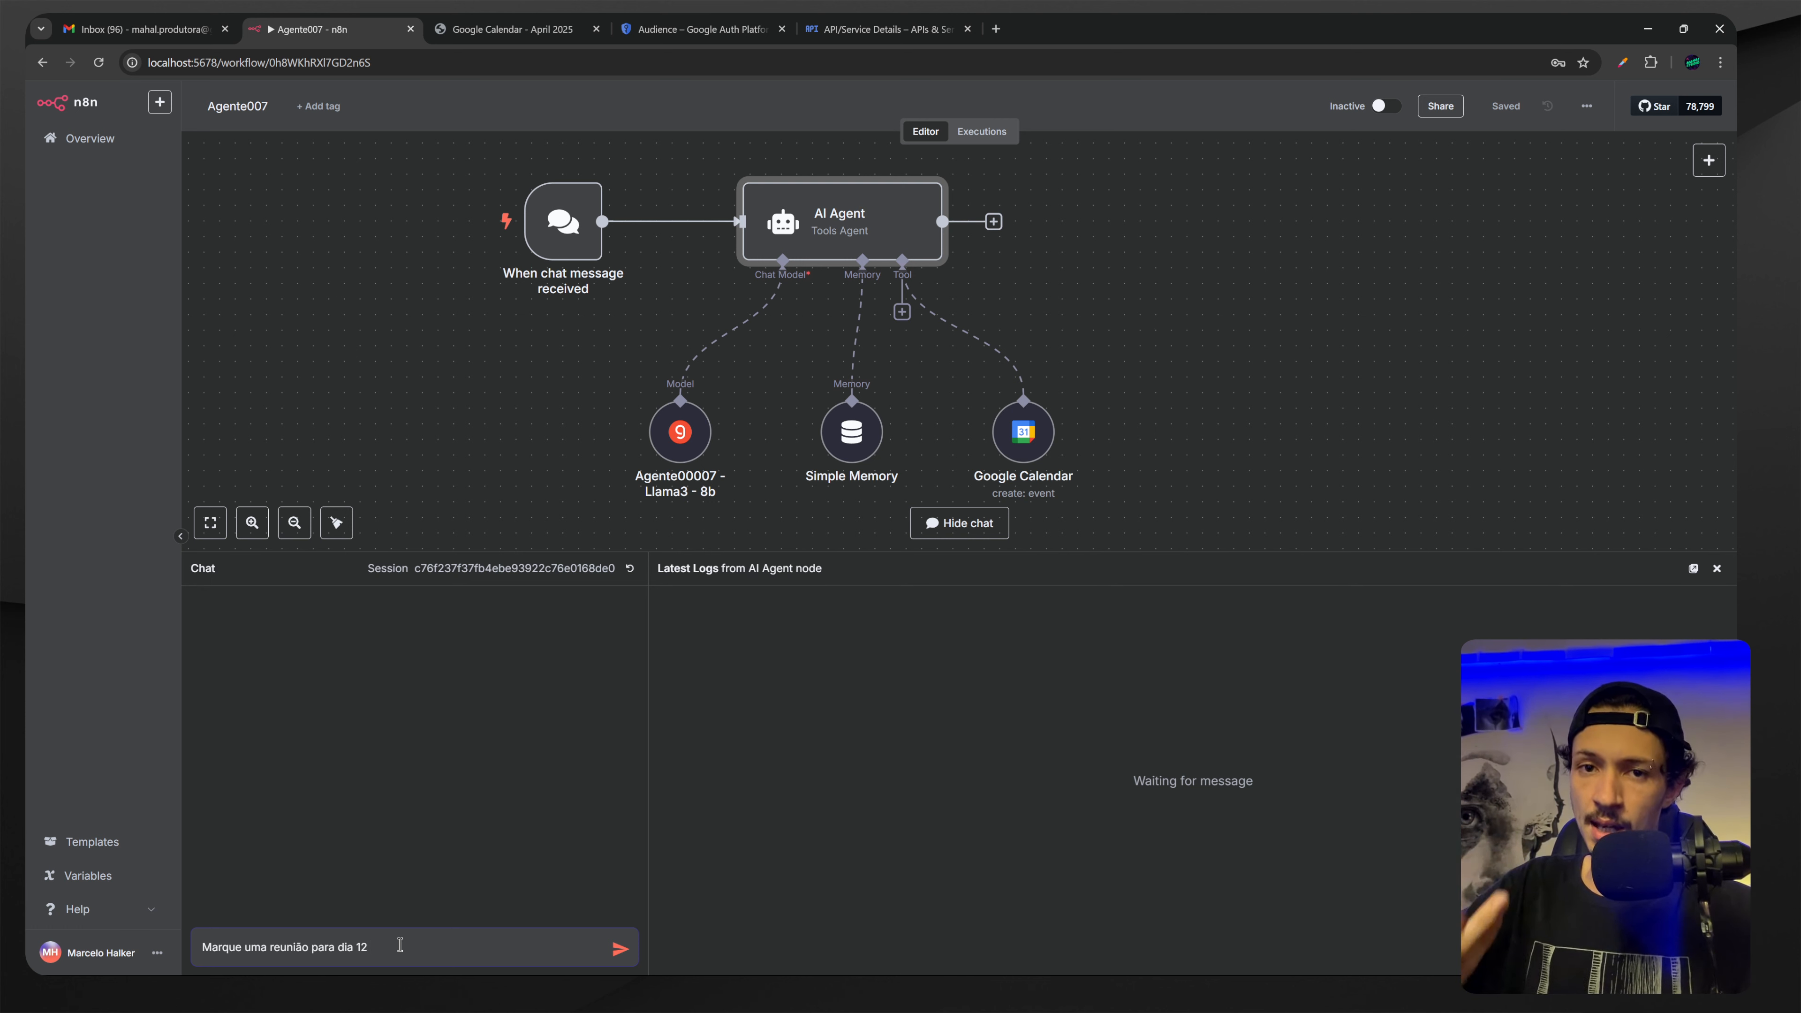
{"action": "type", "text": ","}
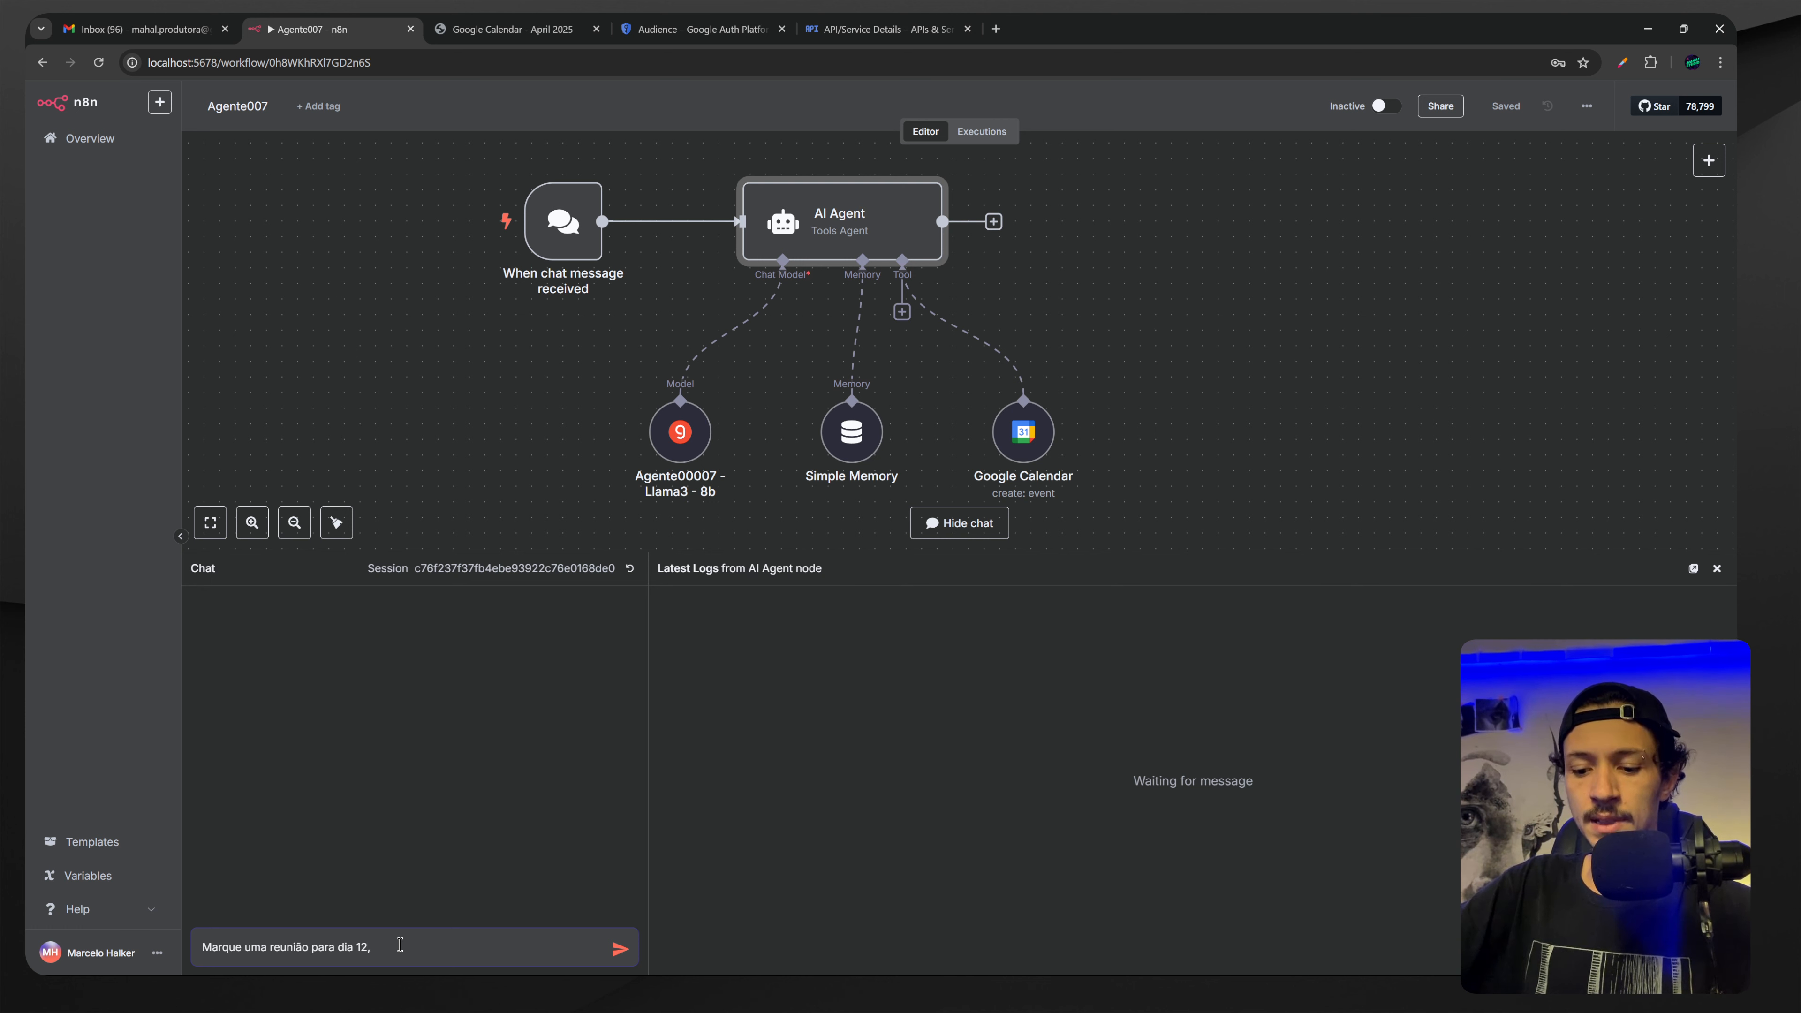
{"action": "type", "text": " às 20 horas a"}
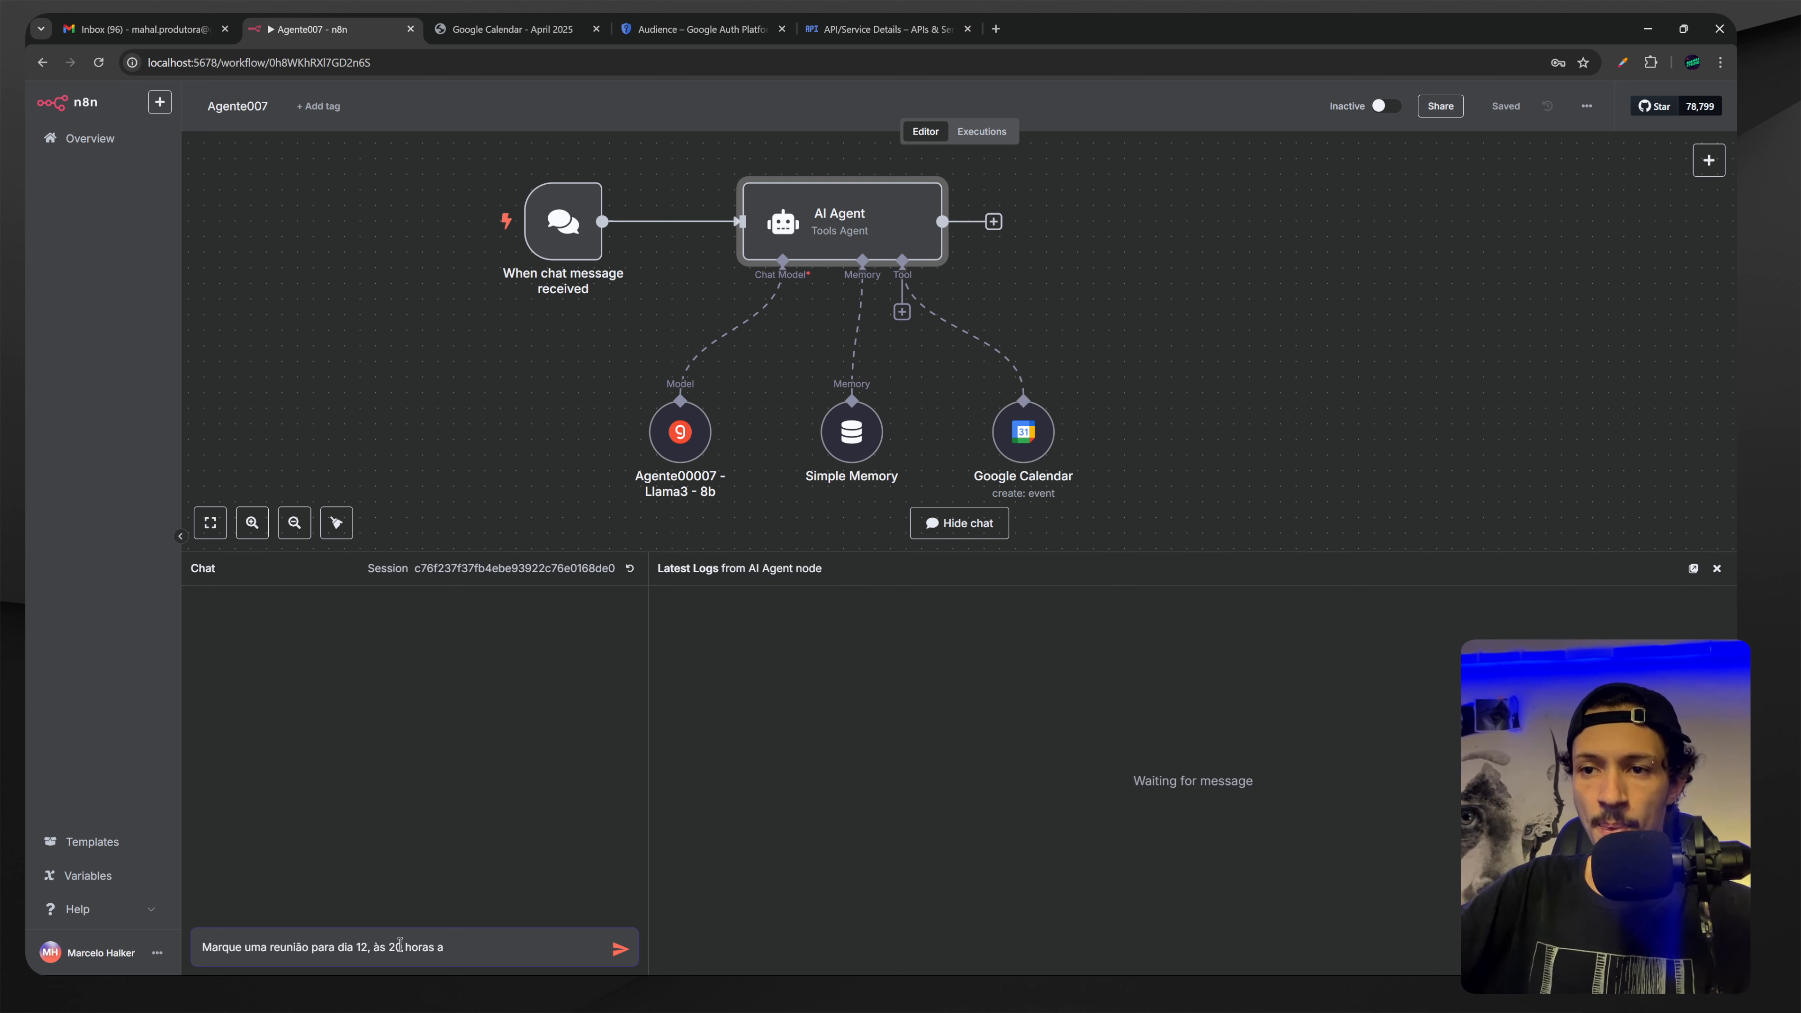
{"action": "type", "text": "'te ás "}
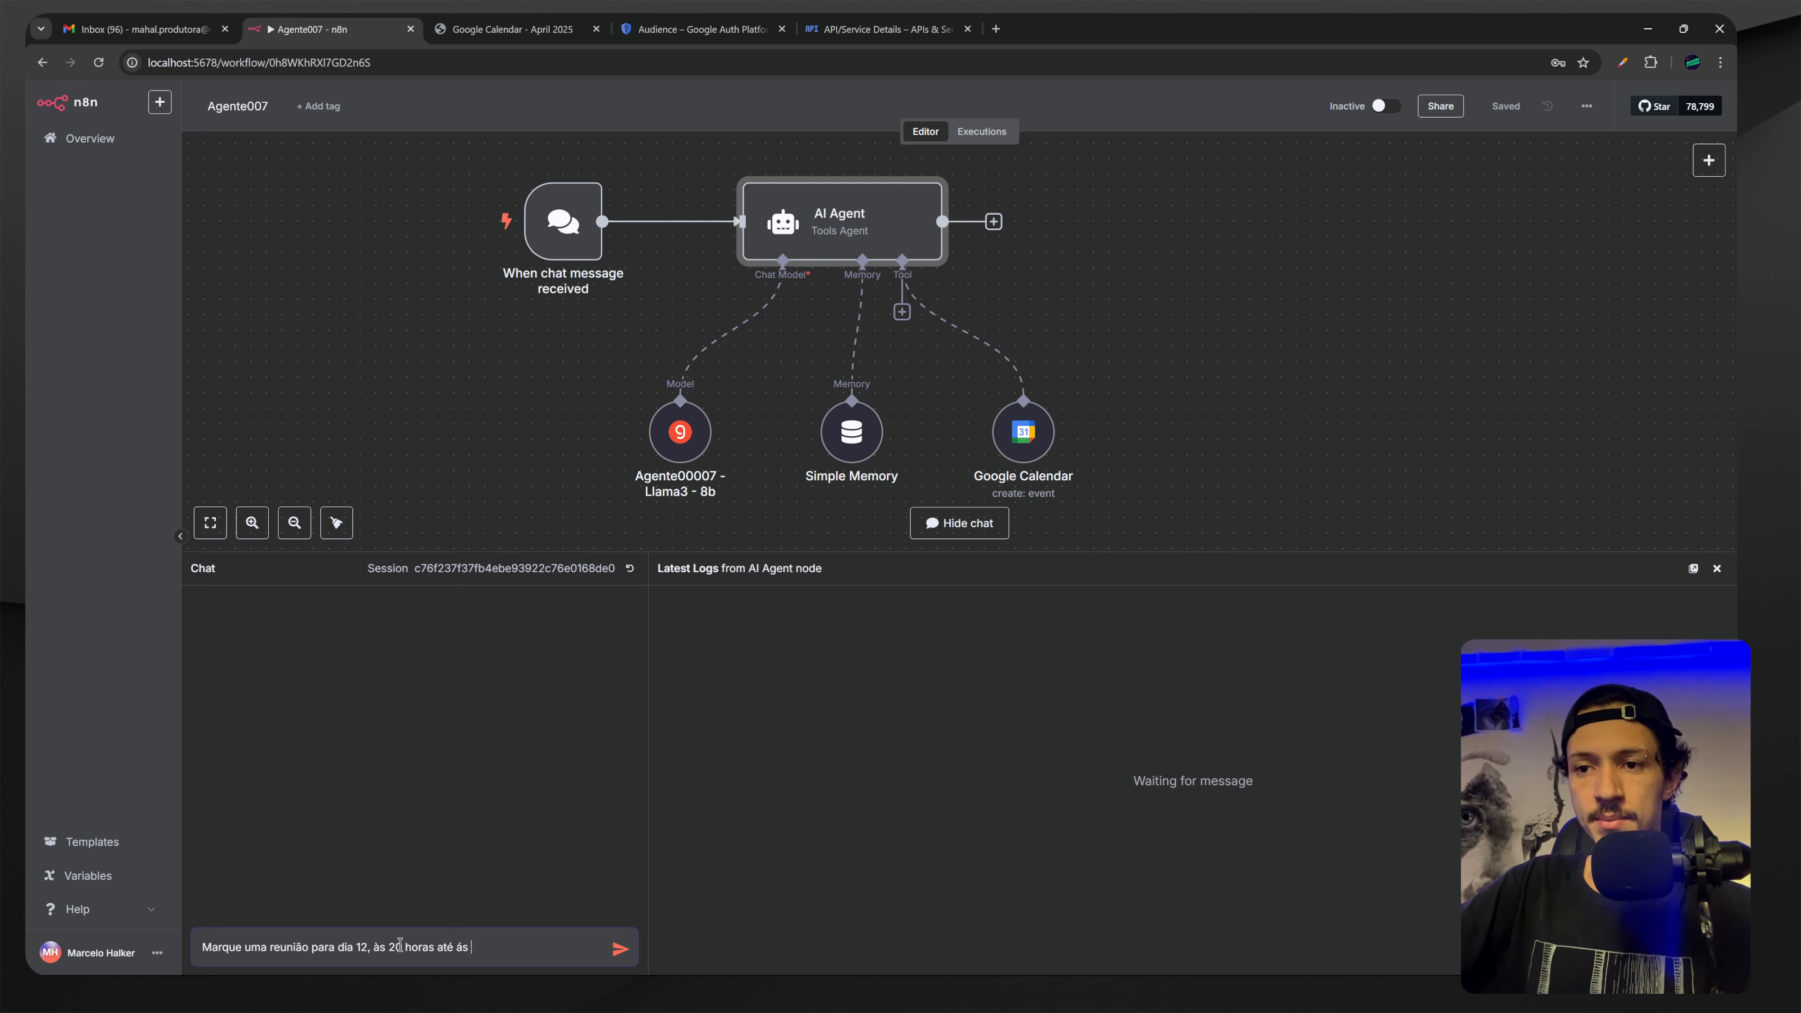
{"action": "type", "text": " às"}
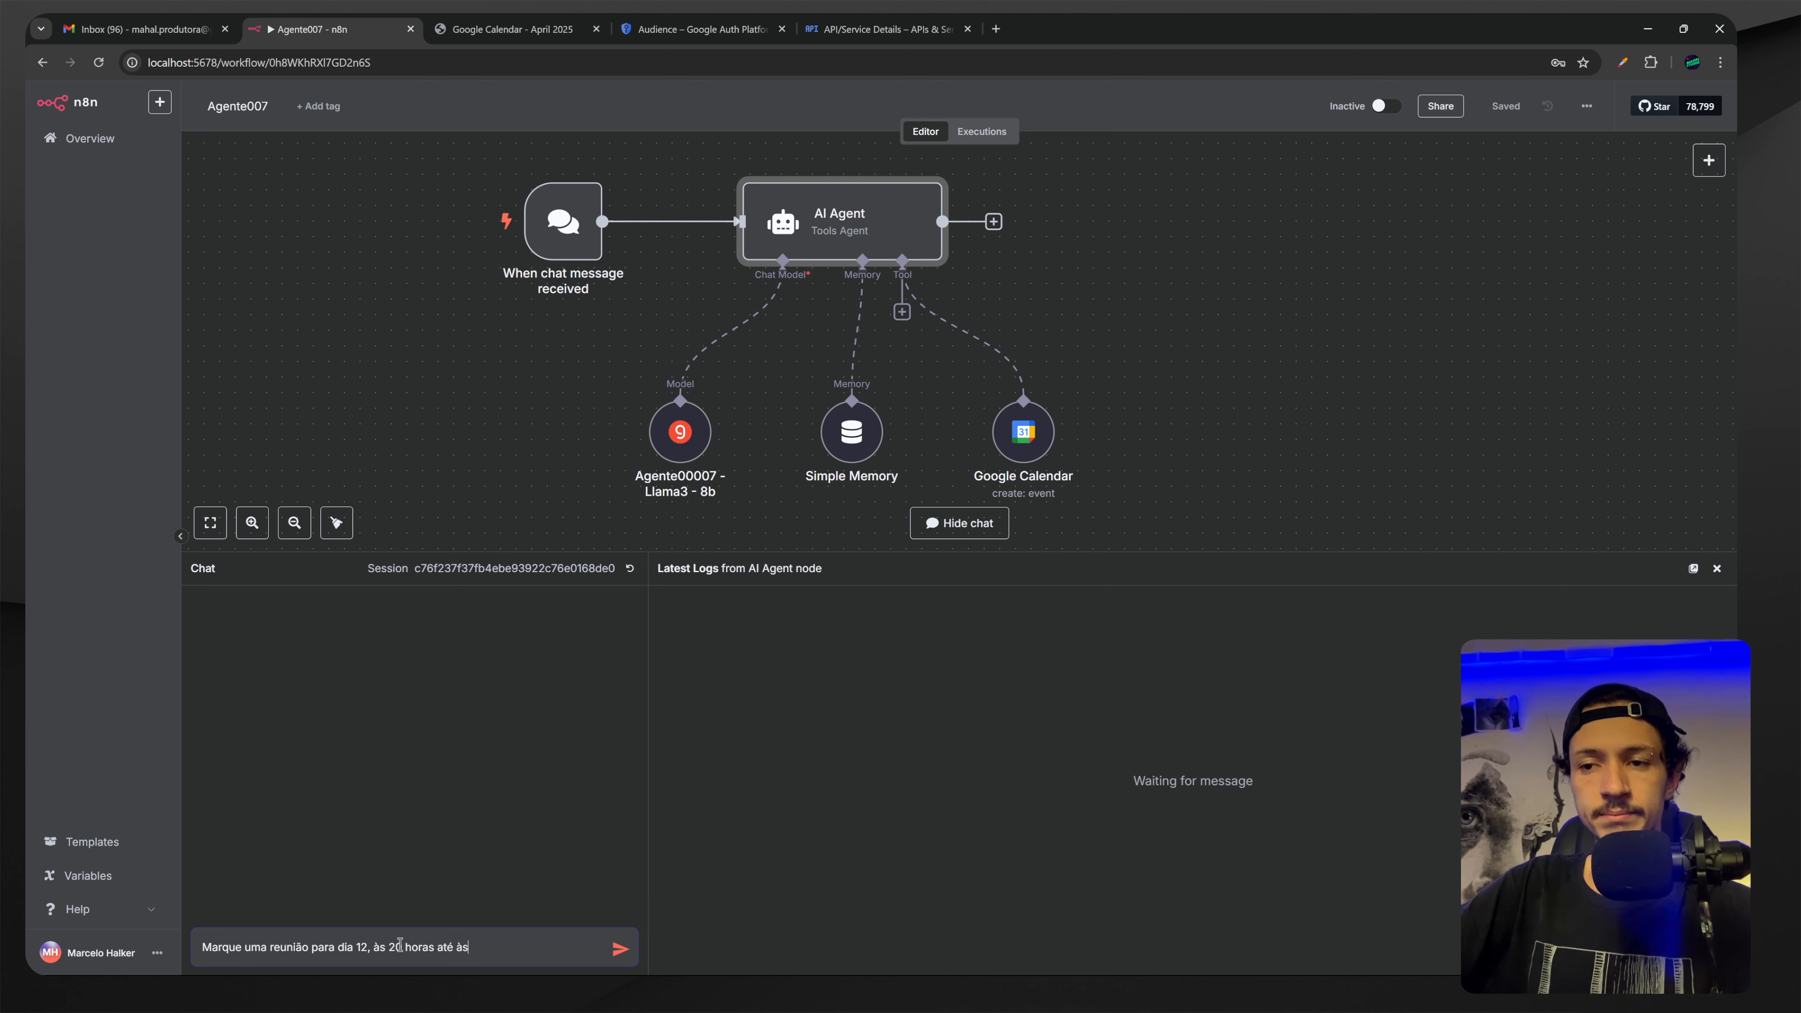
{"action": "type", "text": " 23"}
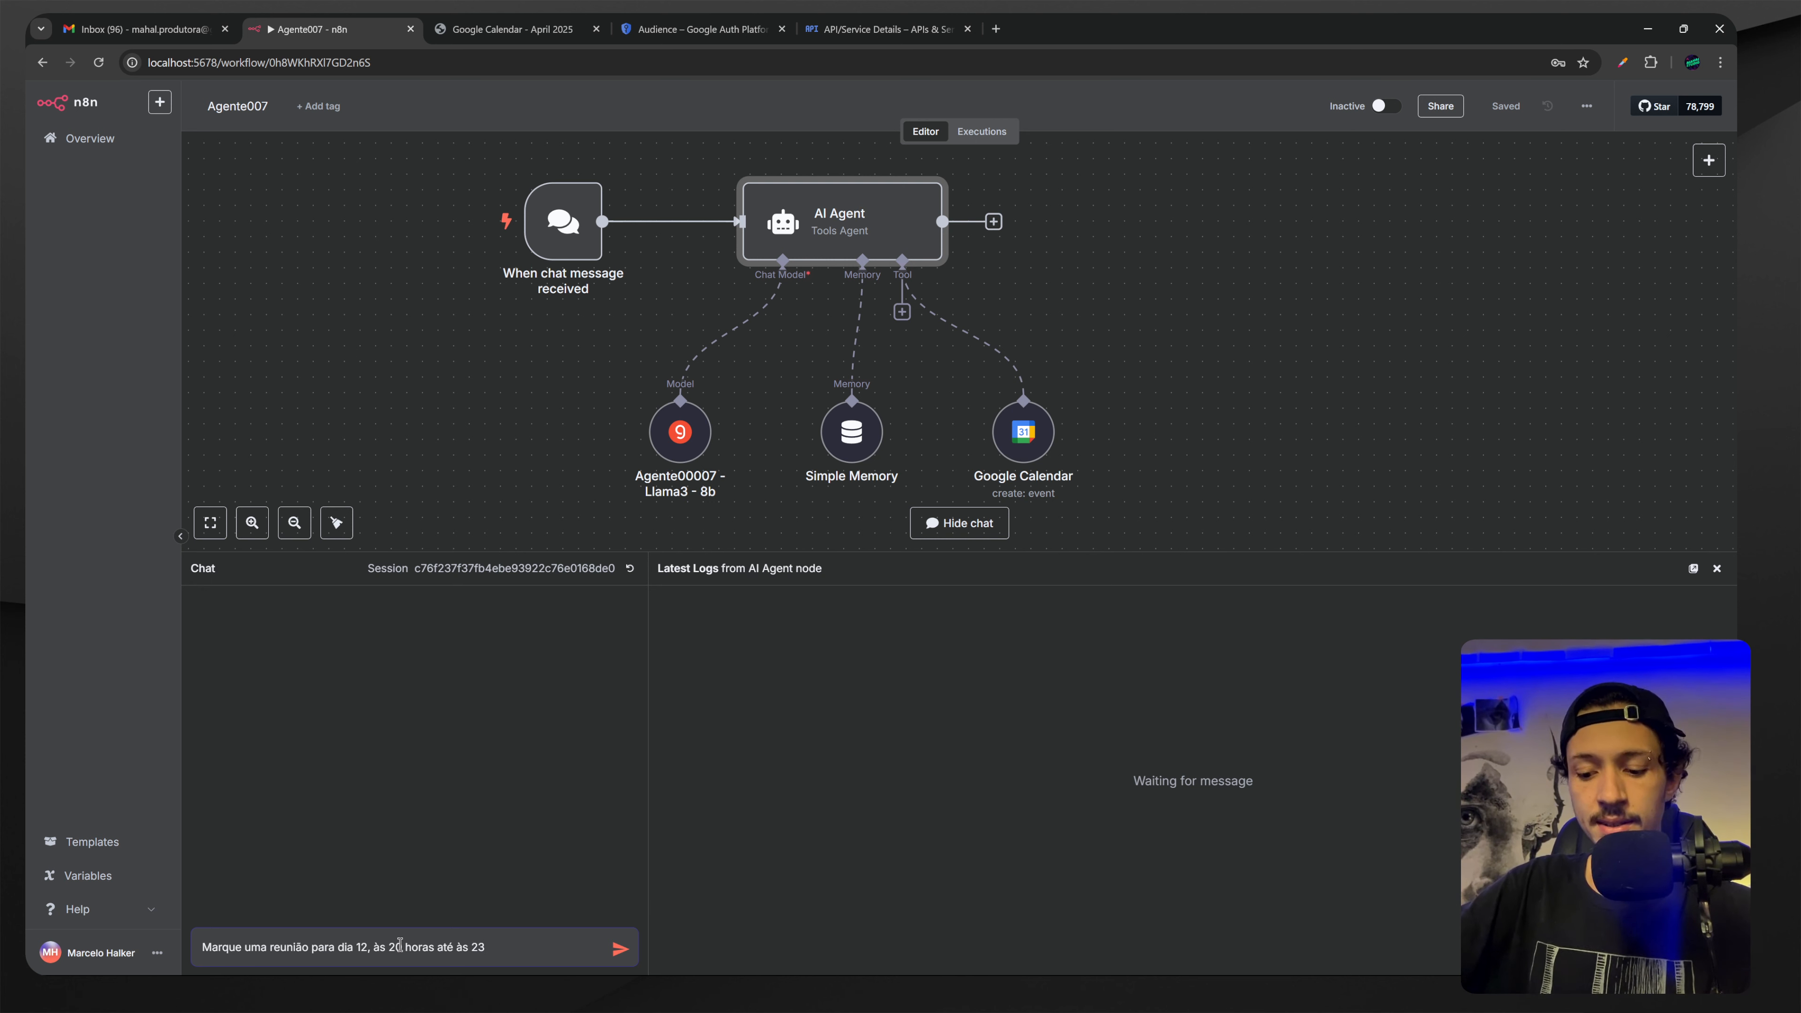
{"action": "type", "text": ":37 "}
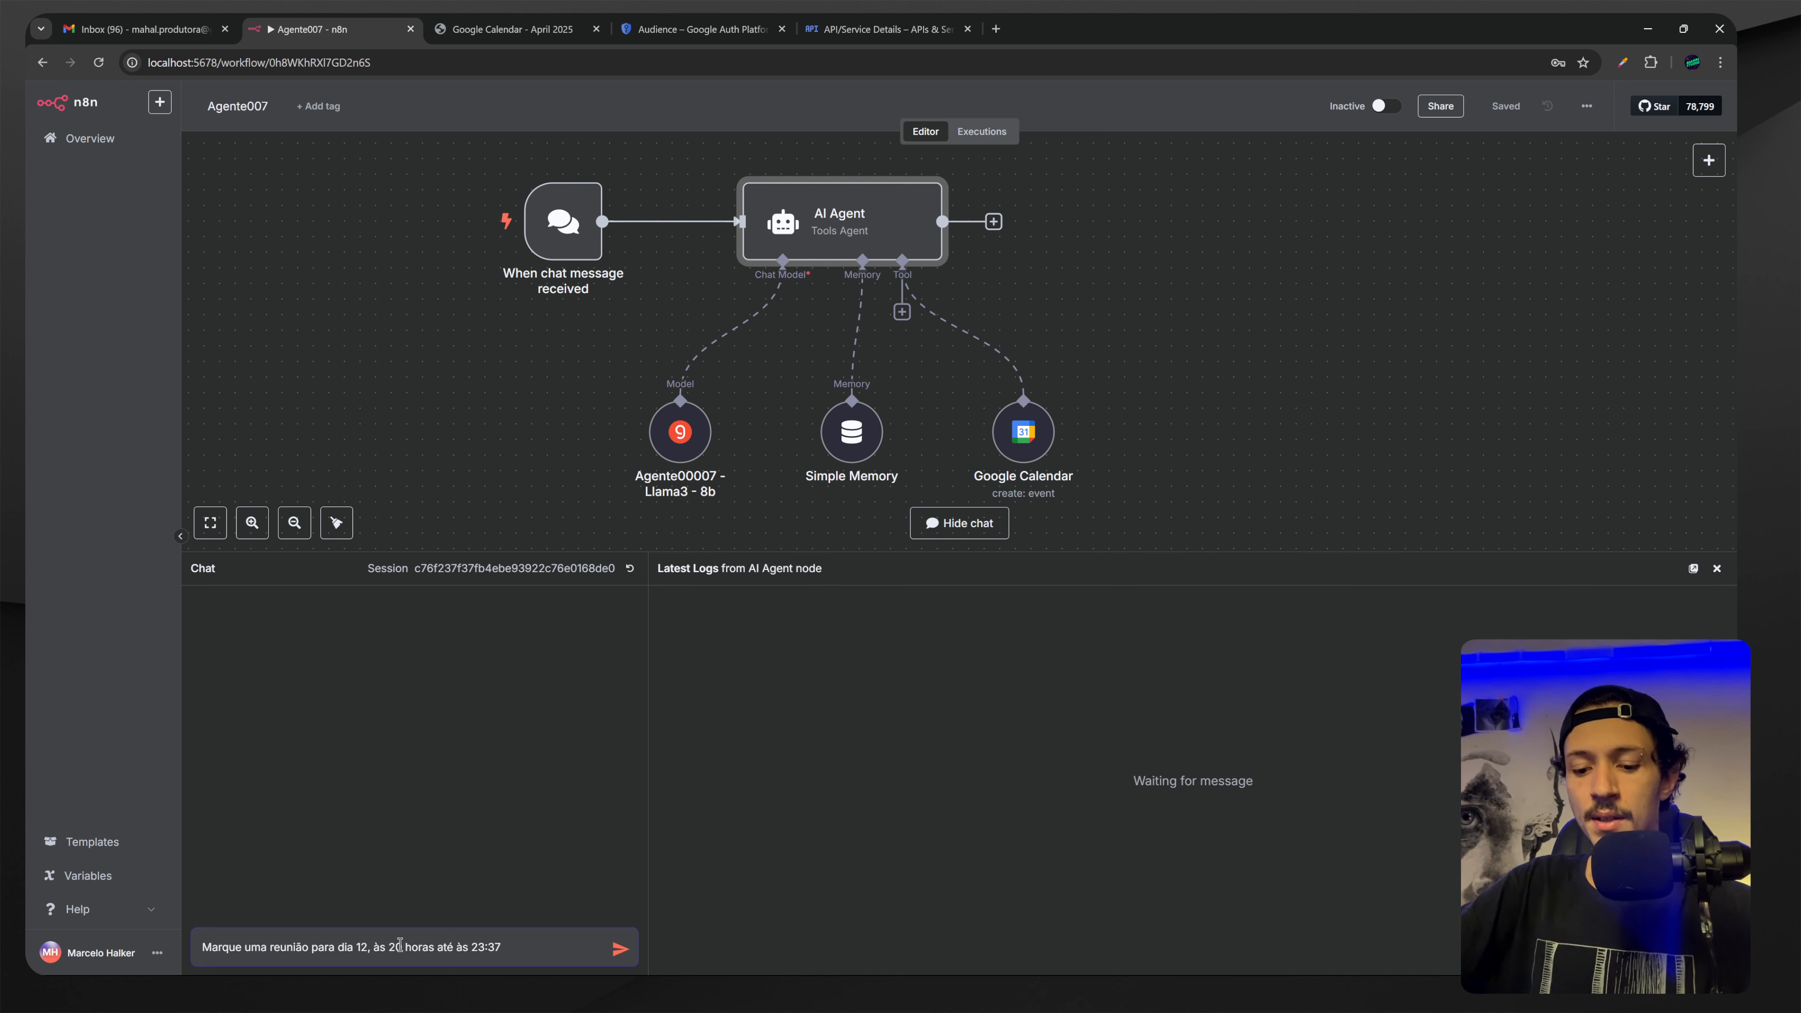
{"action": "type", "text": "na Pra"}
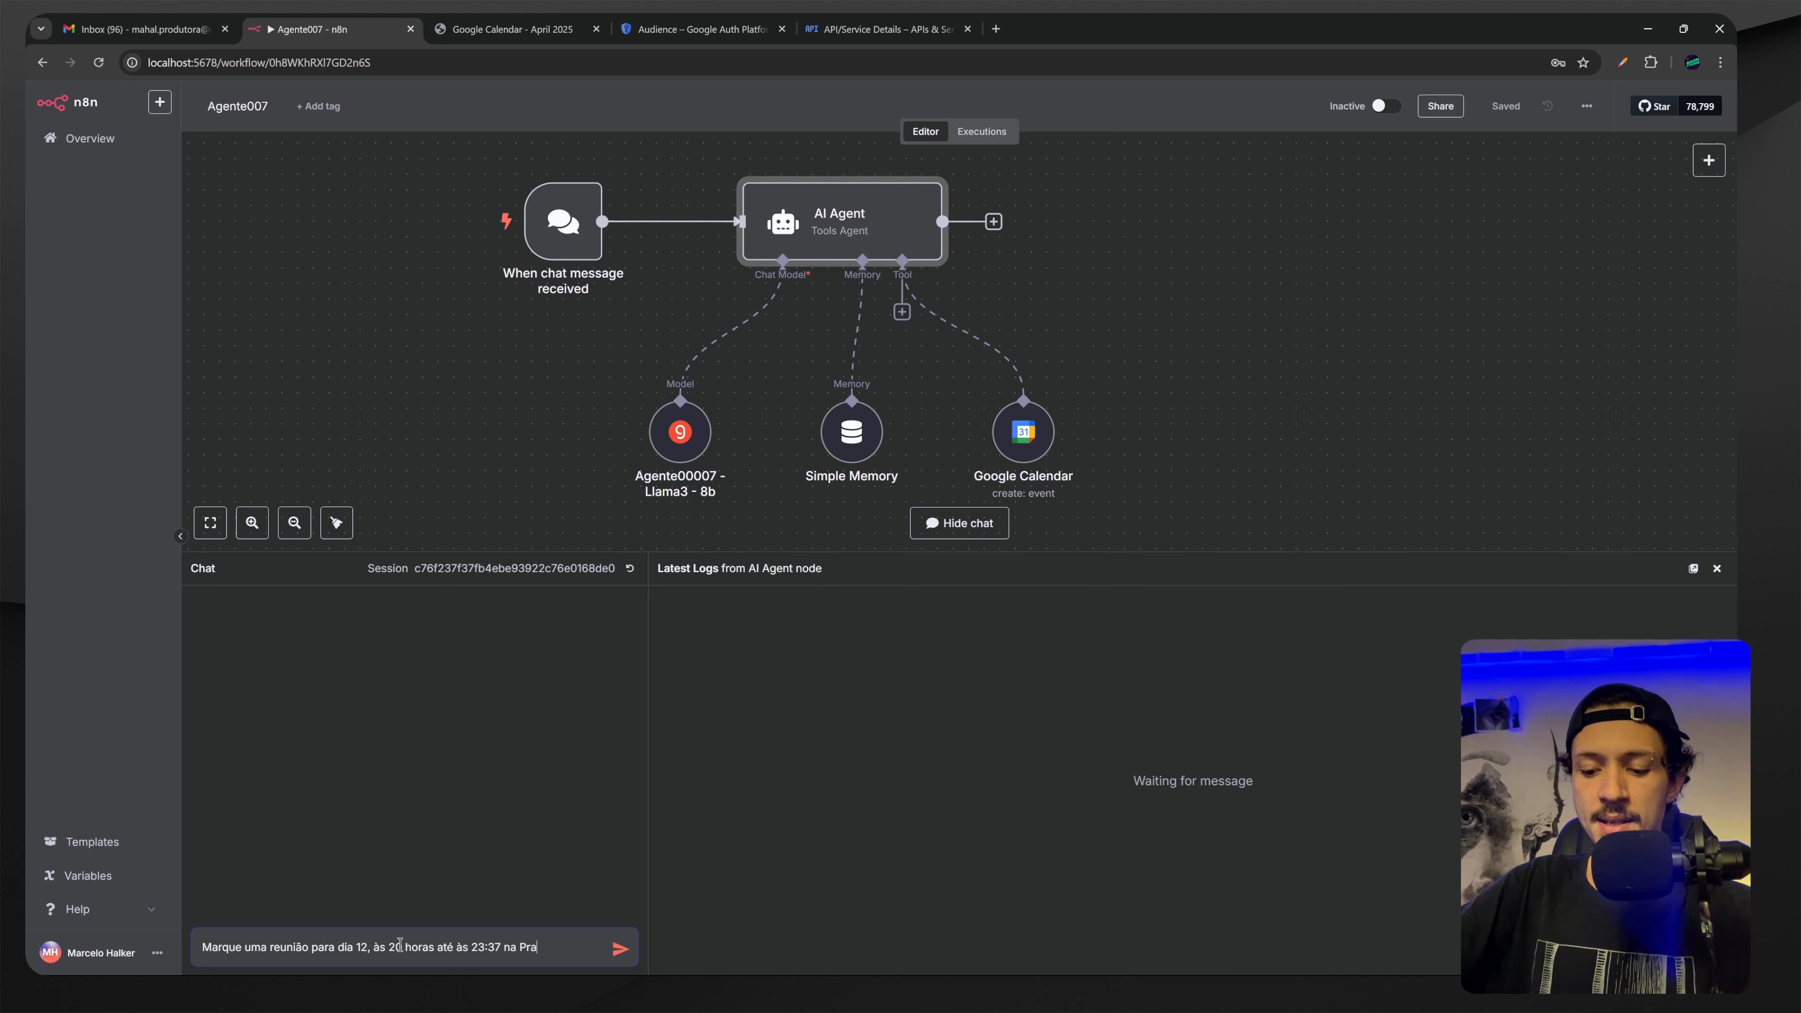
{"action": "type", "text": "ça "}
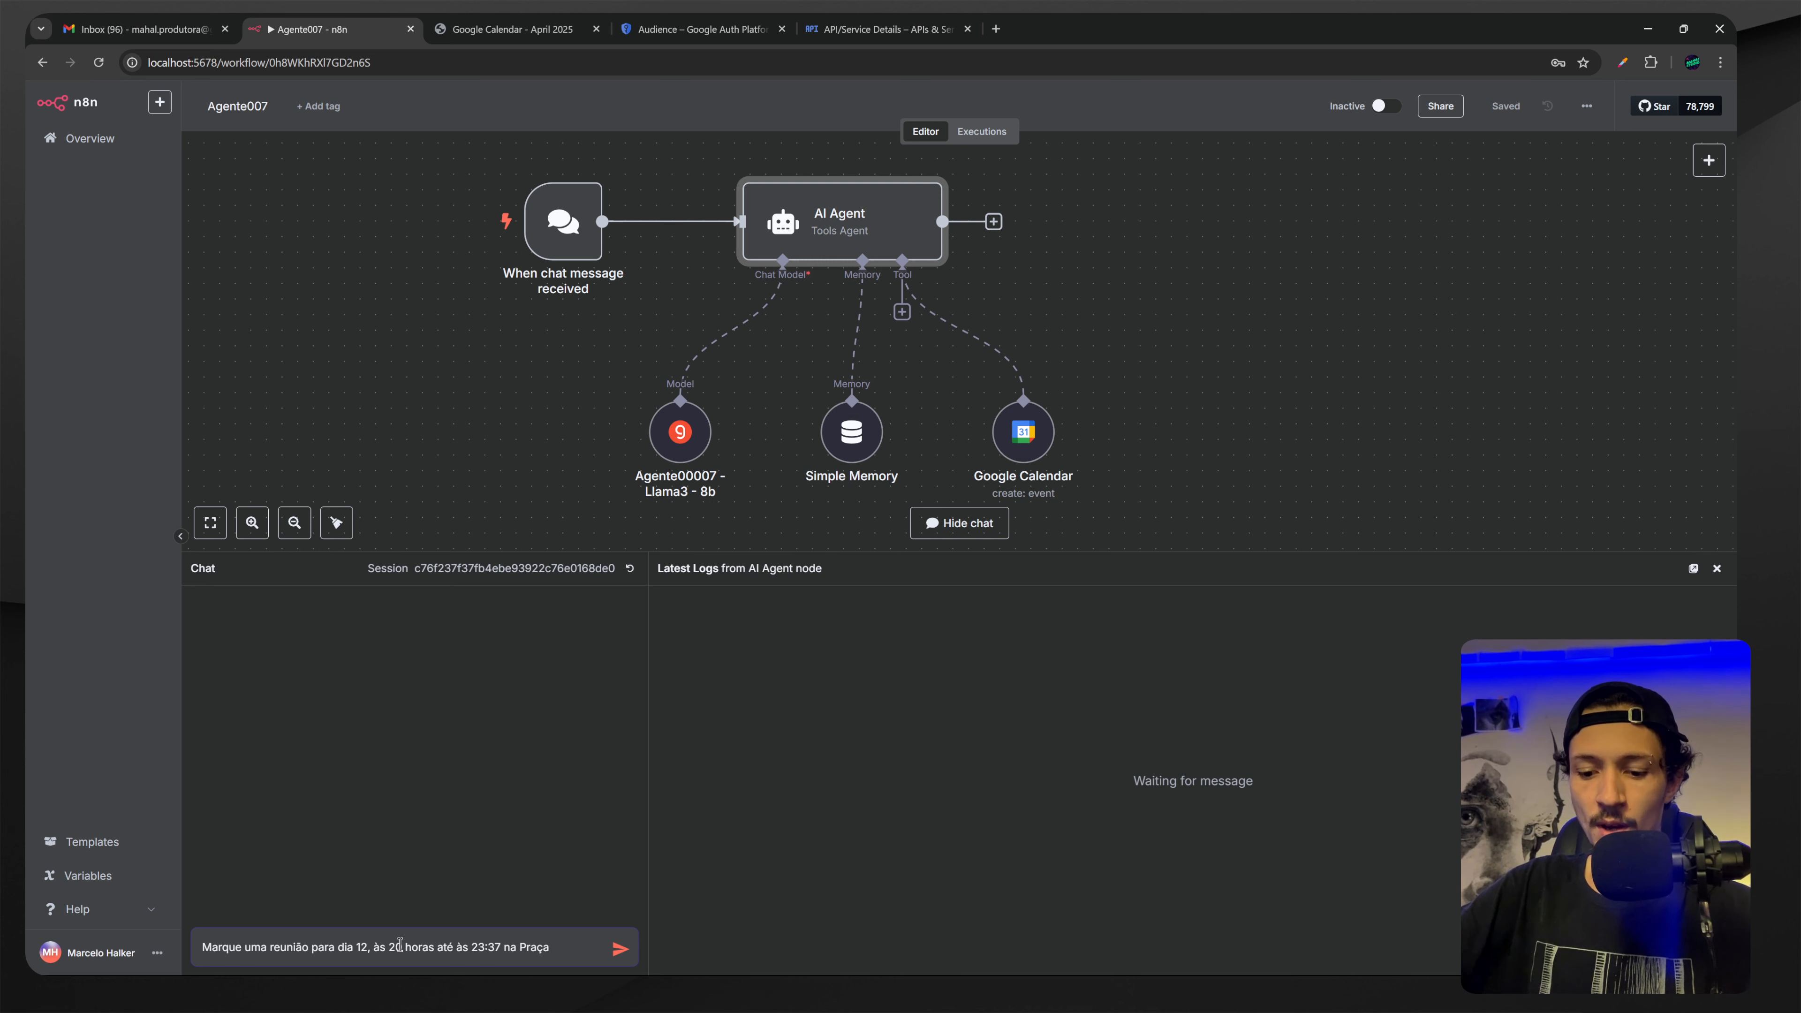
{"action": "type", "text": "Sé"}
{"action": "key", "text": "Return"}
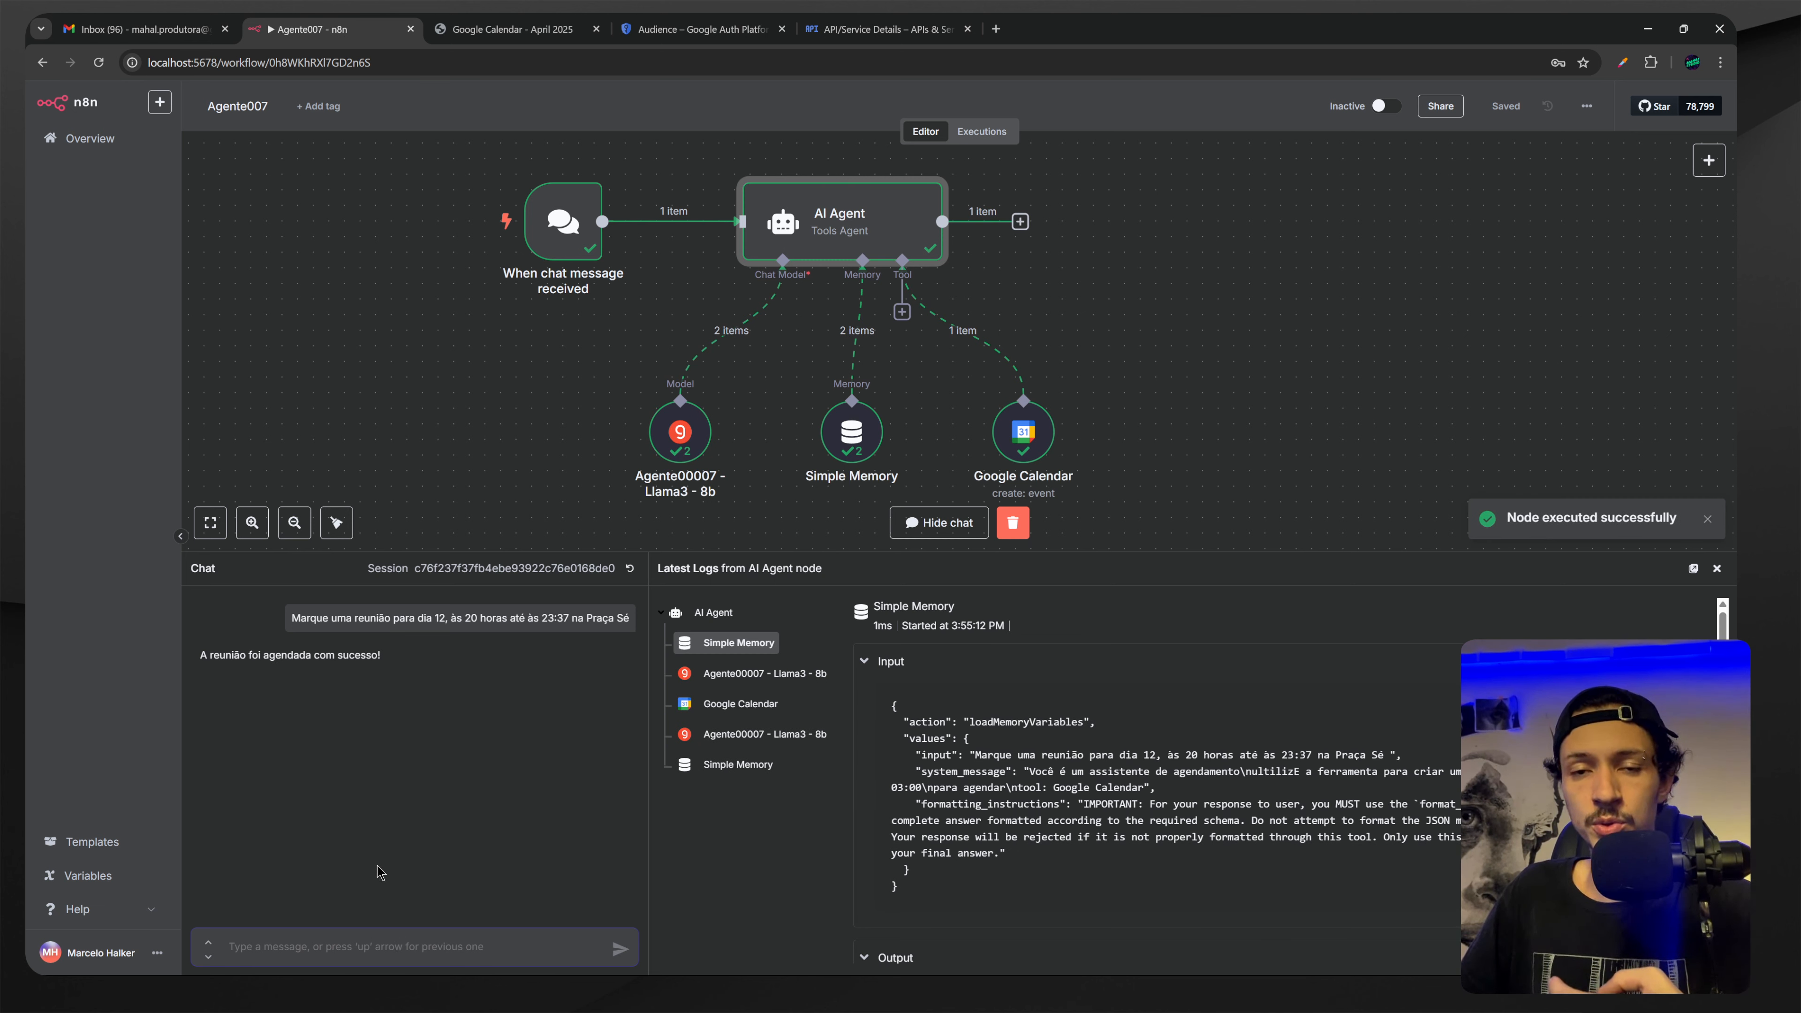
Open the April 12 8pm event in Google Calendar, view its Praça Sé map, and return to n8n.
{"action": "left_click", "coordinate": [495, 28]}
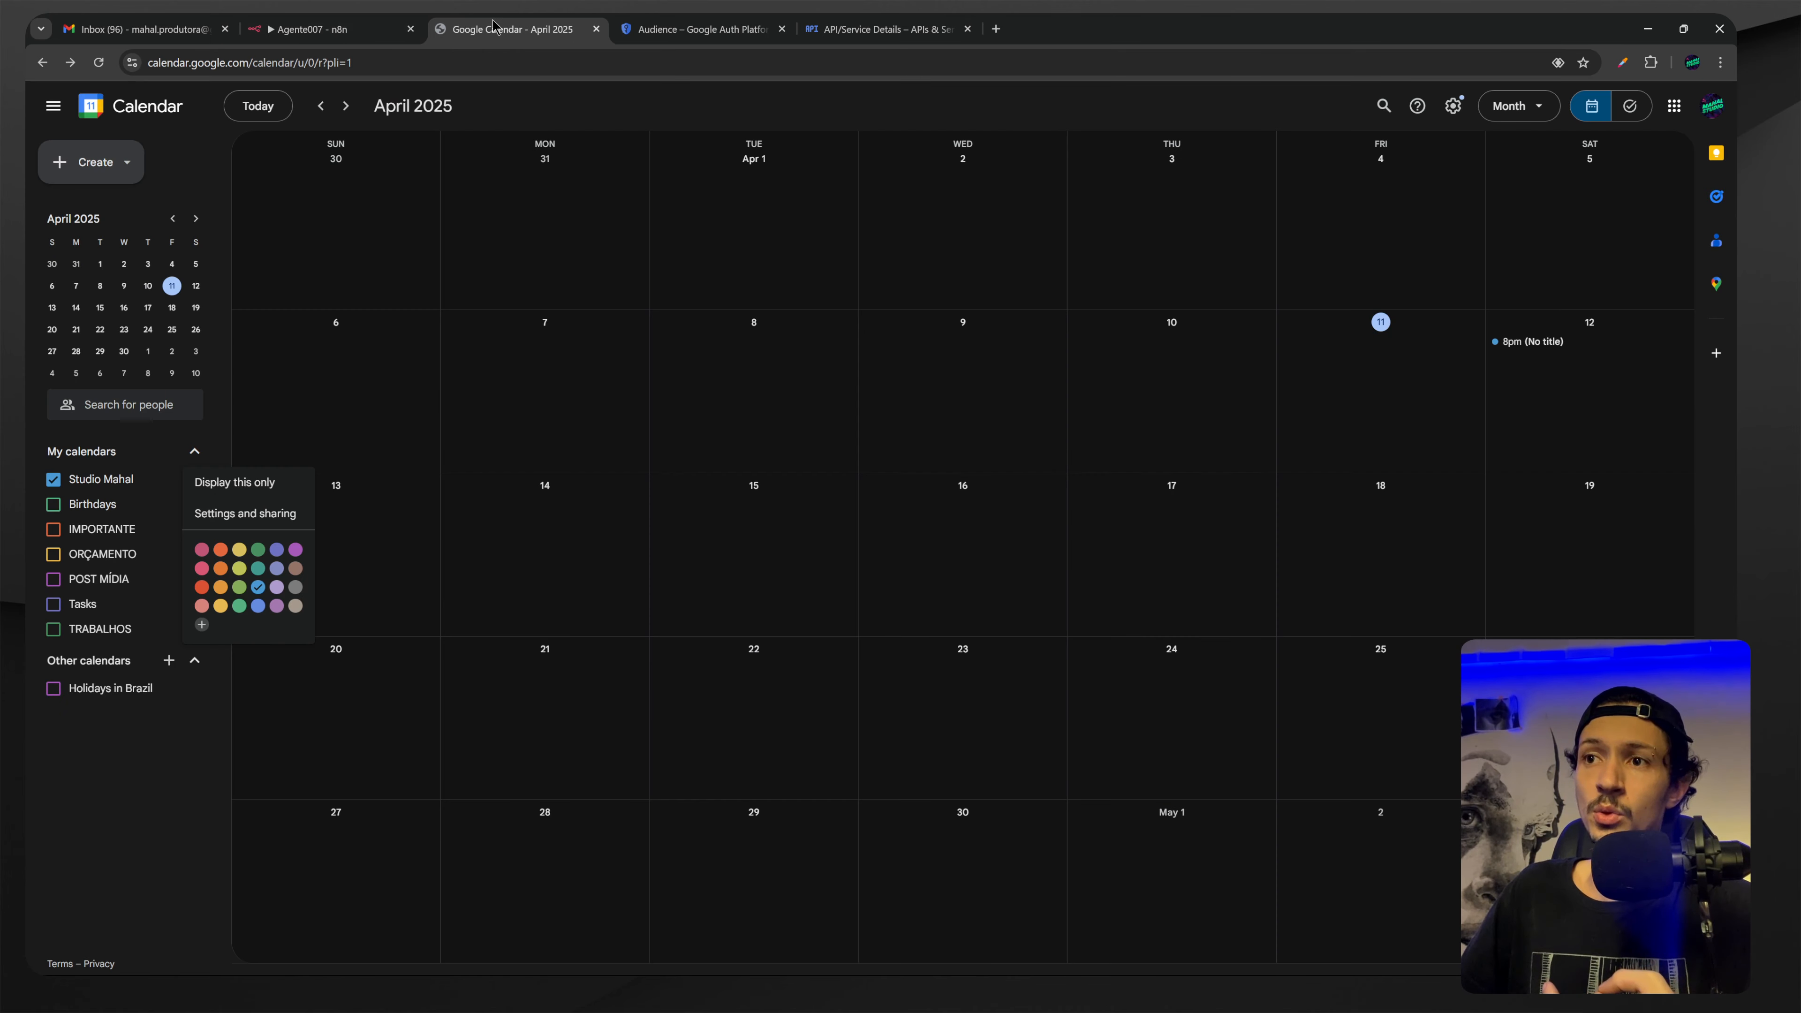
{"action": "left_click", "coordinate": [1369, 402]}
{"action": "left_click", "coordinate": [1532, 363]}
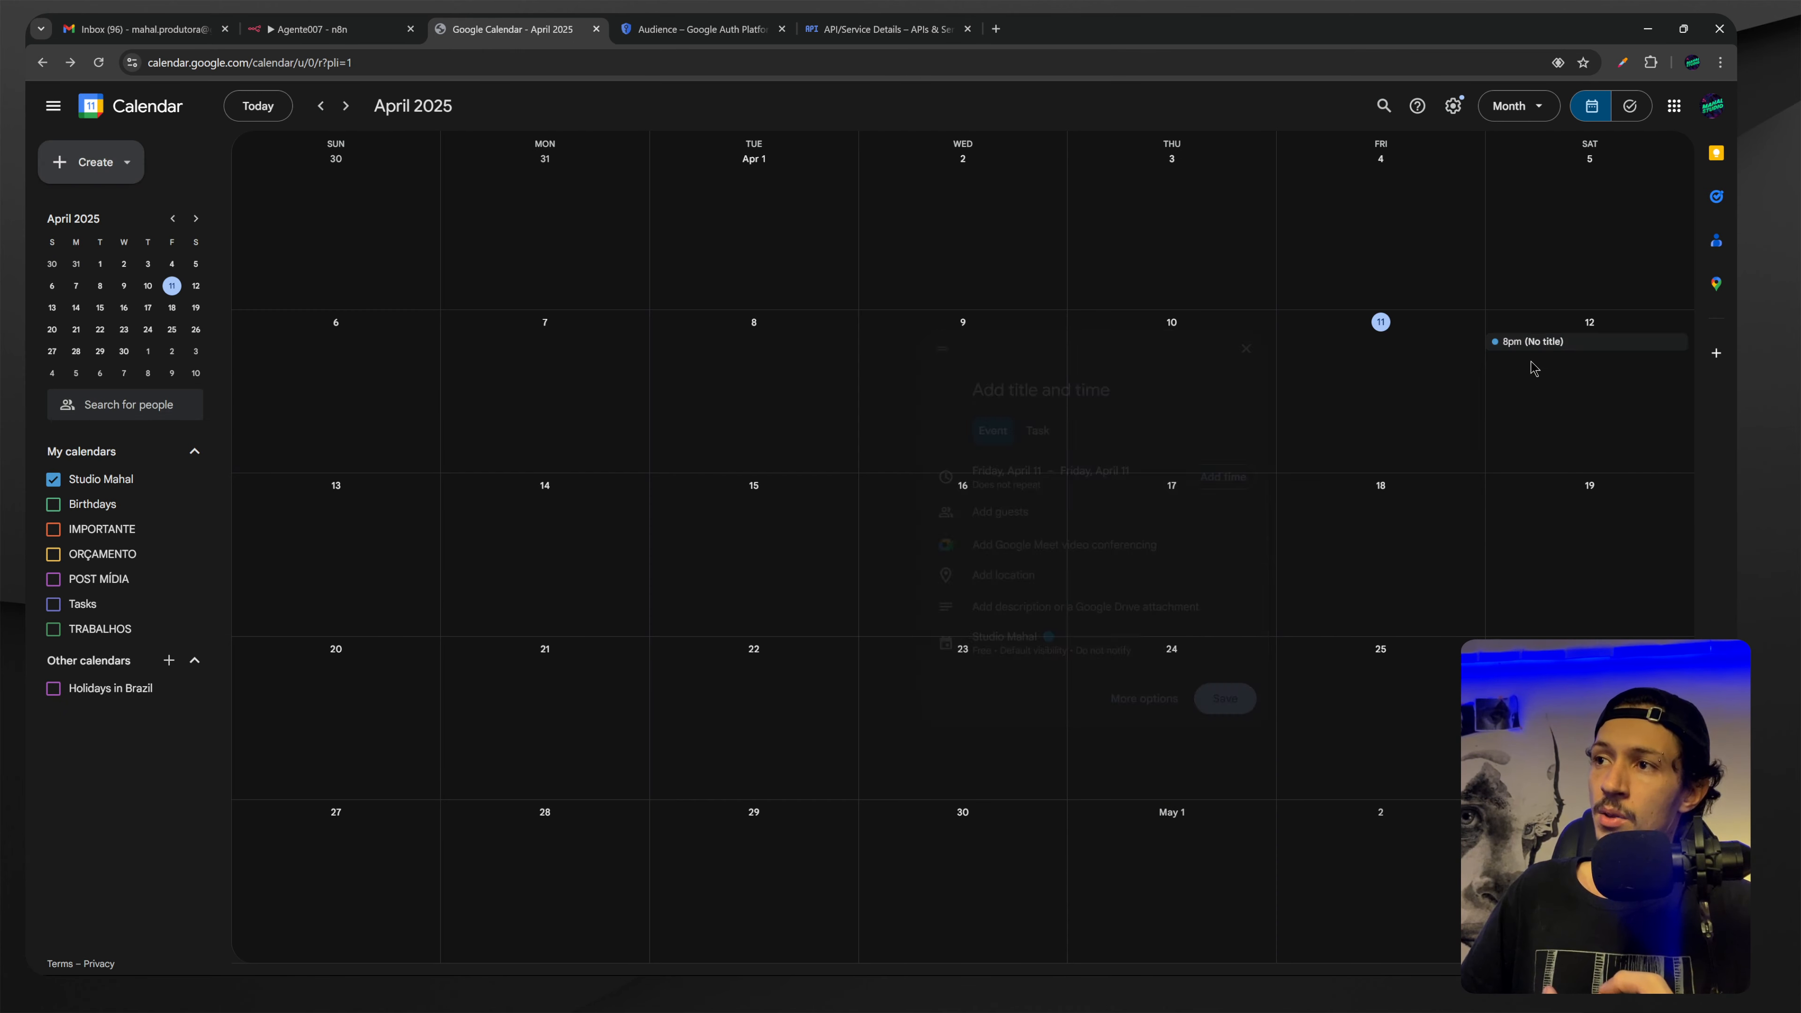
{"action": "left_click", "coordinate": [1525, 344]}
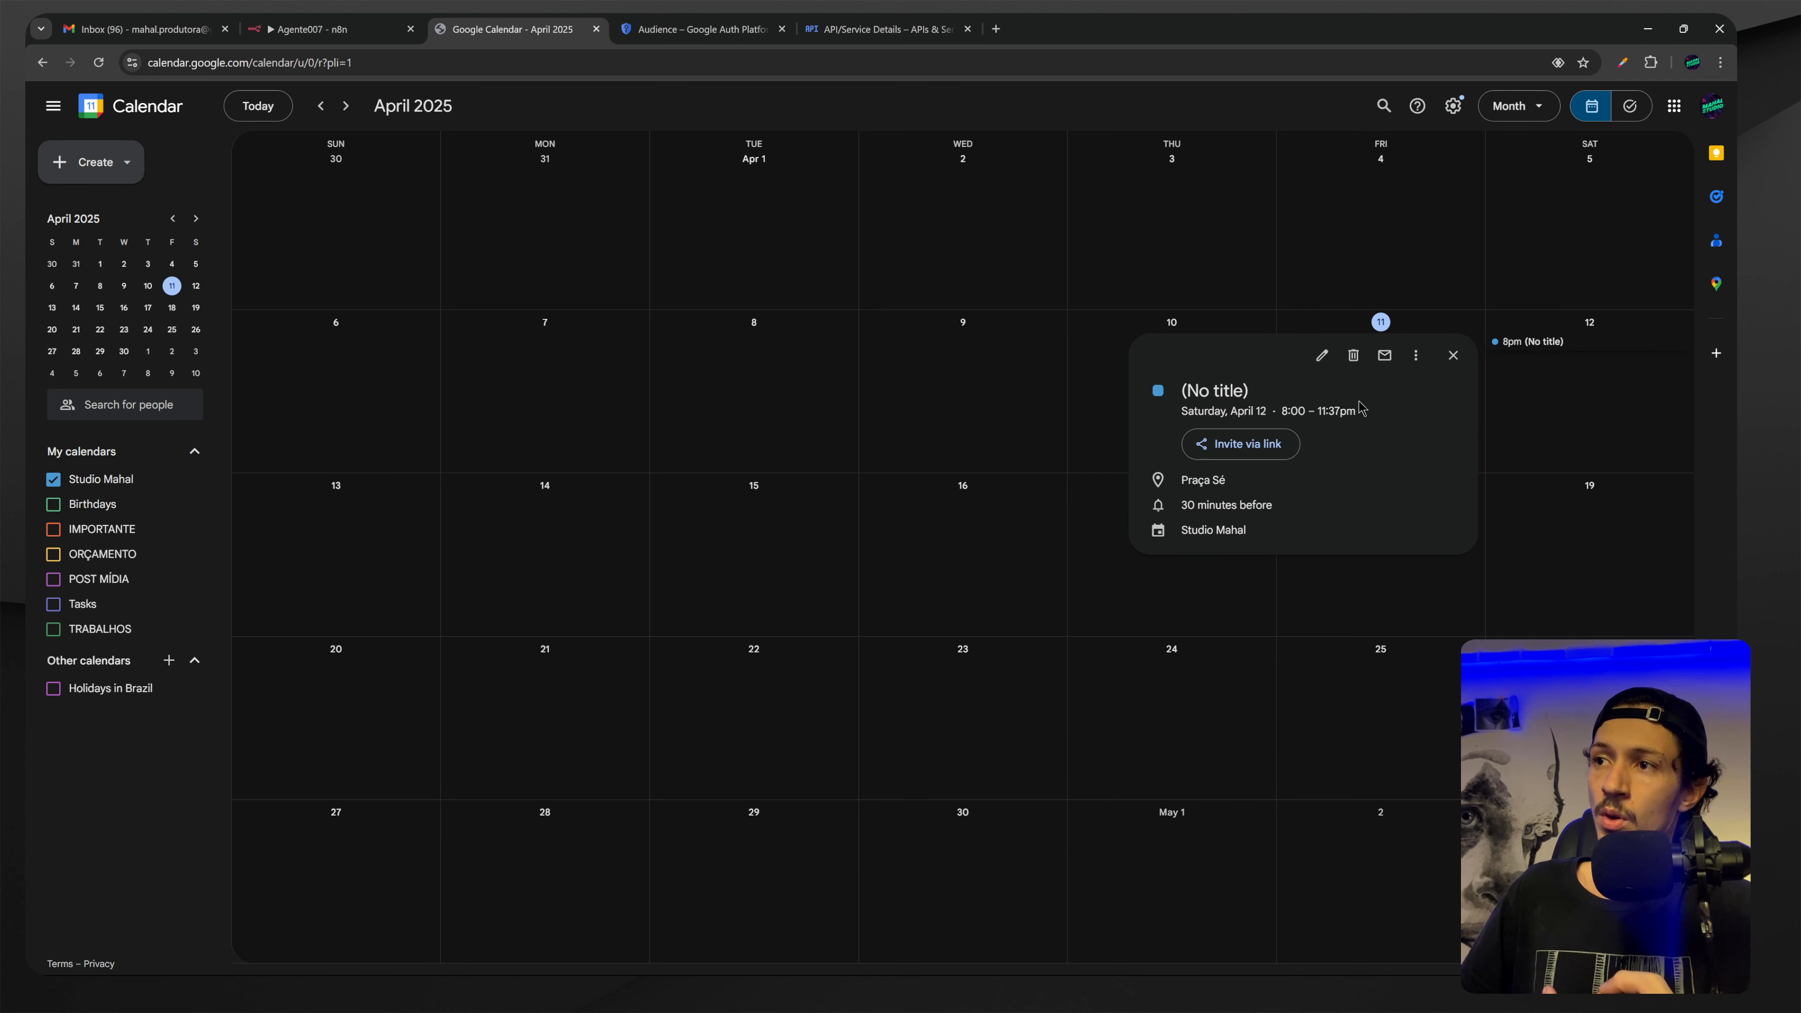
{"action": "left_click", "coordinate": [1205, 481]}
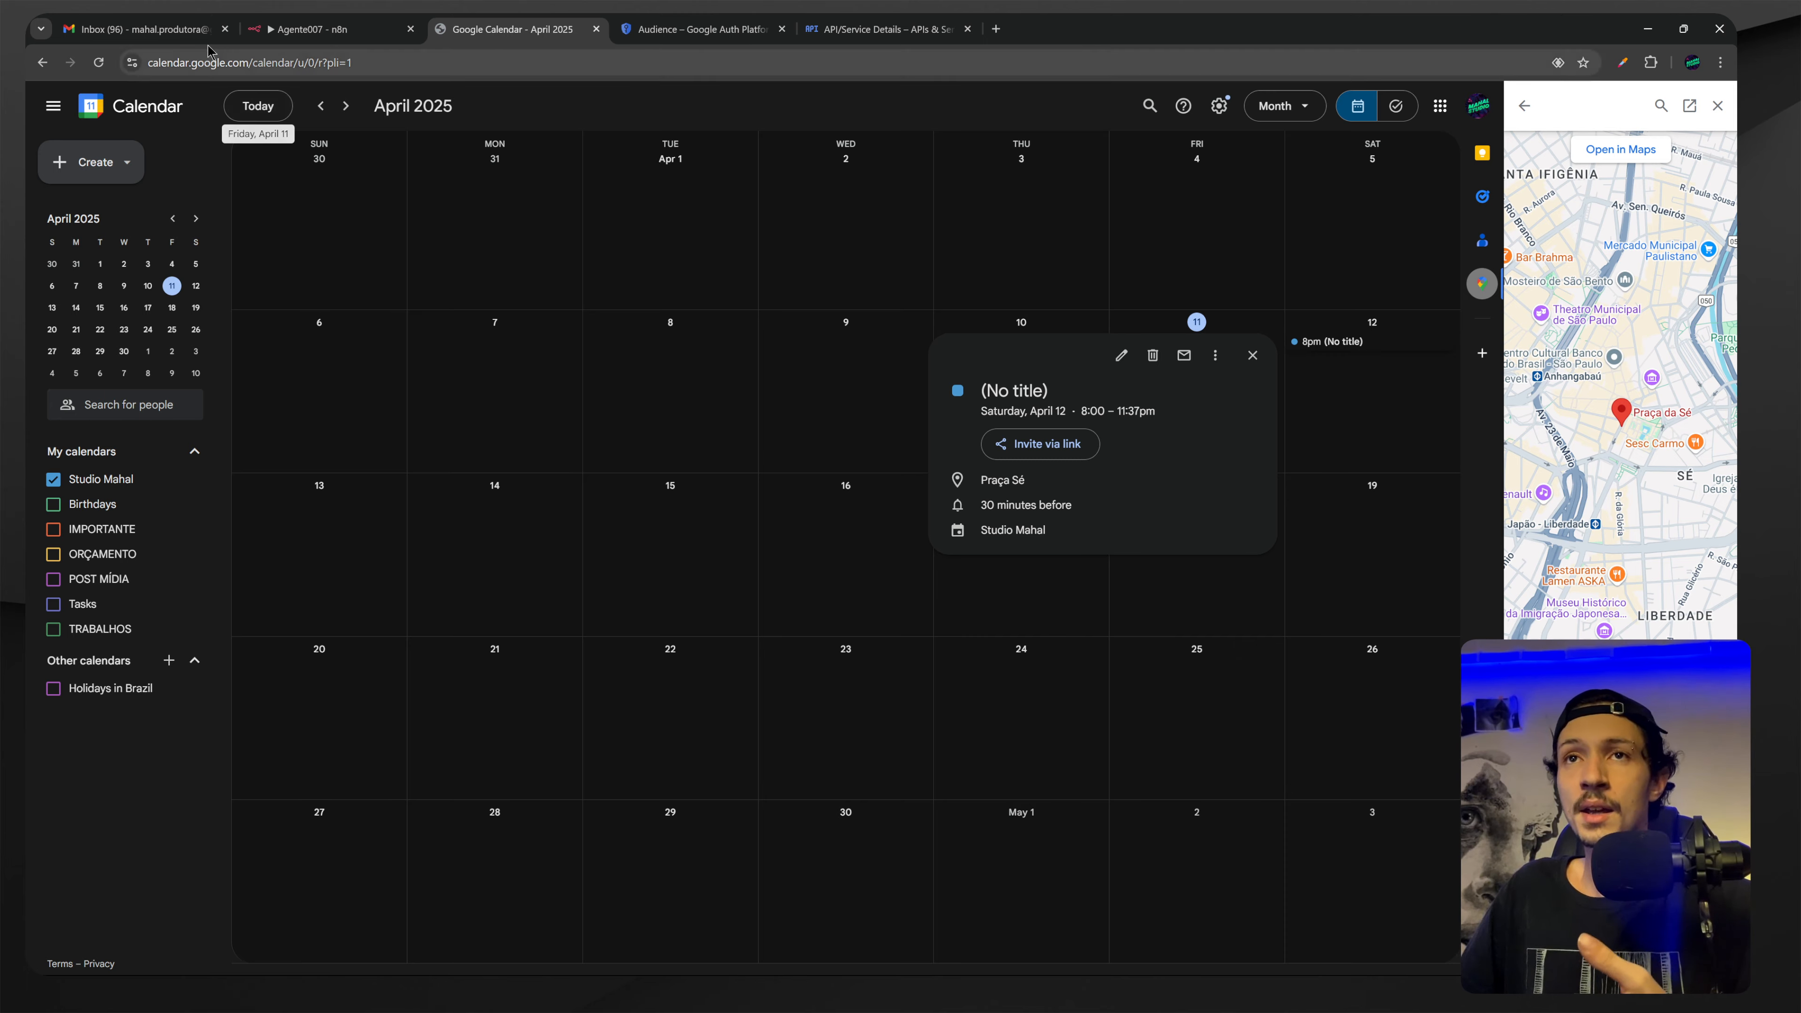
{"action": "left_click", "coordinate": [326, 34]}
{"action": "scroll", "coordinate": [1090, 453], "scroll_direction": "down", "scroll_amount": 2}
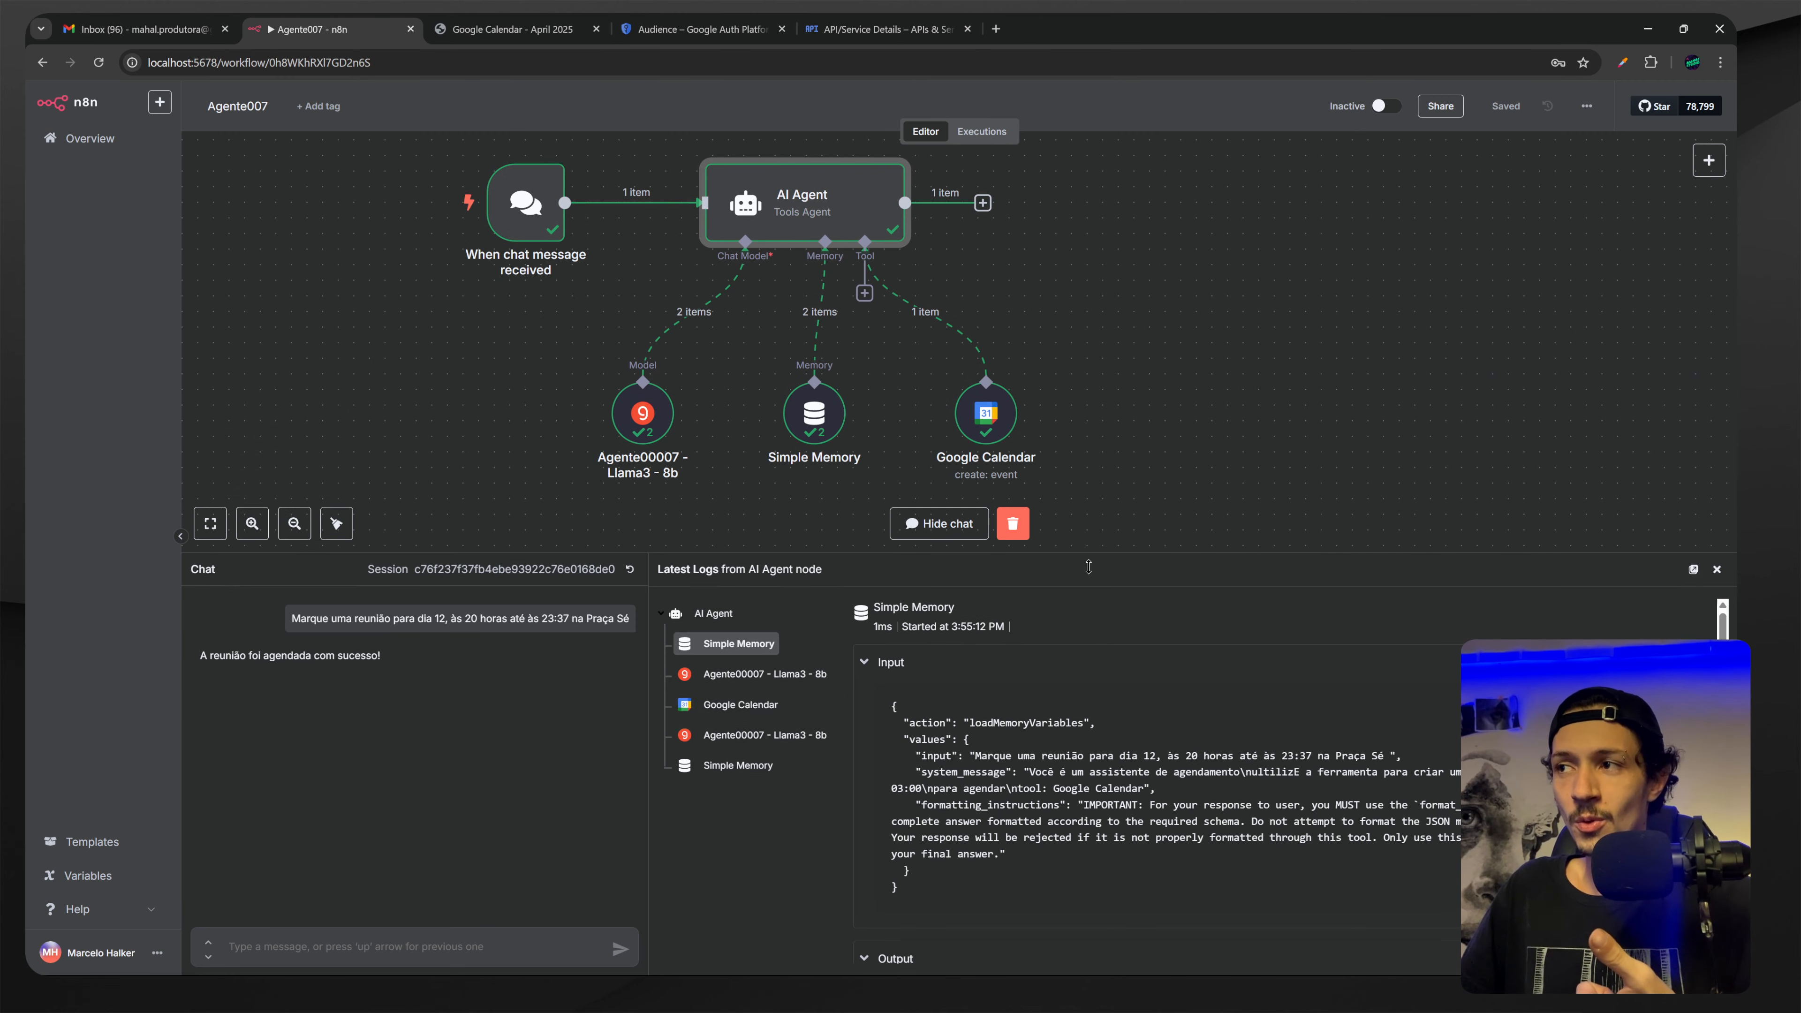
Shrink the chat panel, drag the Google Calendar node lower, and save Agente007.
{"action": "left_click_drag", "start_coordinate": [1089, 553], "coordinate": [1085, 723]}
{"action": "scroll", "coordinate": [1221, 609], "scroll_direction": "up", "scroll_amount": 1}
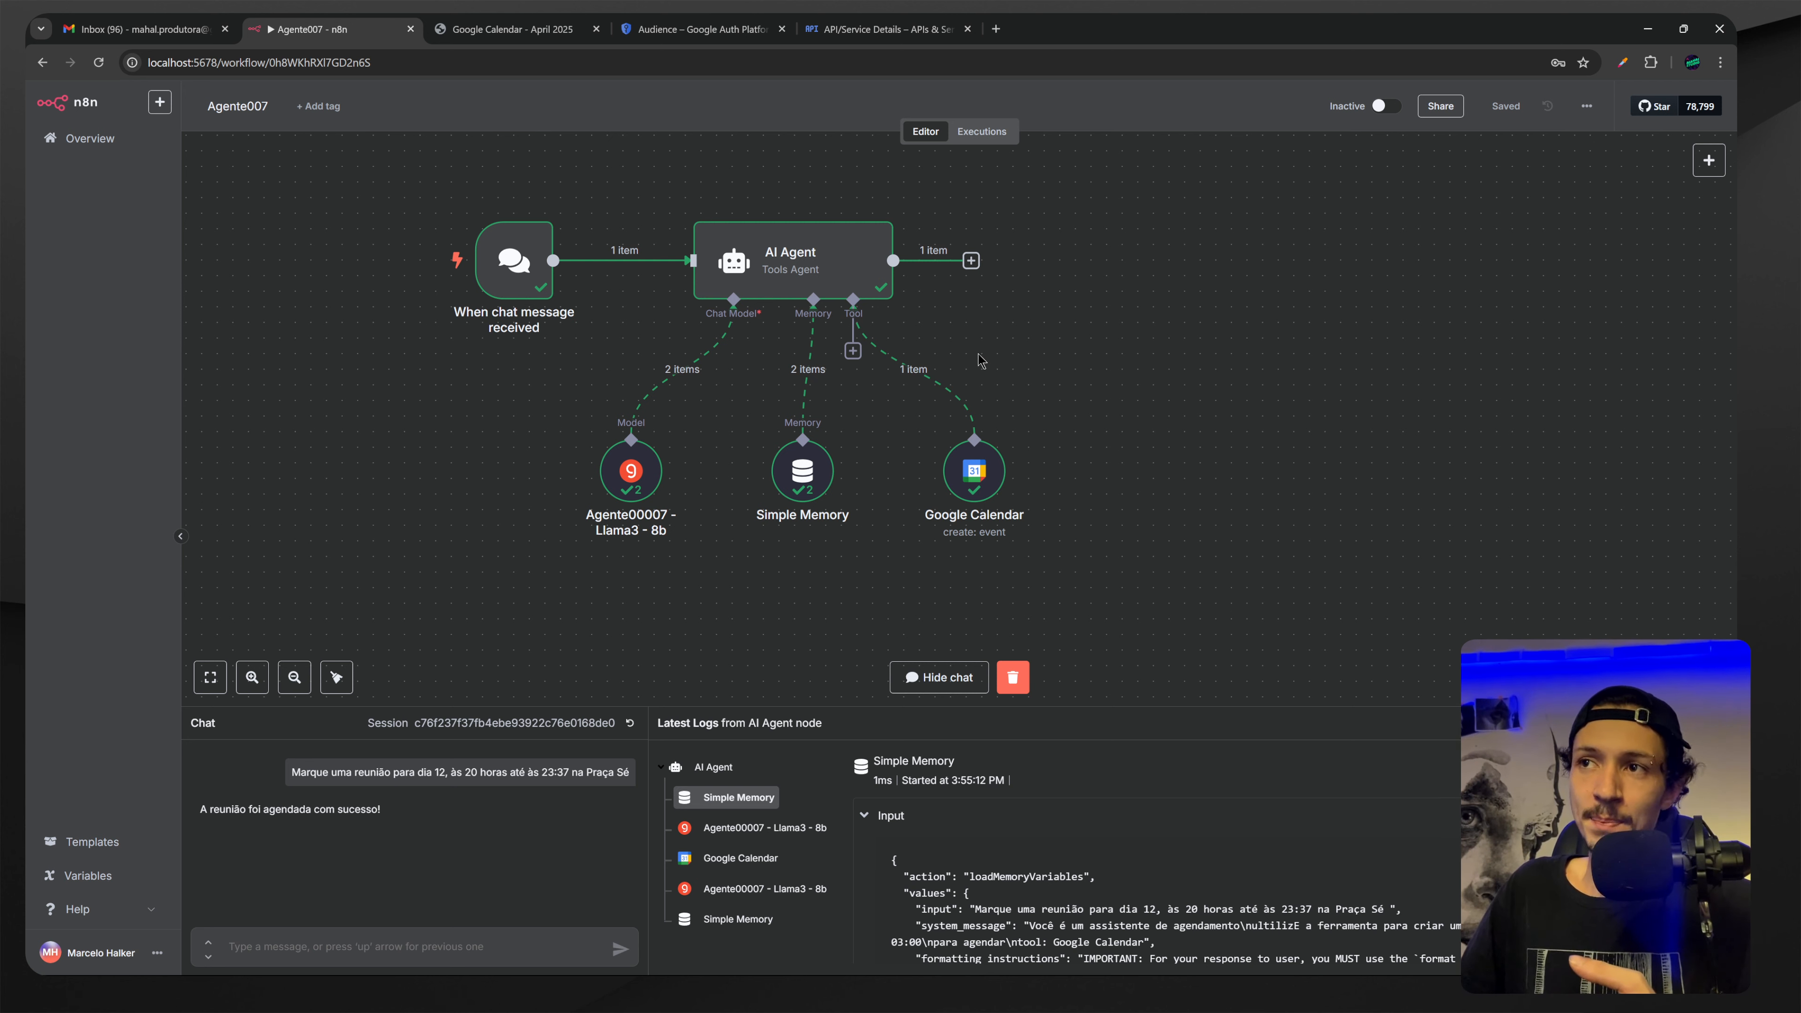
{"action": "left_click_drag", "start_coordinate": [970, 475], "coordinate": [1017, 539]}
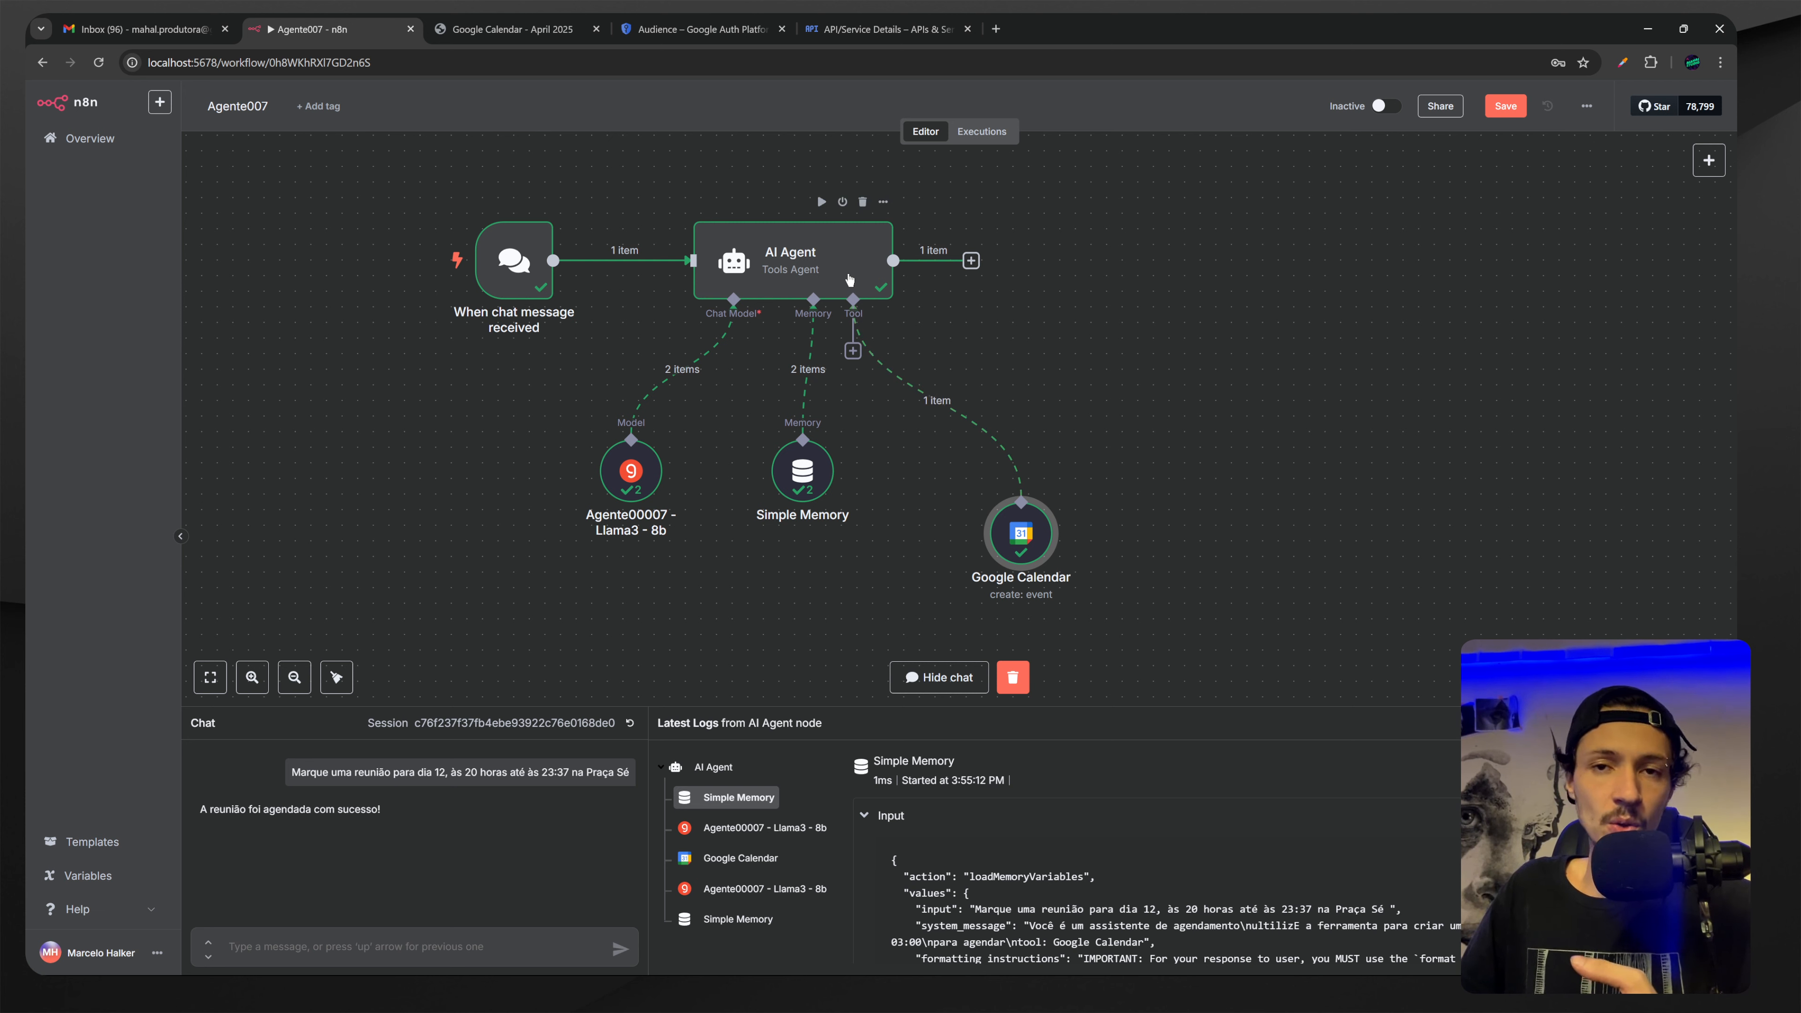
{"action": "left_click_drag", "start_coordinate": [1010, 545], "coordinate": [1011, 576]}
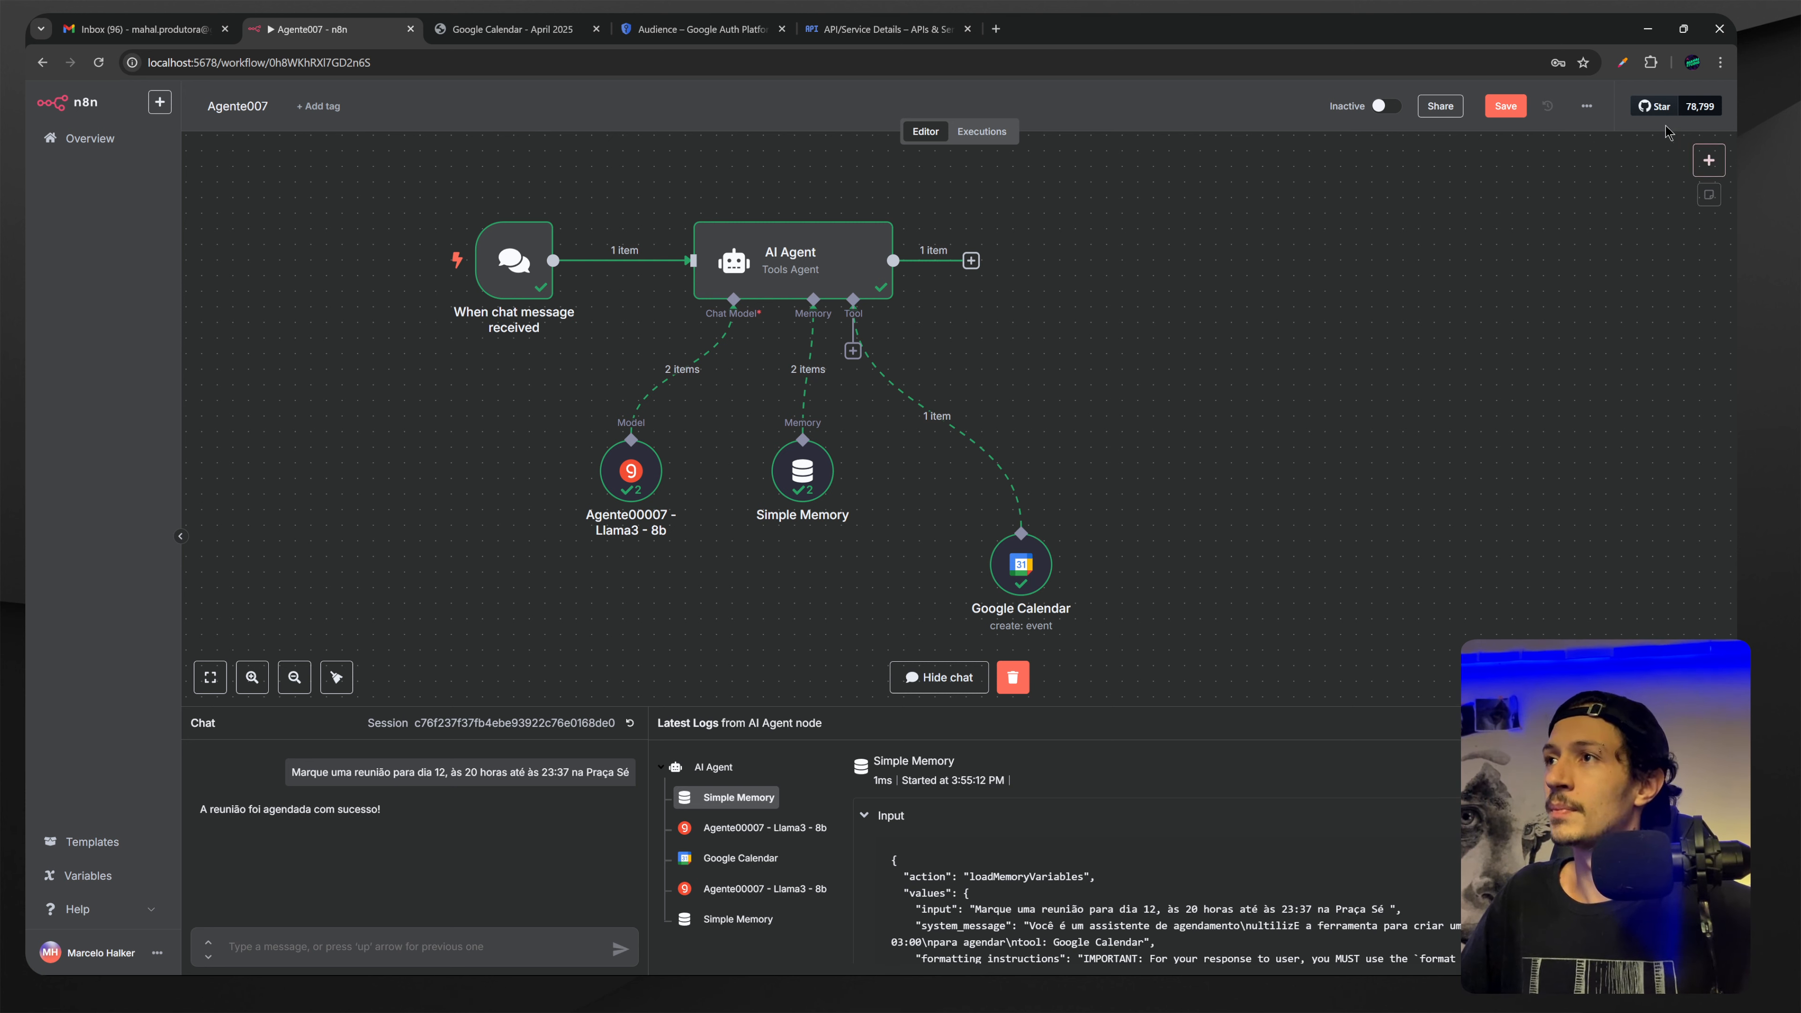
{"action": "left_click", "coordinate": [1506, 107]}
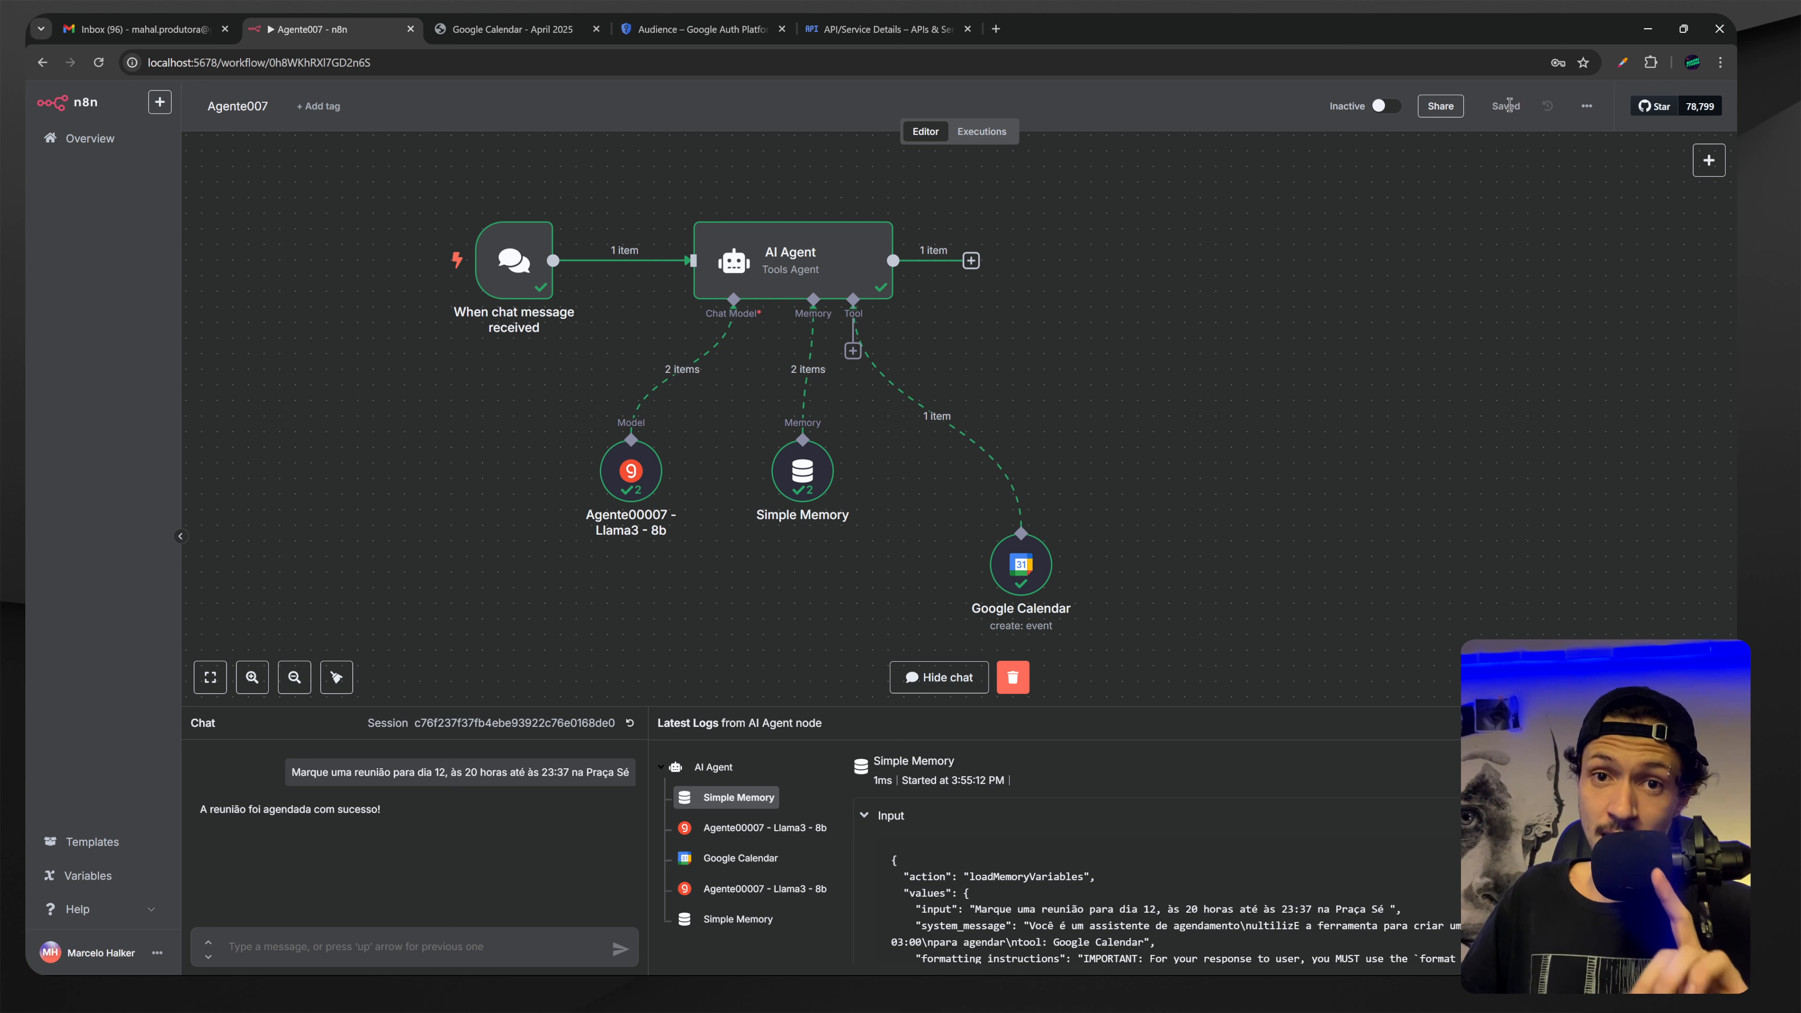